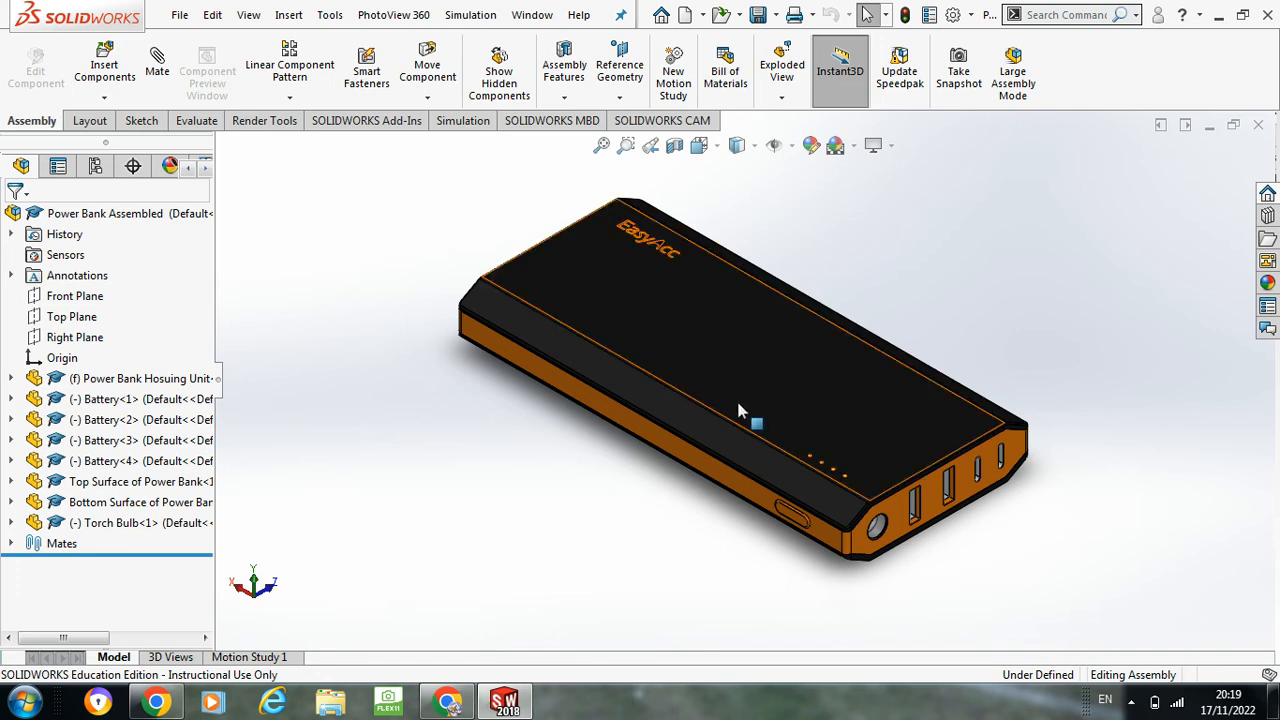
Step: Open the A3 DCG Drawing Template file from the Drawing Templates folder
mouse_move(829, 400)
middle_mouse_down()
mouse_move(871, 266)
mouse_move(868, 218)
mouse_move(824, 378)
middle_mouse_up()
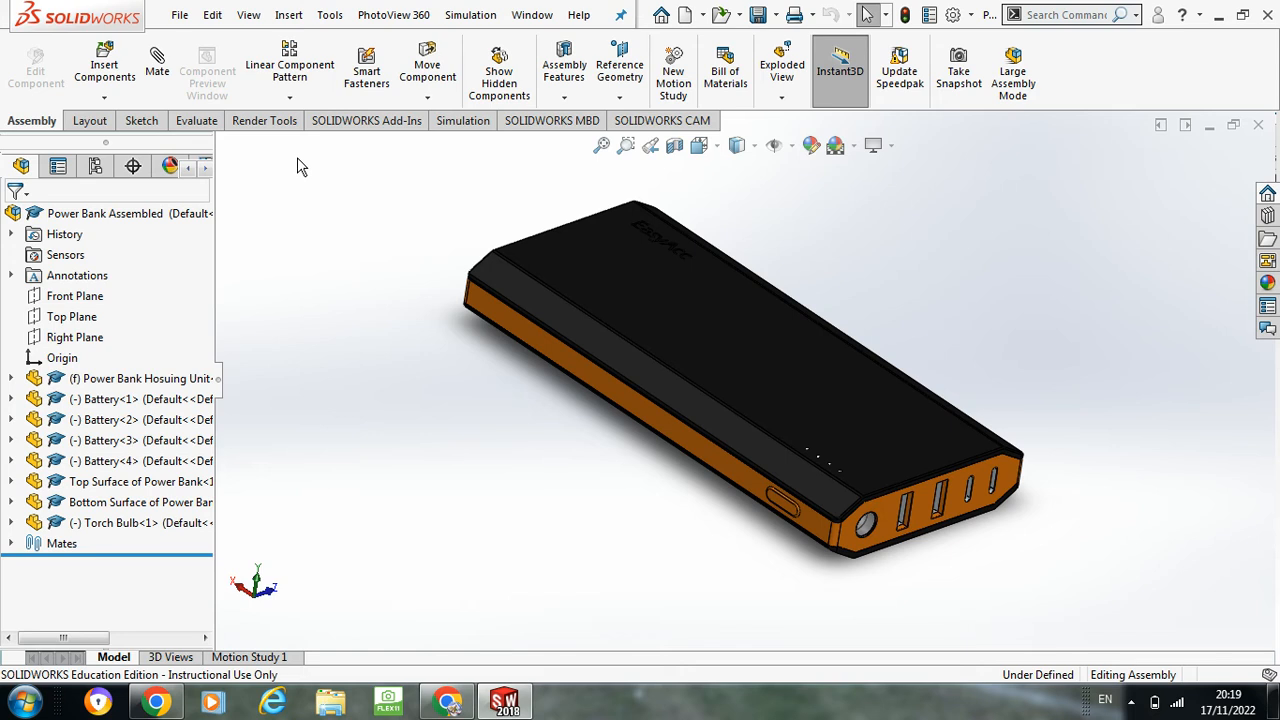
left_click(180, 15)
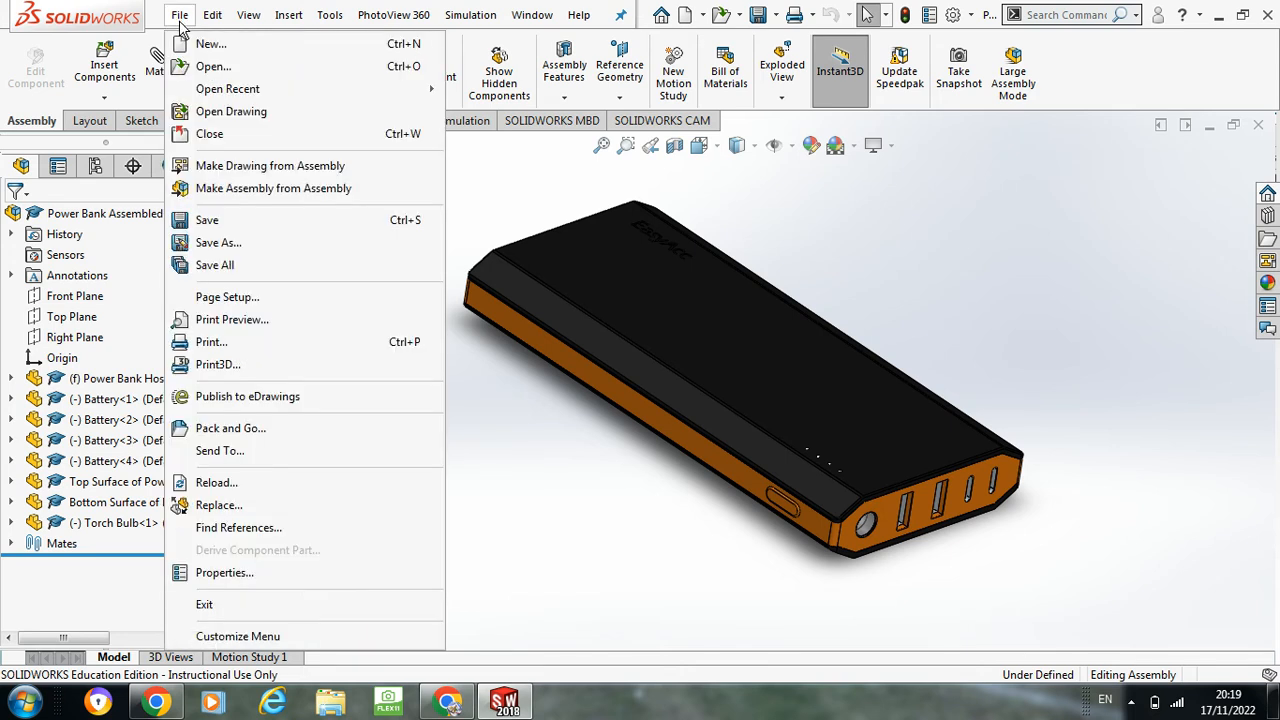
left_click(212, 66)
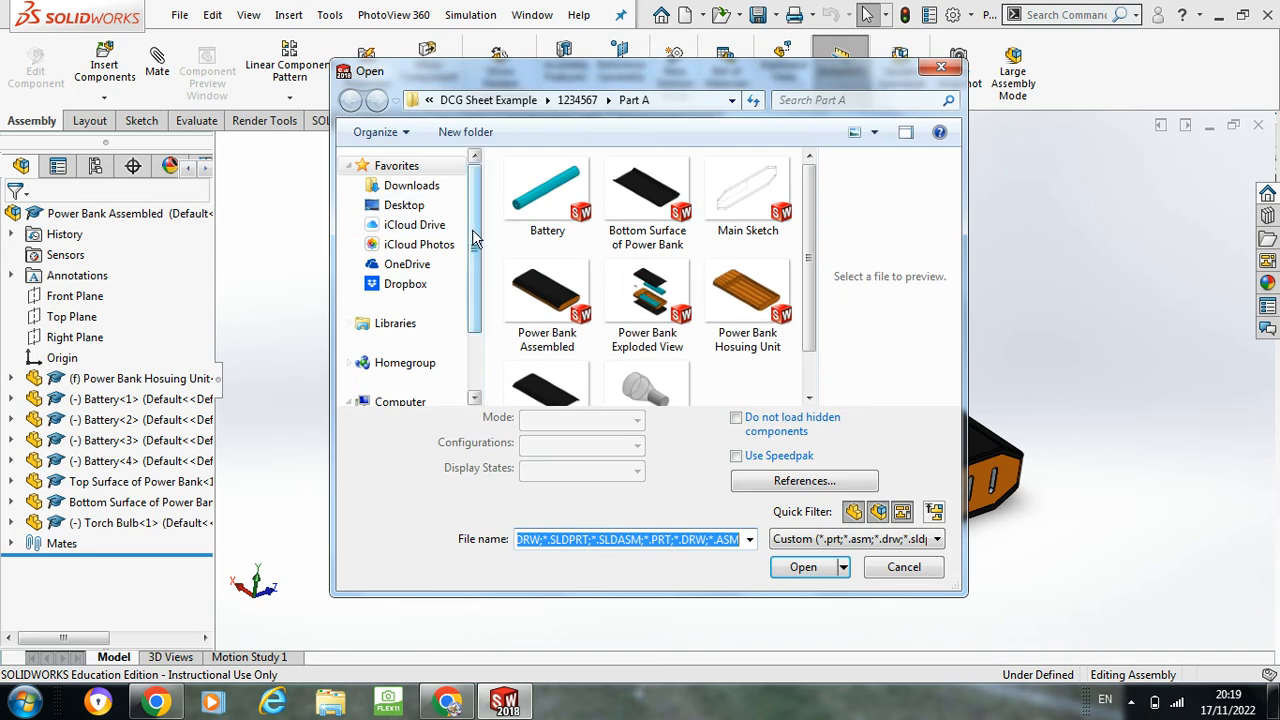
left_click(497, 104)
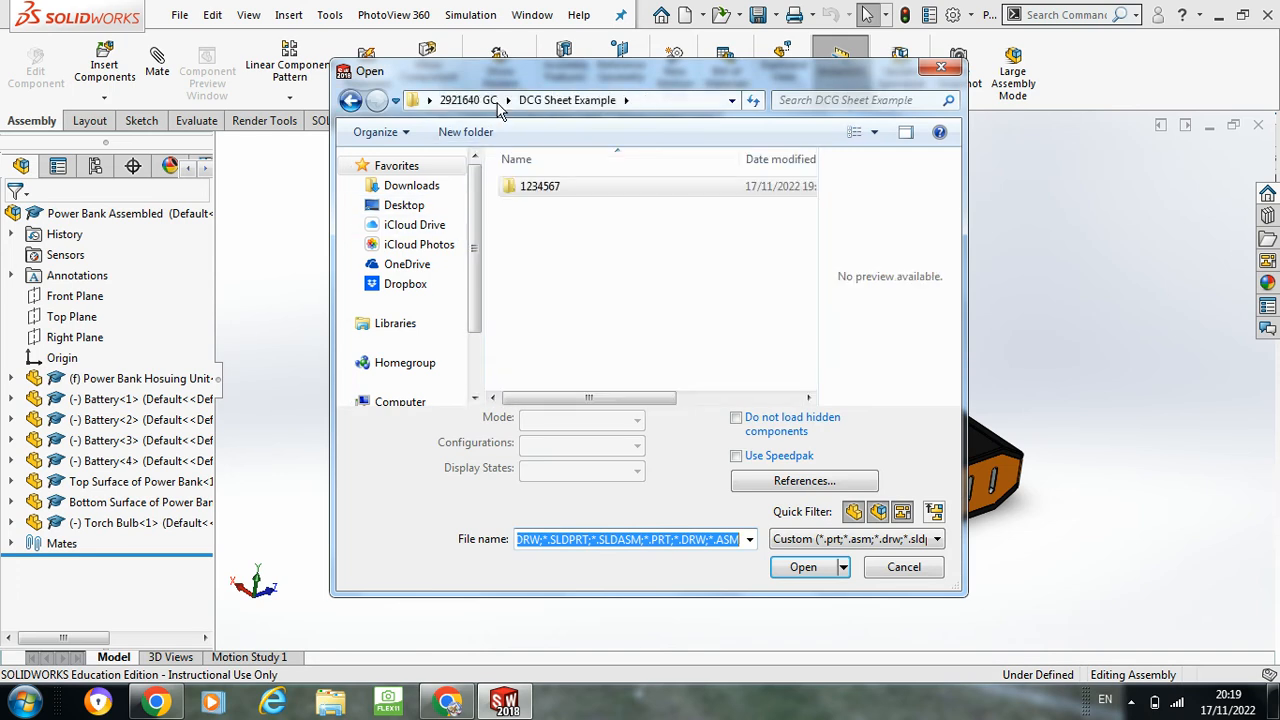
left_click(470, 100)
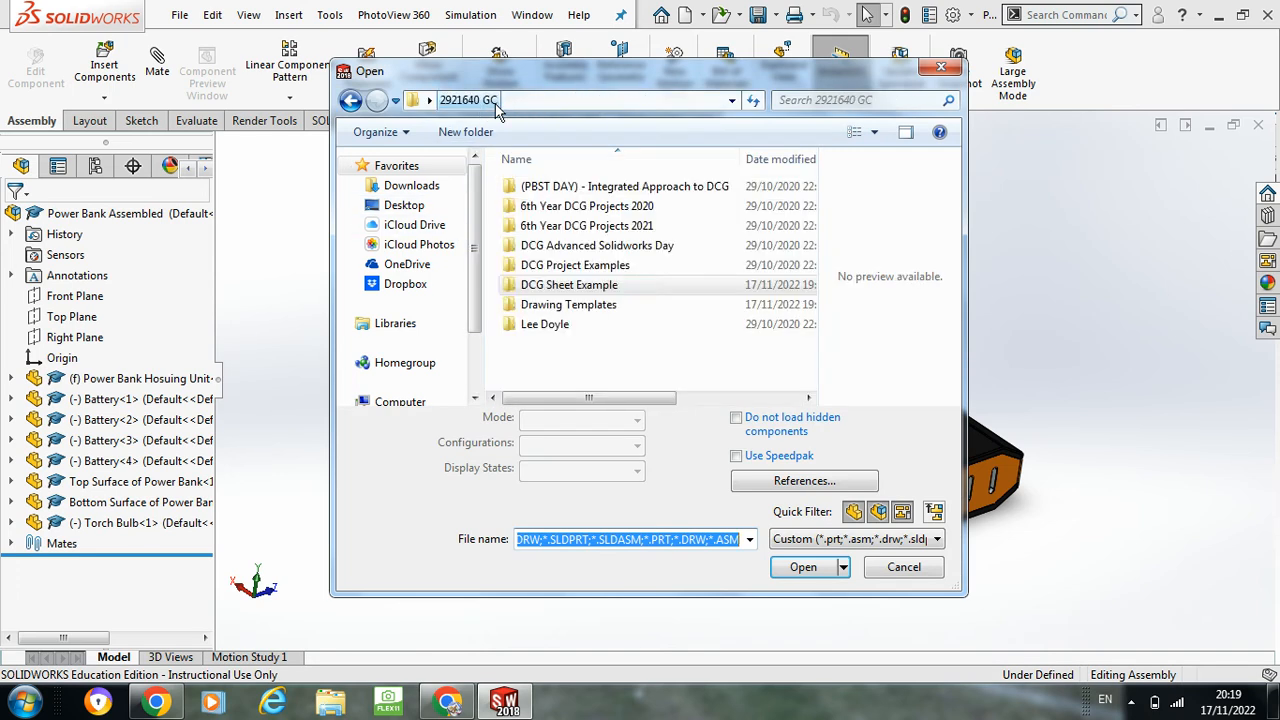
double_click(580, 305)
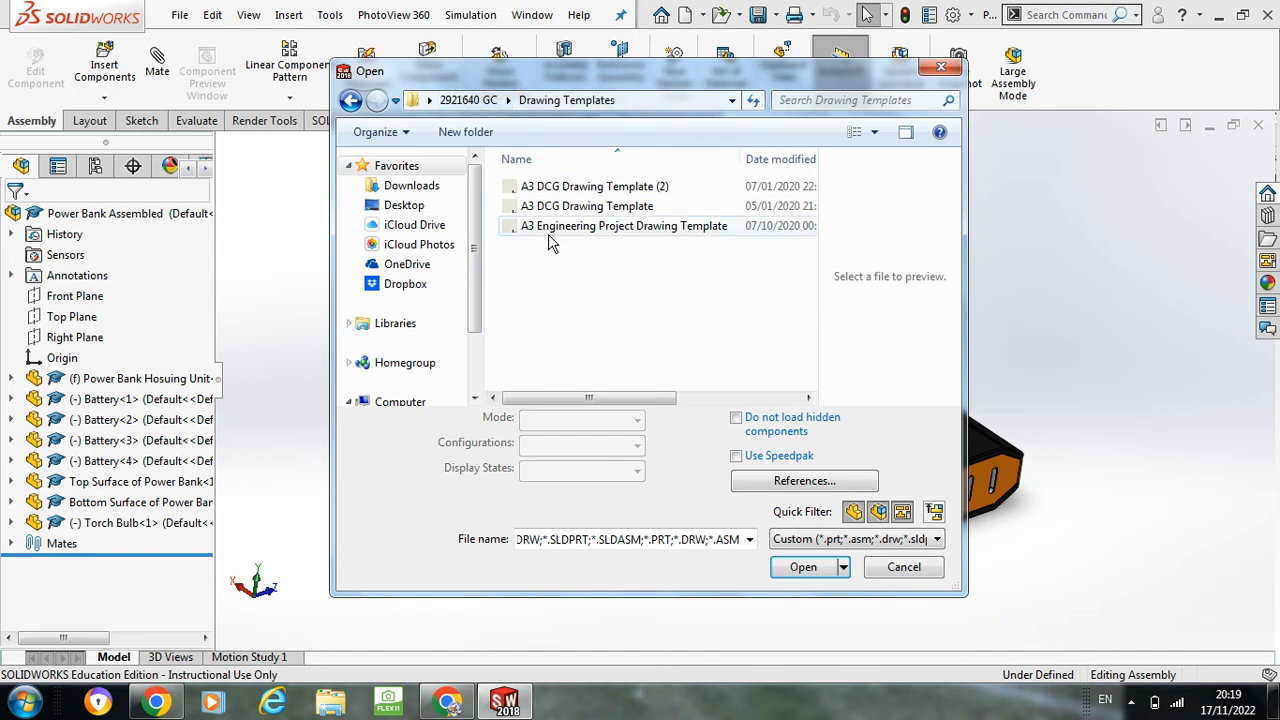
left_click(624, 210)
left_click(801, 537)
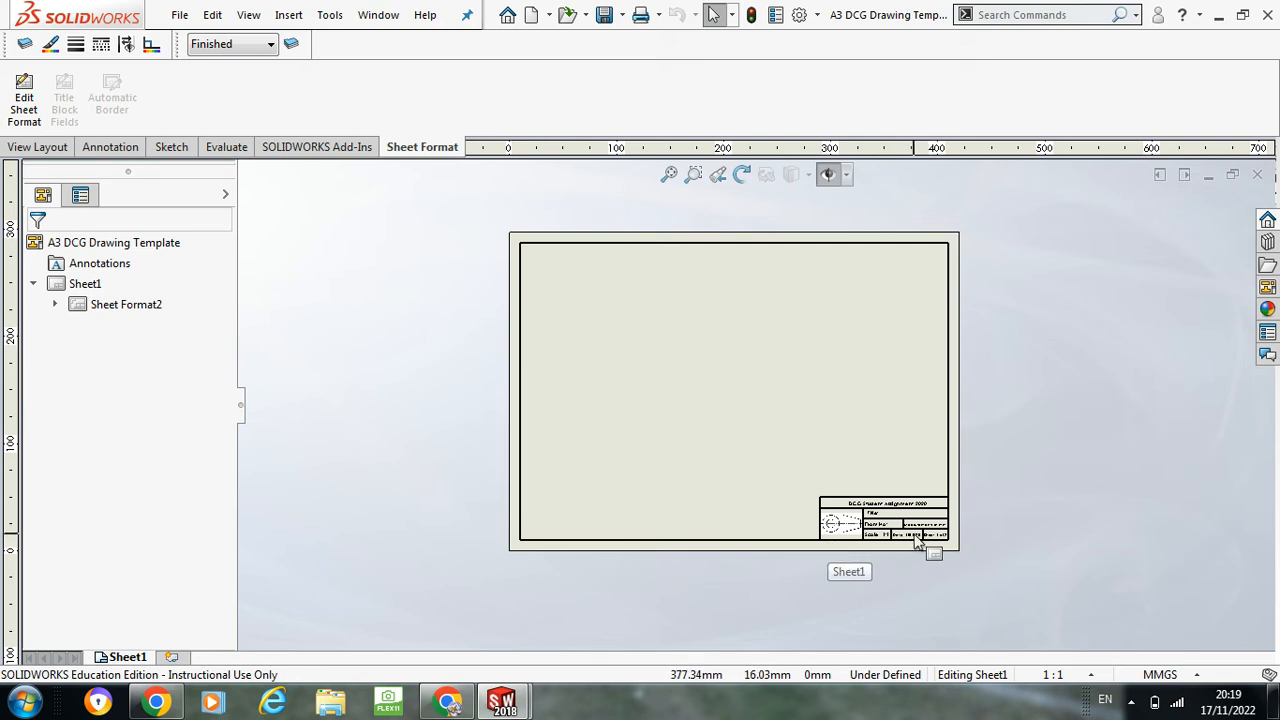
scroll(905, 540, "down", 5)
scroll(881, 519, "down", 4)
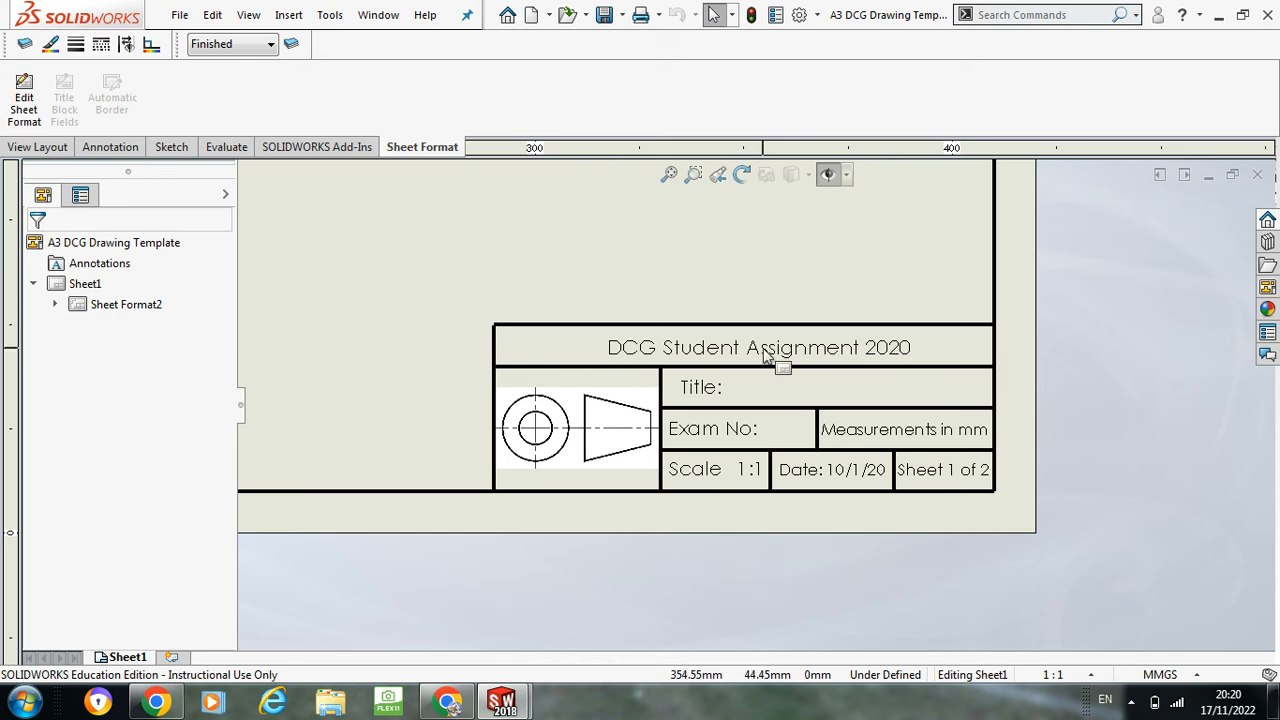
left_click(62, 150)
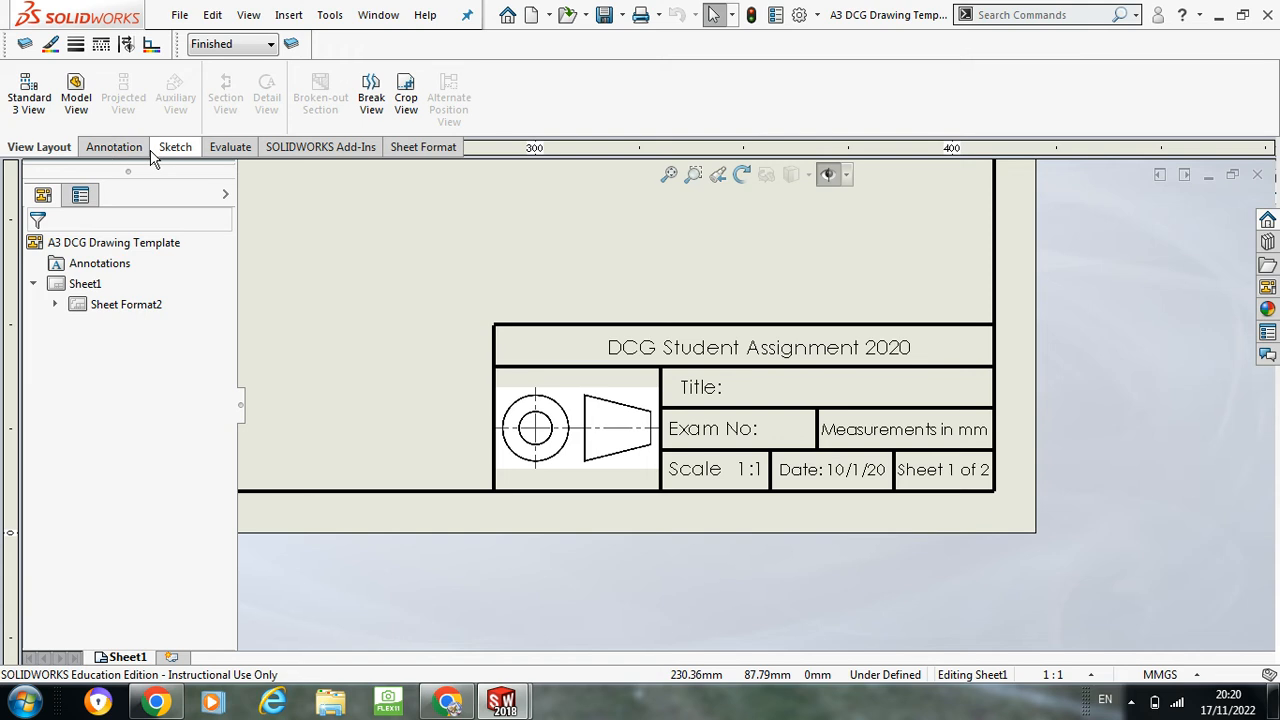
left_click(423, 148)
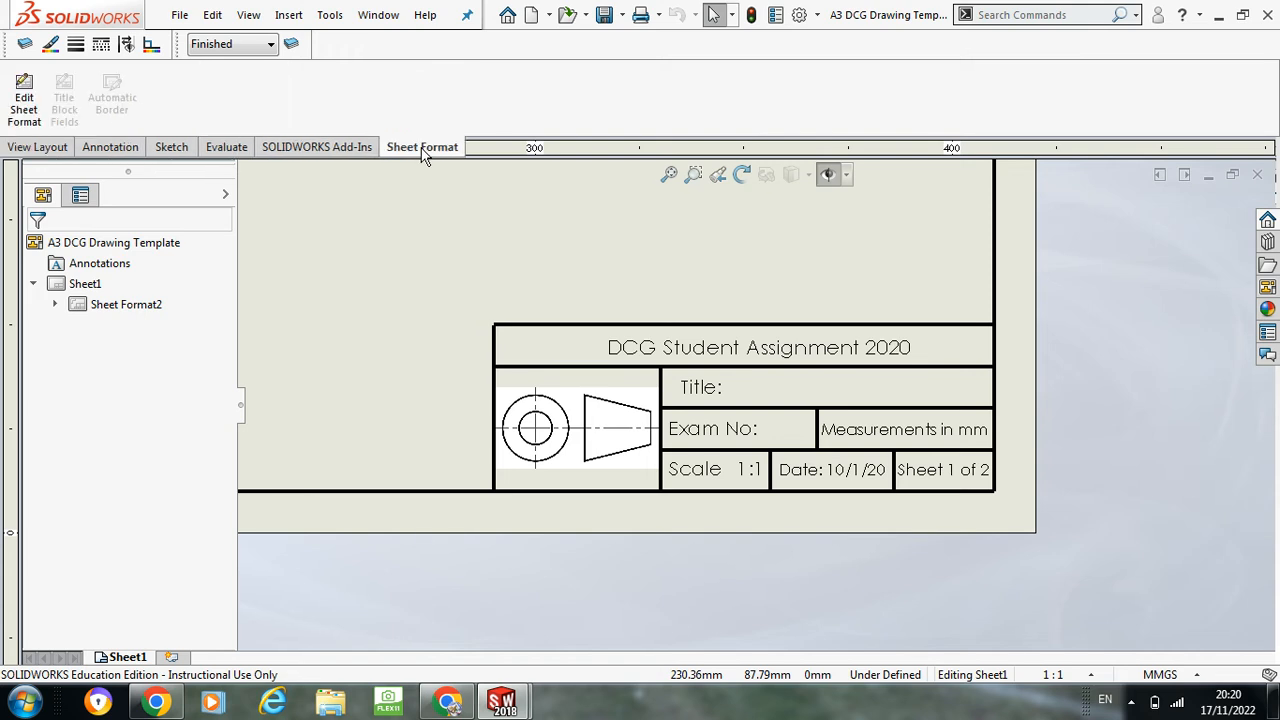
left_click(17, 114)
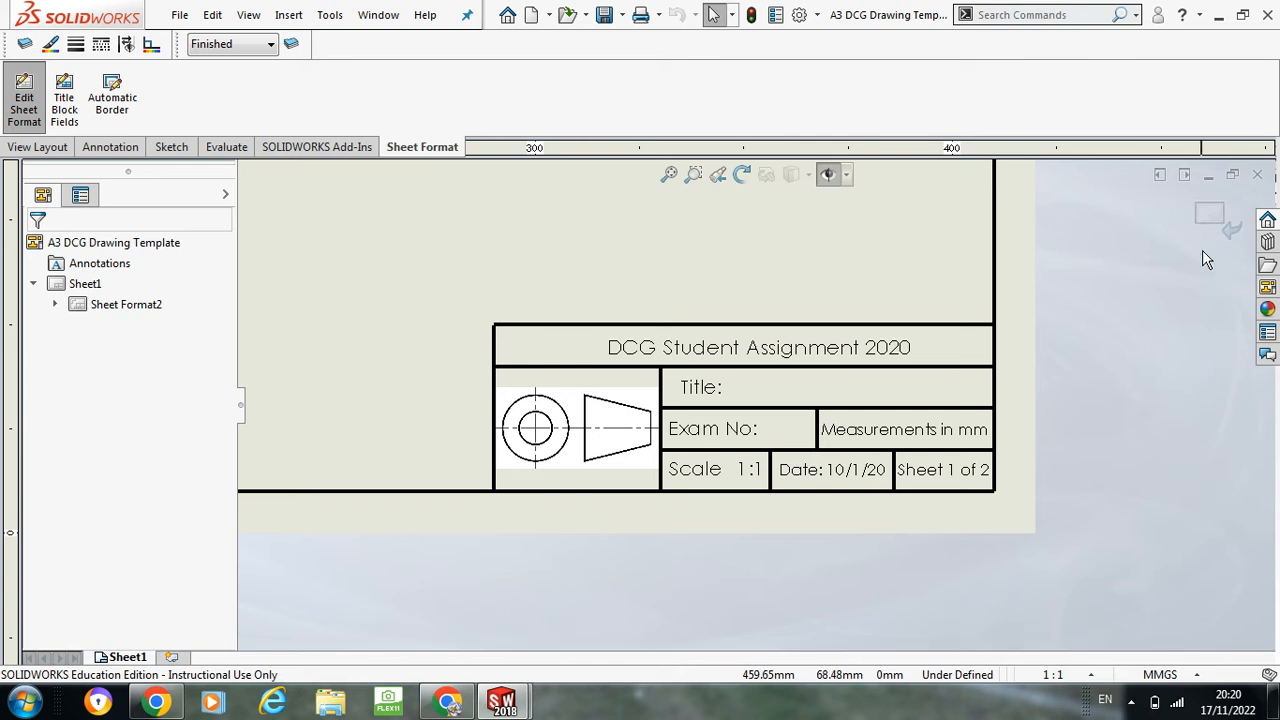
left_click(1209, 218)
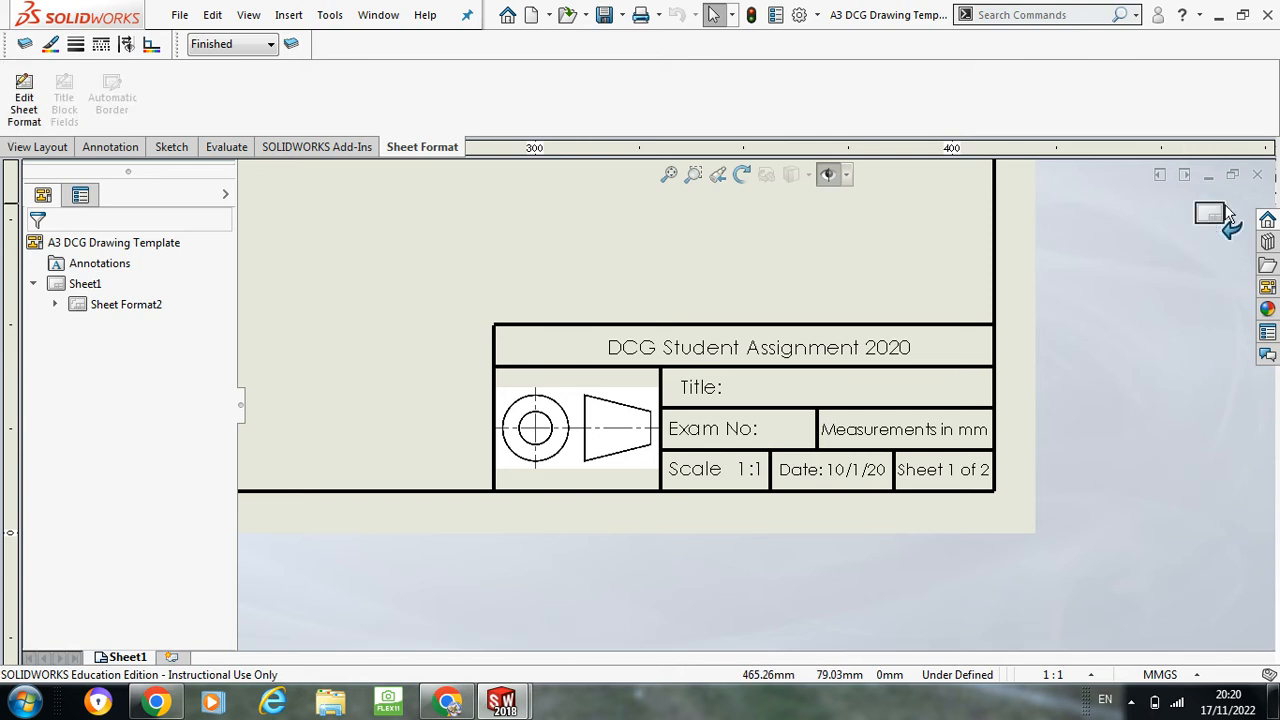
scroll(1060, 340, "up", 1)
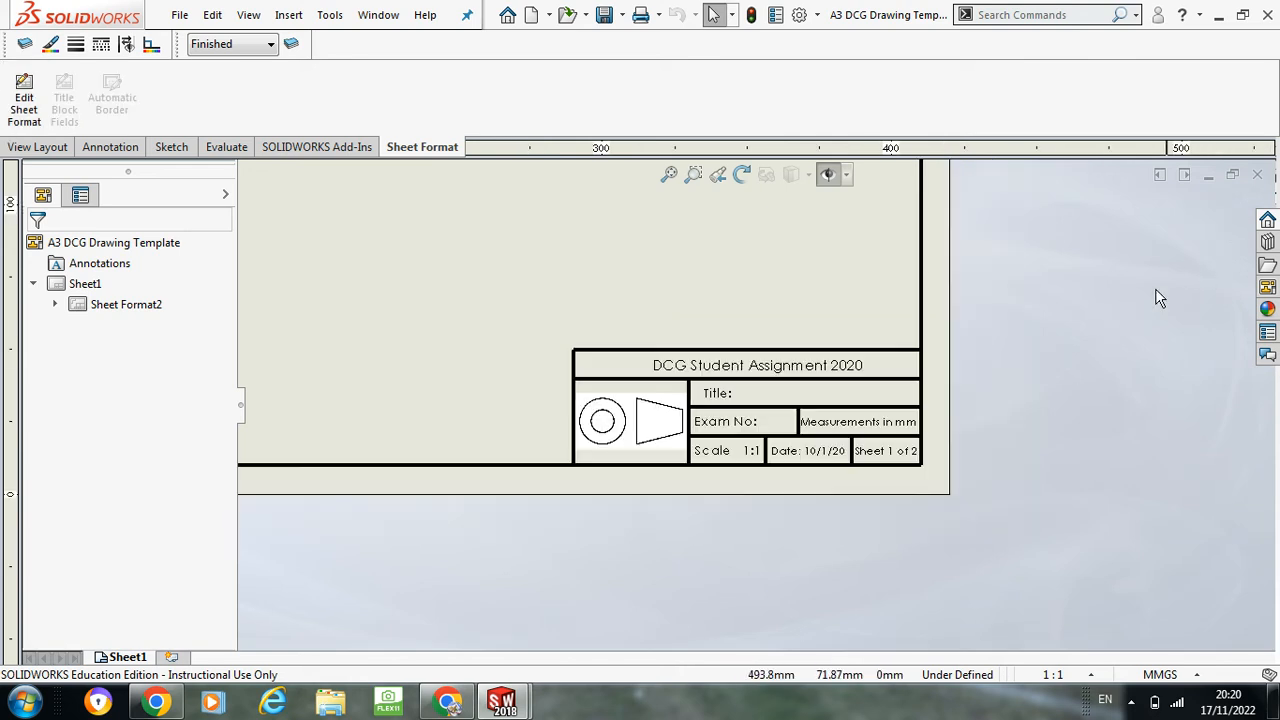
scroll(590, 385, "down", 1)
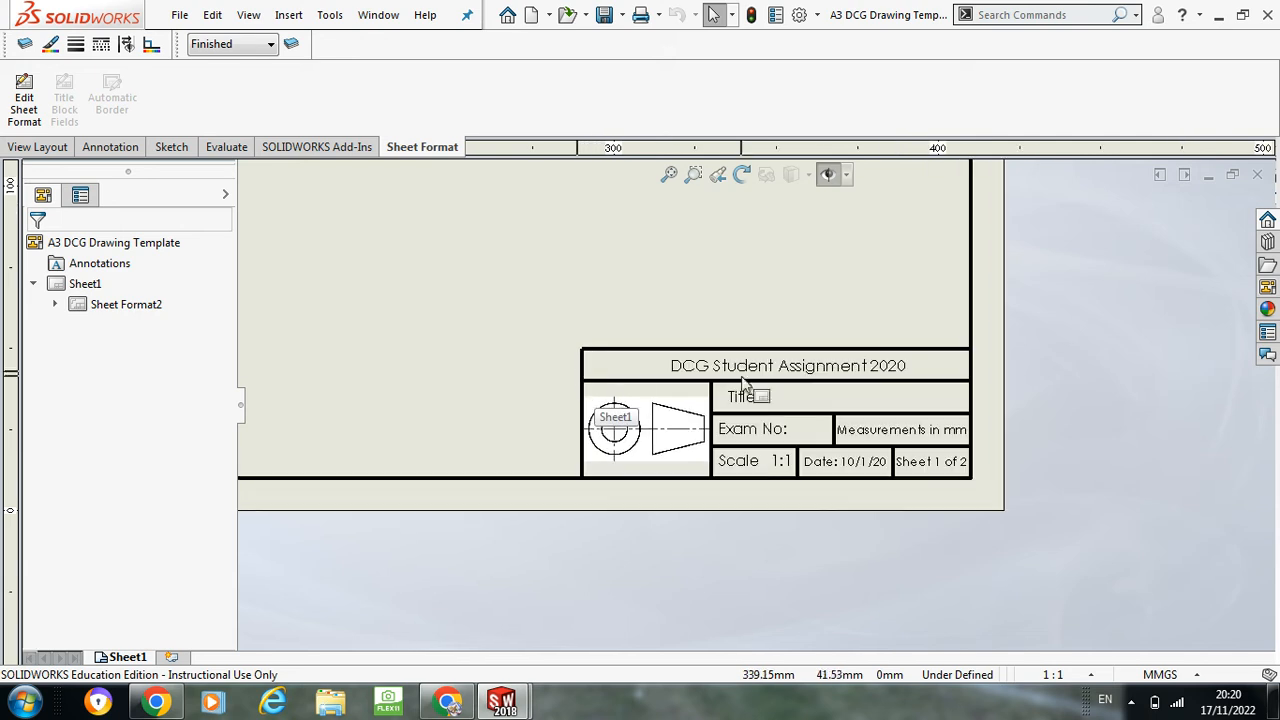
left_click(745, 375)
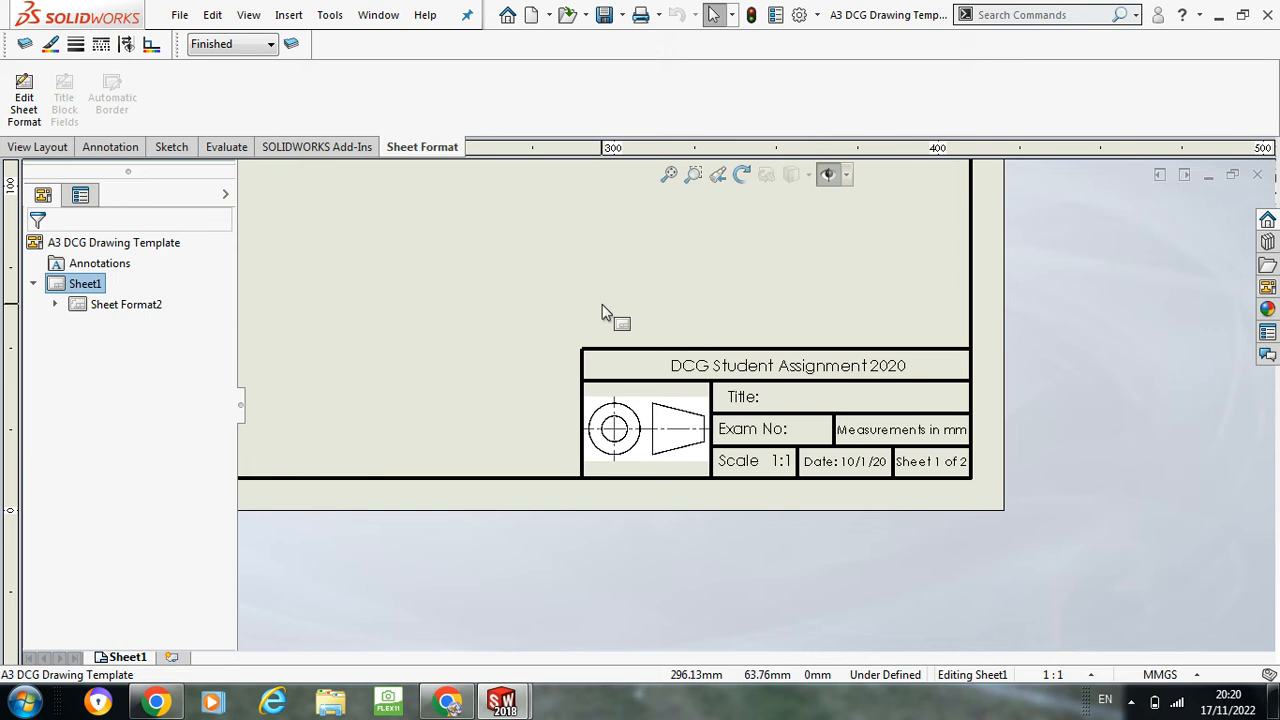
Step: Edit the sheet format and change the title block heading to "DCG Student Assignment 2023"
left_click(28, 105)
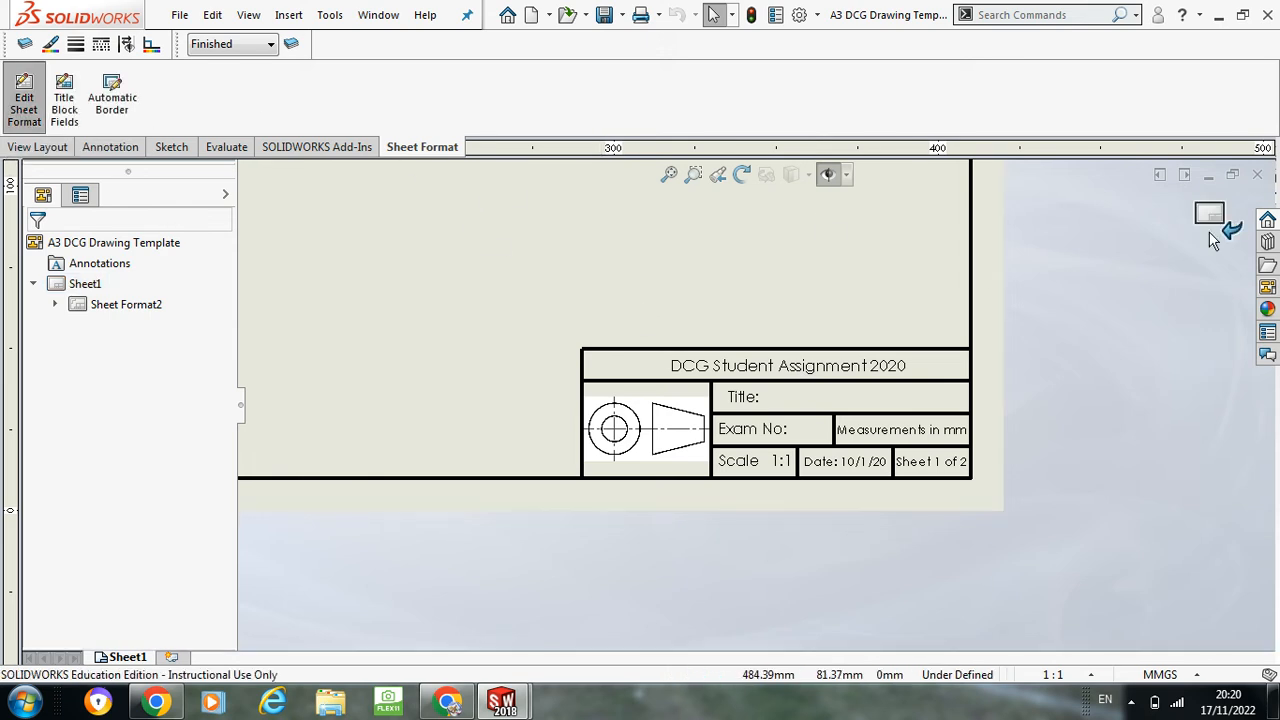
left_click(812, 371)
double_click(895, 367)
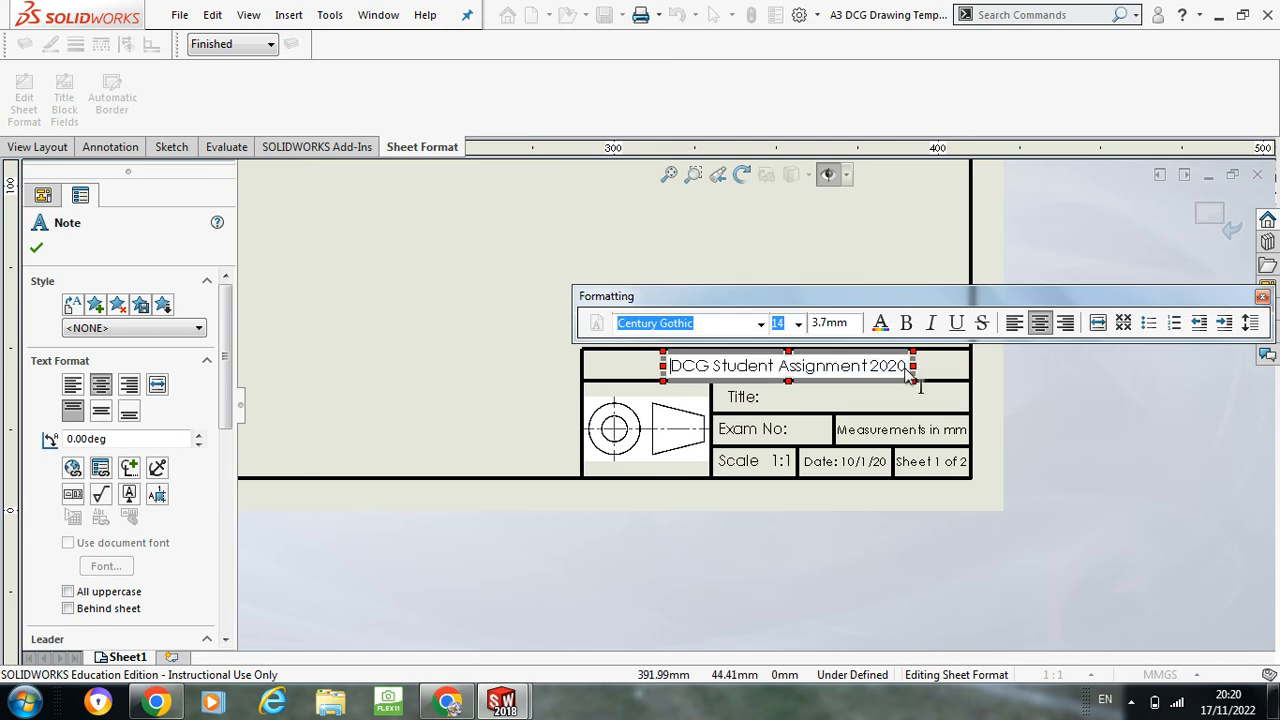
key("BackSpace")
type("3")
left_click(1027, 384)
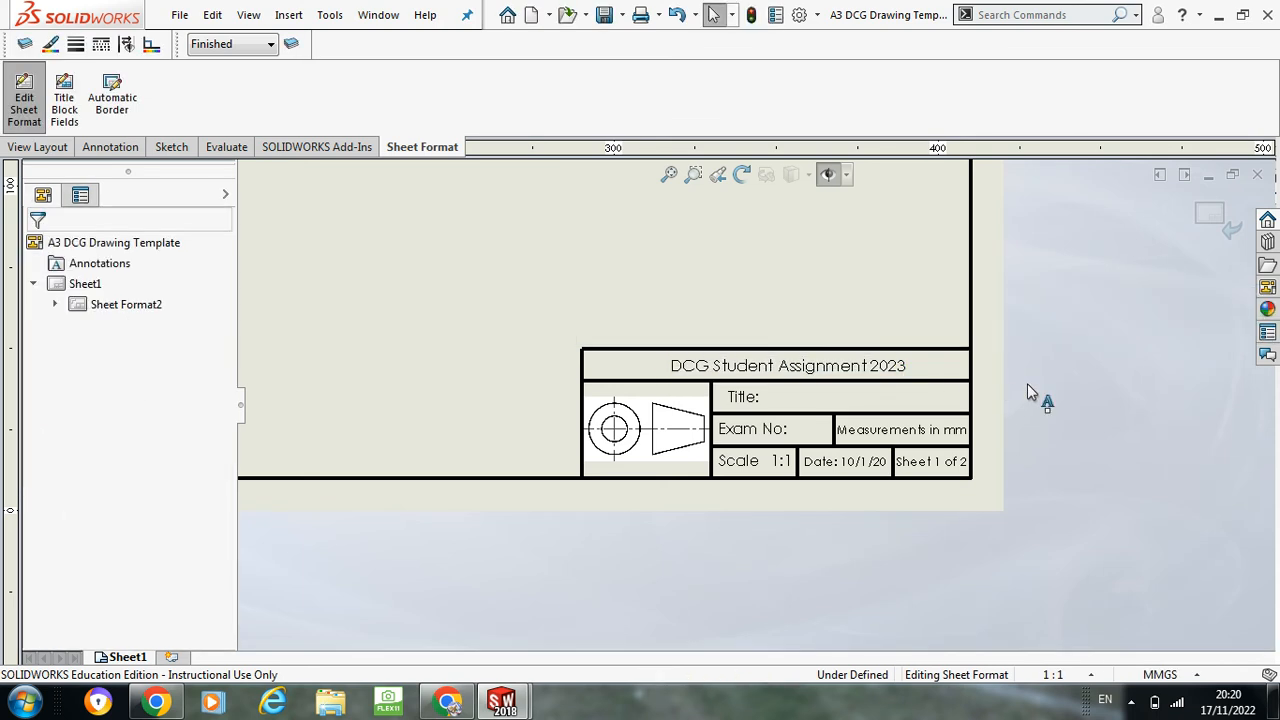
Step: Add "Power Bank" after the Title label in the title block, spaced away from the label
double_click(750, 398)
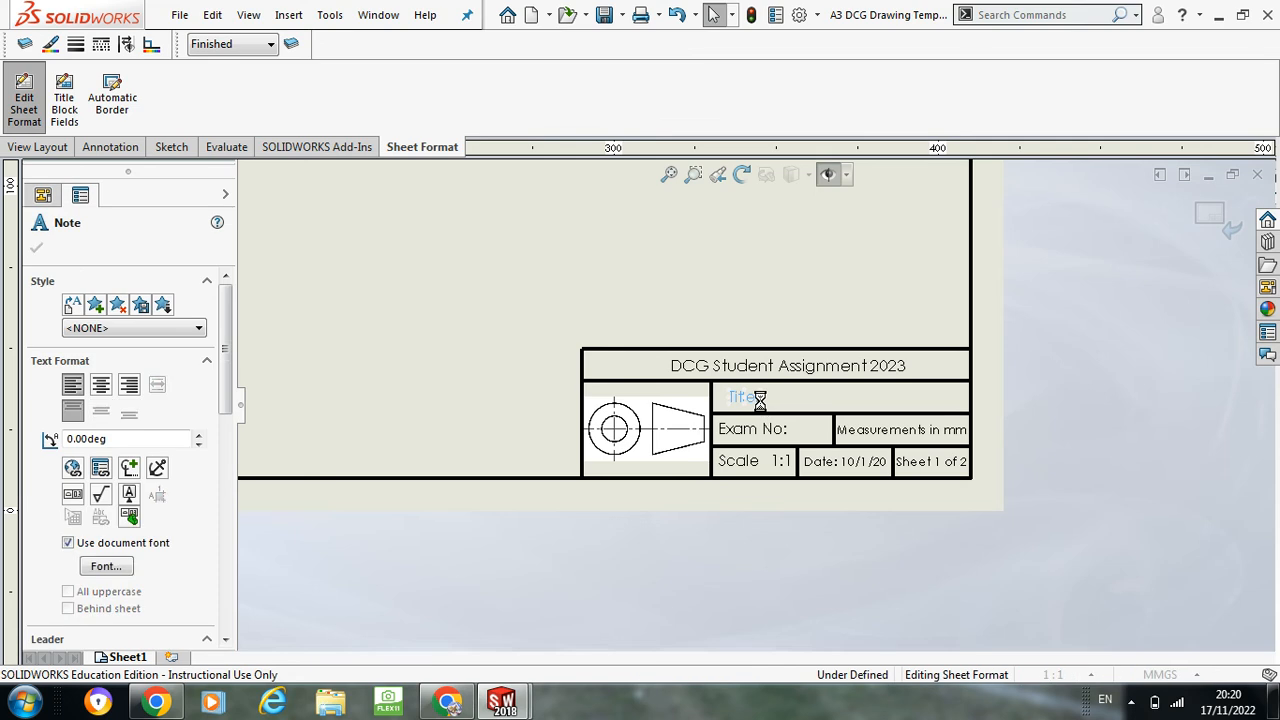
left_click(759, 402)
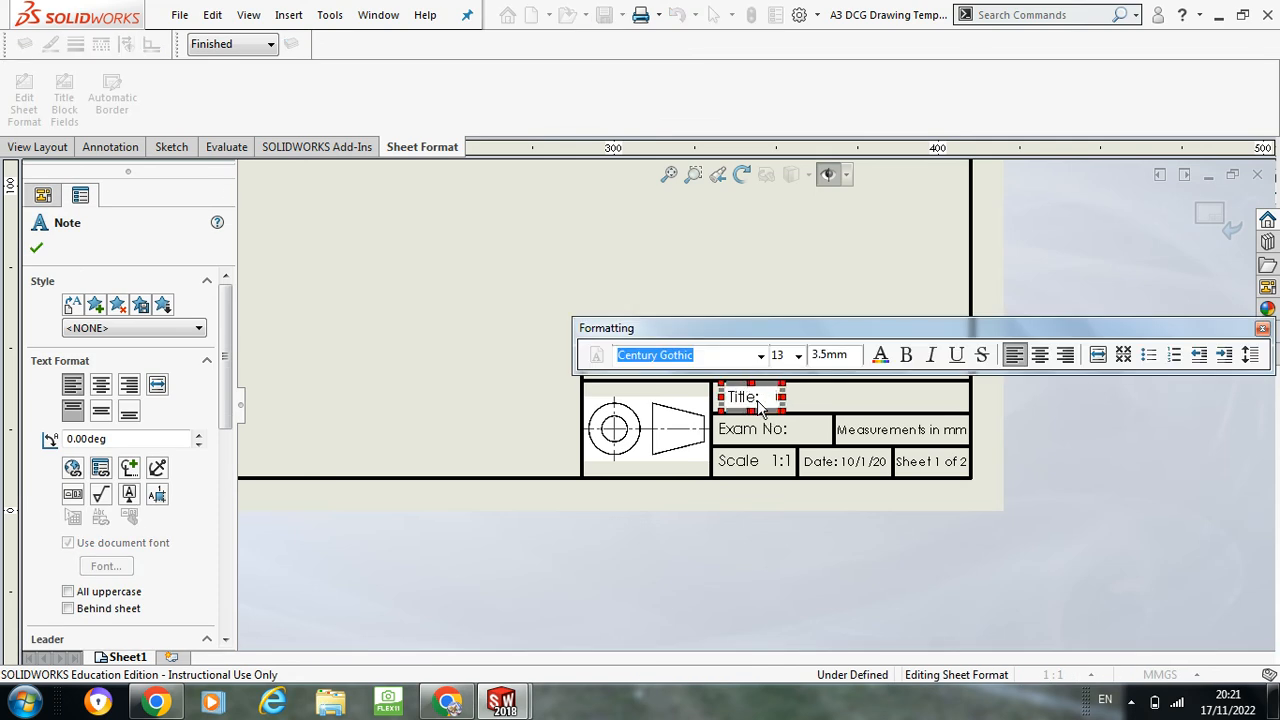
type("Powel")
type(" Ban")
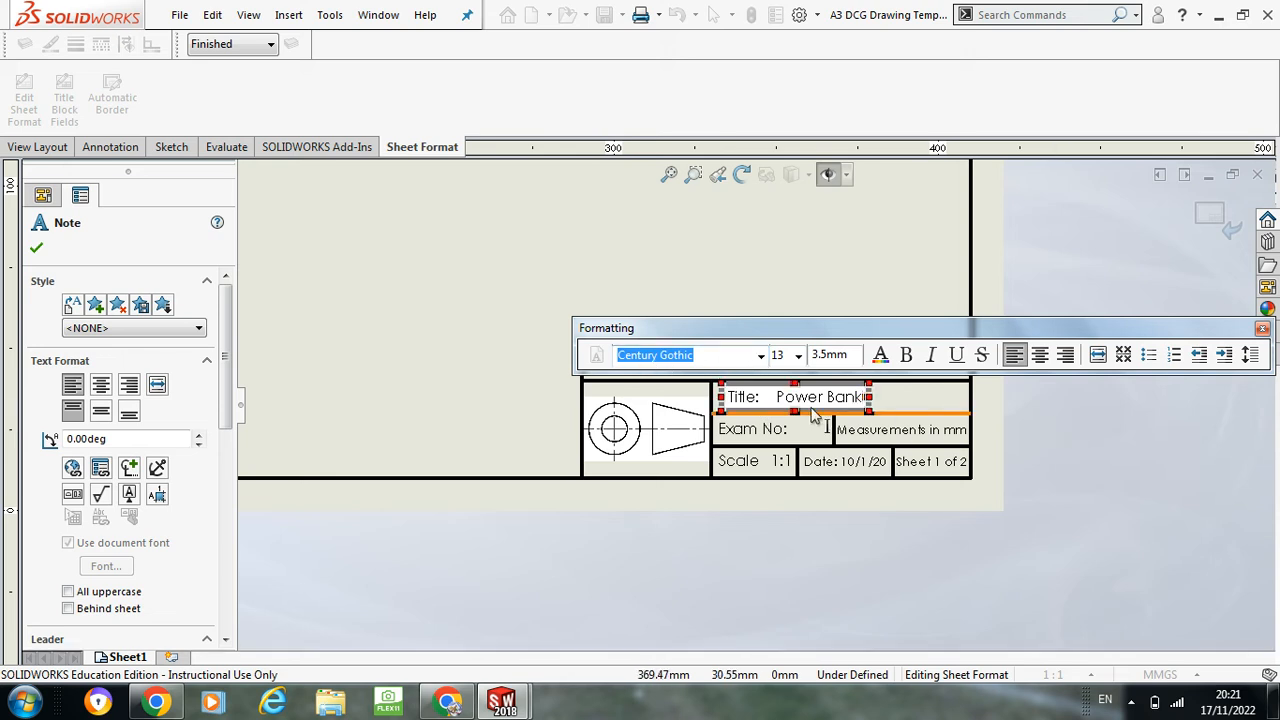
type("k")
left_click(778, 399)
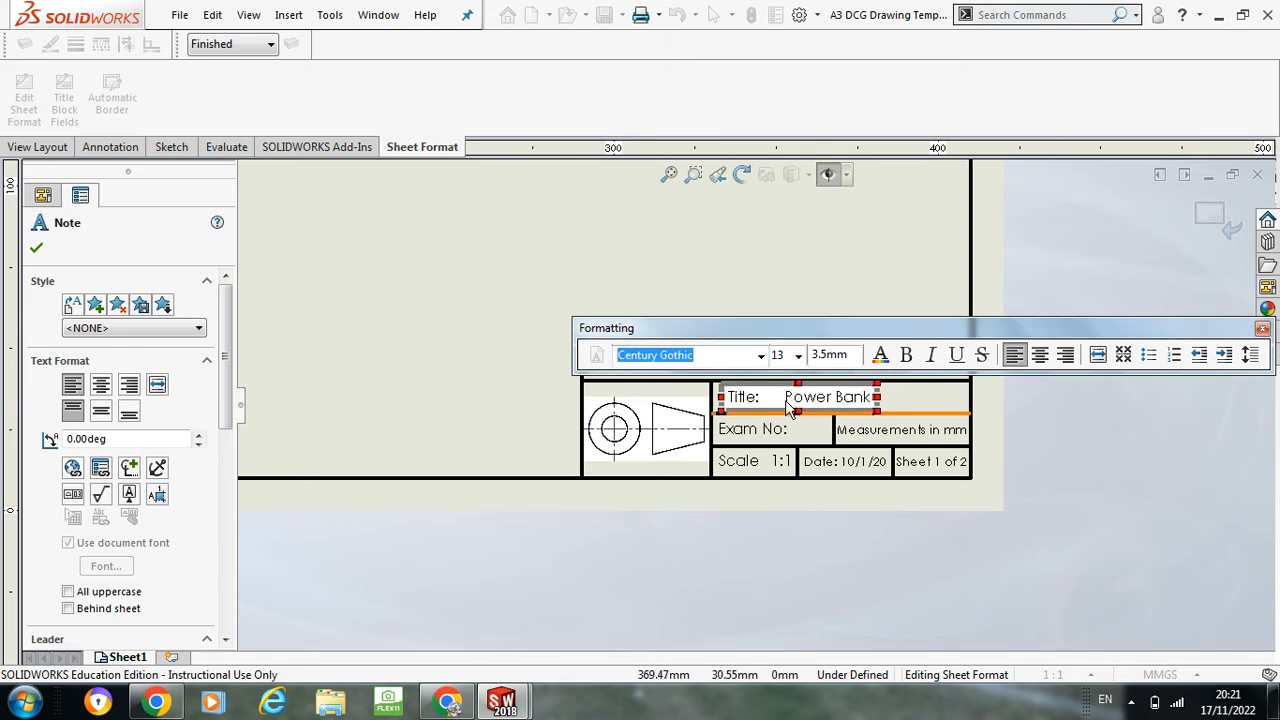
left_click(1138, 441)
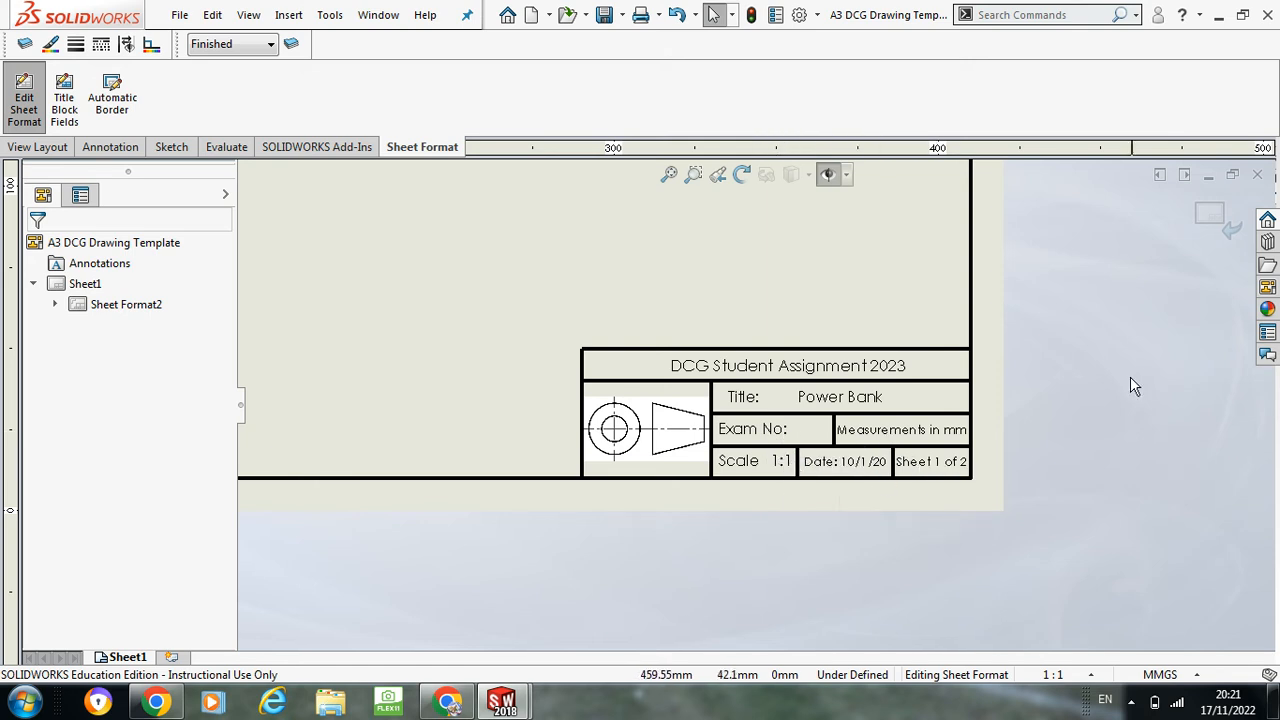
Step: Change the title block's sheet number note to "Sheet 1 of 1" and finish editing the sheet format
double_click(958, 466)
left_click(969, 467)
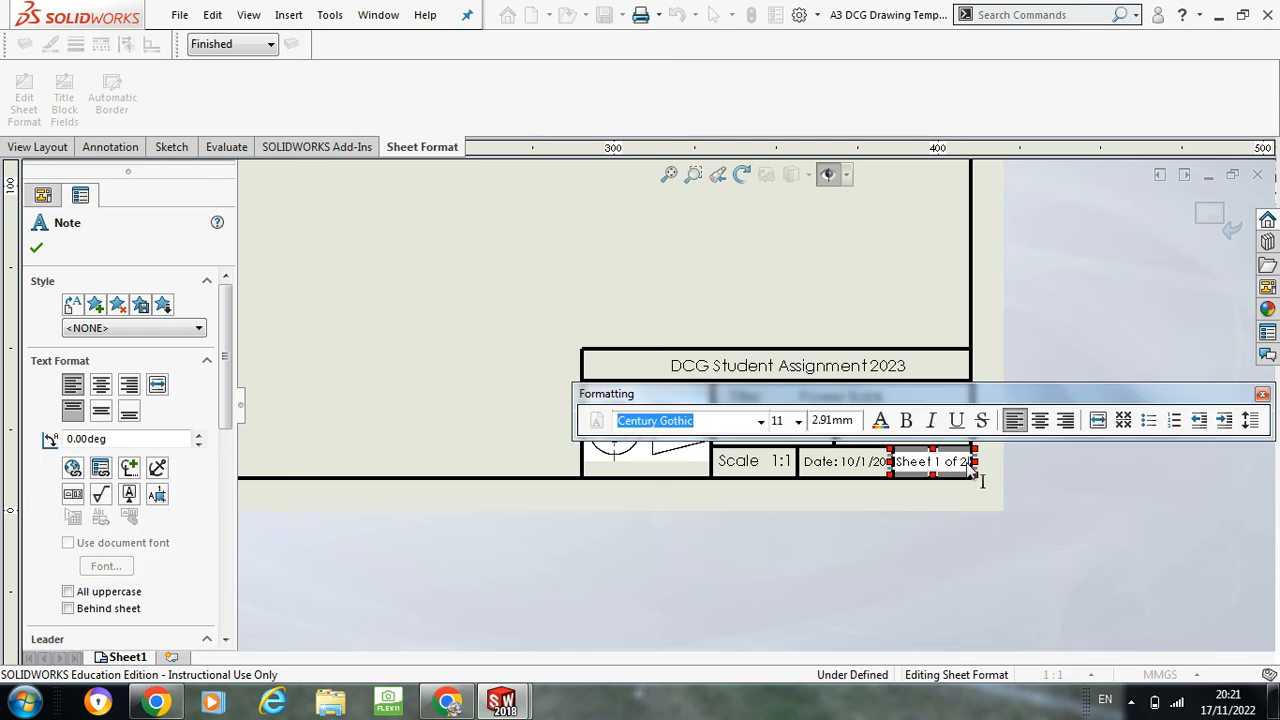
type("1")
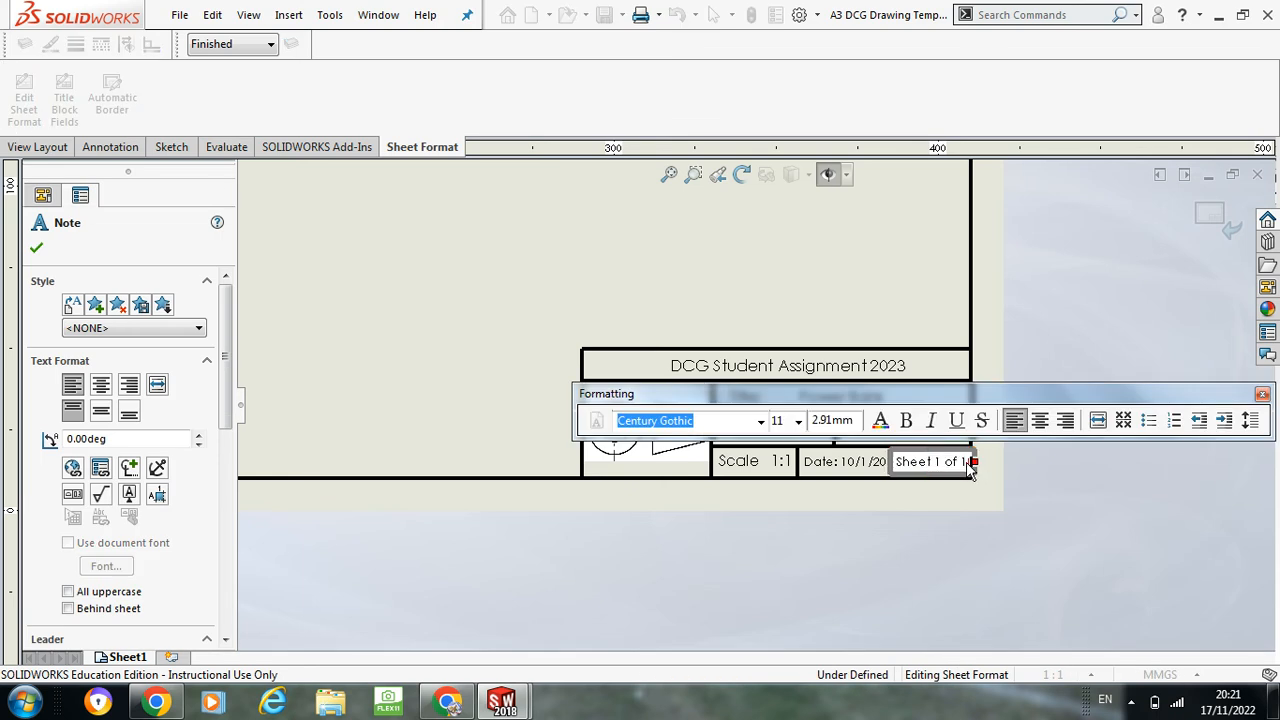
left_click(1065, 369)
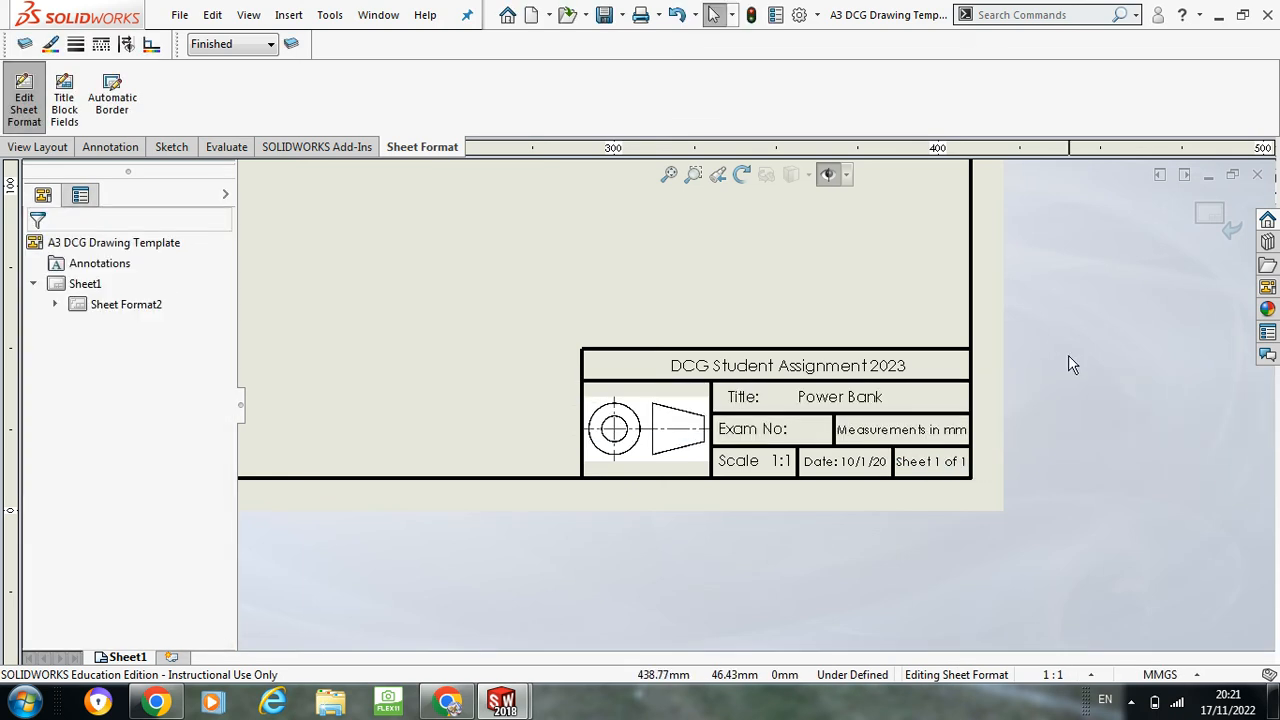
left_click(1213, 222)
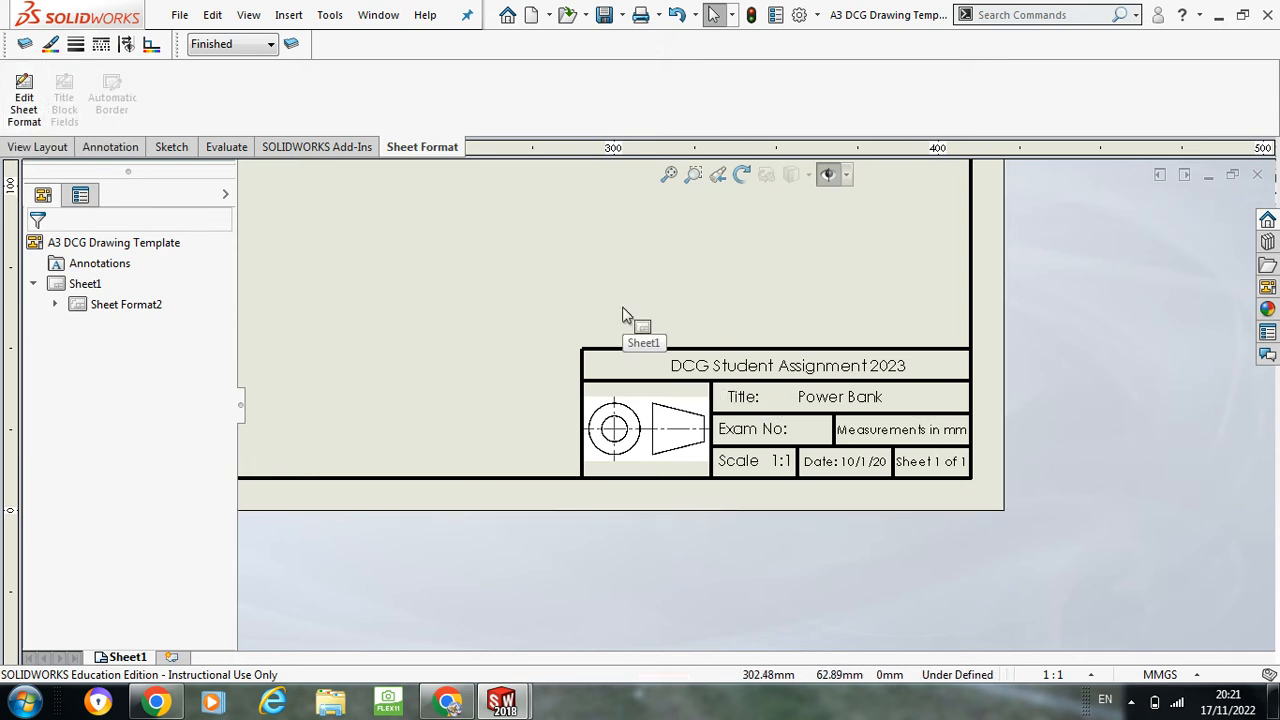
Step: Examine the full drawing sheet and the open Power Bank Assembled model from another angle, and return to the drawing
scroll(622, 314, "up", 8)
scroll(649, 290, "down", 1)
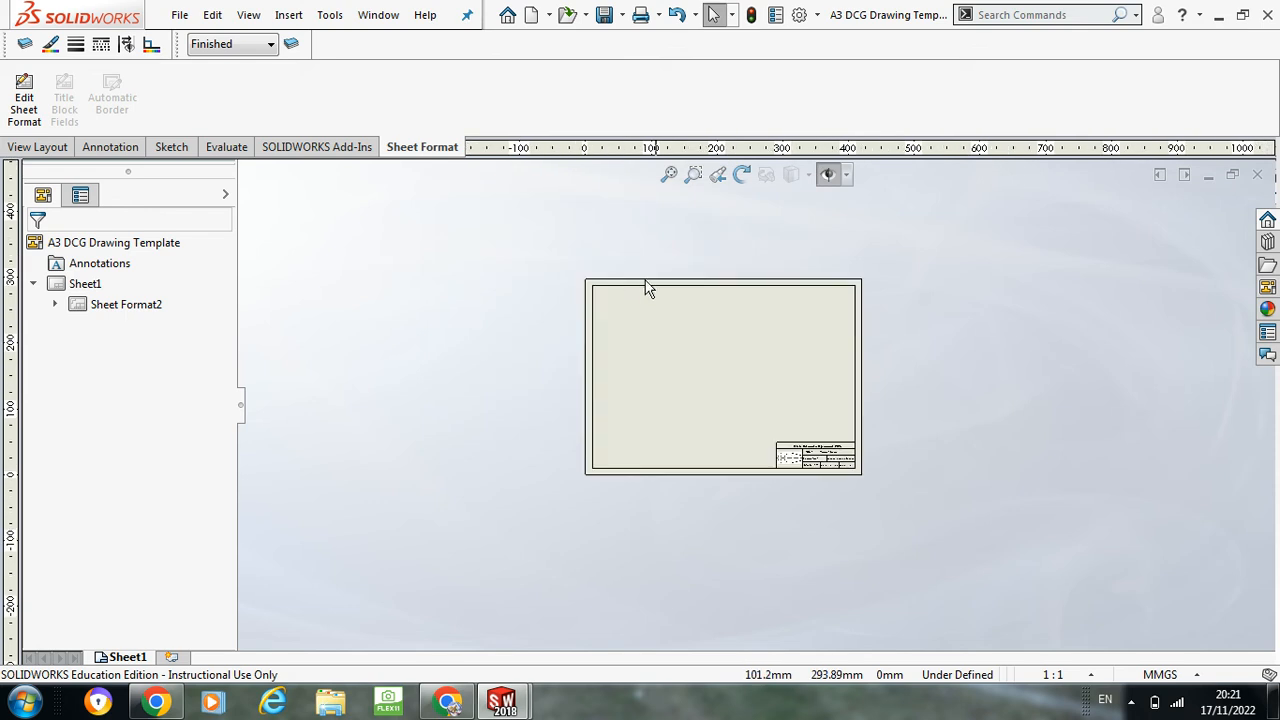
scroll(734, 443, "down", 1)
scroll(751, 434, "down", 2)
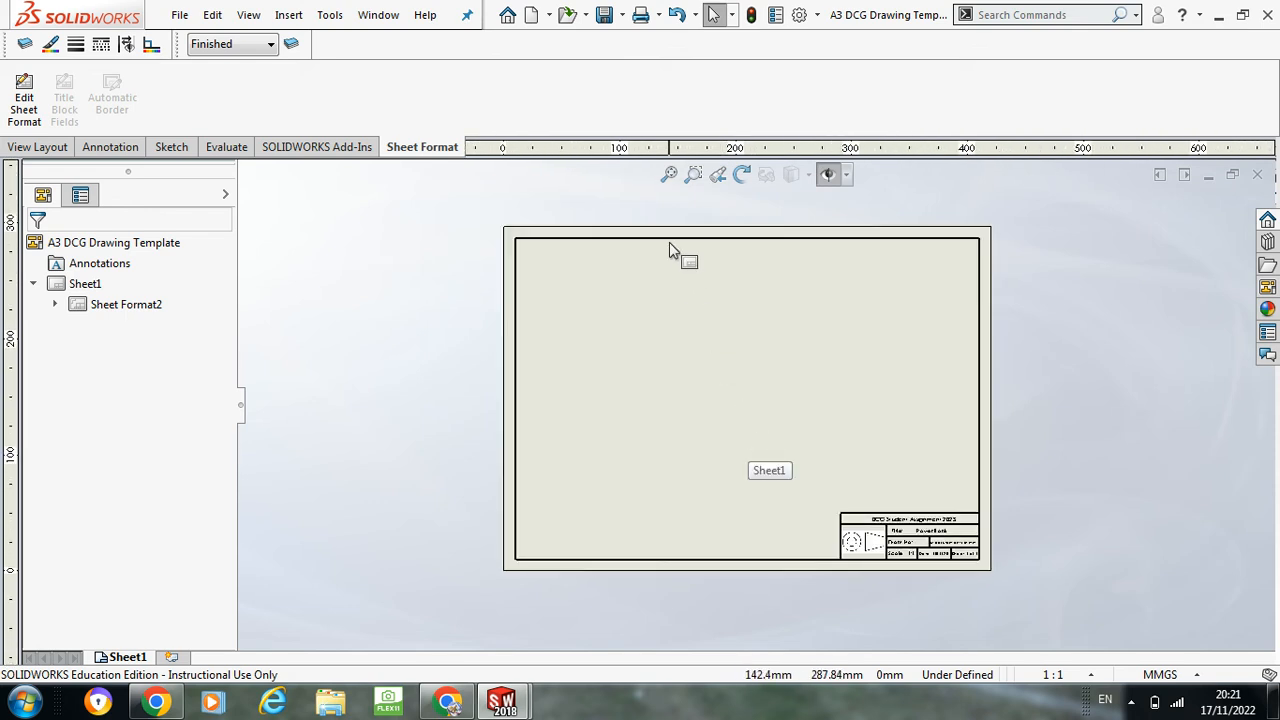
scroll(670, 240, "down", 1)
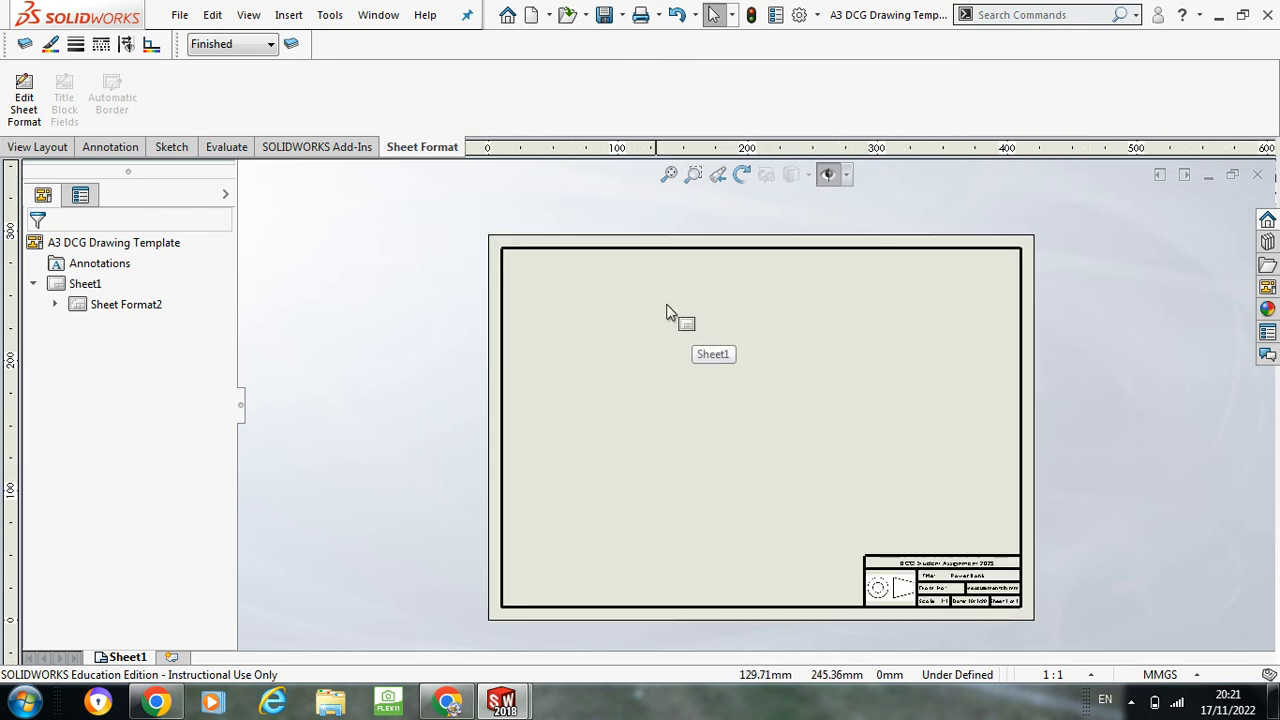
mouse_move(502, 703)
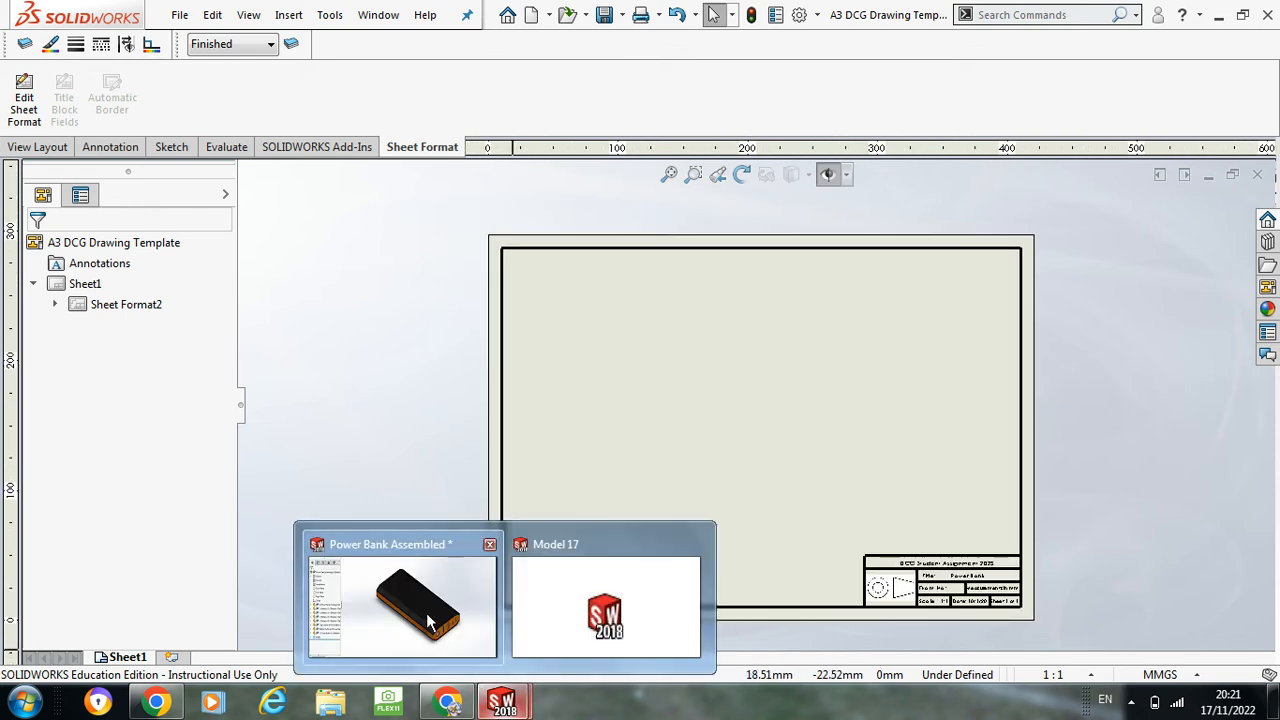
left_click(430, 620)
mouse_move(785, 463)
middle_mouse_down()
mouse_move(828, 393)
mouse_move(749, 357)
mouse_move(809, 363)
mouse_move(892, 400)
mouse_move(855, 413)
mouse_move(694, 396)
mouse_move(738, 386)
mouse_move(735, 522)
mouse_move(775, 512)
mouse_move(762, 520)
middle_mouse_up()
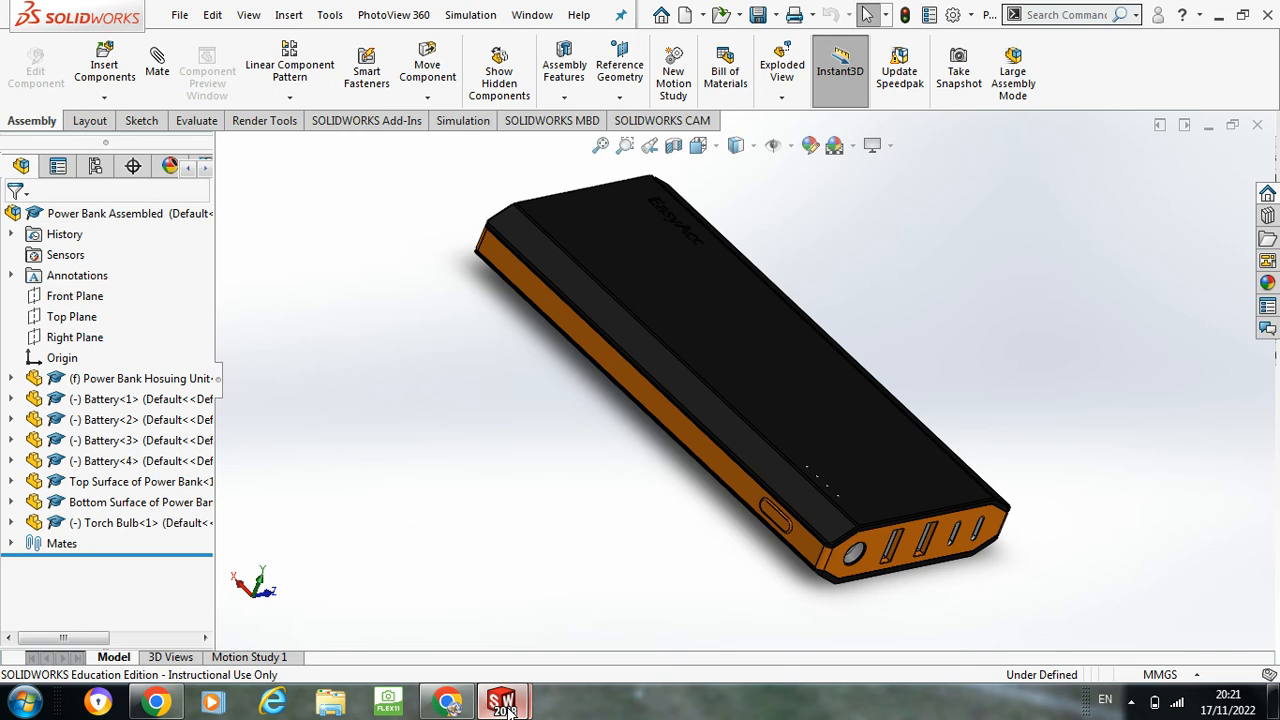
mouse_move(505, 710)
left_click(577, 614)
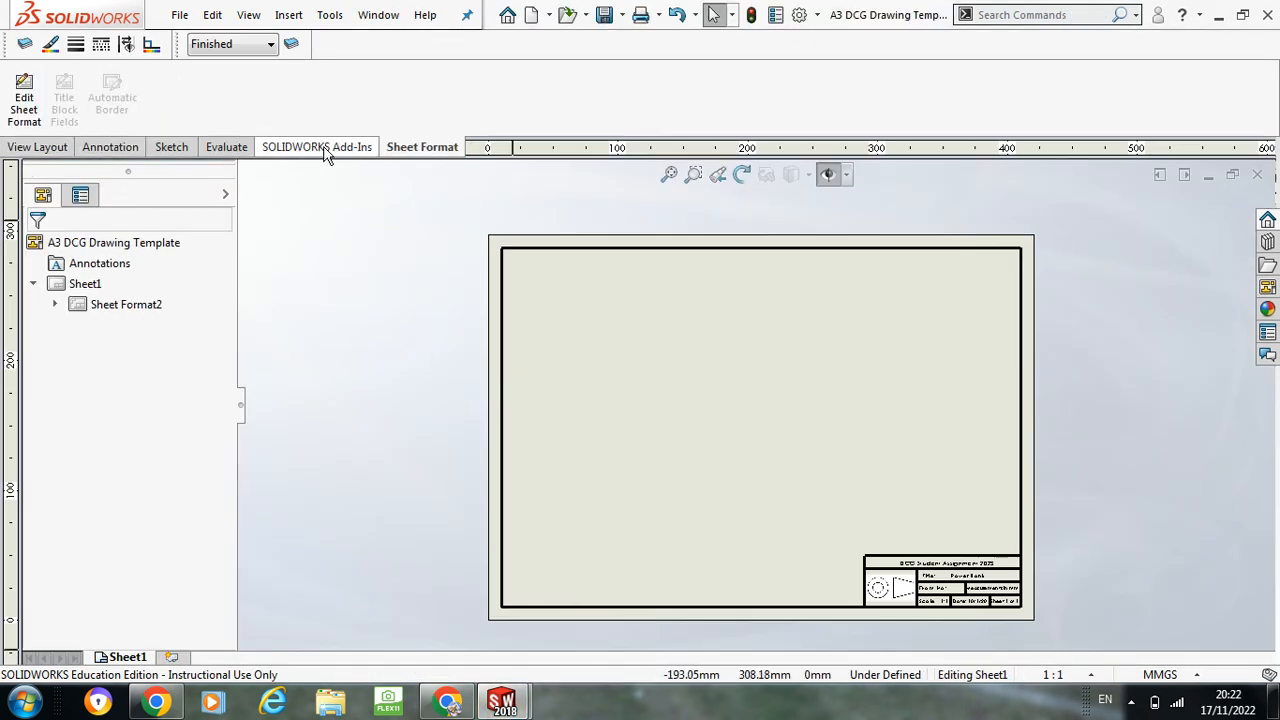
Step: Start a model view and load Power Bank Assembled from the Part A folder within DCG Sheet Example
left_click(40, 148)
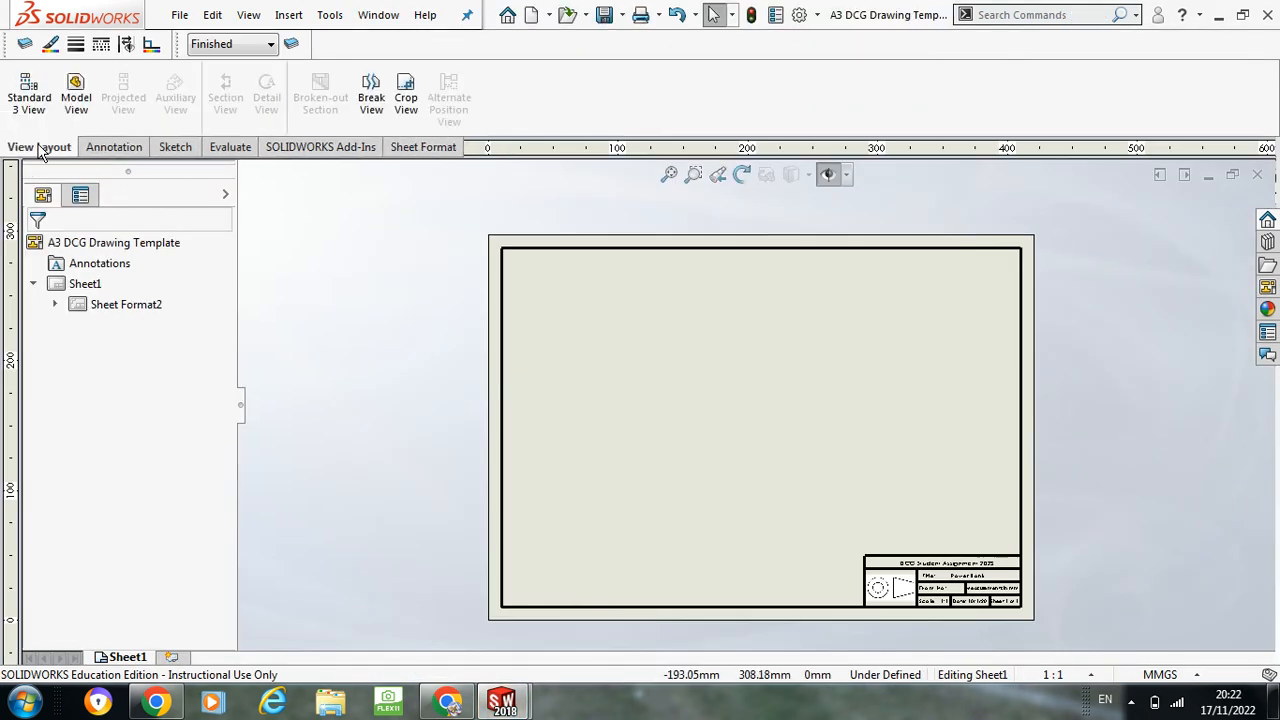
left_click(76, 98)
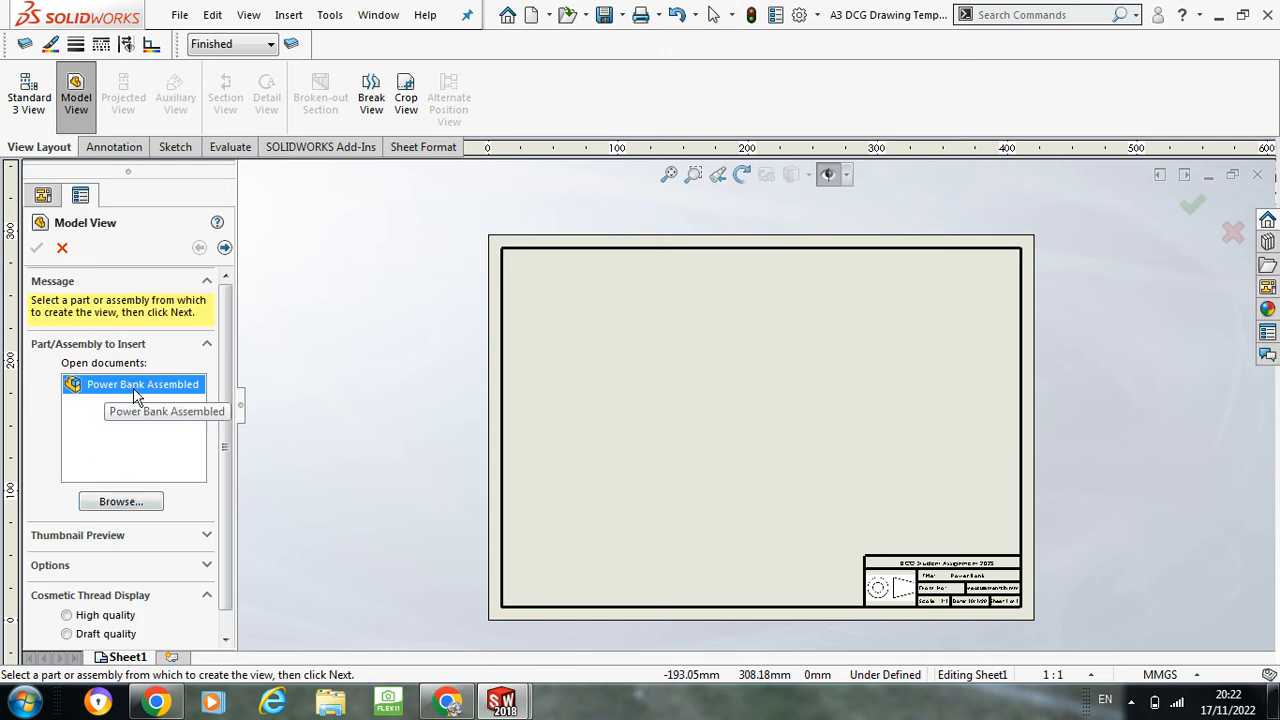
left_click(120, 502)
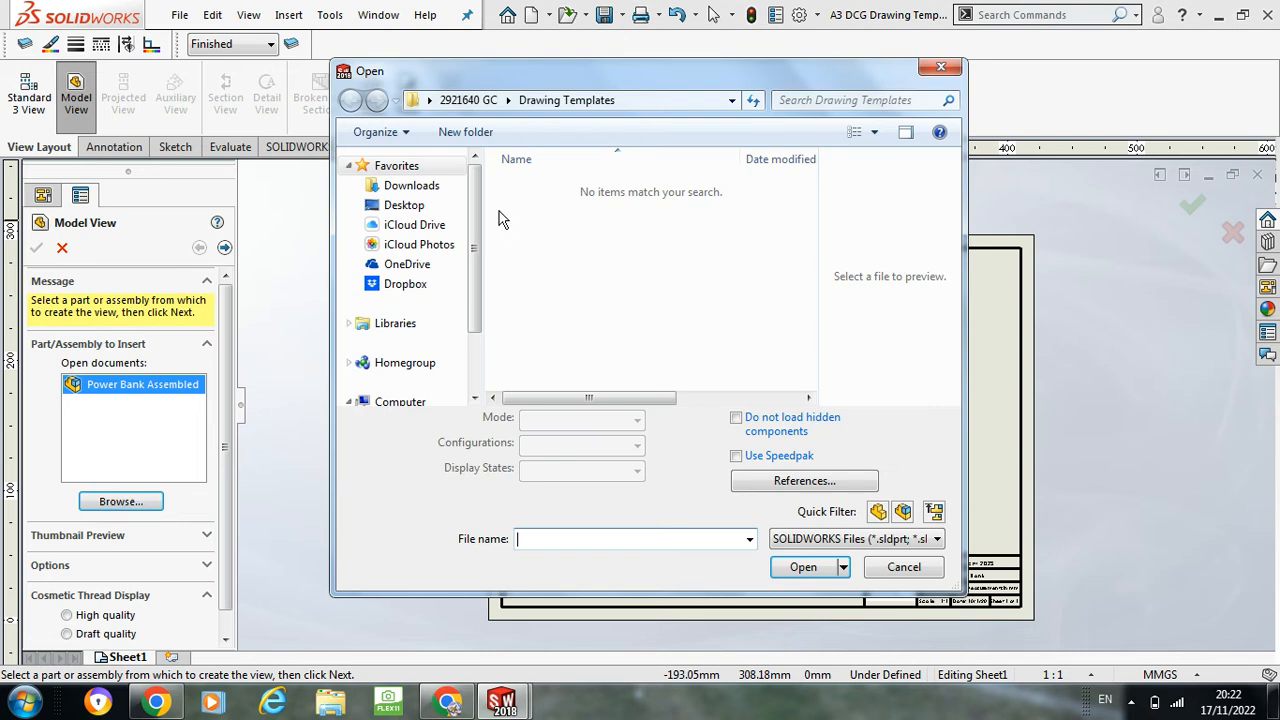
left_click(467, 100)
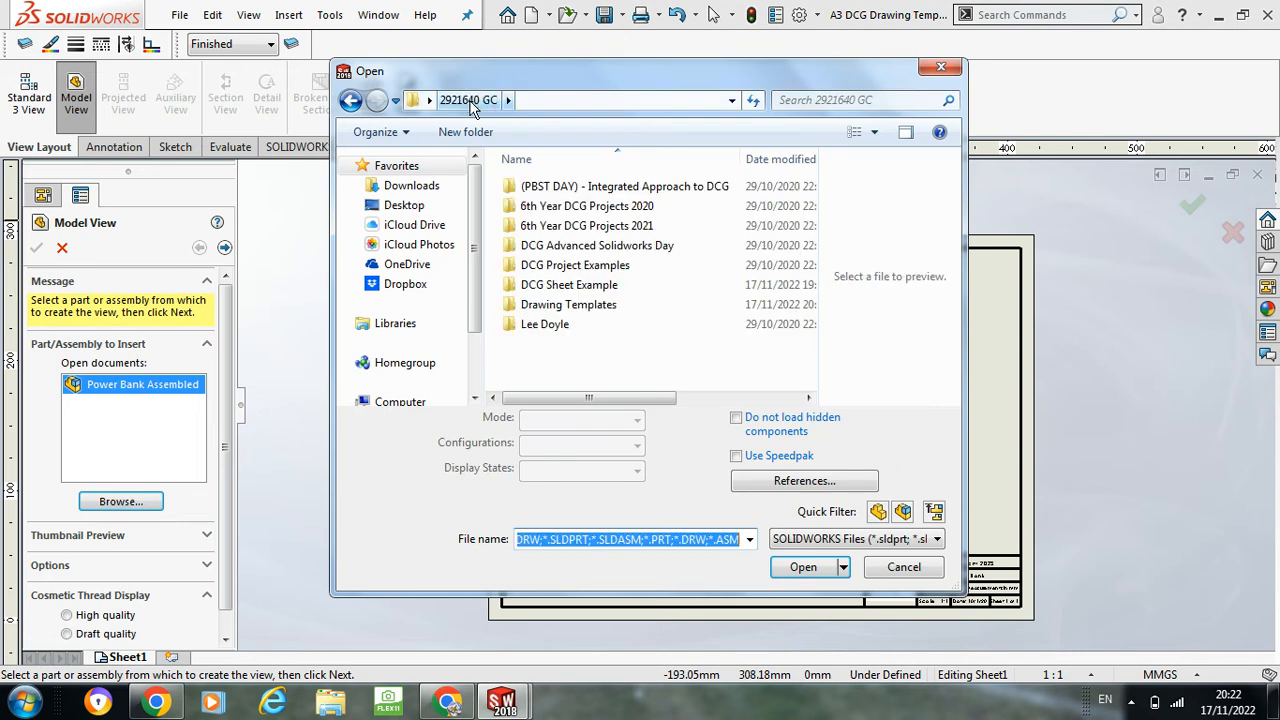
double_click(568, 286)
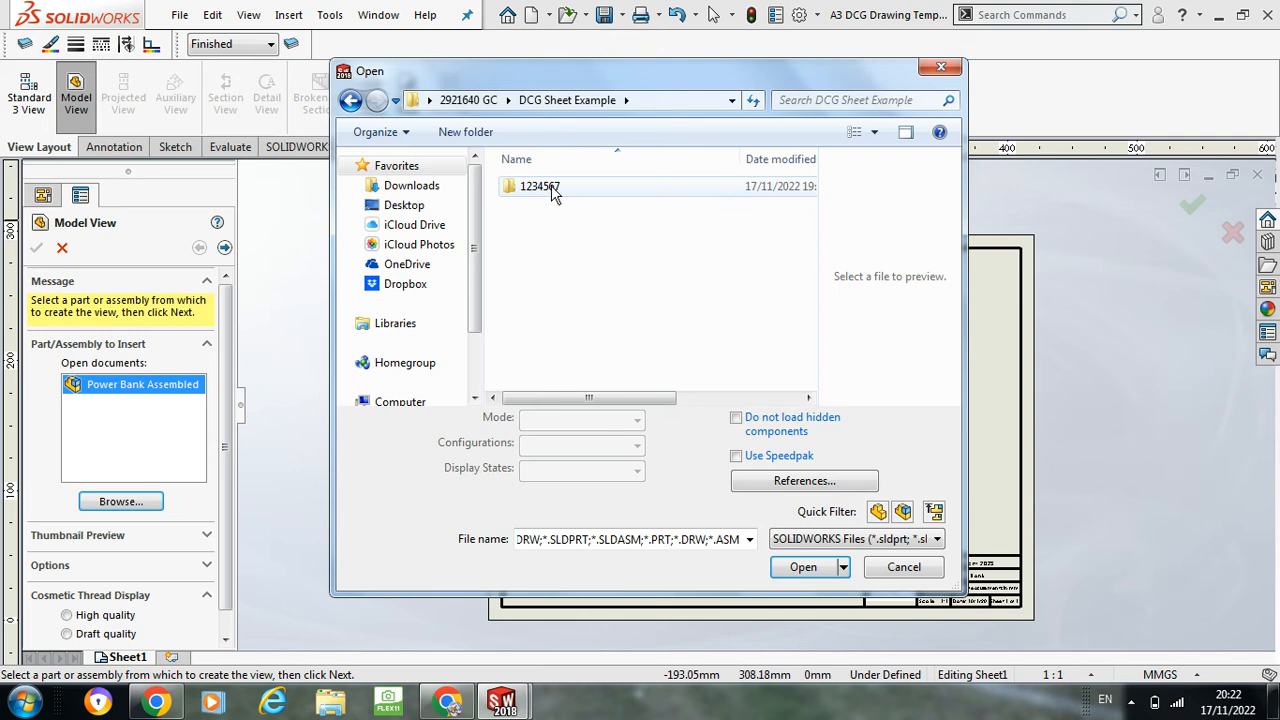
double_click(540, 186)
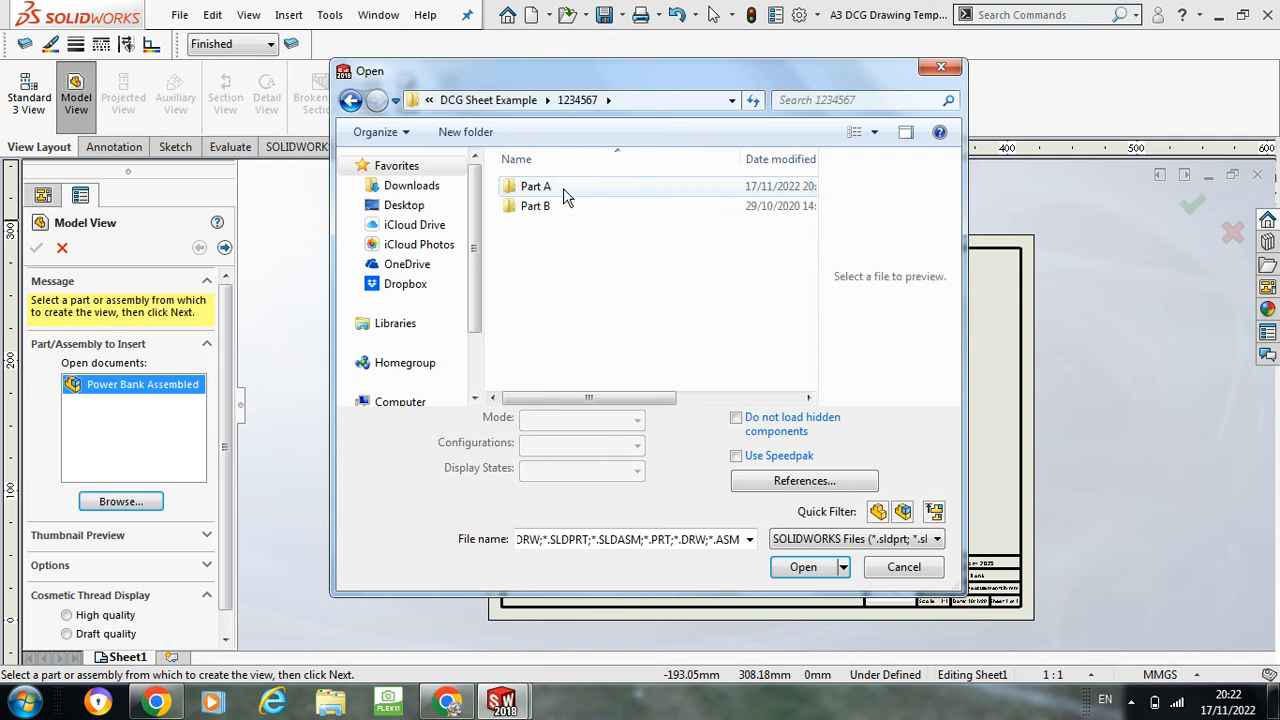
double_click(540, 186)
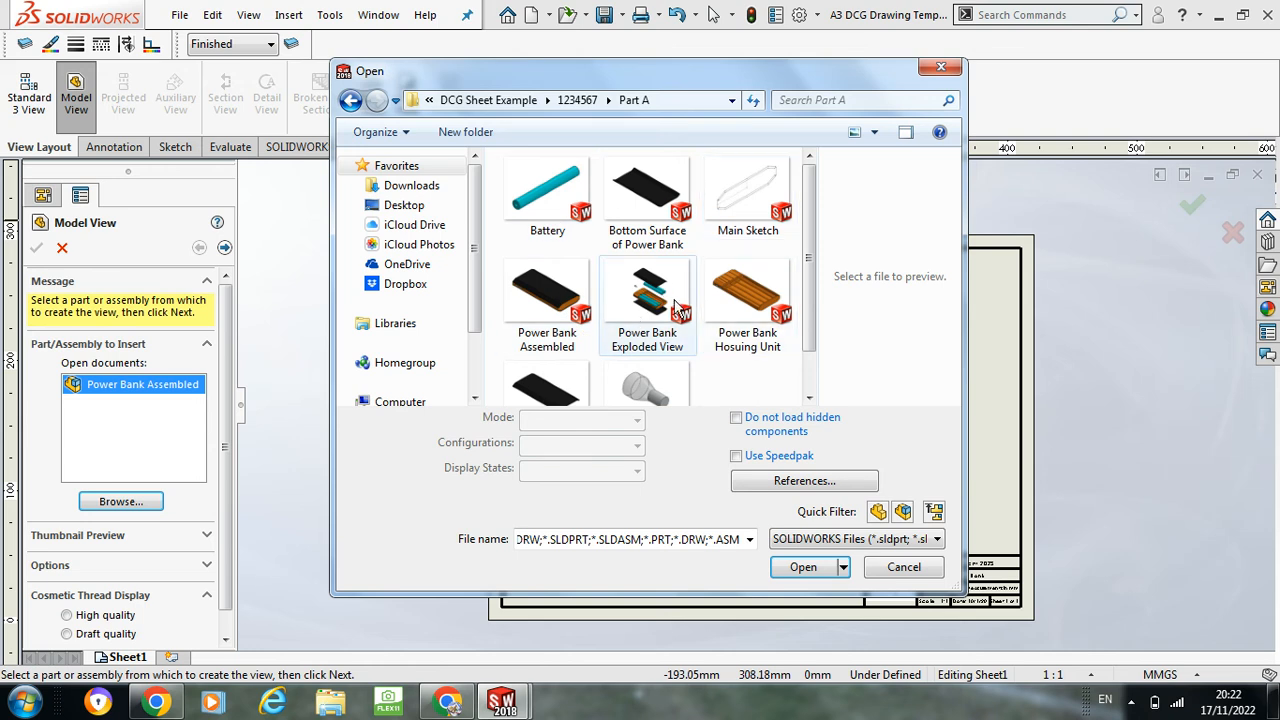
left_click(560, 310)
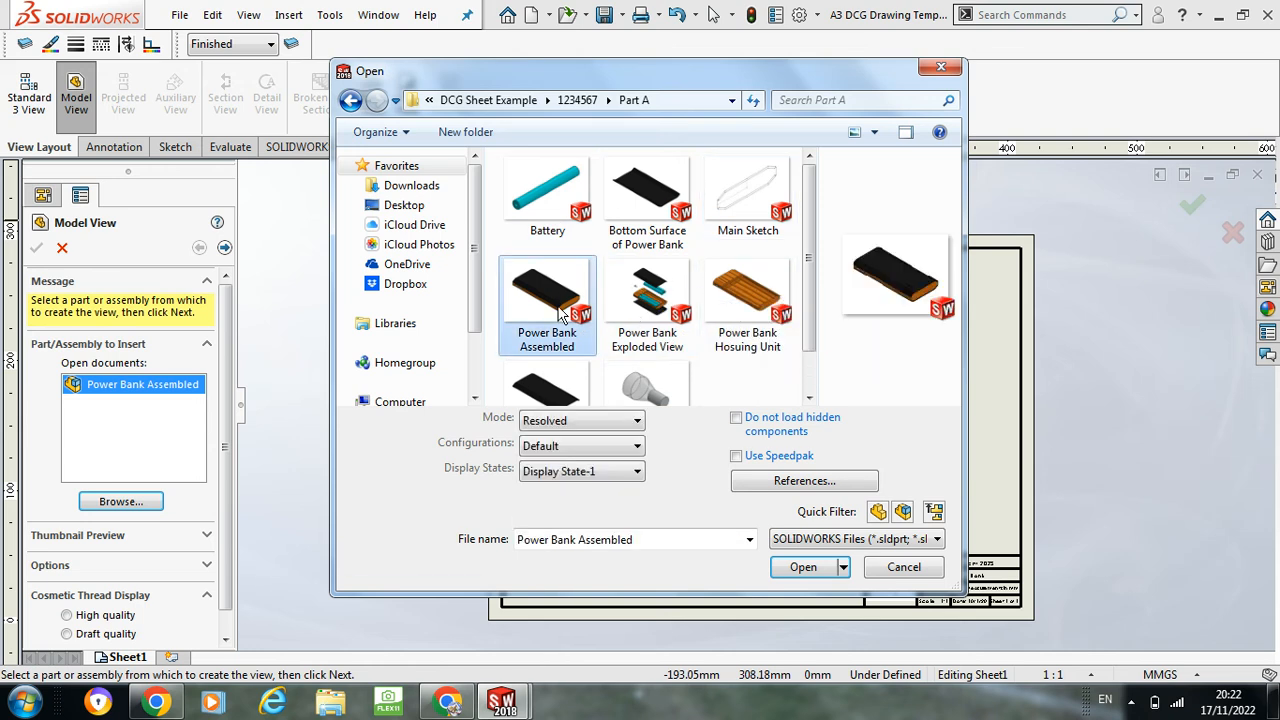
left_click(803, 567)
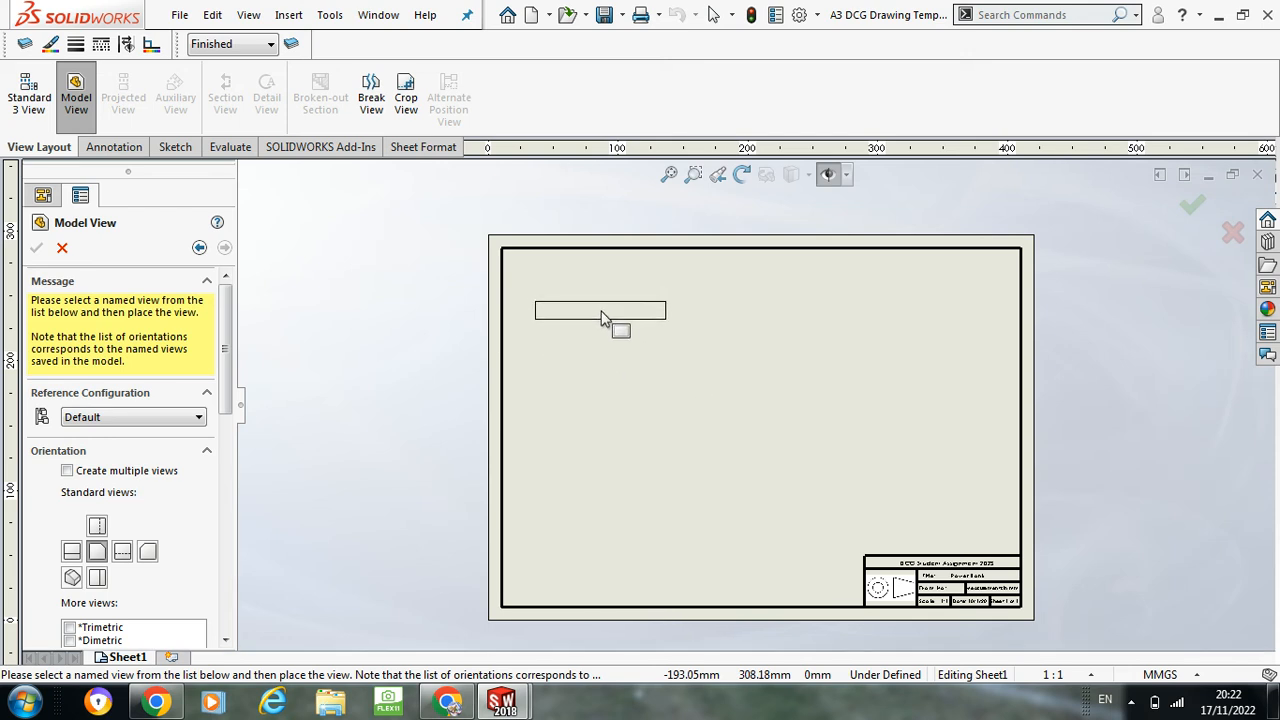
Step: Place the front view in the sheet's upper-left area and project an end view beside it, a plan below and an isometric off the corner
left_click(601, 318)
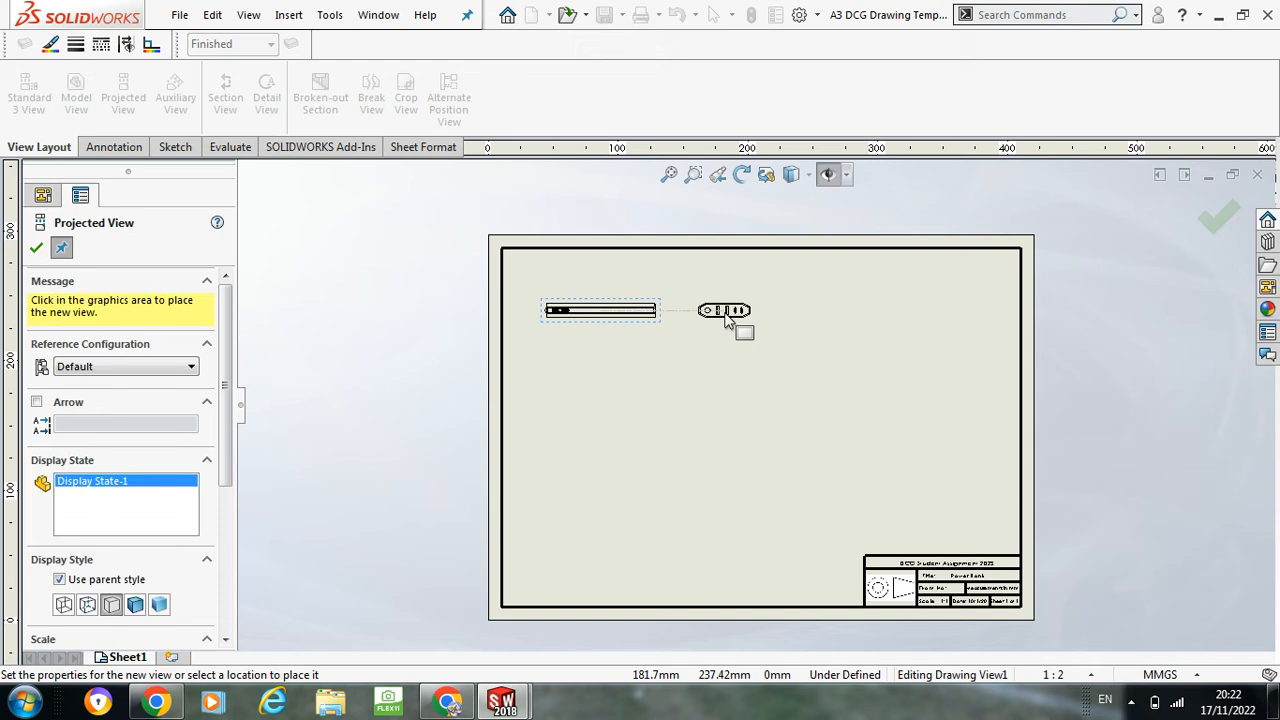
left_click(725, 315)
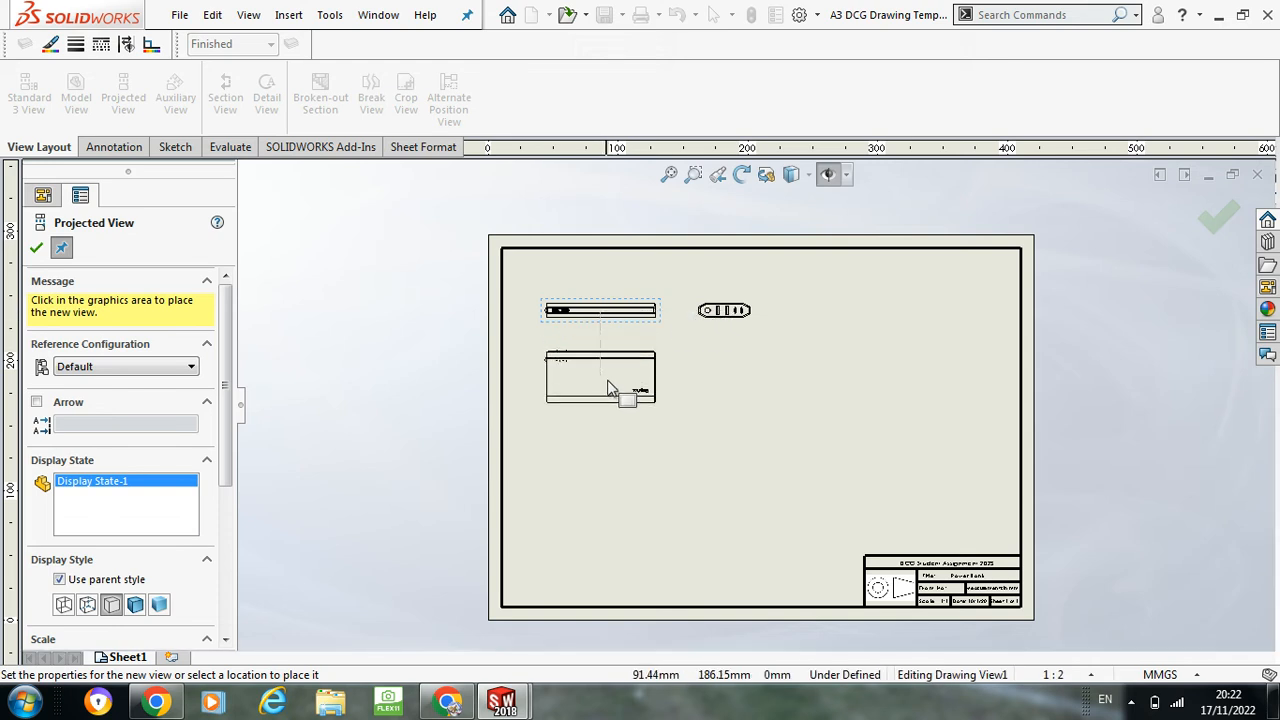
left_click(604, 401)
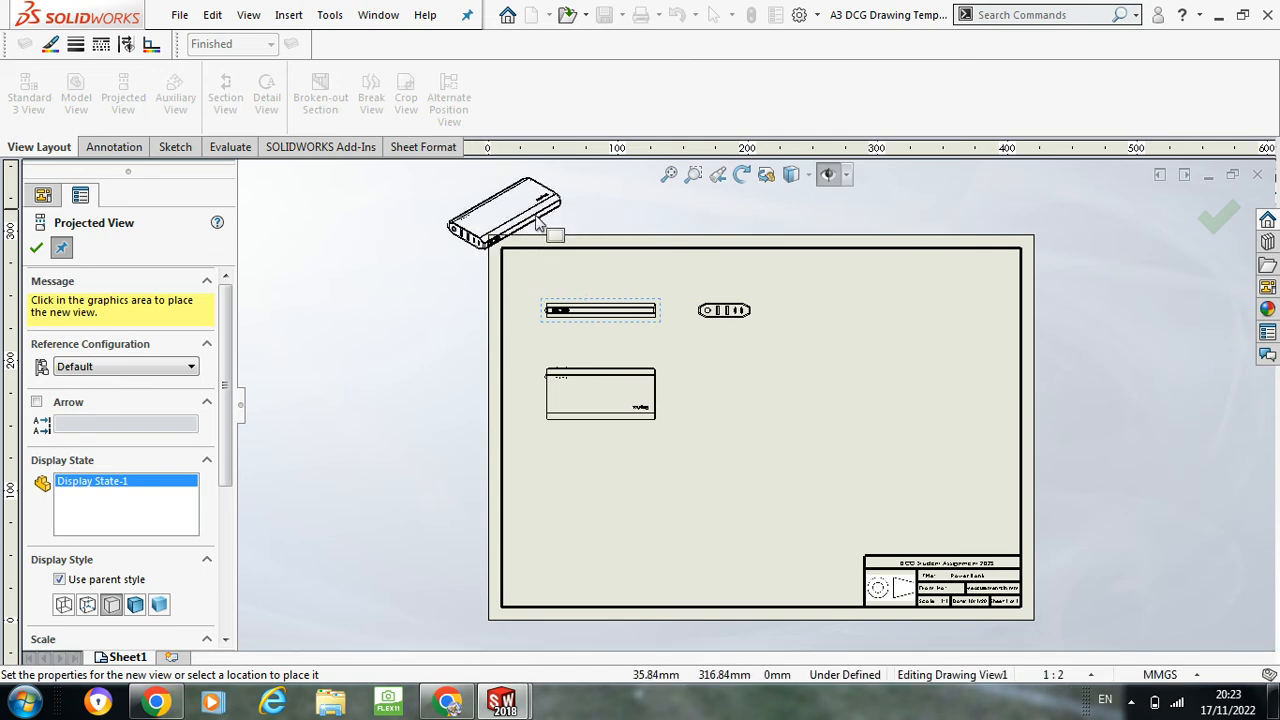
left_click(510, 229)
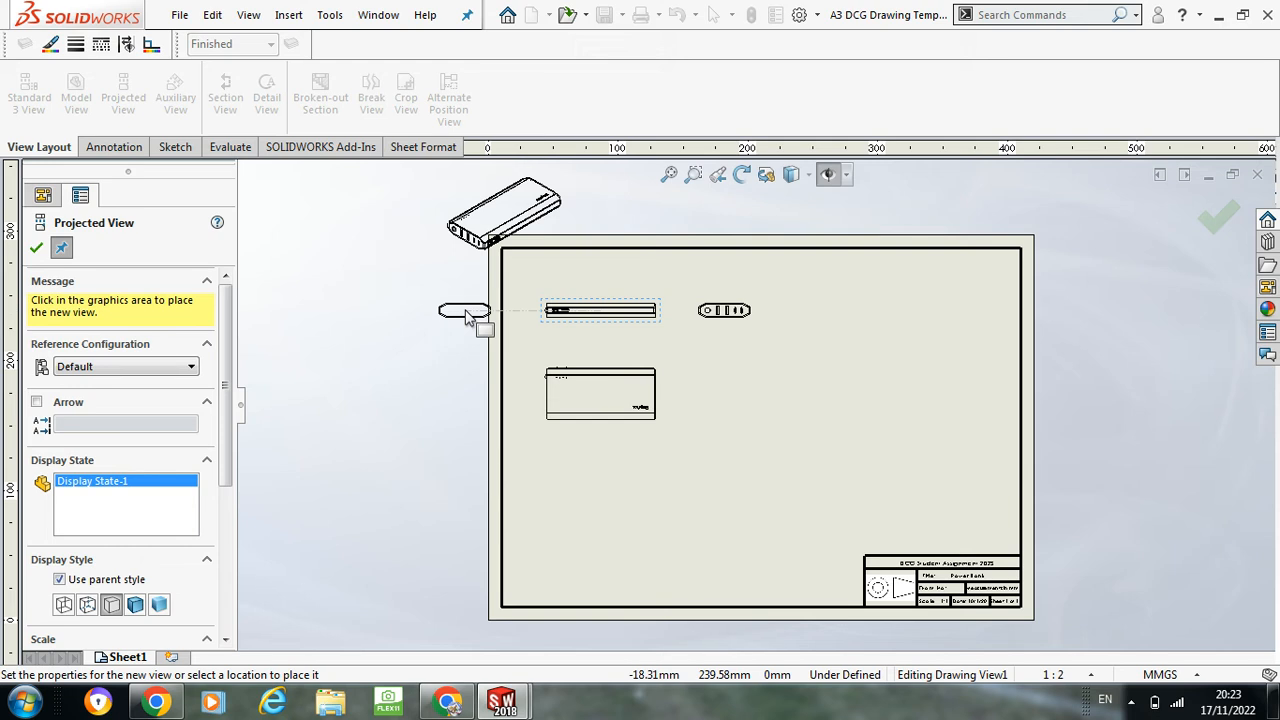
left_click(466, 316)
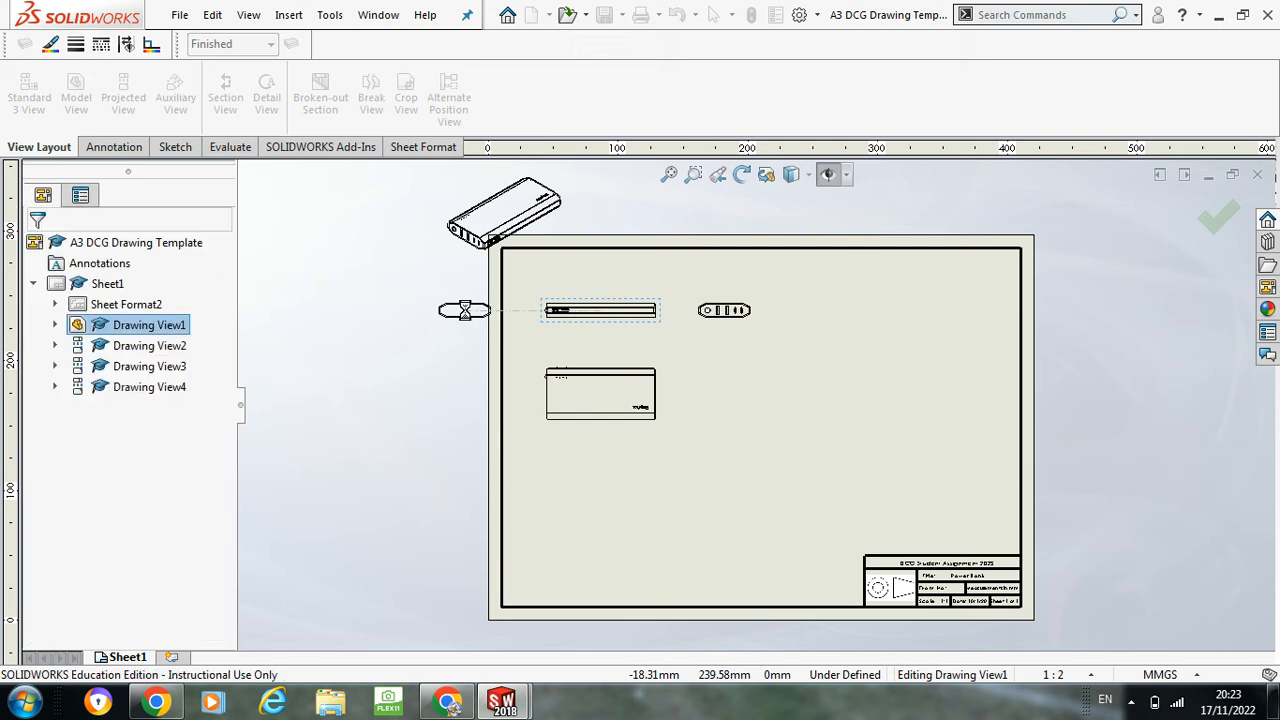
Step: Move the isometric view onto the right side of the sheet and shift the end view slightly farther from the front view
left_click(566, 224)
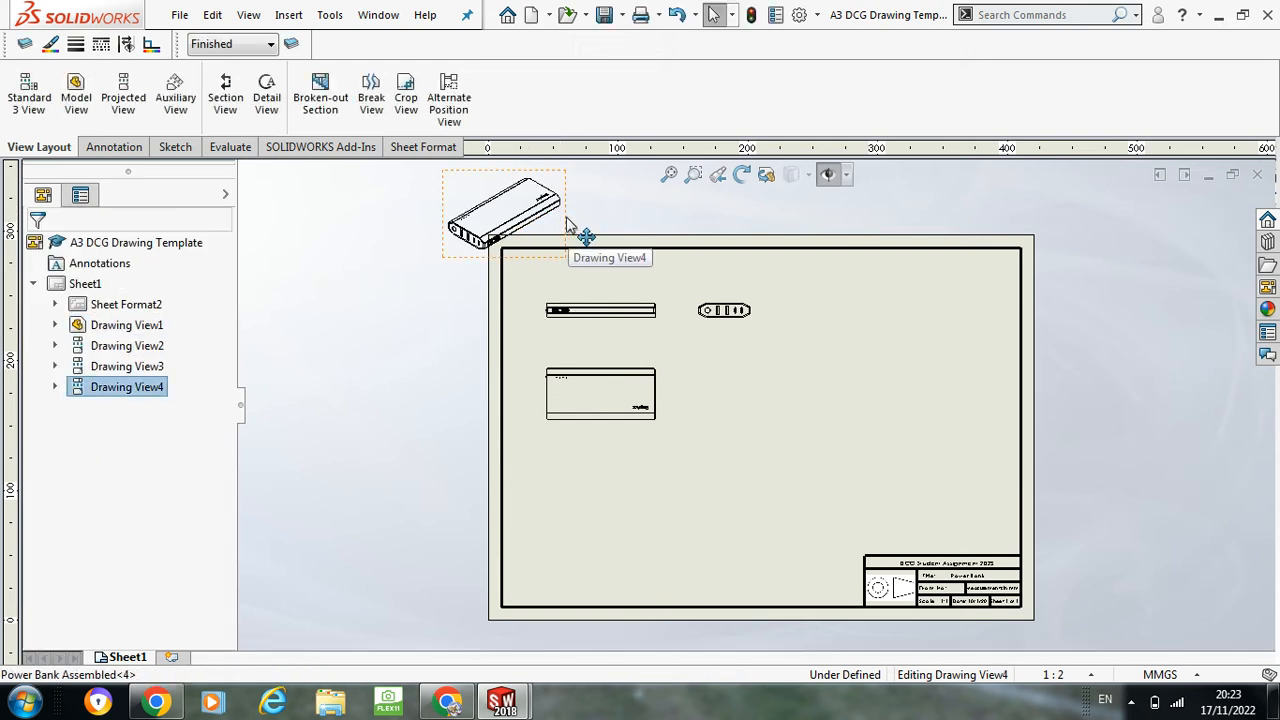
mouse_move(566, 224)
left_mouse_down()
mouse_move(652, 330)
mouse_move(982, 488)
mouse_move(970, 358)
mouse_move(982, 352)
left_mouse_up()
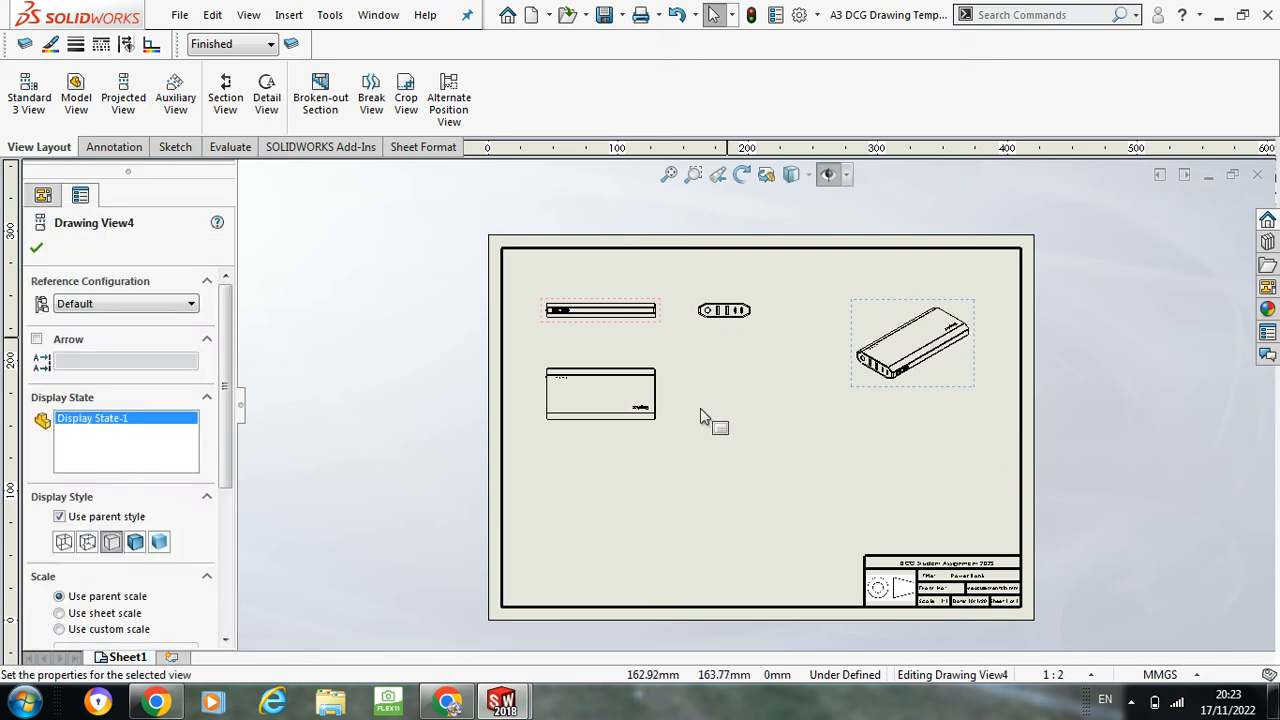
scroll(705, 408, "down", 1)
scroll(705, 408, "down", 1)
scroll(746, 356, "down", 2)
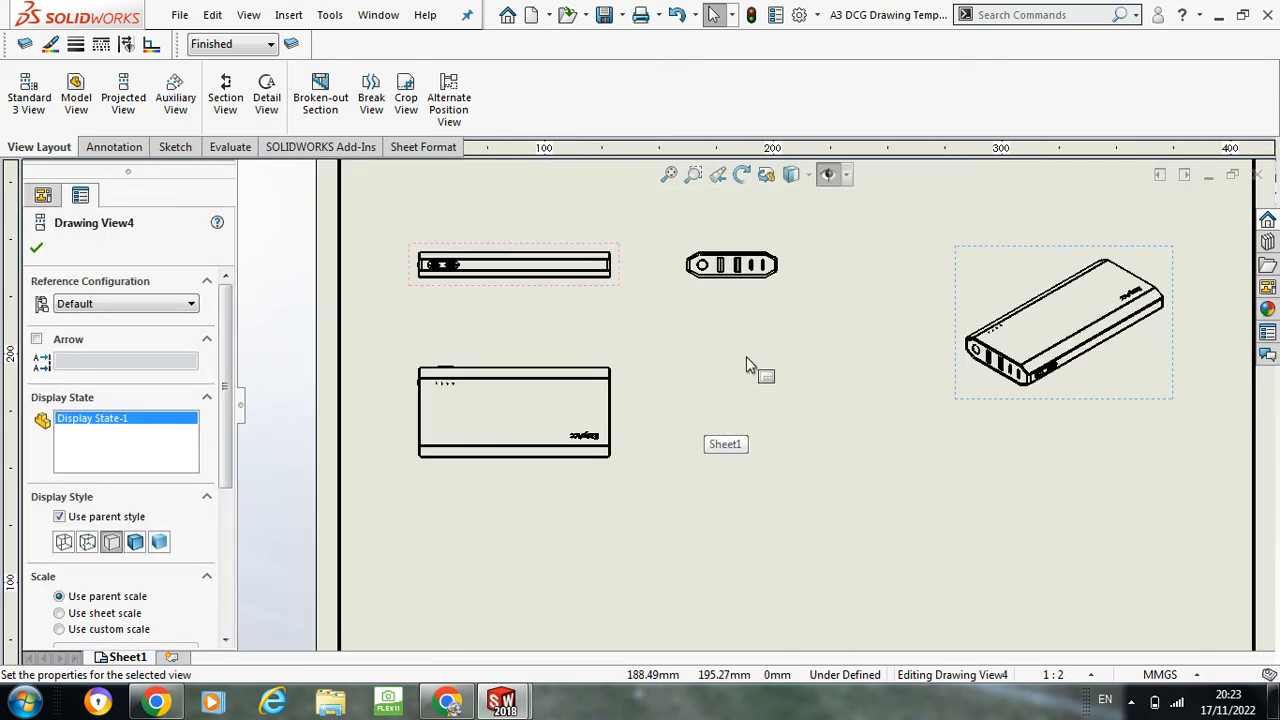
scroll(760, 400, "up", 2)
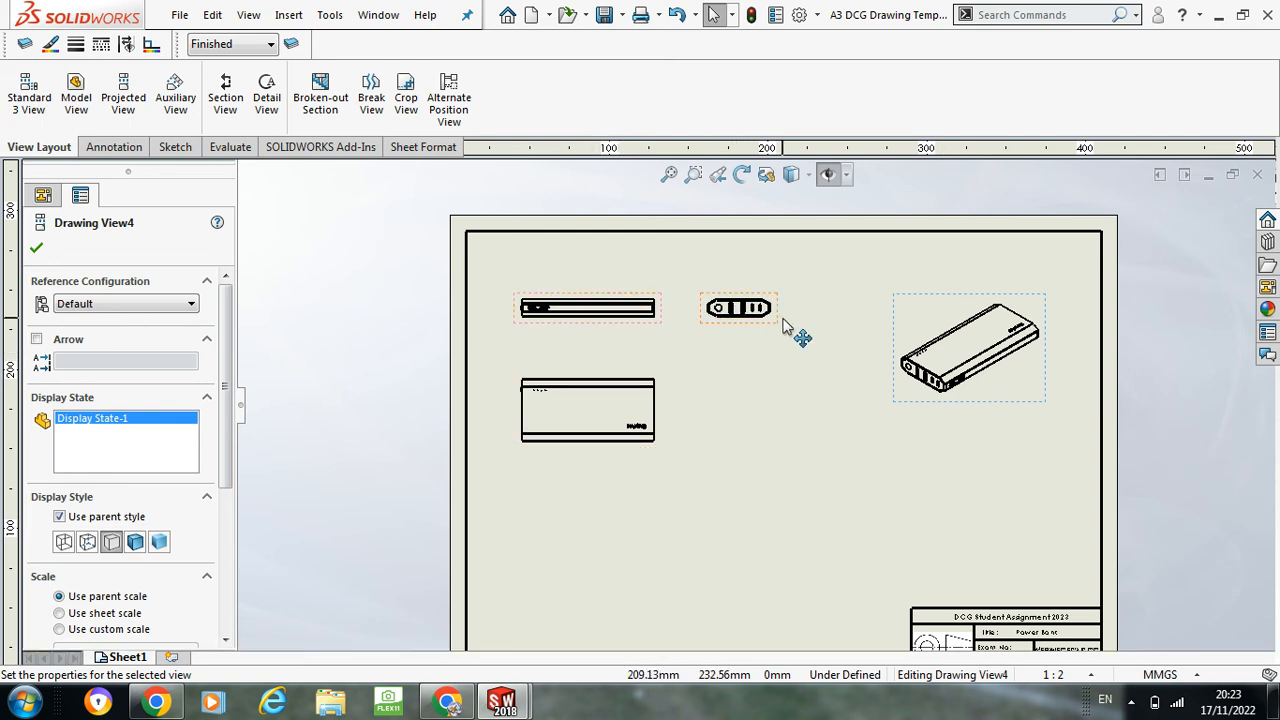
left_click_drag(782, 320, 808, 320)
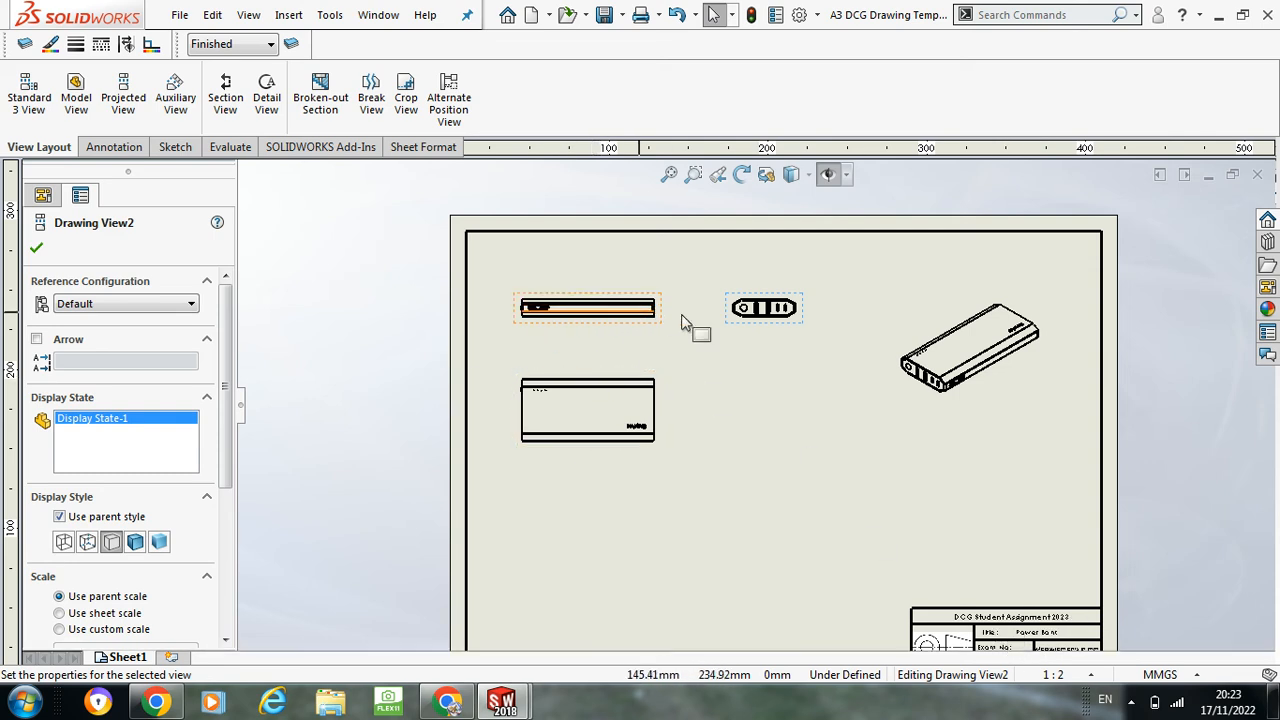
left_click(826, 407)
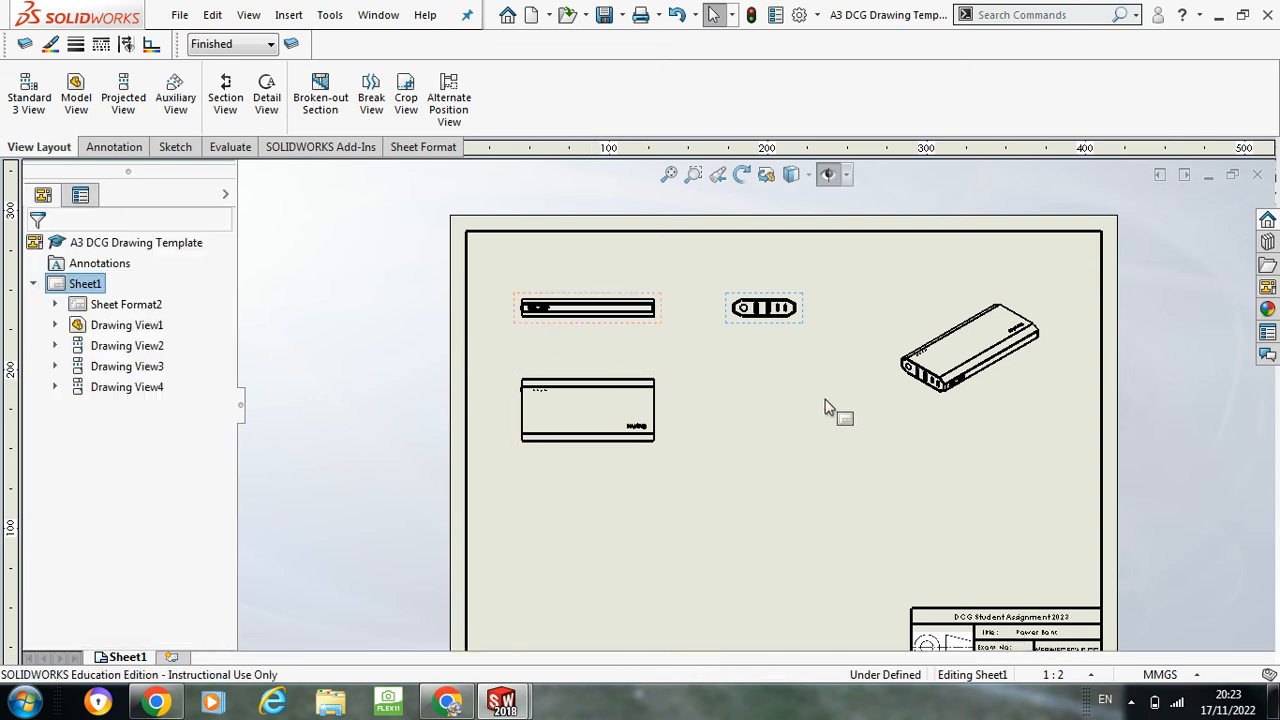
left_click(583, 318)
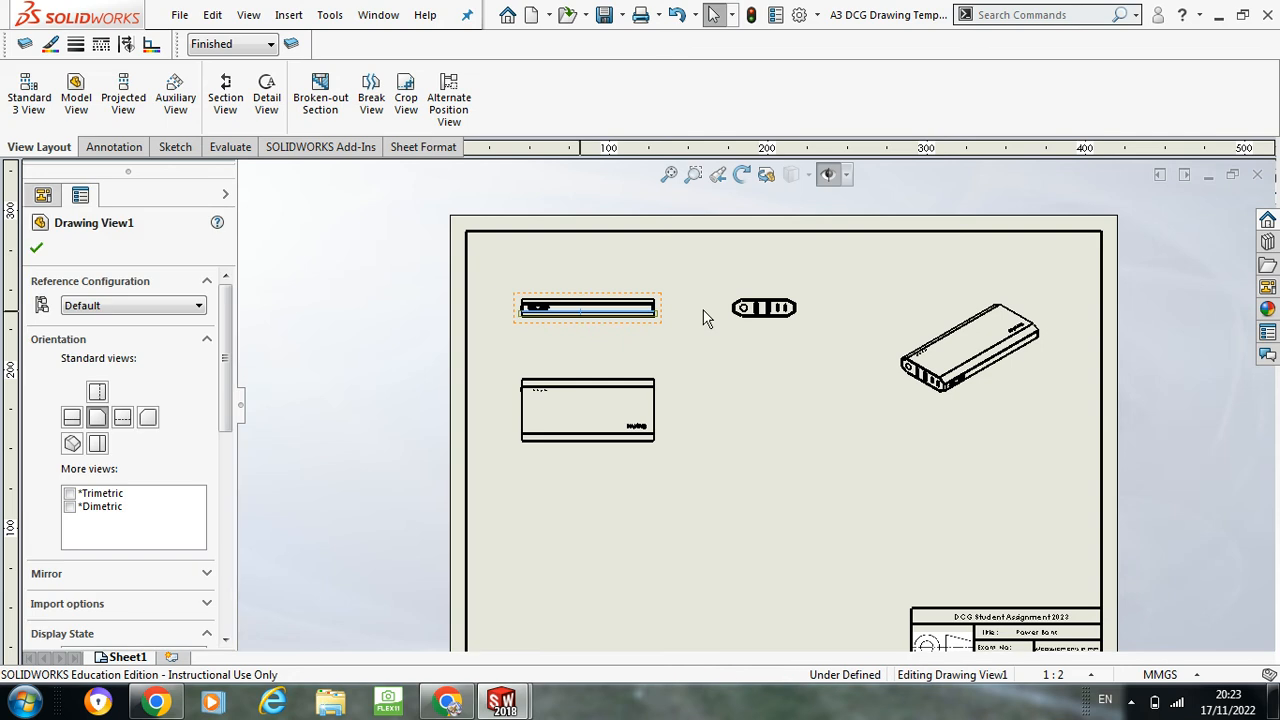
left_click(783, 437)
left_click(575, 320)
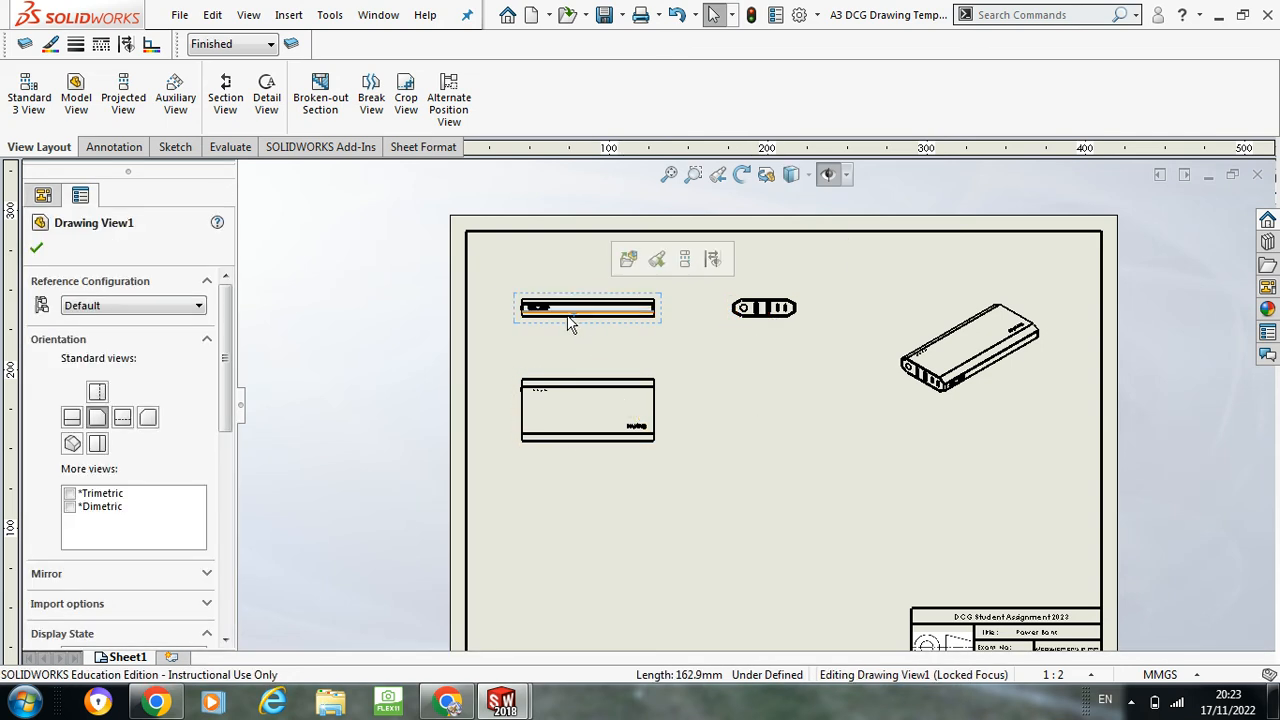
mouse_move(228, 326)
left_mouse_down()
mouse_move(225, 473)
mouse_move(237, 505)
mouse_move(229, 318)
left_mouse_up()
key("Escape")
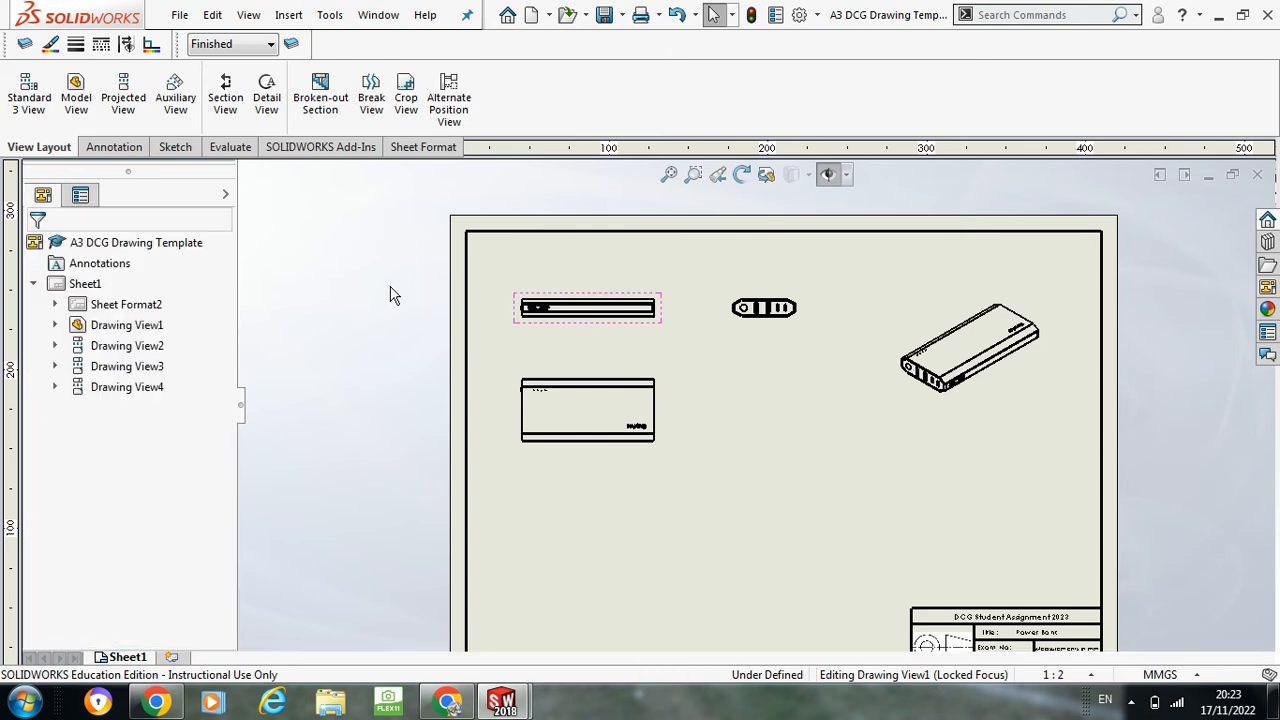
Step: Try the Shaded With Edges display style on the front view and its projected views, and restore Hidden Lines Removed
left_click(571, 314)
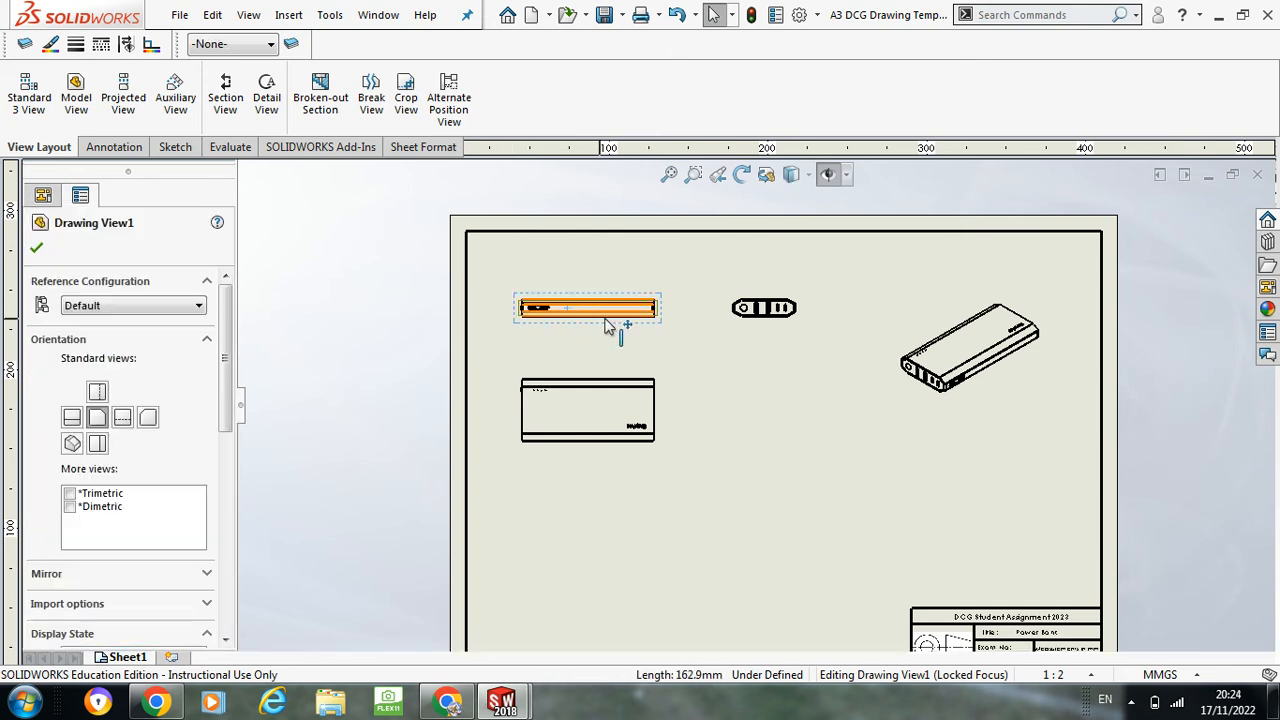
left_click_drag(229, 323, 226, 464)
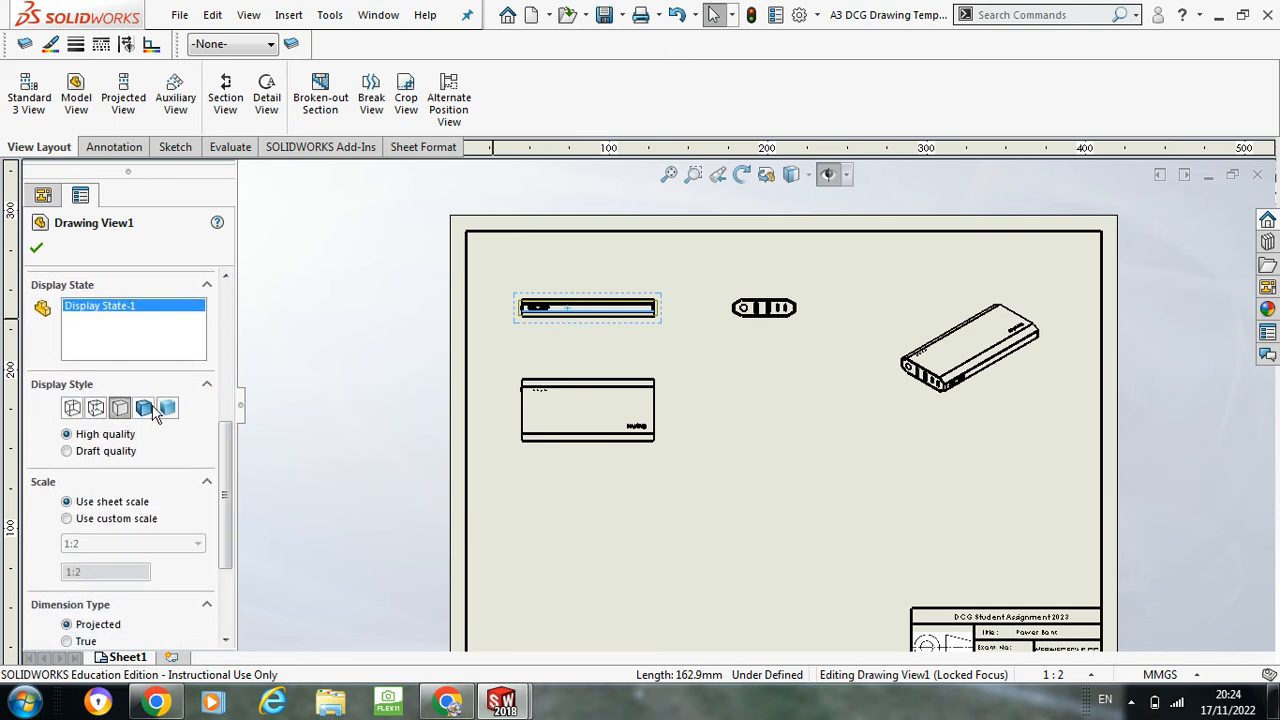
left_click(145, 409)
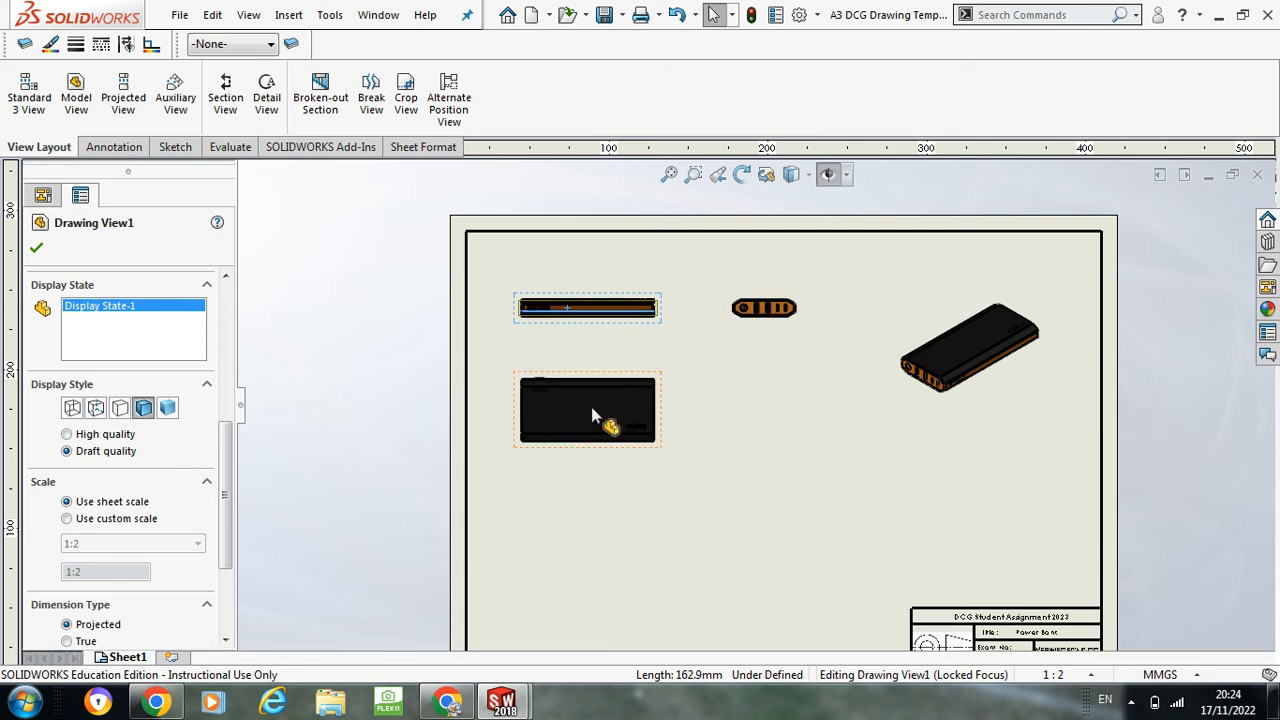
left_click(120, 408)
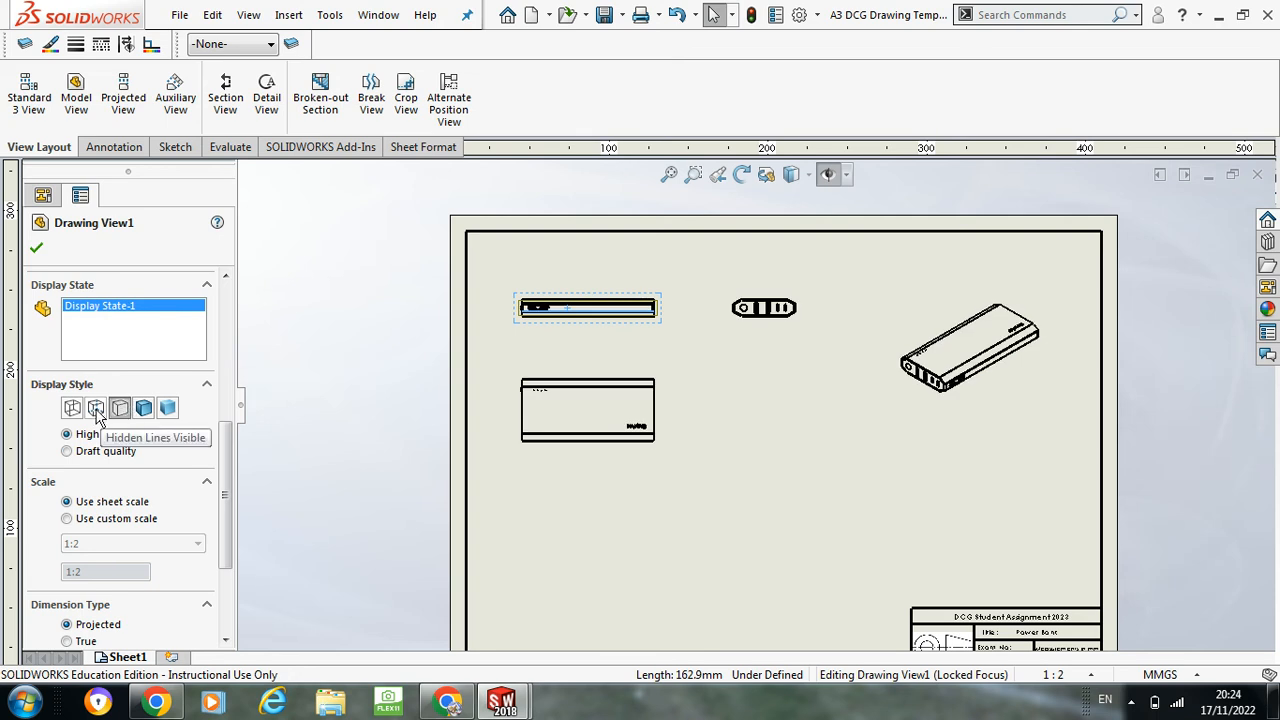
Step: Try Hidden Lines Visible on the front view, inspect the hidden detail in the plan, and return to Hidden Lines Removed
left_click(96, 410)
scroll(706, 451, "down", 4)
scroll(540, 385, "down", 4)
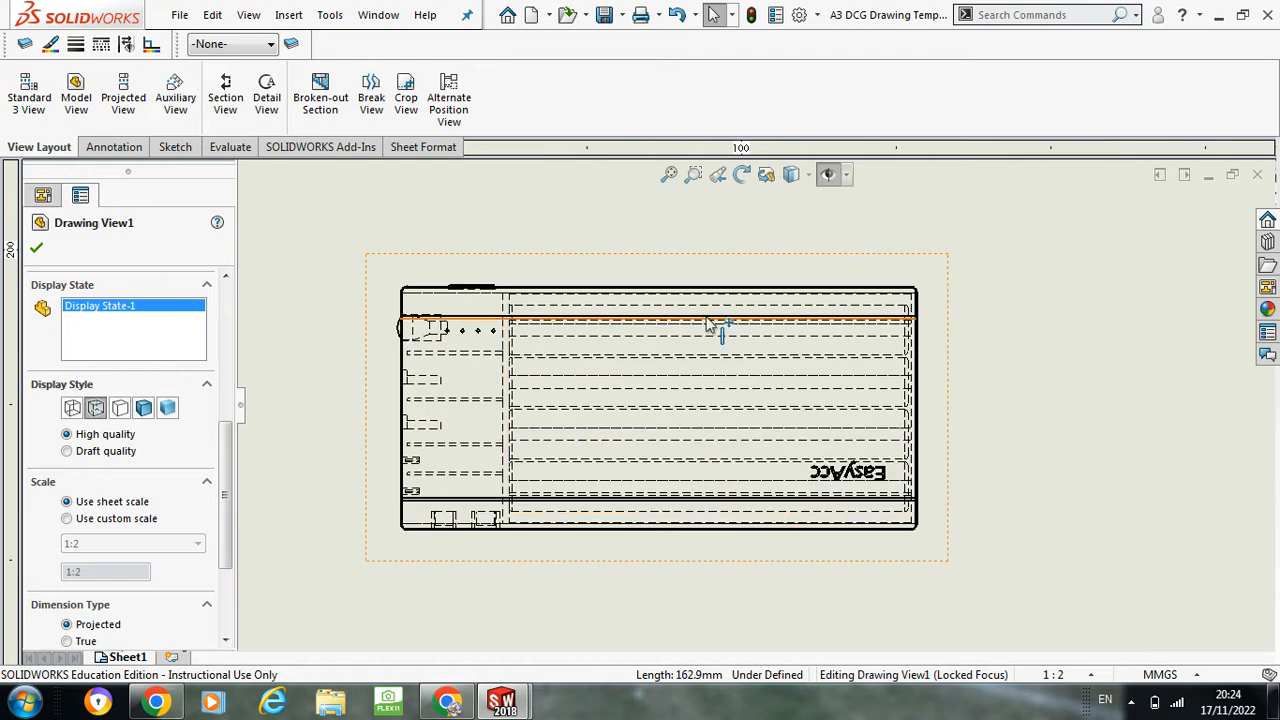
left_click(120, 410)
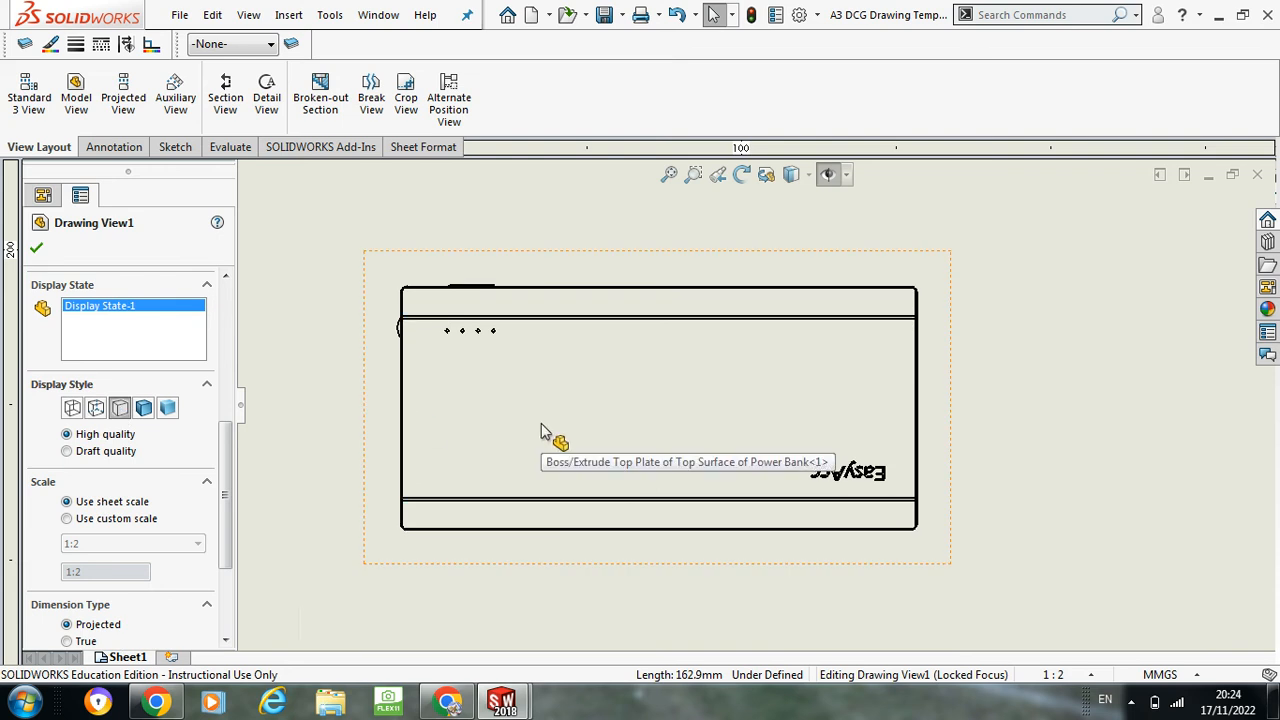
scroll(570, 425, "up", 4)
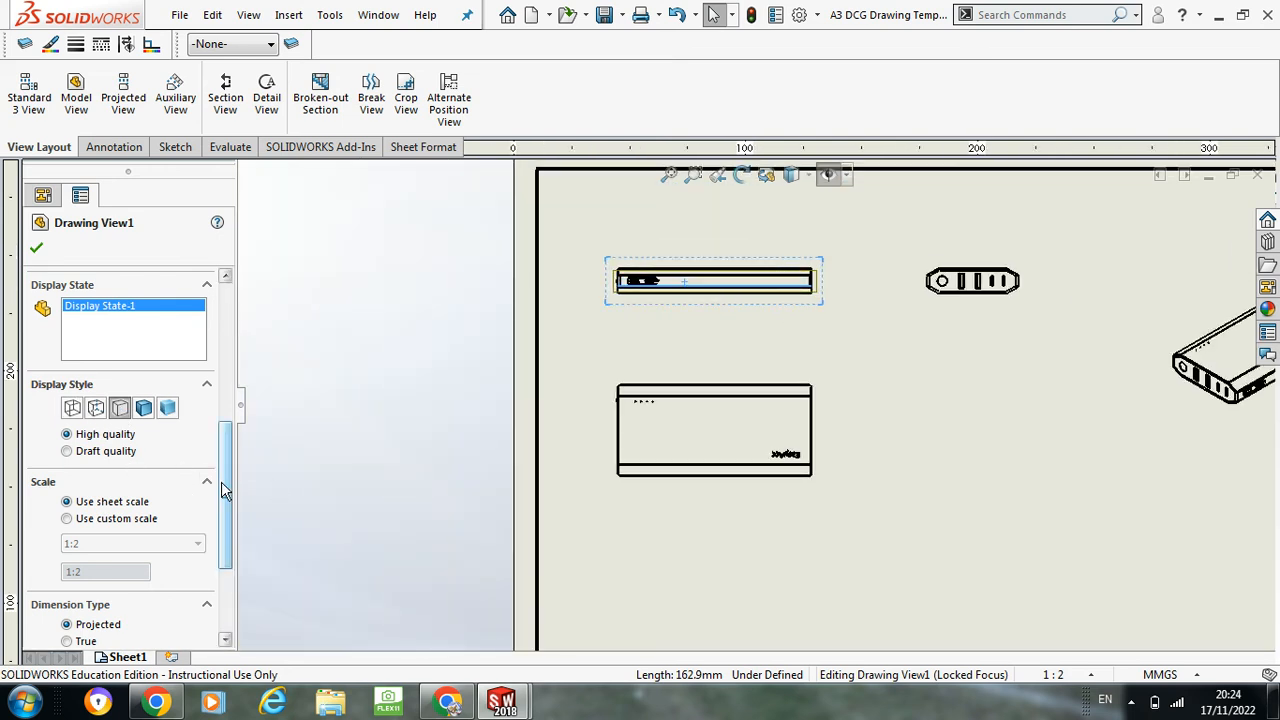
Step: Set the front view to a custom scale of 1:1 and check how the views fit on the sheet
scroll(223, 522, "down", 3)
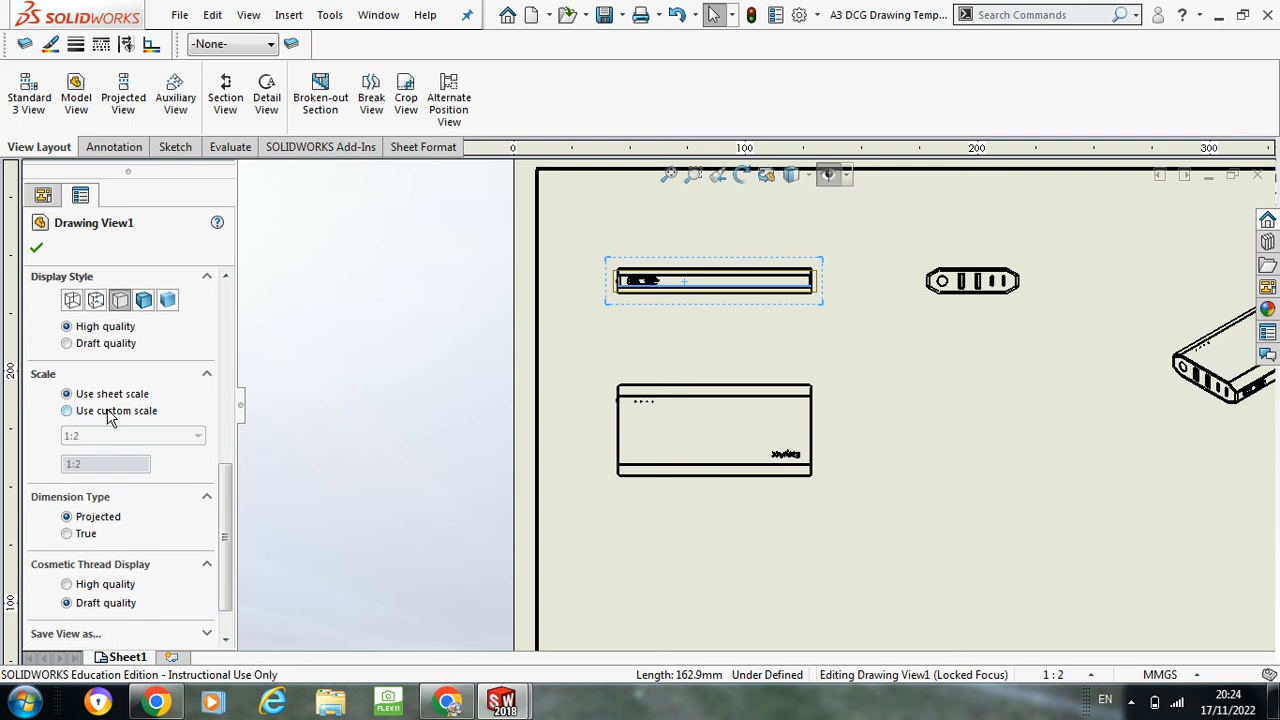
left_click(67, 411)
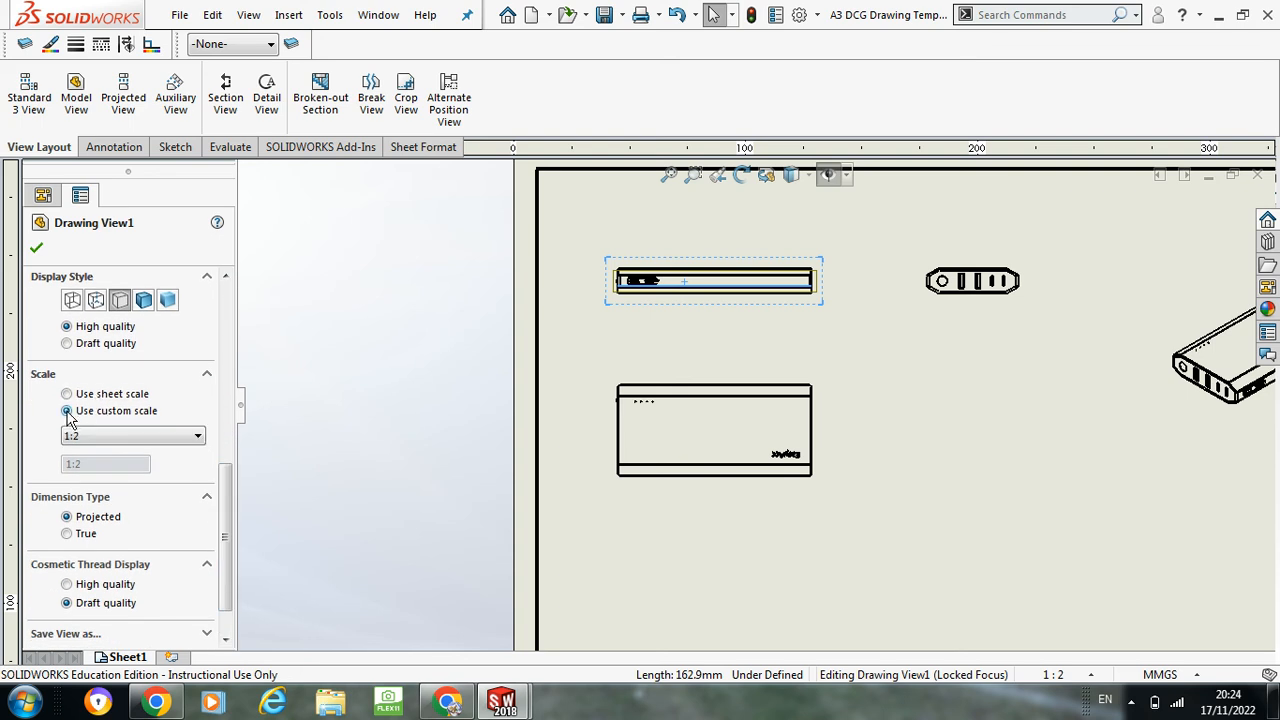
left_click(153, 443)
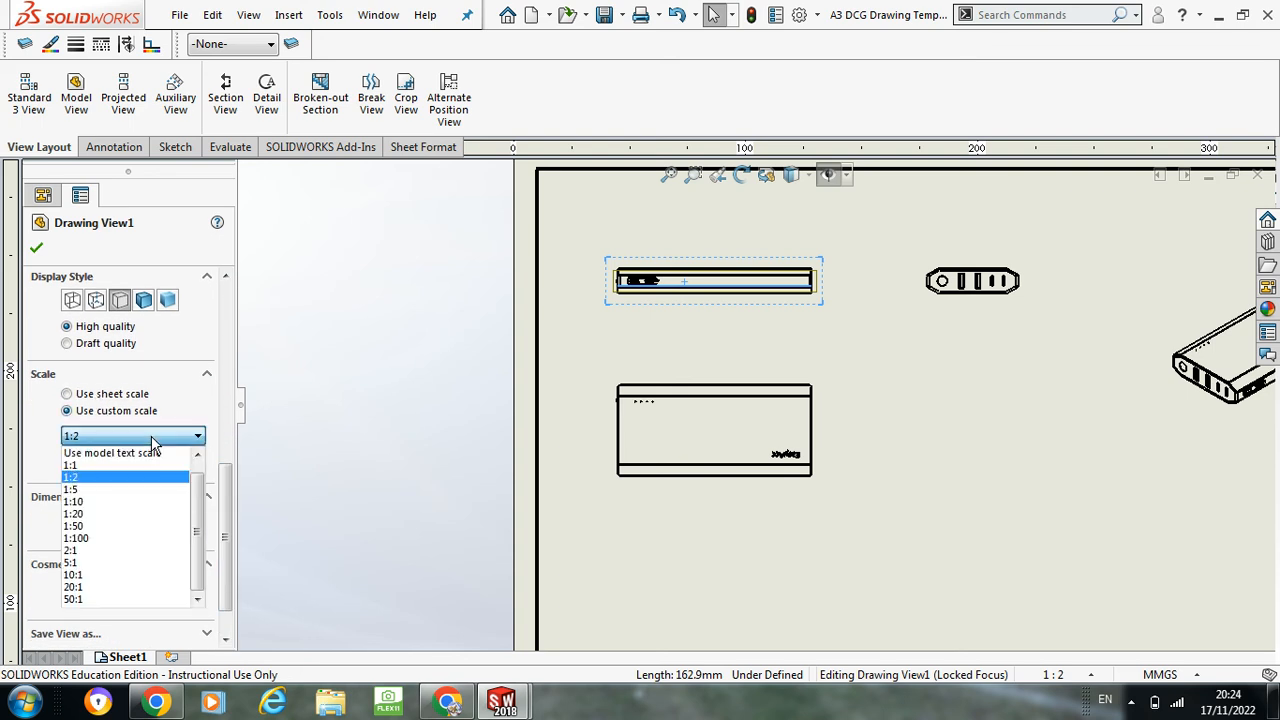
left_click(95, 470)
scroll(760, 410, "up", 3)
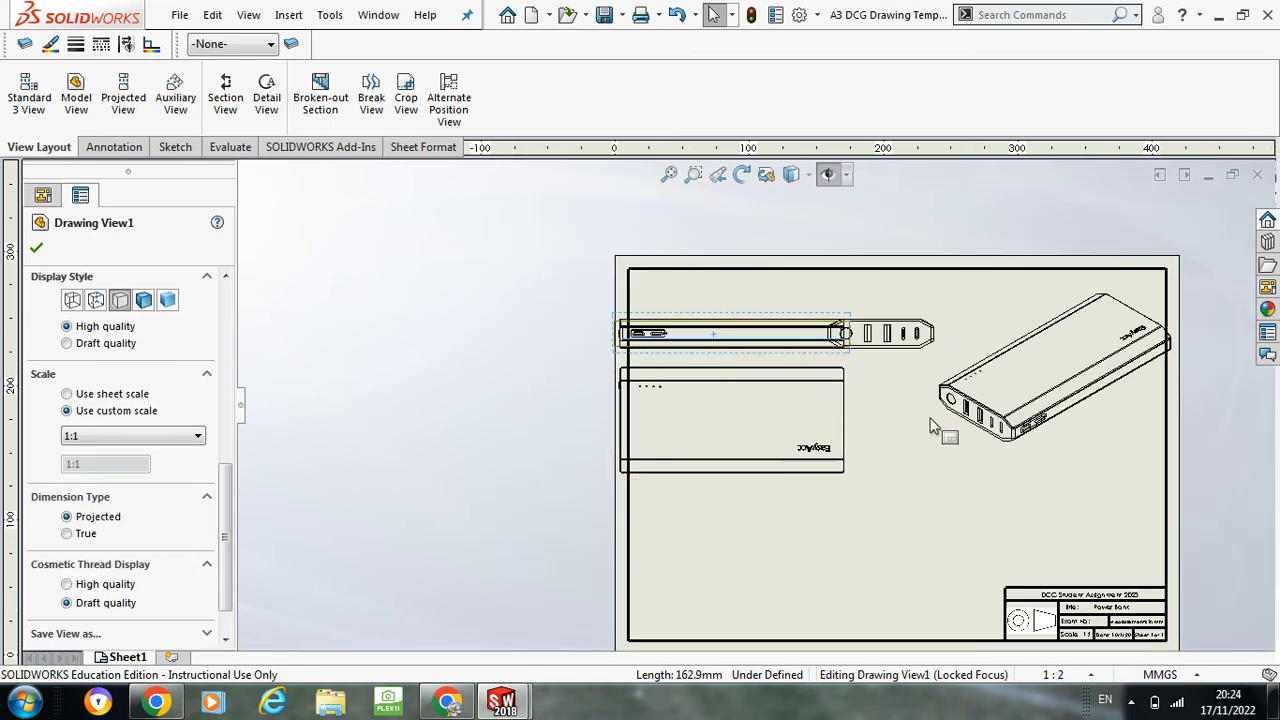
scroll(837, 428, "up", 1)
scroll(829, 428, "down", 2)
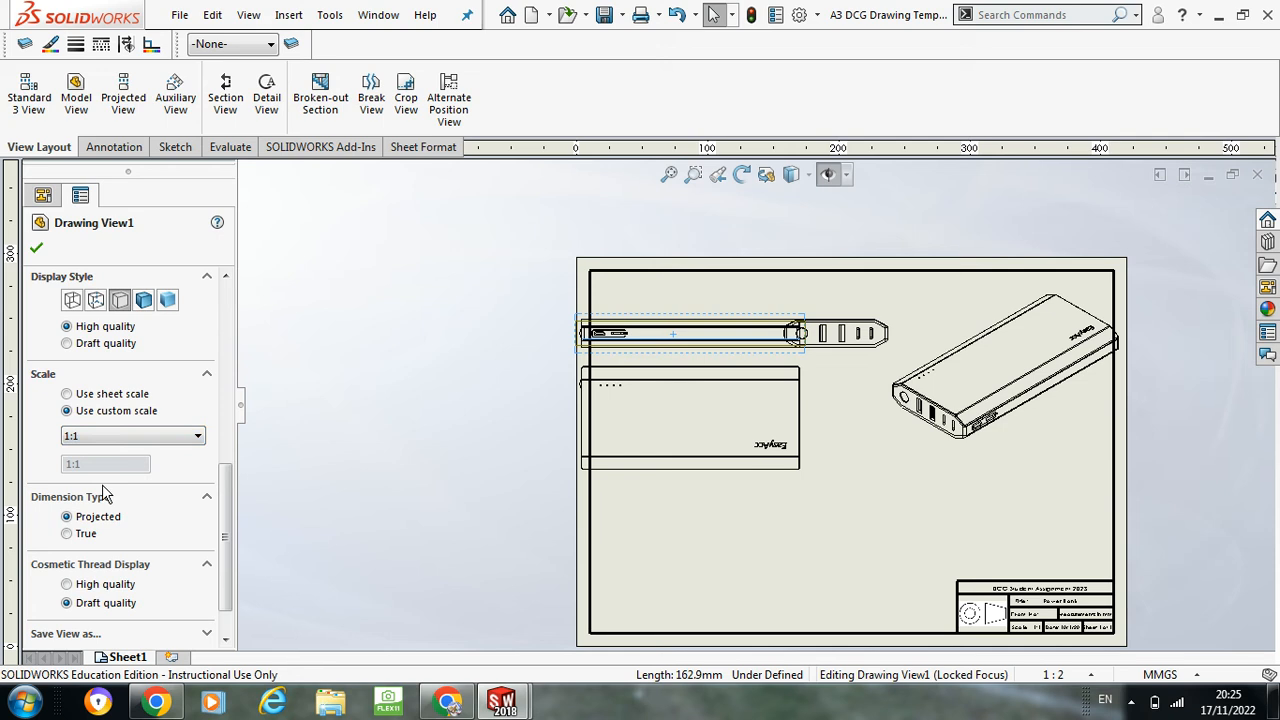
Step: Try a user-defined scale of 1:2 on the front view, and settle on a custom scale of 1:1.5
left_click(137, 440)
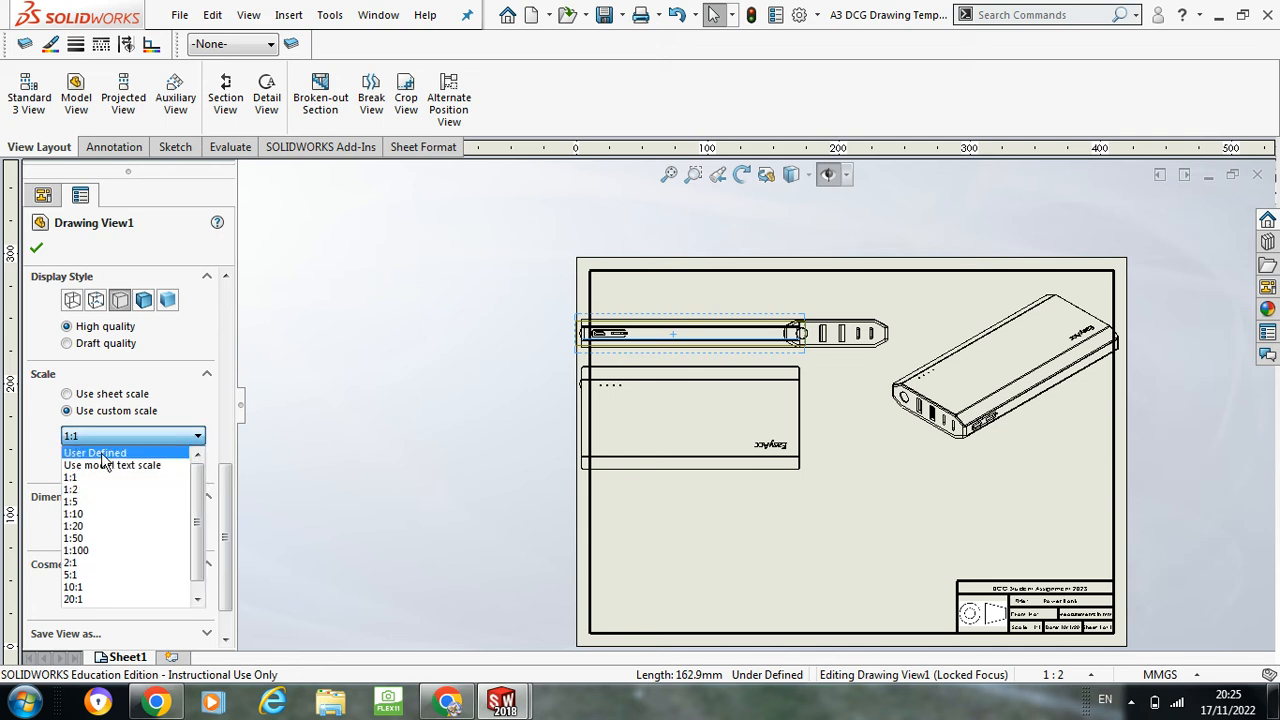
left_click(104, 458)
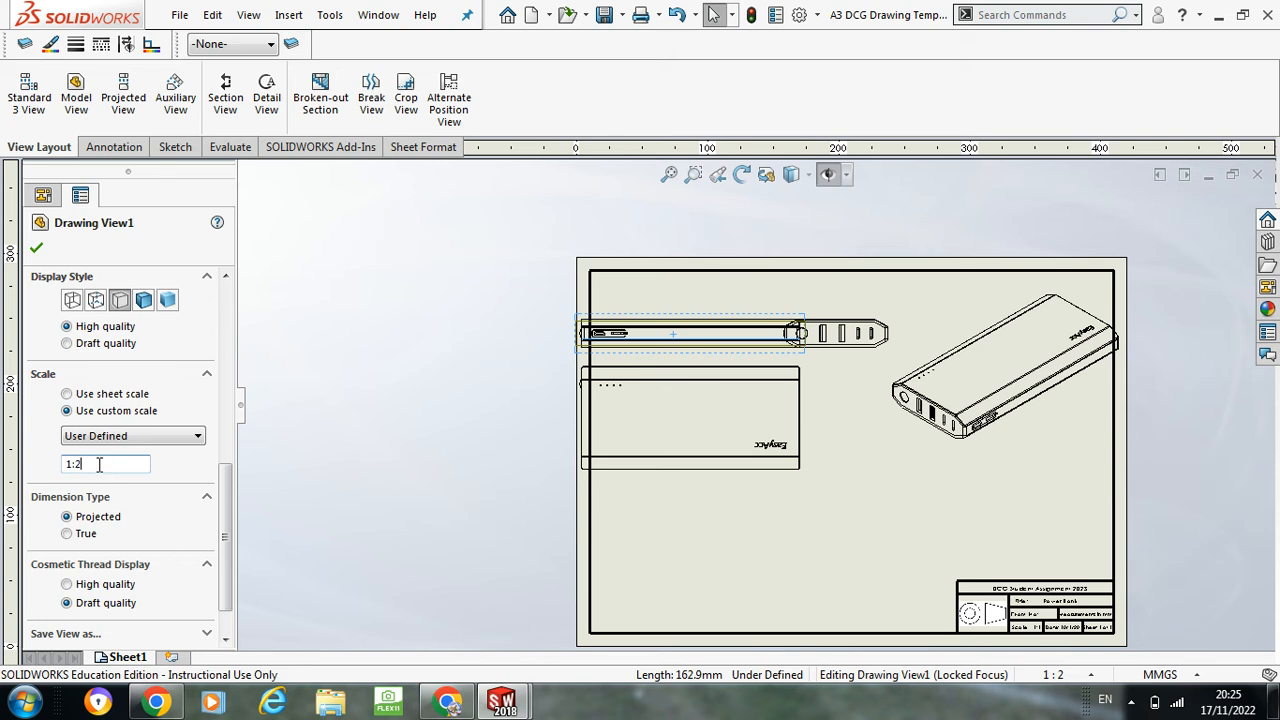
key("Return")
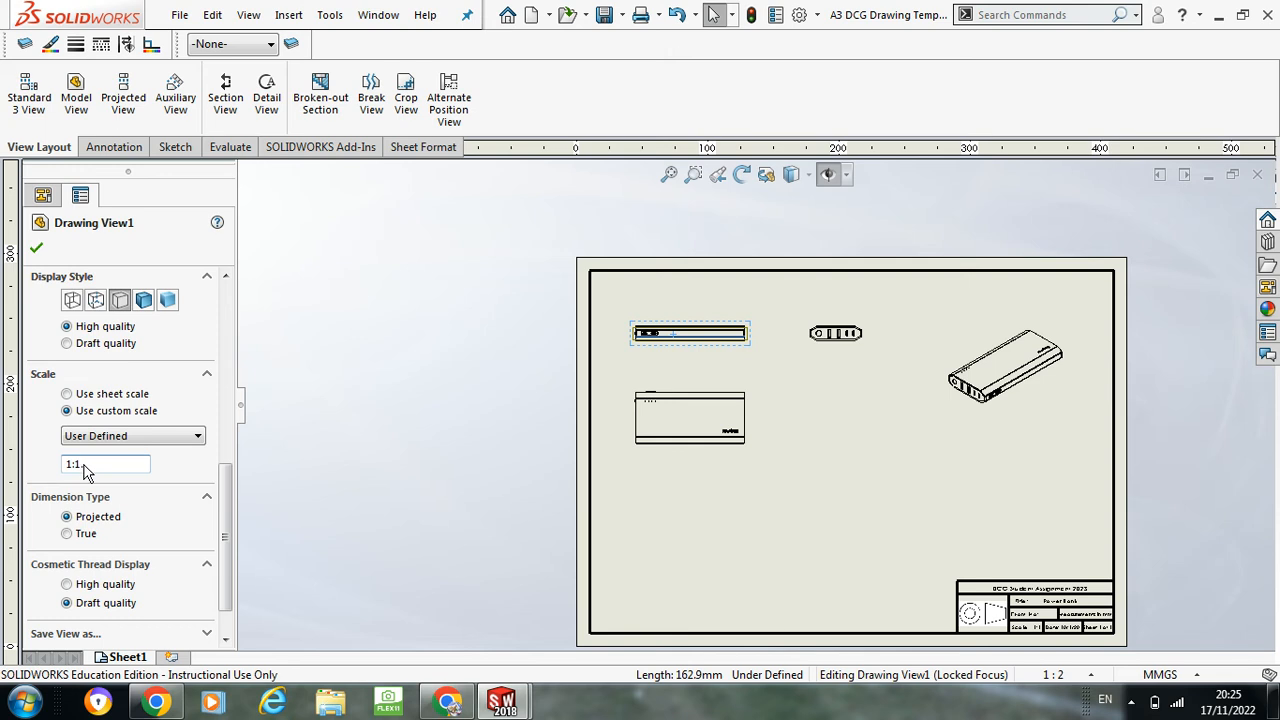
key("Return")
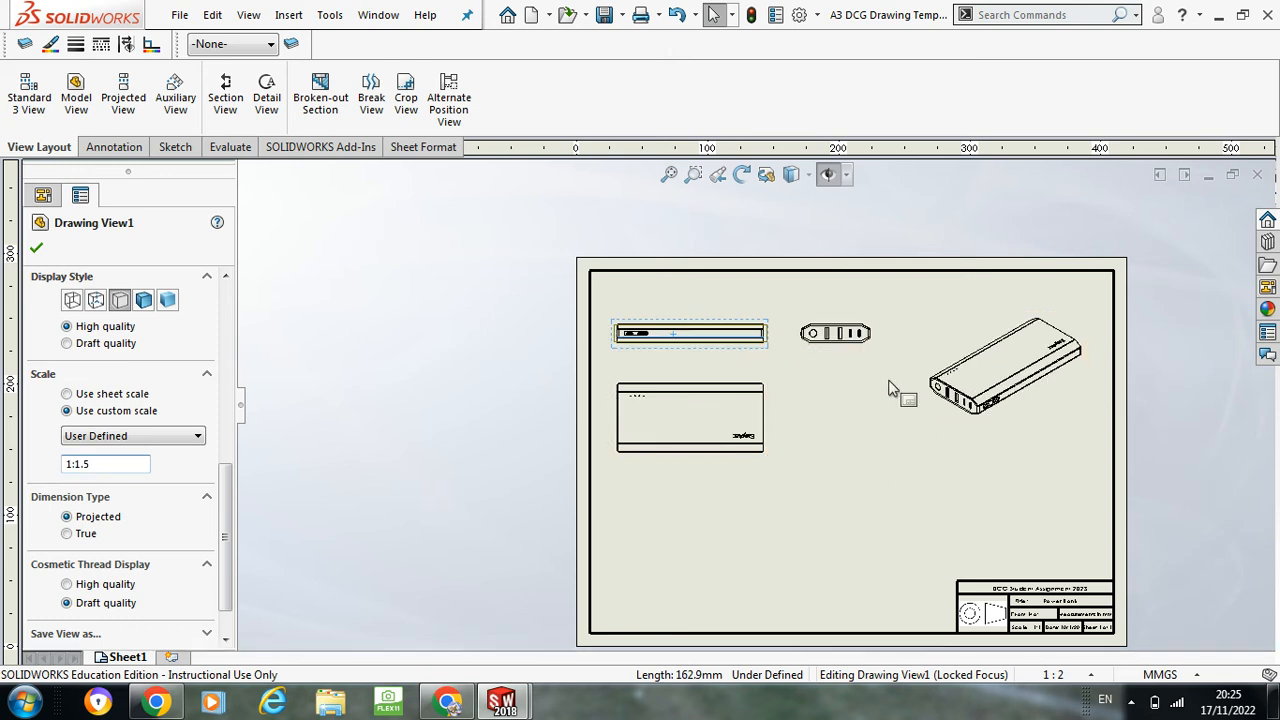
left_click(888, 415)
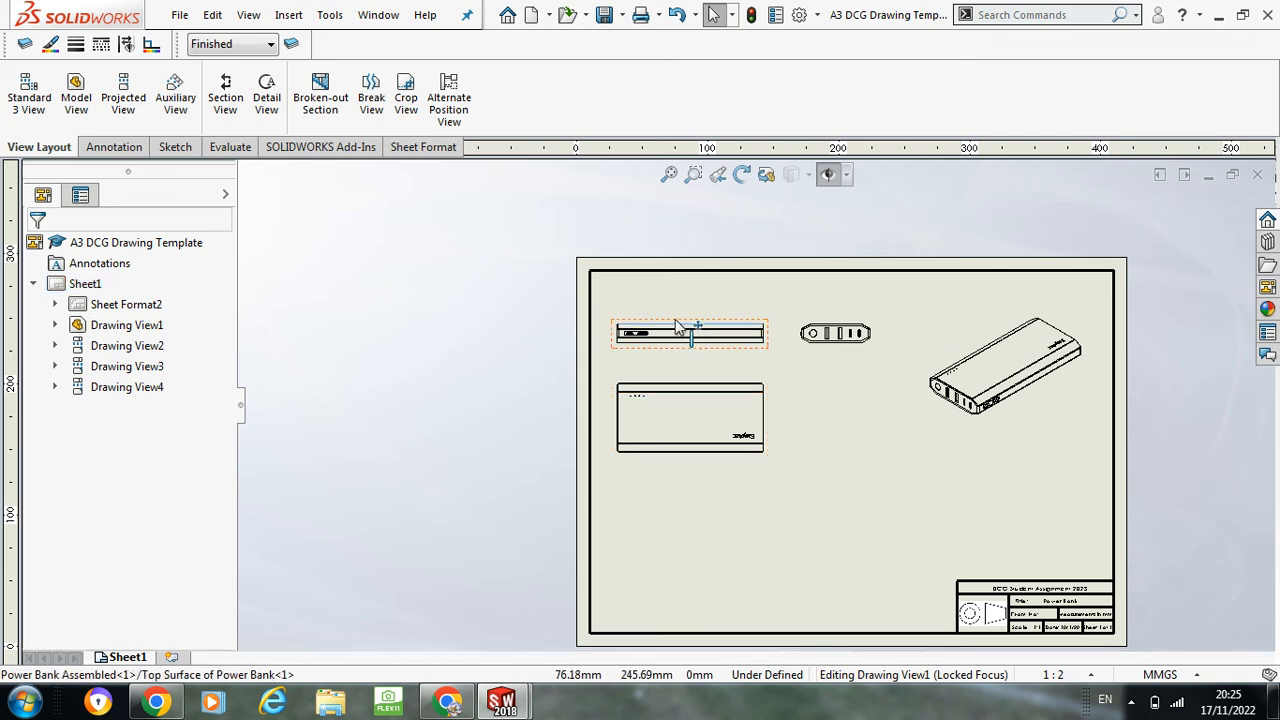
Step: Move the front view and its aligned projected views slightly toward the upper-left corner of the sheet border
left_click_drag(682, 332, 671, 313)
left_click_drag(663, 393, 663, 370)
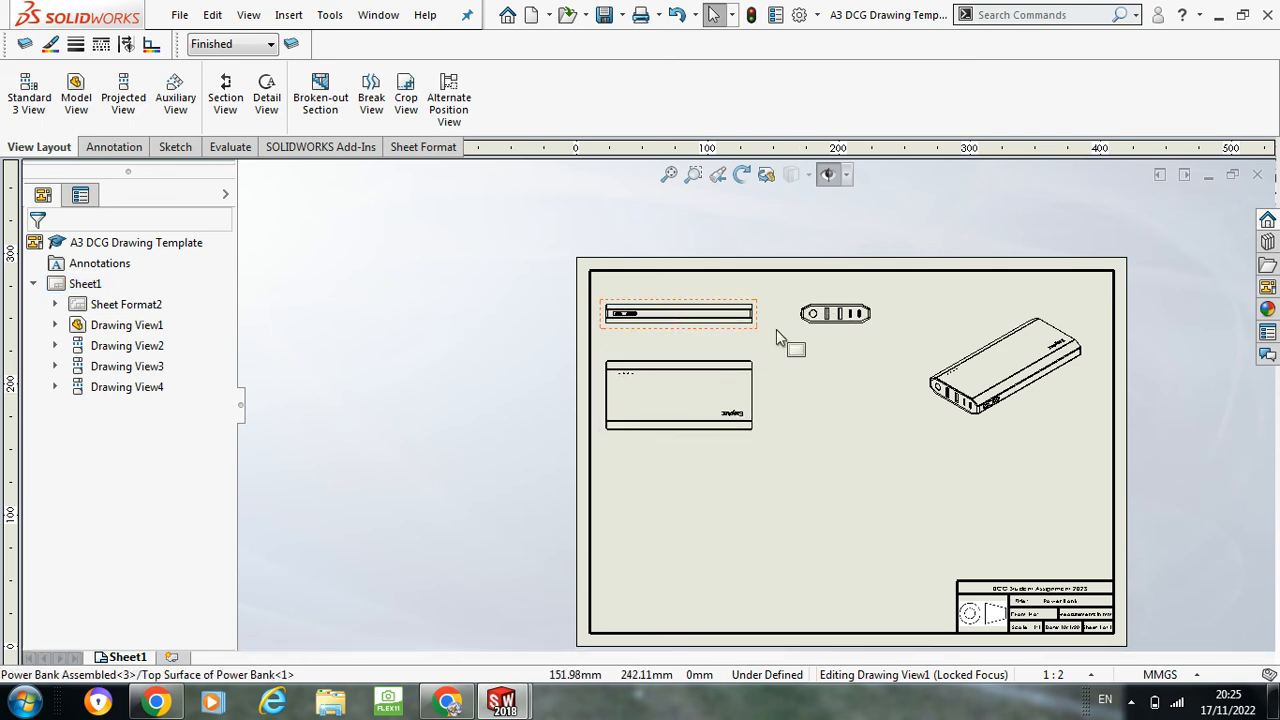
left_click(1013, 503)
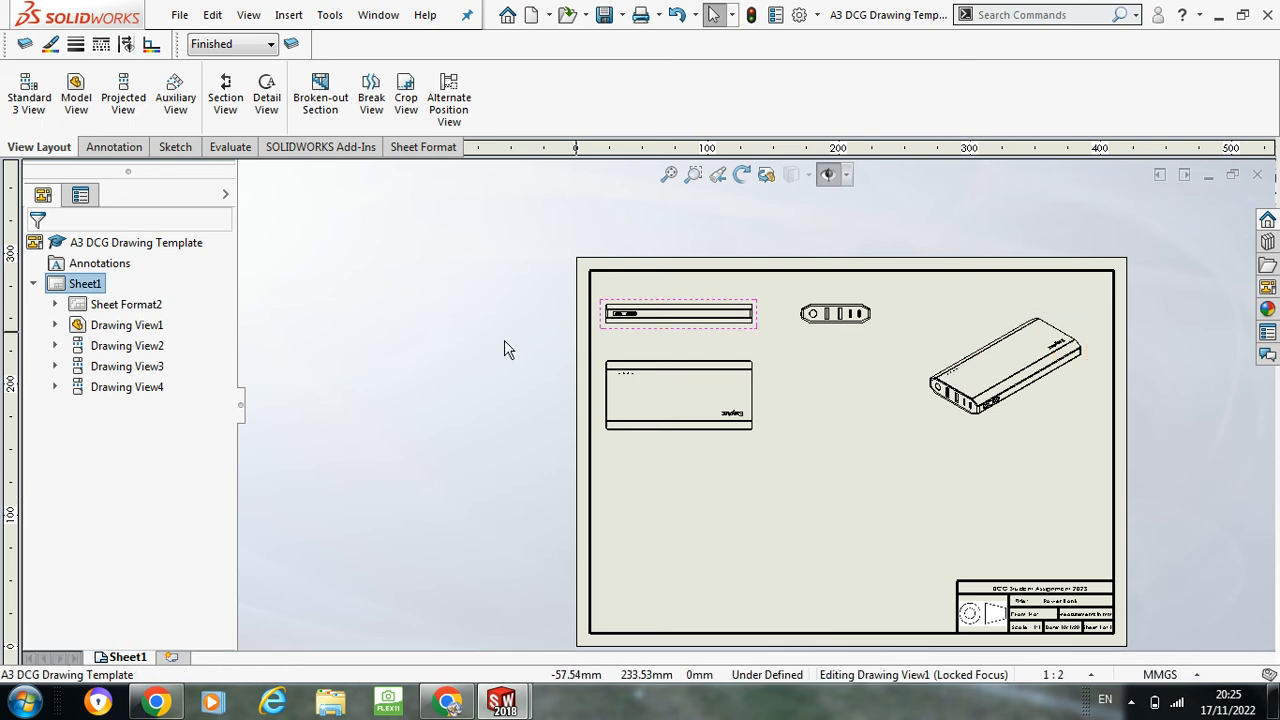
Step: Set the isometric view to the Shaded With Edges display style and a custom scale of 1:1
left_click(1033, 349)
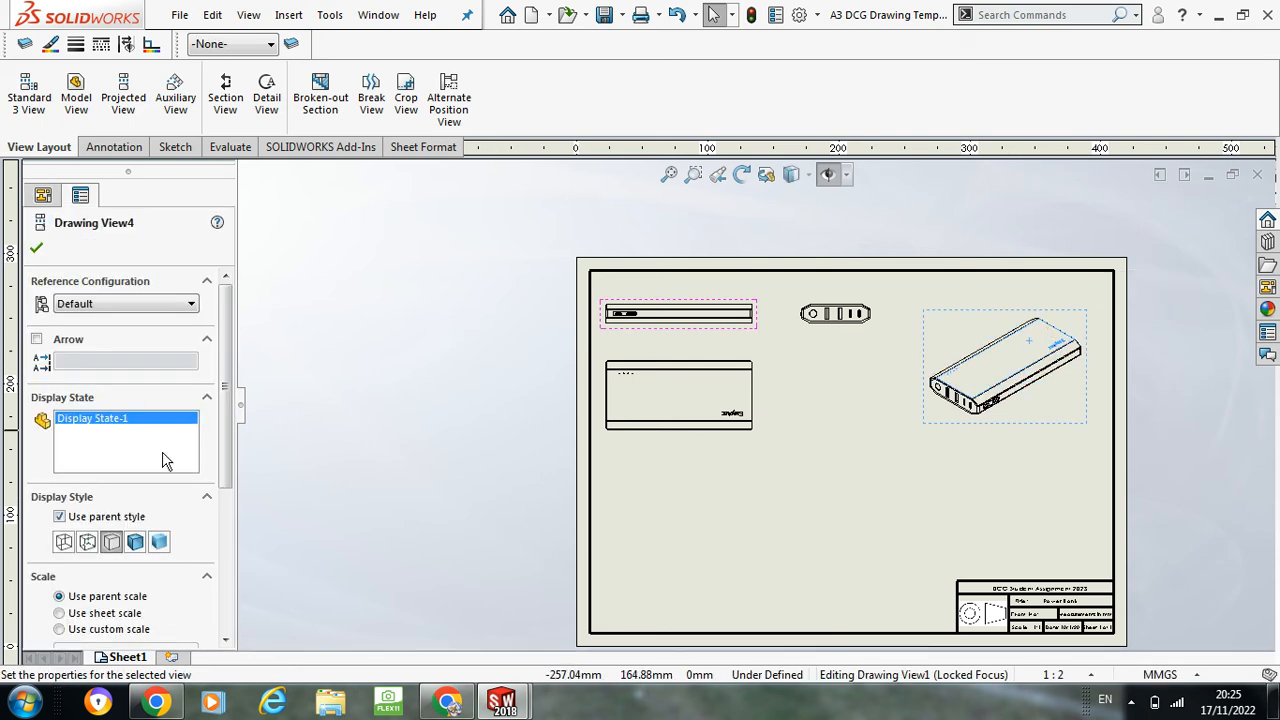
left_click(137, 543)
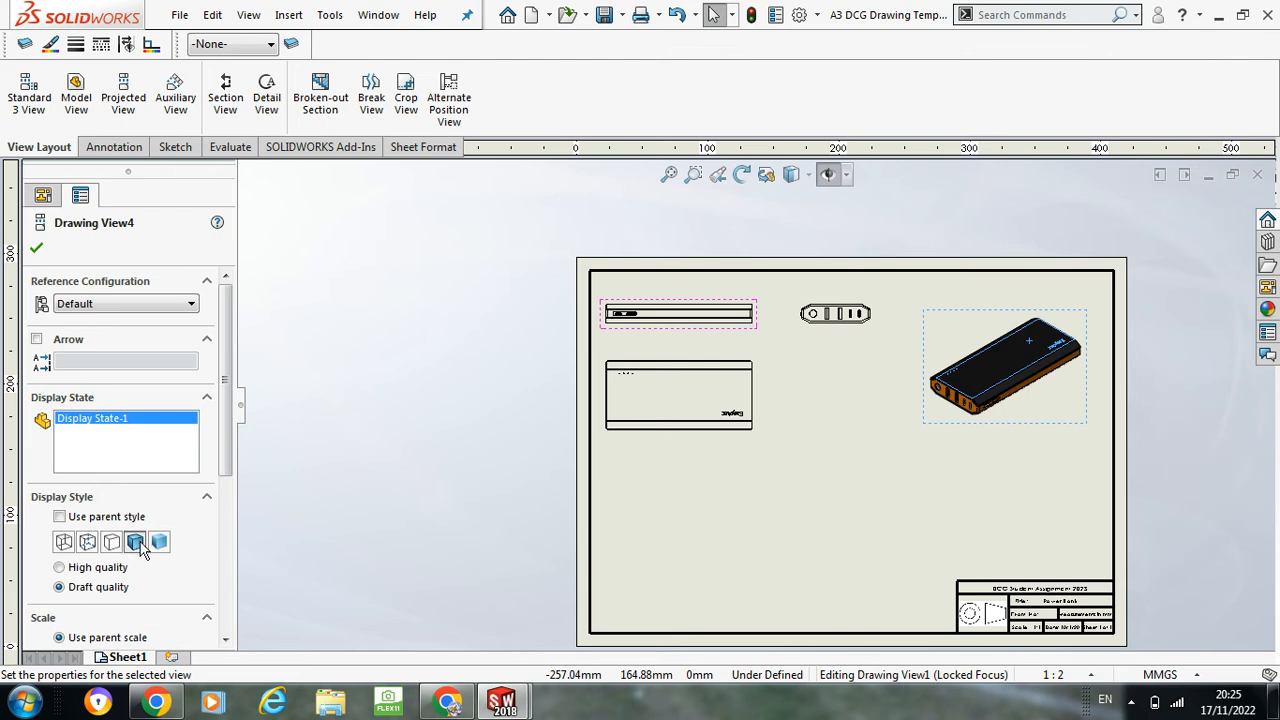
left_click_drag(231, 447, 221, 566)
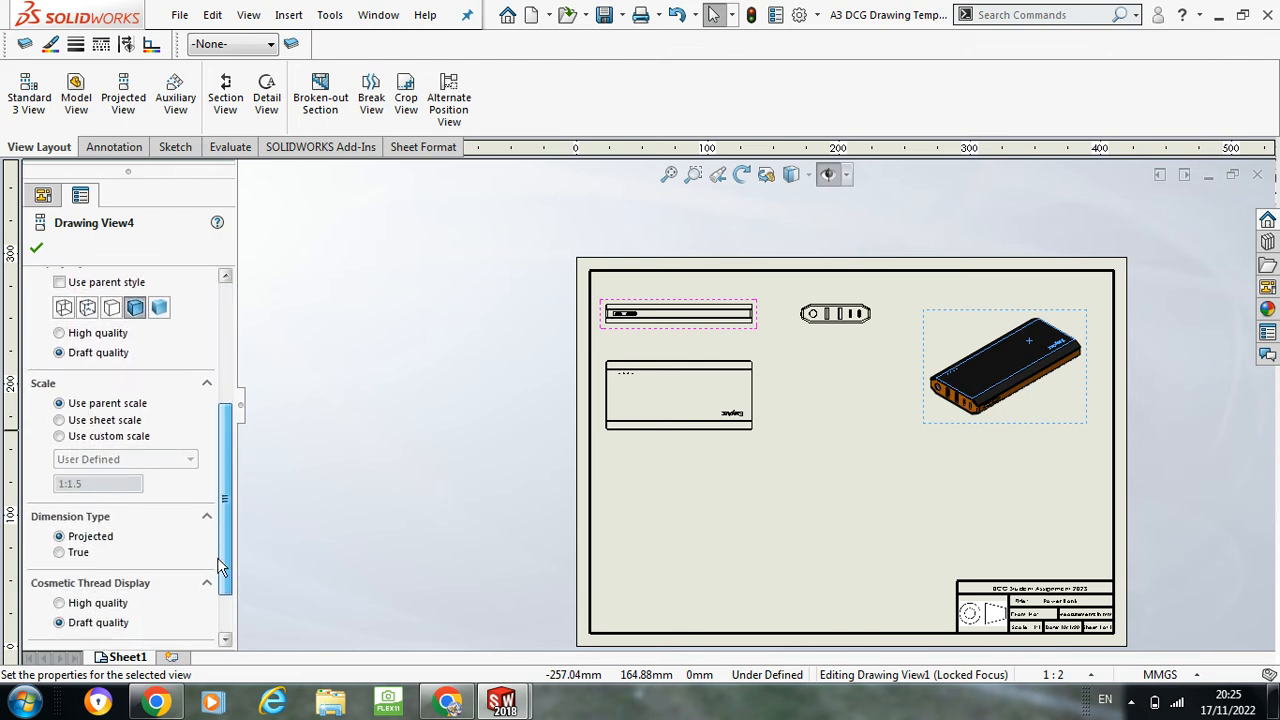
left_click(104, 438)
left_click(126, 461)
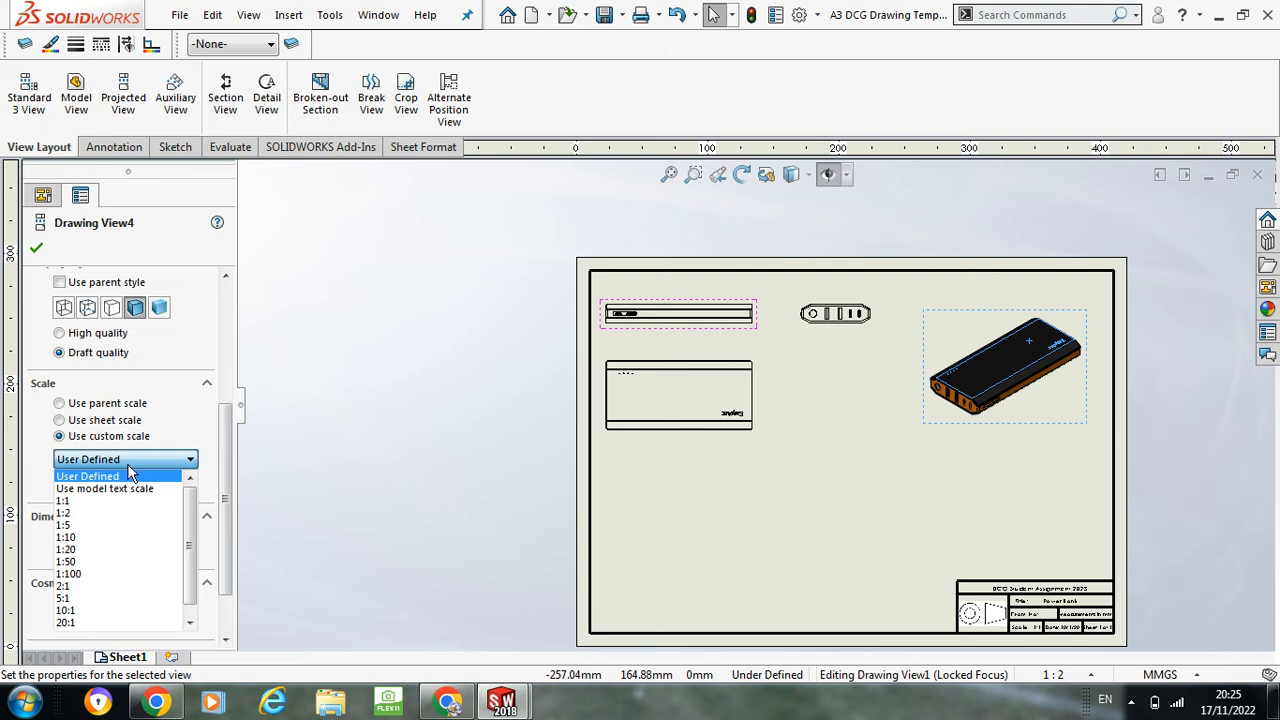
left_click(86, 507)
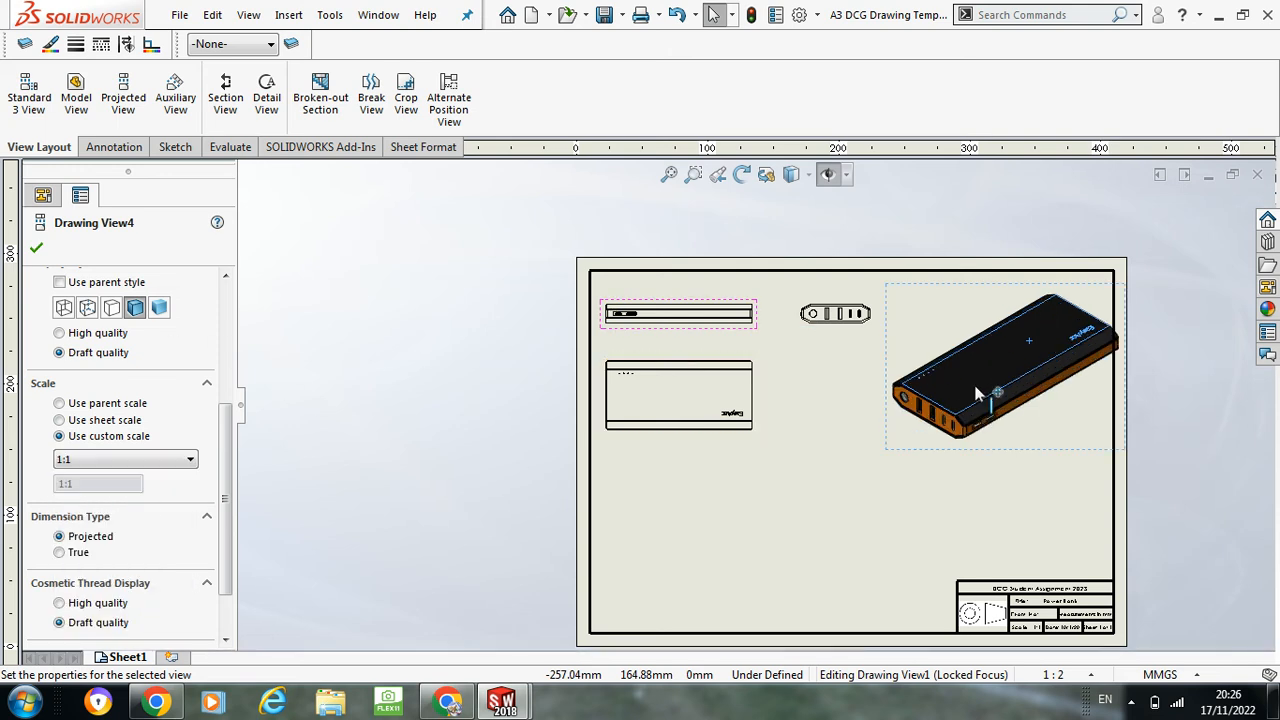
left_click(38, 250)
Step: Shift the enlarged isometric view inside the sheet border and nudge the end view slightly closer to the front view
left_click_drag(950, 293, 935, 290)
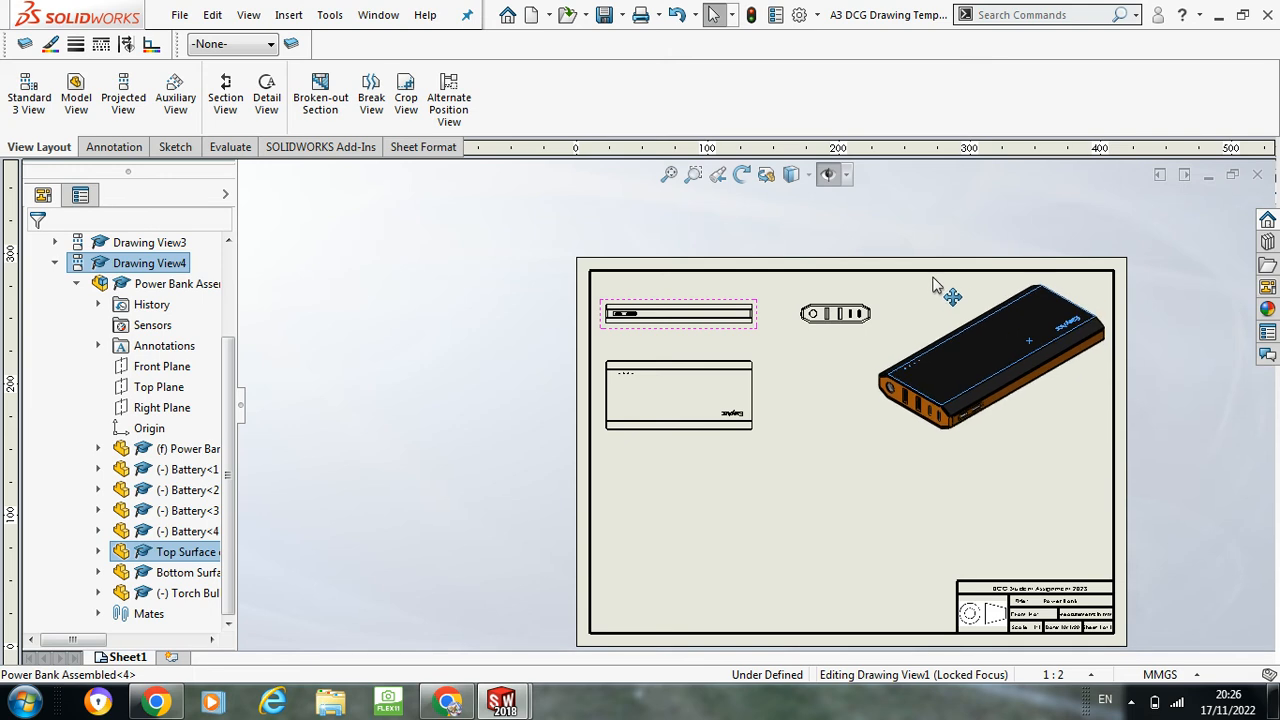
left_click(946, 286)
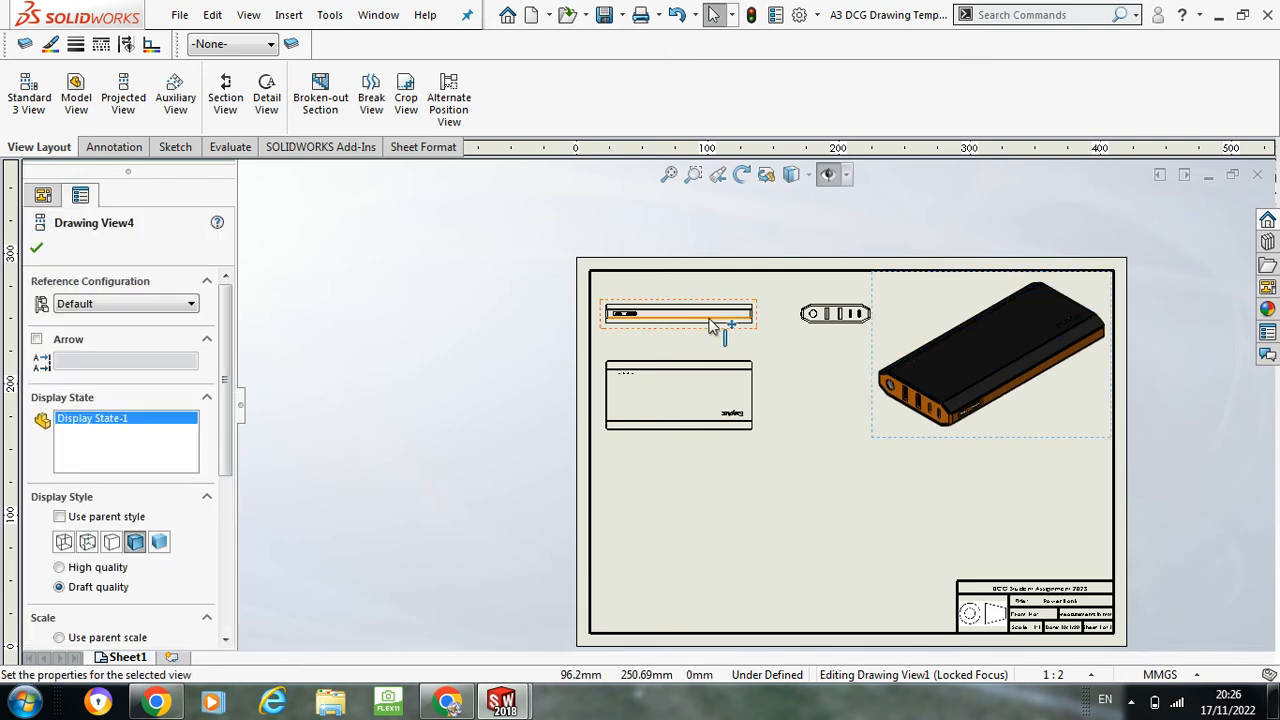
left_click(803, 318)
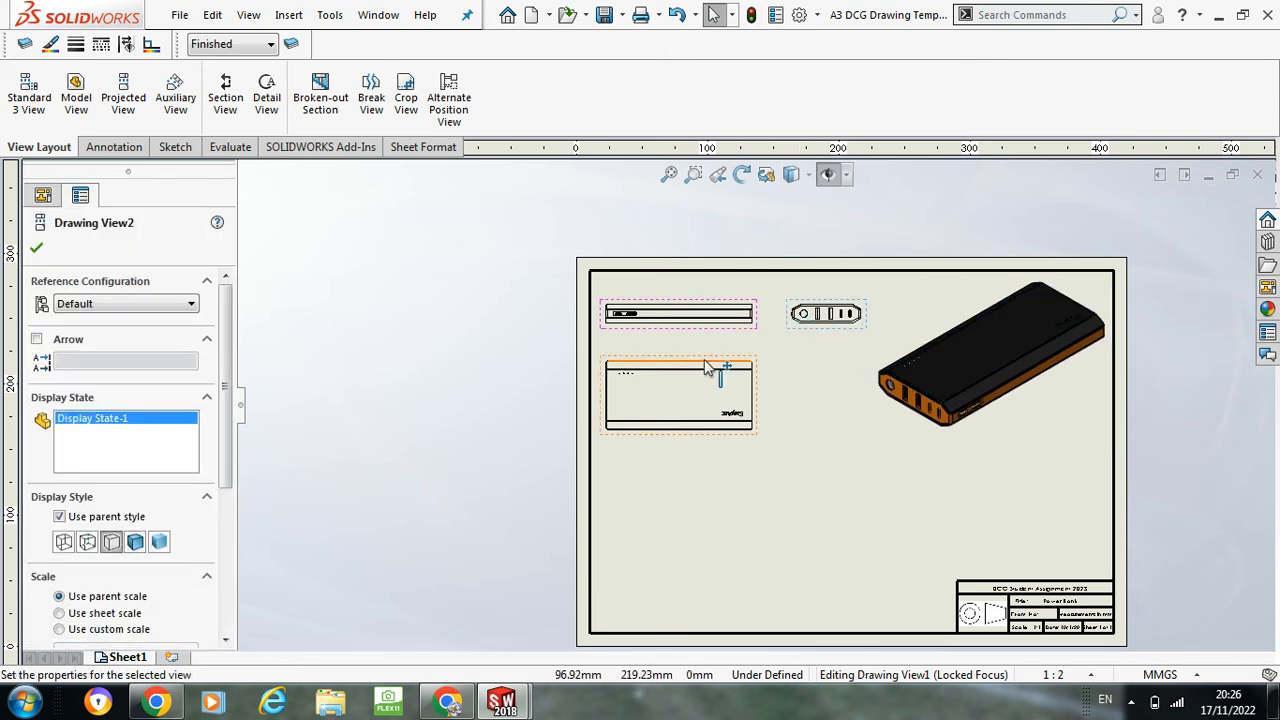
left_click(826, 313)
scroll(848, 383, "down", 1)
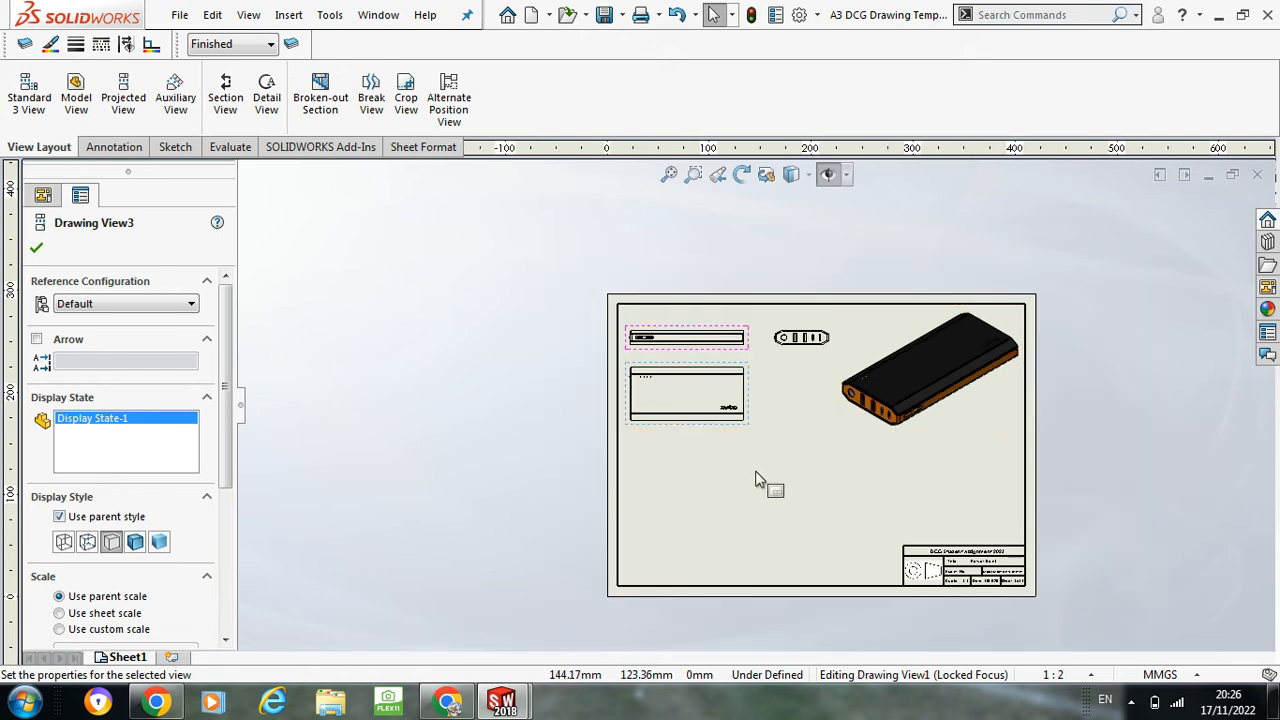
scroll(714, 368, "up", 2)
scroll(704, 368, "down", 1)
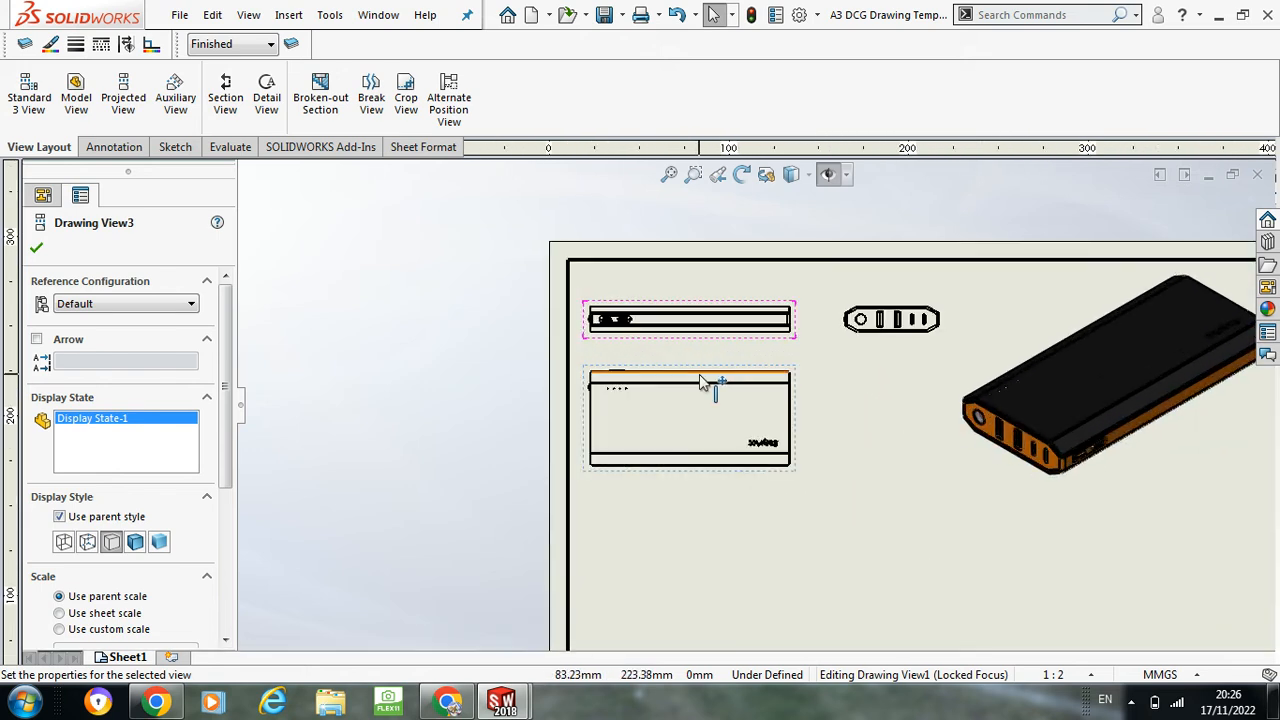
left_click(453, 251)
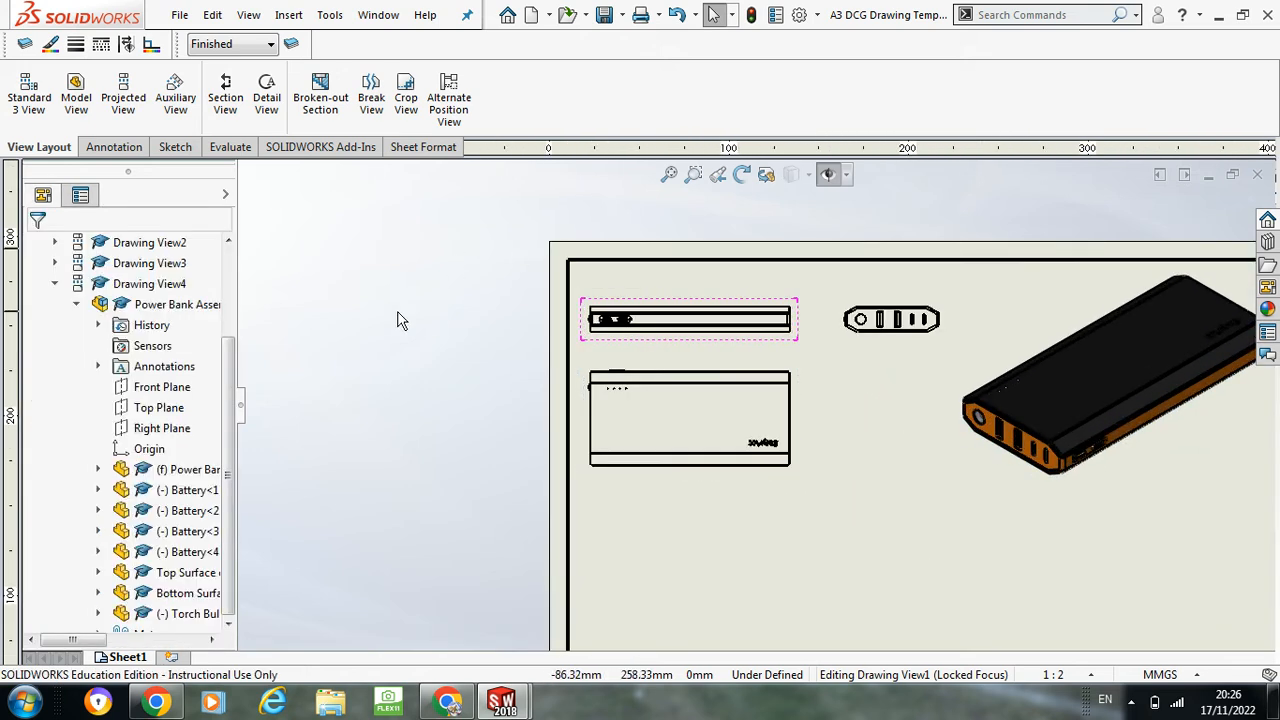
Step: Add a note reading "ELEVATION" centred beneath the front view
left_click(125, 150)
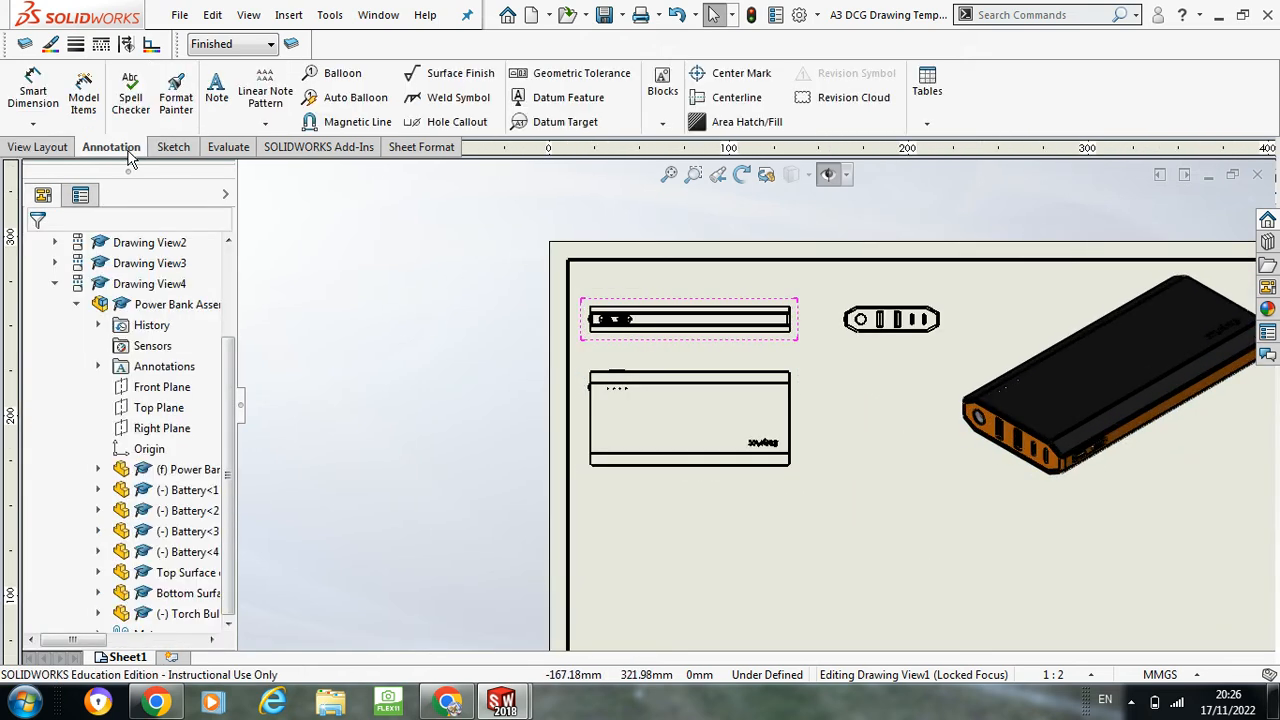
left_click(217, 97)
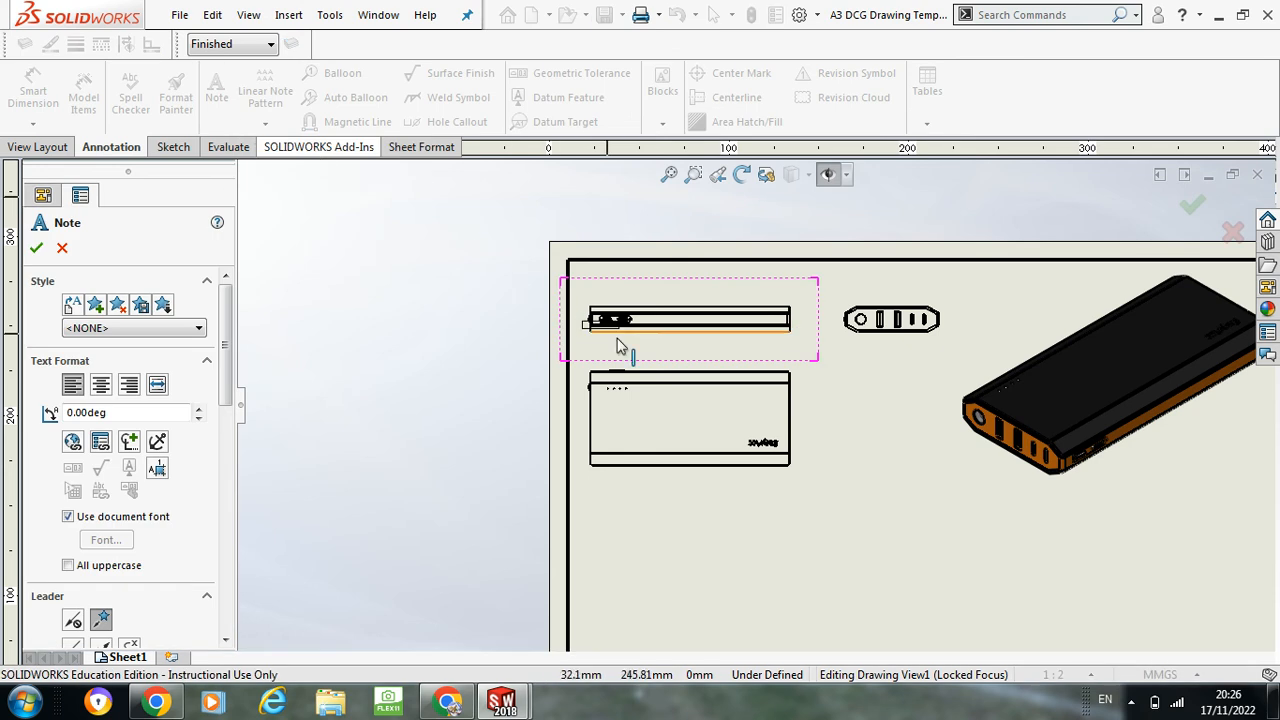
scroll(688, 360, "down", 4)
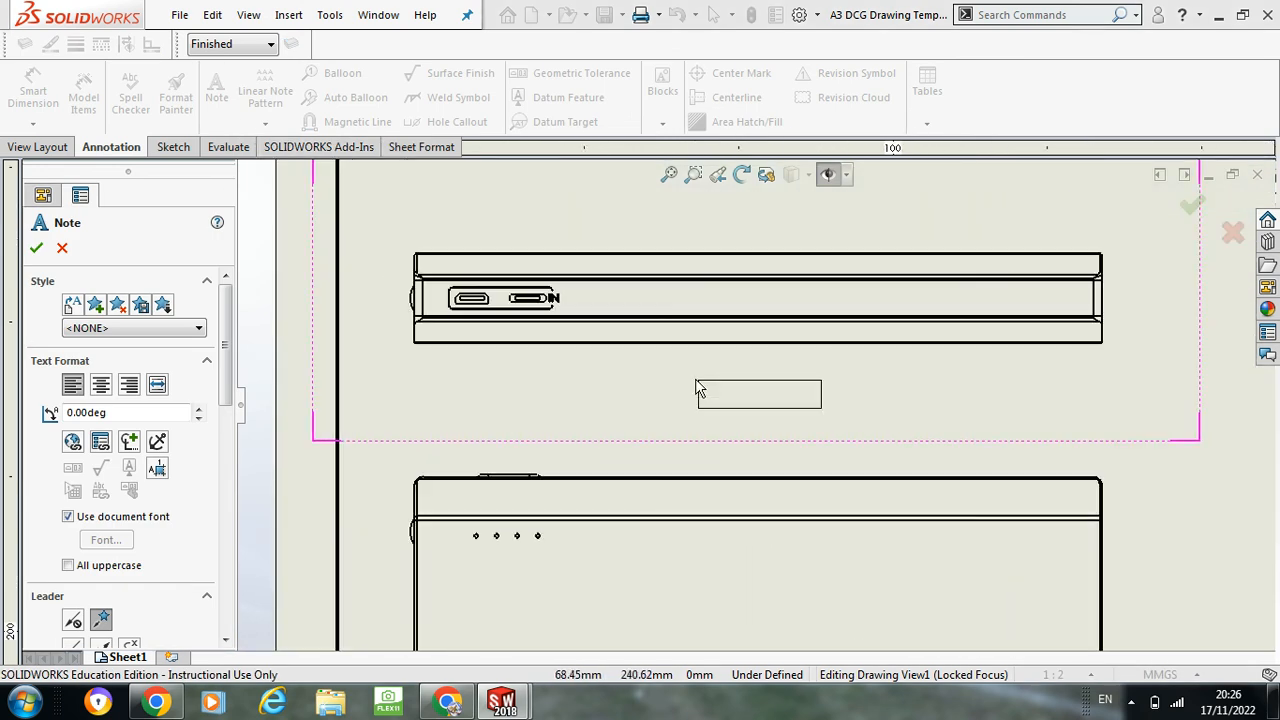
scroll(705, 384, "down", 1)
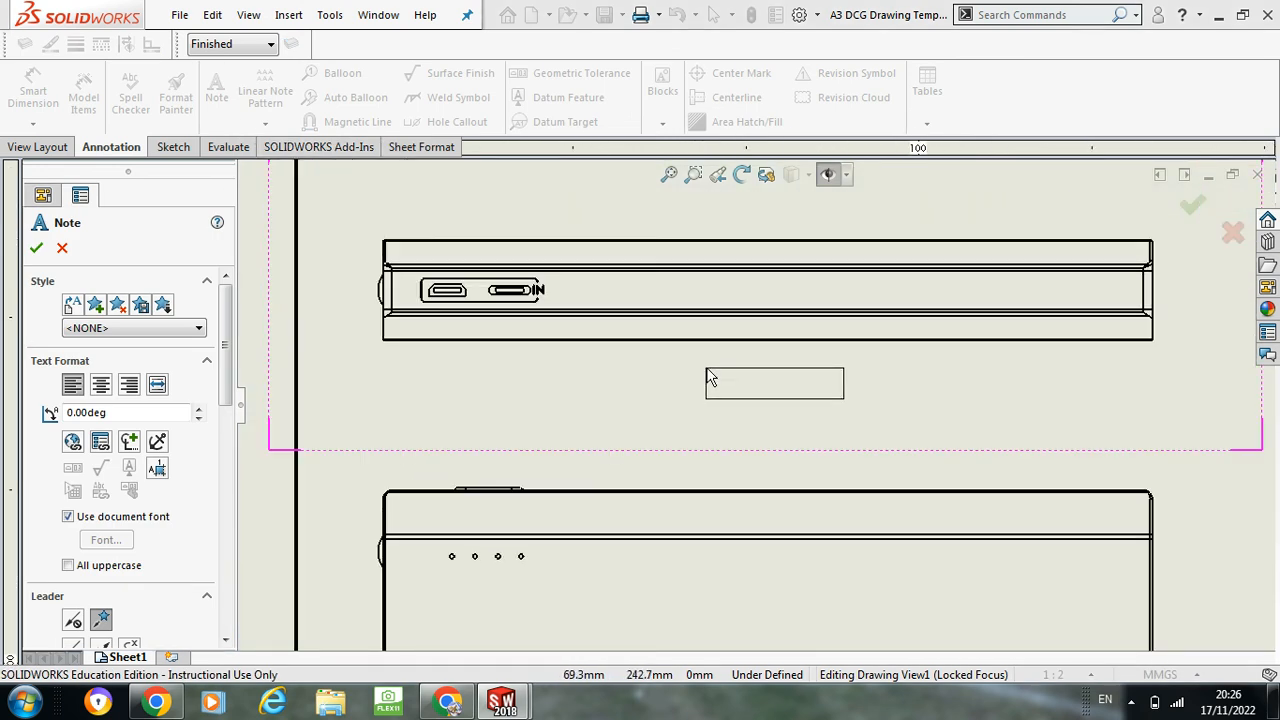
left_click(696, 378)
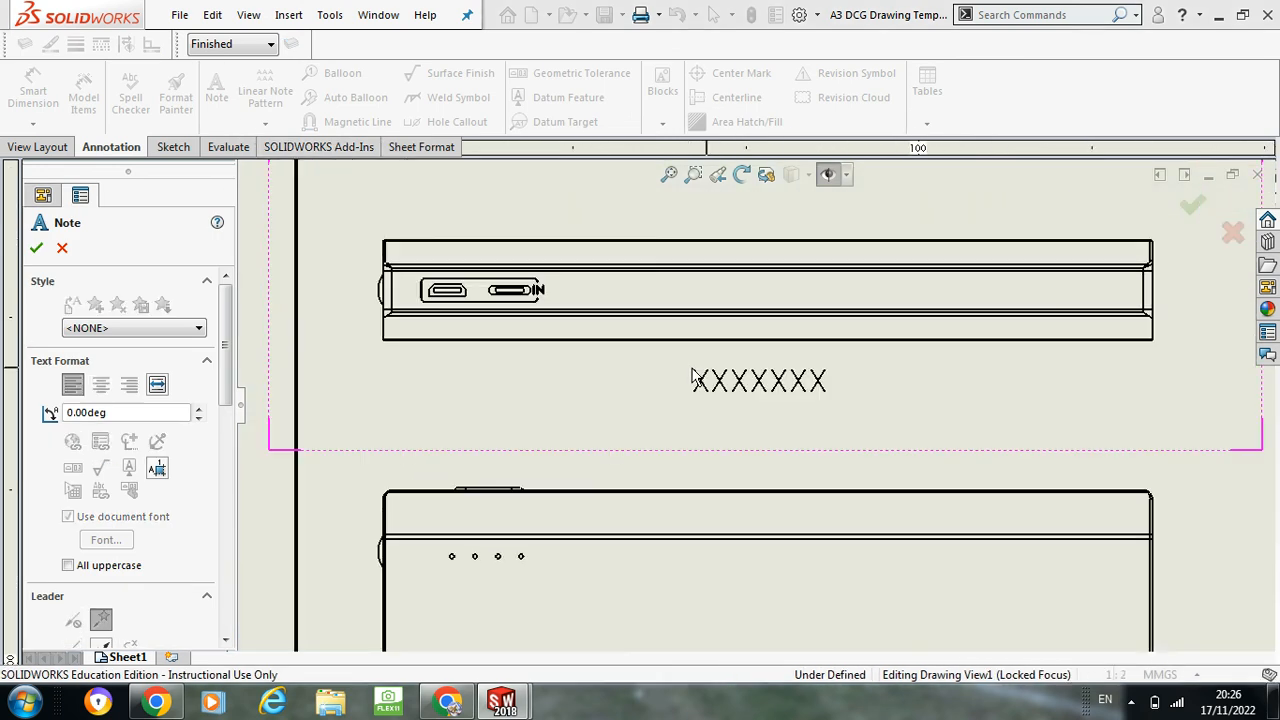
key("Caps_Lock")
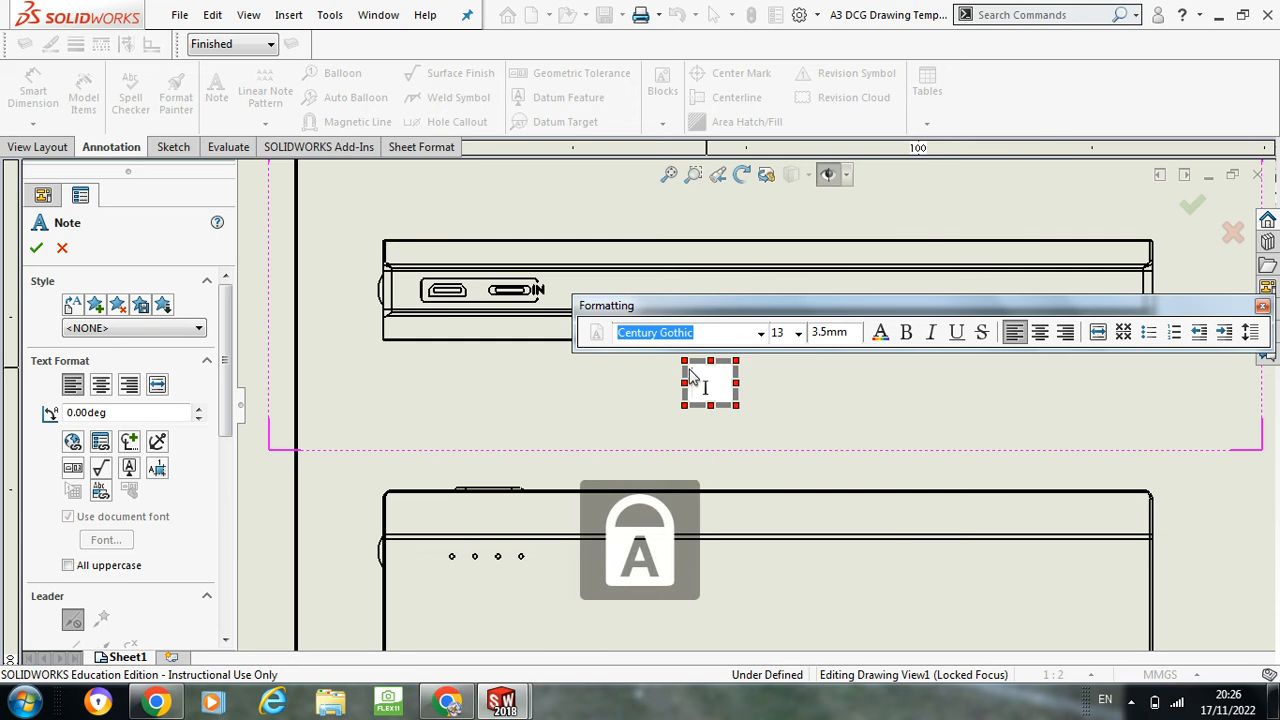
type("ELEV")
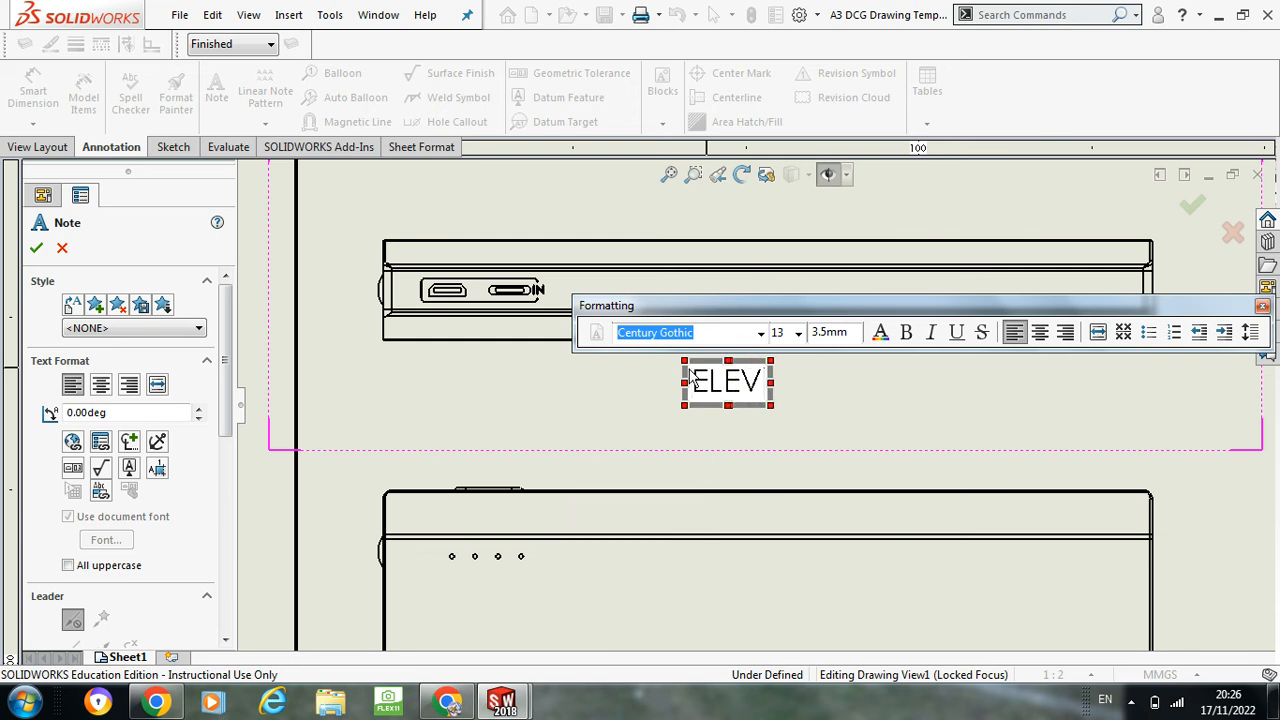
type("ATION")
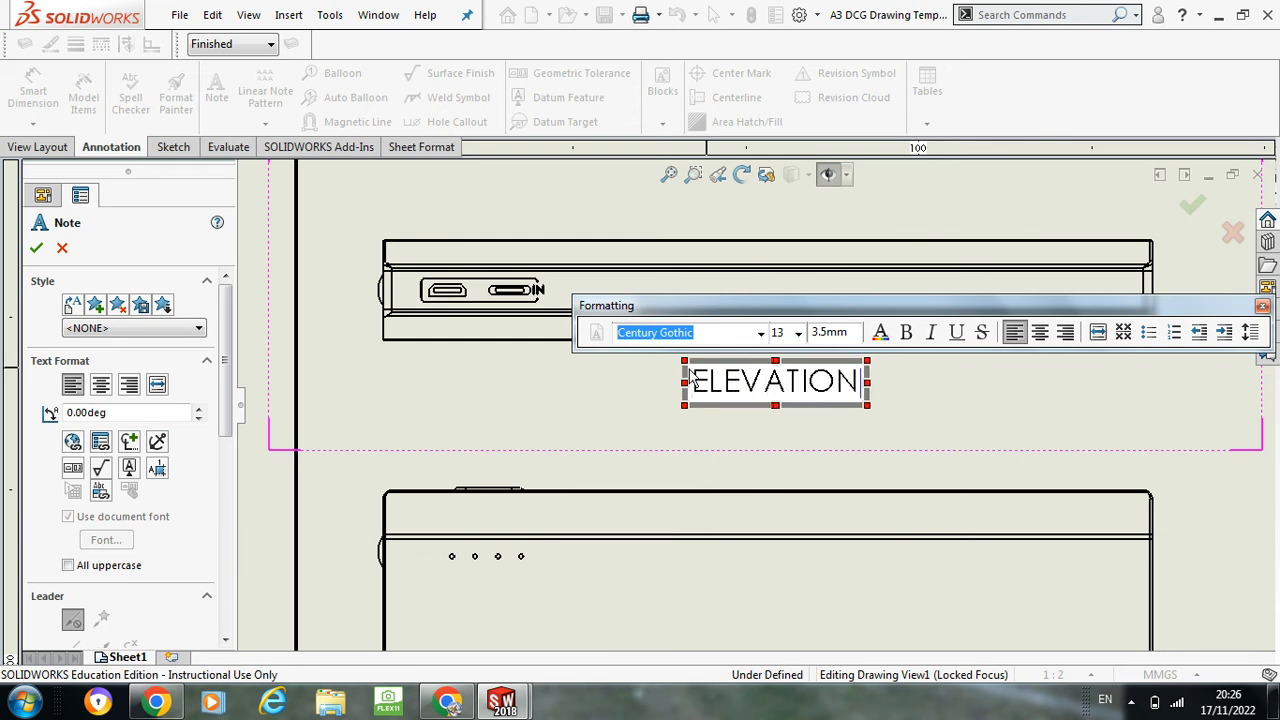
left_click(914, 412)
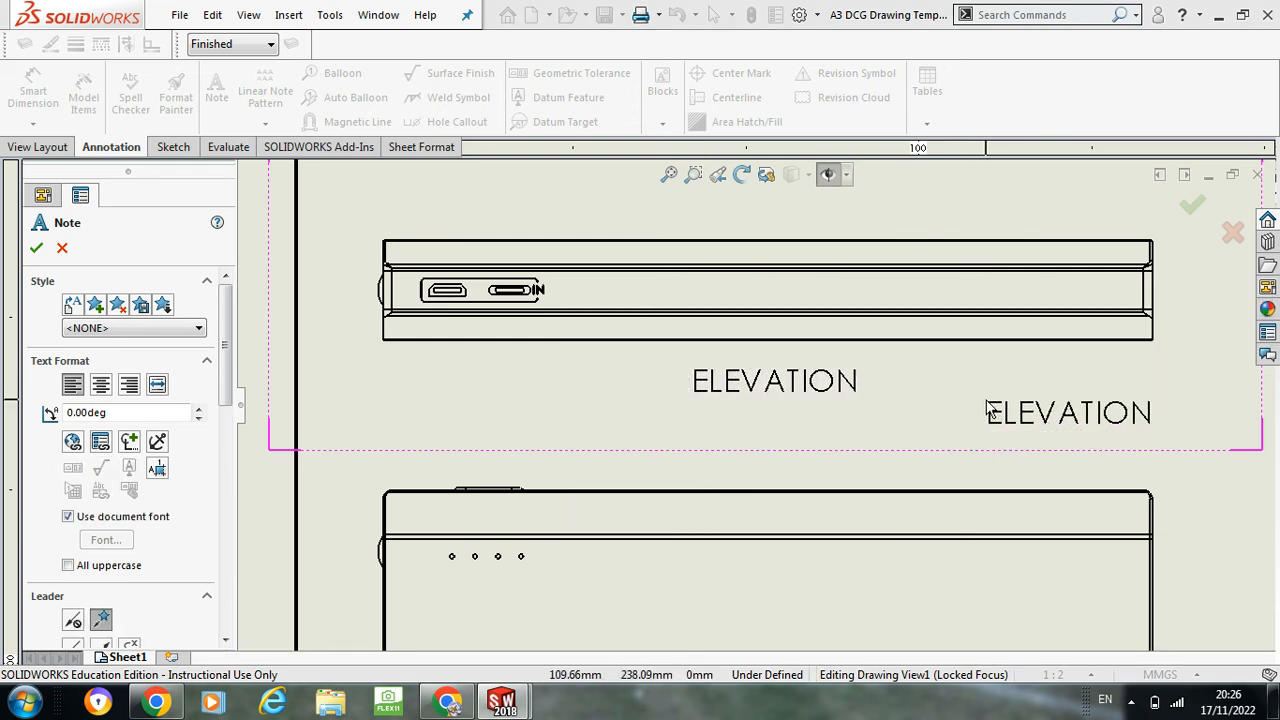
Step: Place a second note beneath the end view, level with the first label, and edit its text to "END ELEVATION"
scroll(988, 410, "down", 3)
scroll(1000, 406, "up", 1)
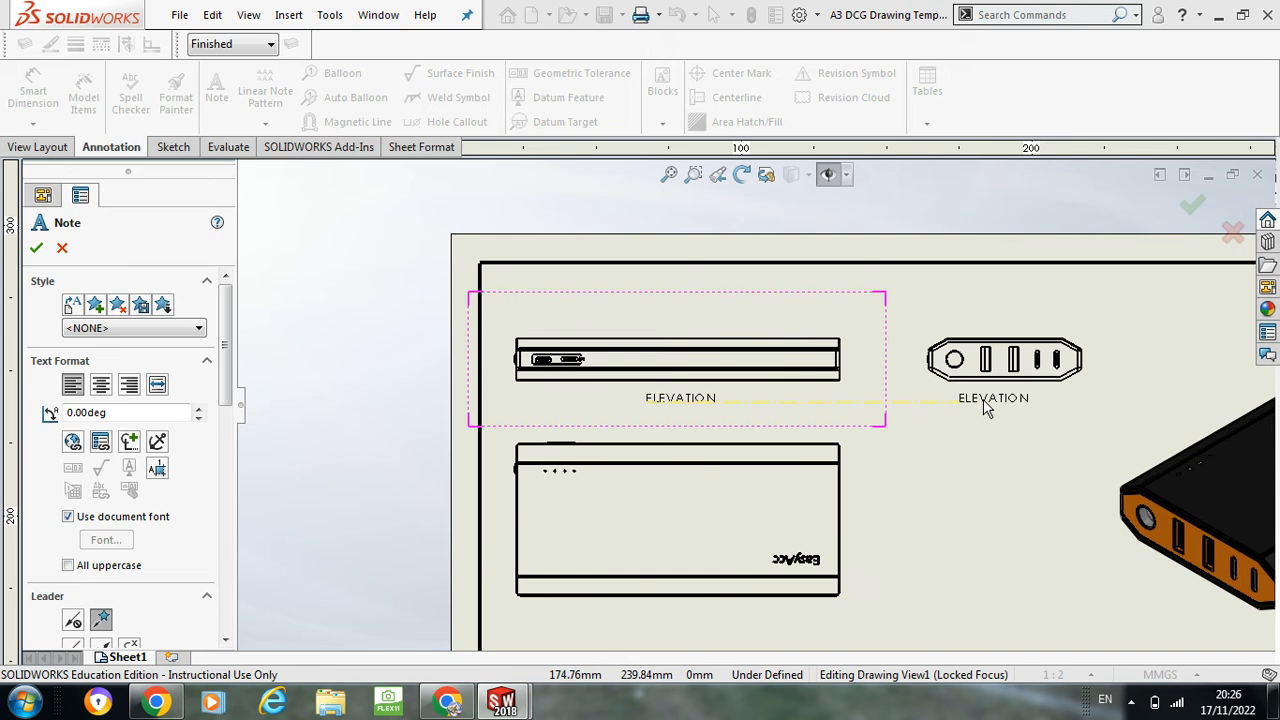
scroll(985, 405, "up", 3)
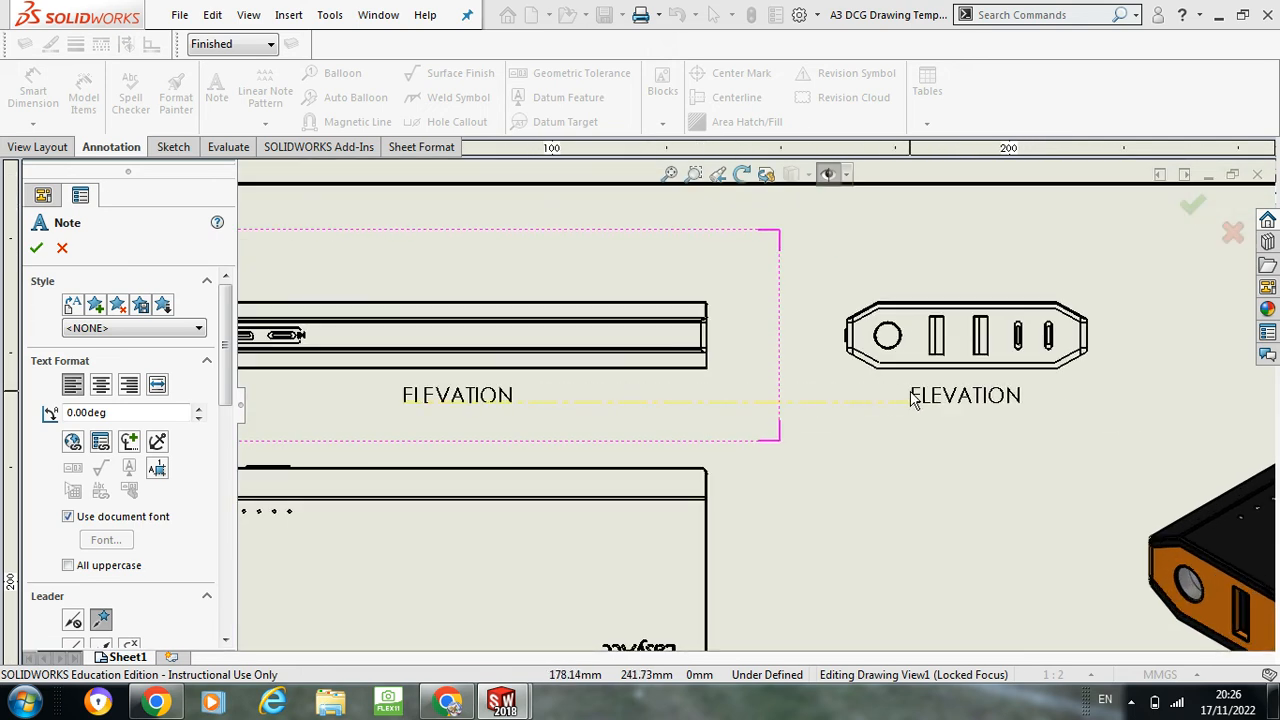
left_click(912, 400)
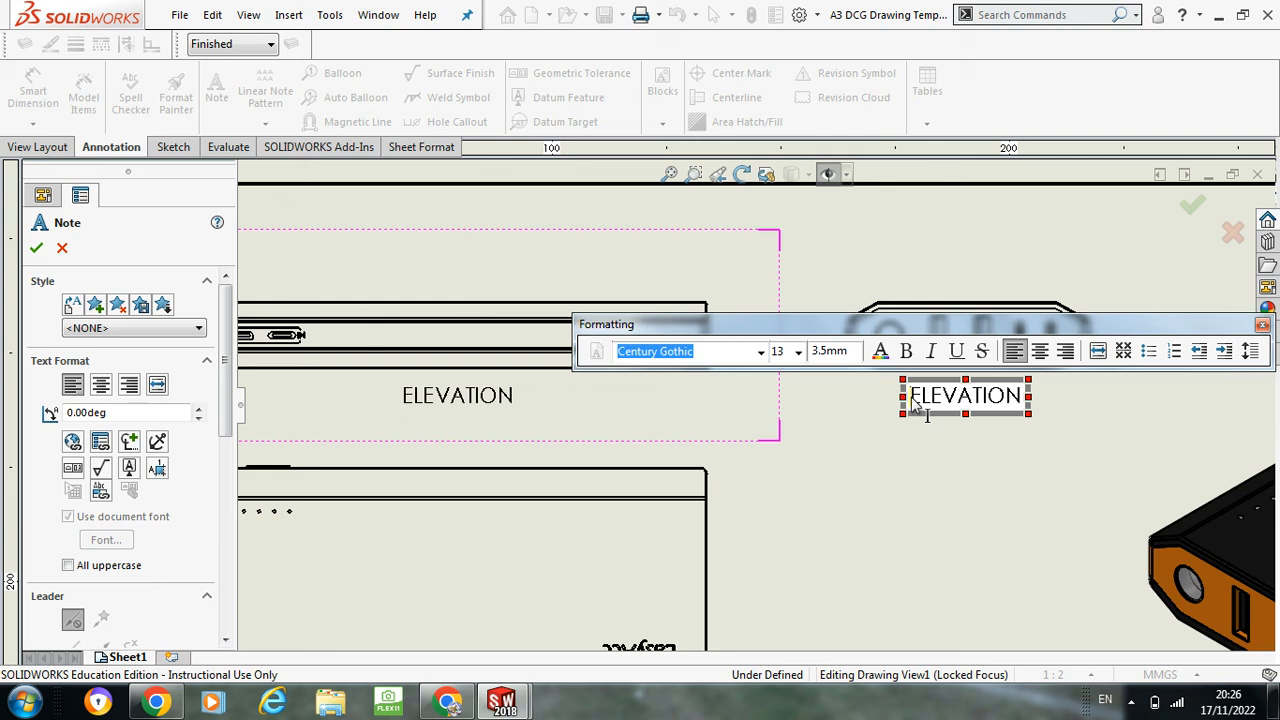
type("END")
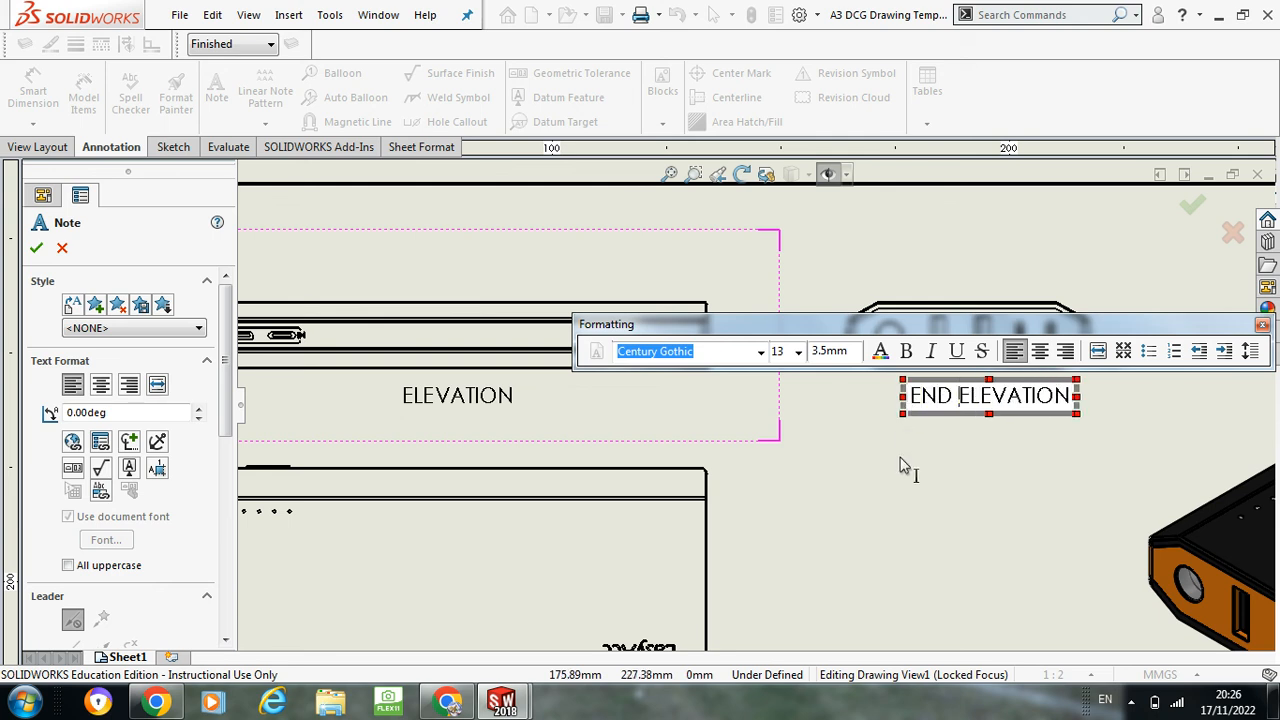
left_click(900, 465)
Step: Add a note reading "PLAN" centred beneath the plan view, and shift the "END ELEVATION" label to centre it beneath the end view
scroll(728, 528, "up", 3)
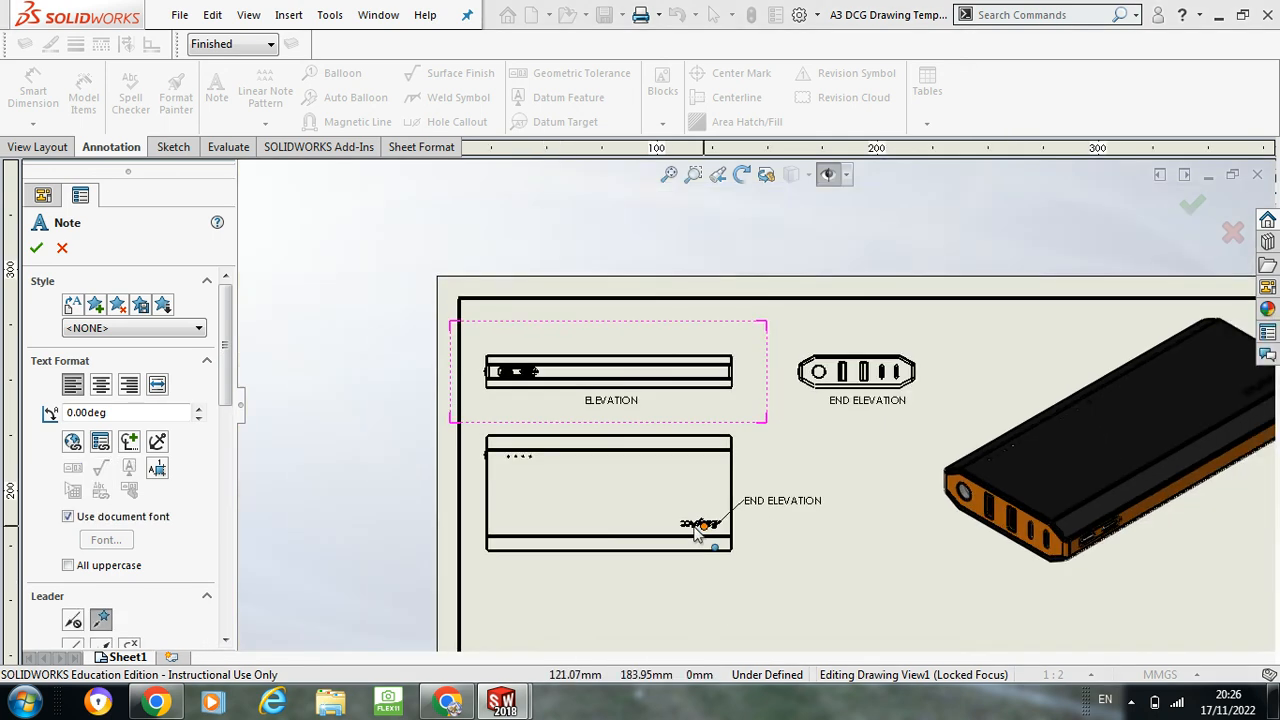
scroll(612, 536, "down", 3)
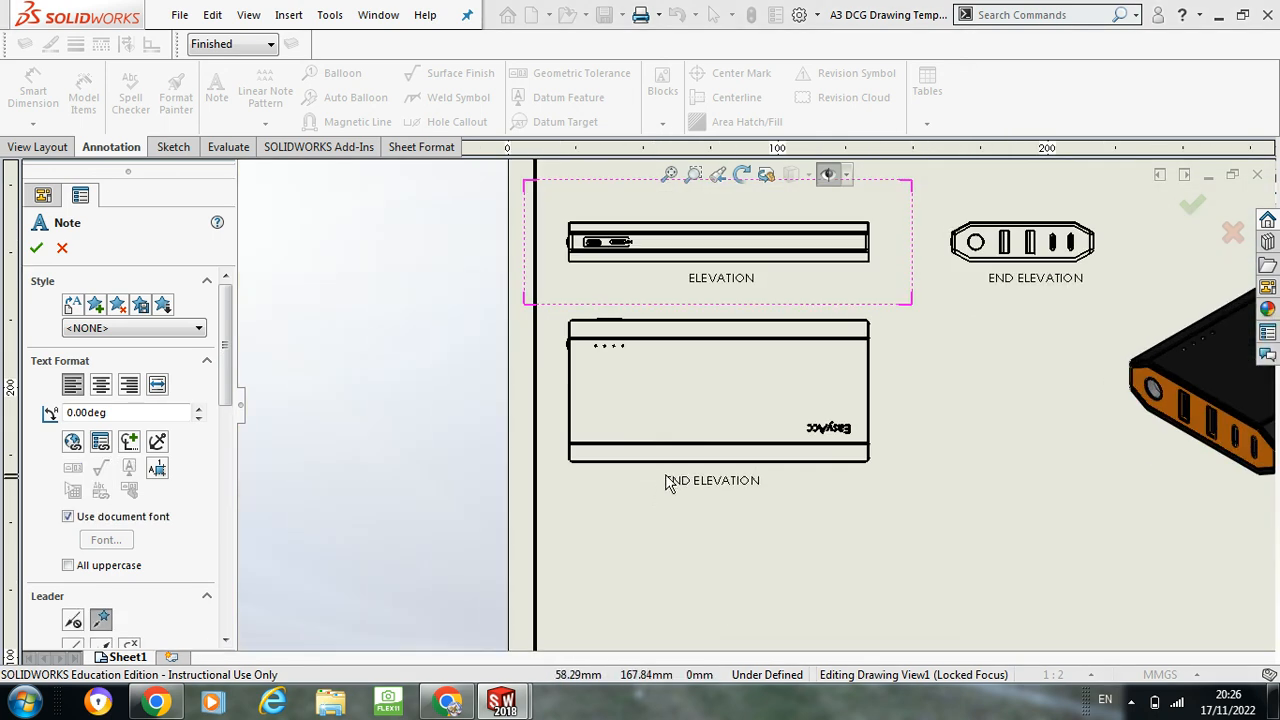
left_click(676, 482)
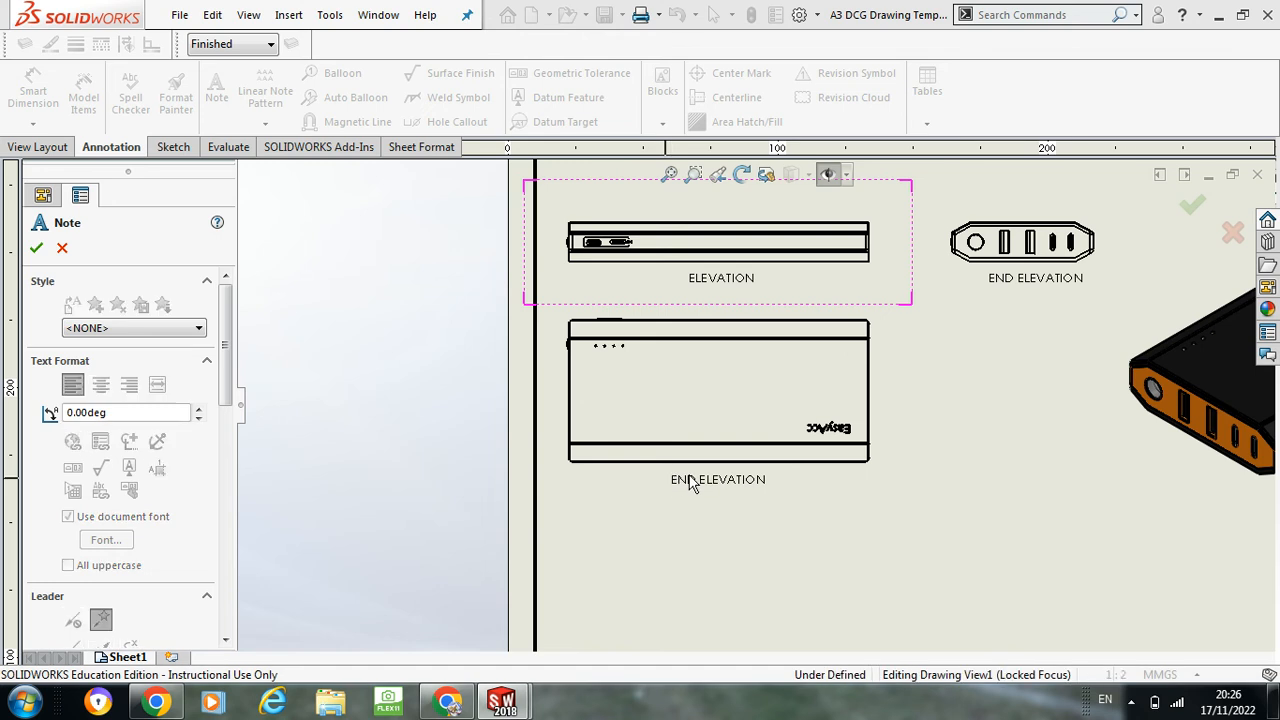
type("P")
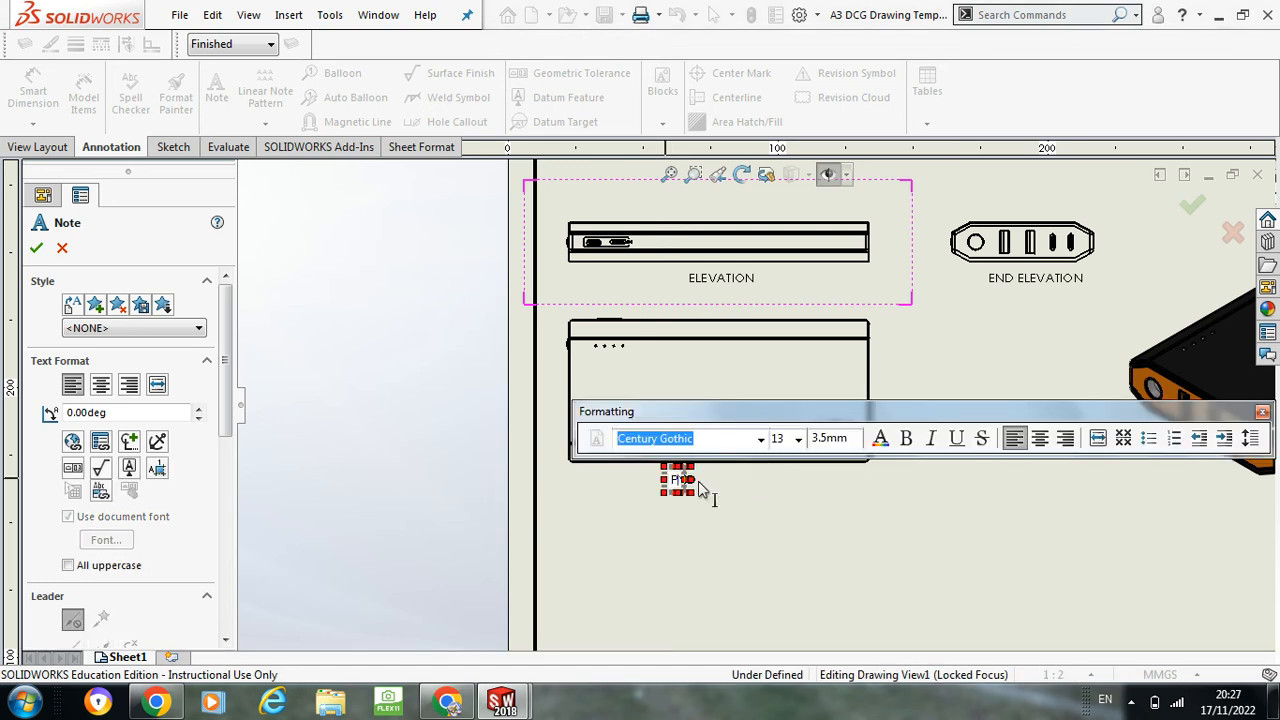
type("LAN")
left_click(716, 520)
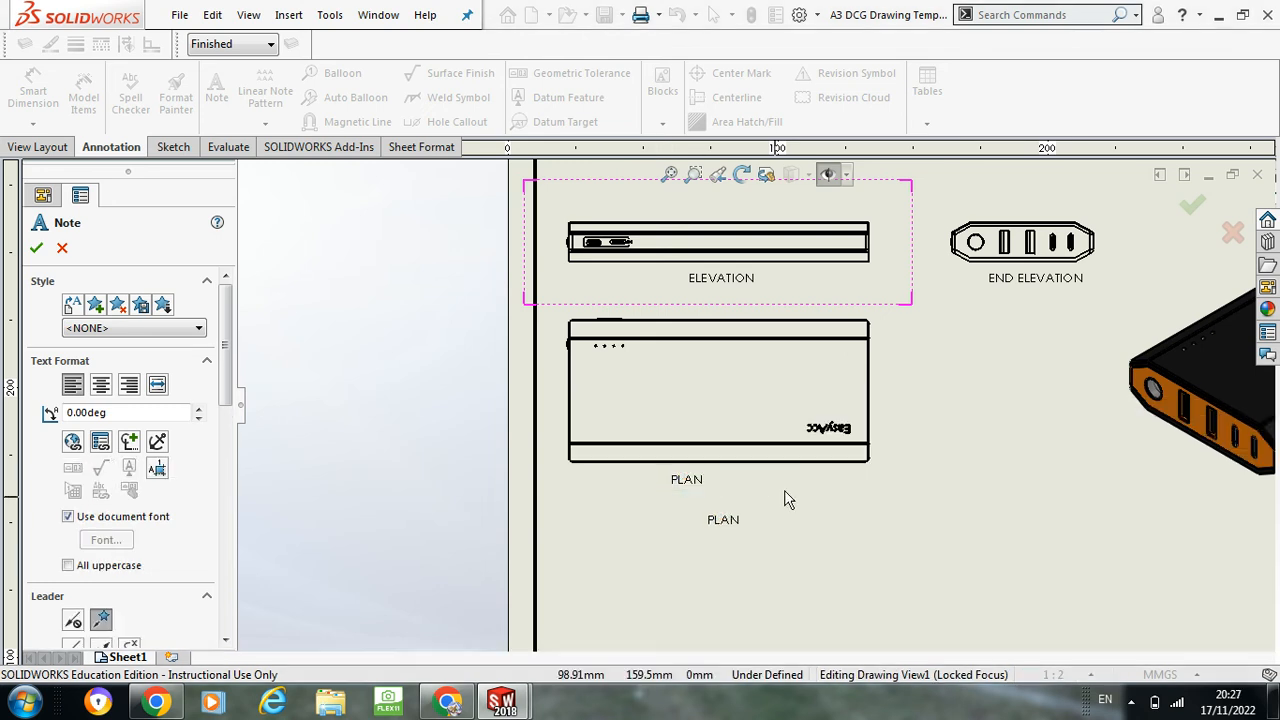
key("Escape")
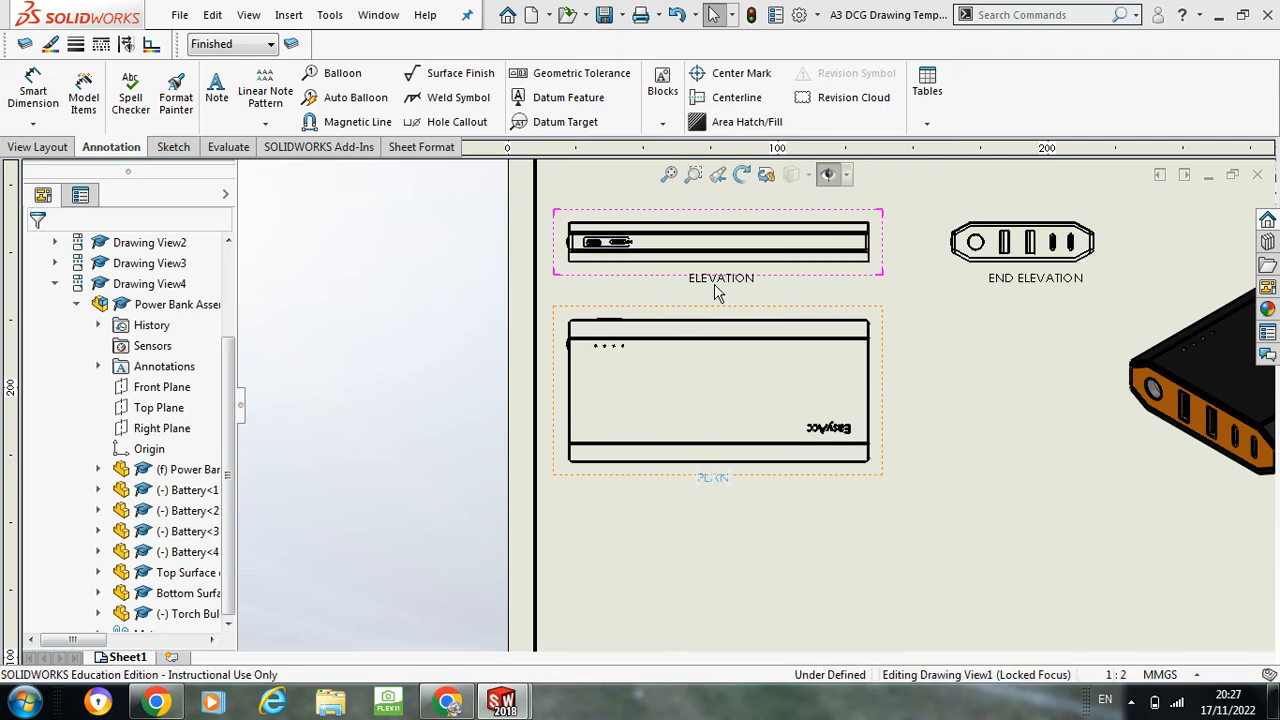
left_click(1017, 279)
left_click_drag(1052, 283, 1040, 288)
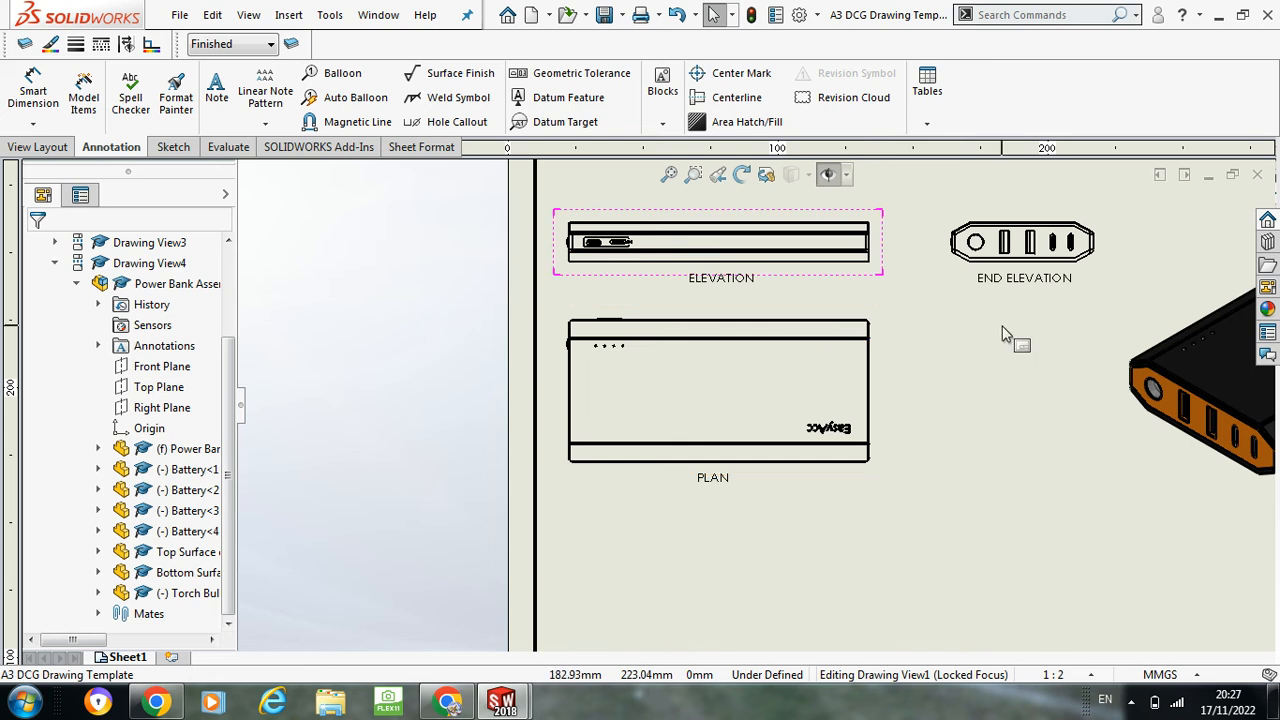
Step: Add a free-standing note reading "ISOMETRIC VIEW" in the space above the isometric view
scroll(1007, 335, "up", 4)
scroll(1043, 363, "down", 2)
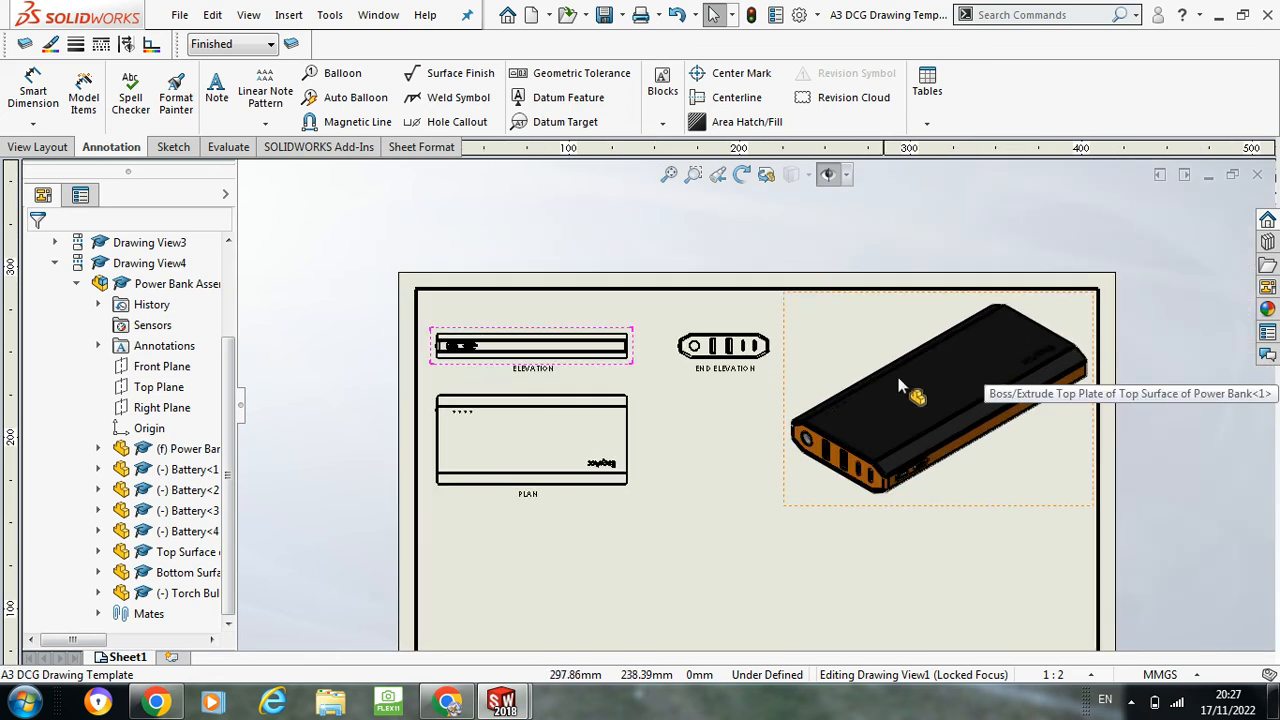
left_click(216, 98)
left_click(884, 316)
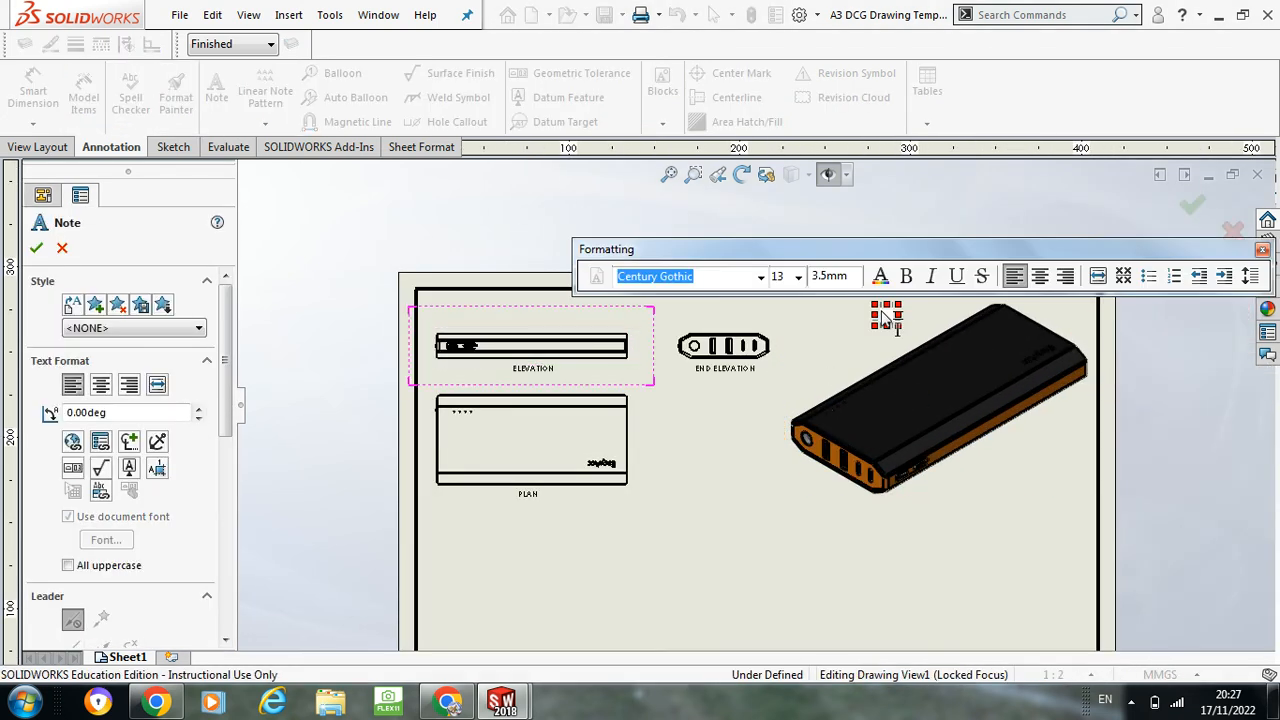
type("ISOMETRI")
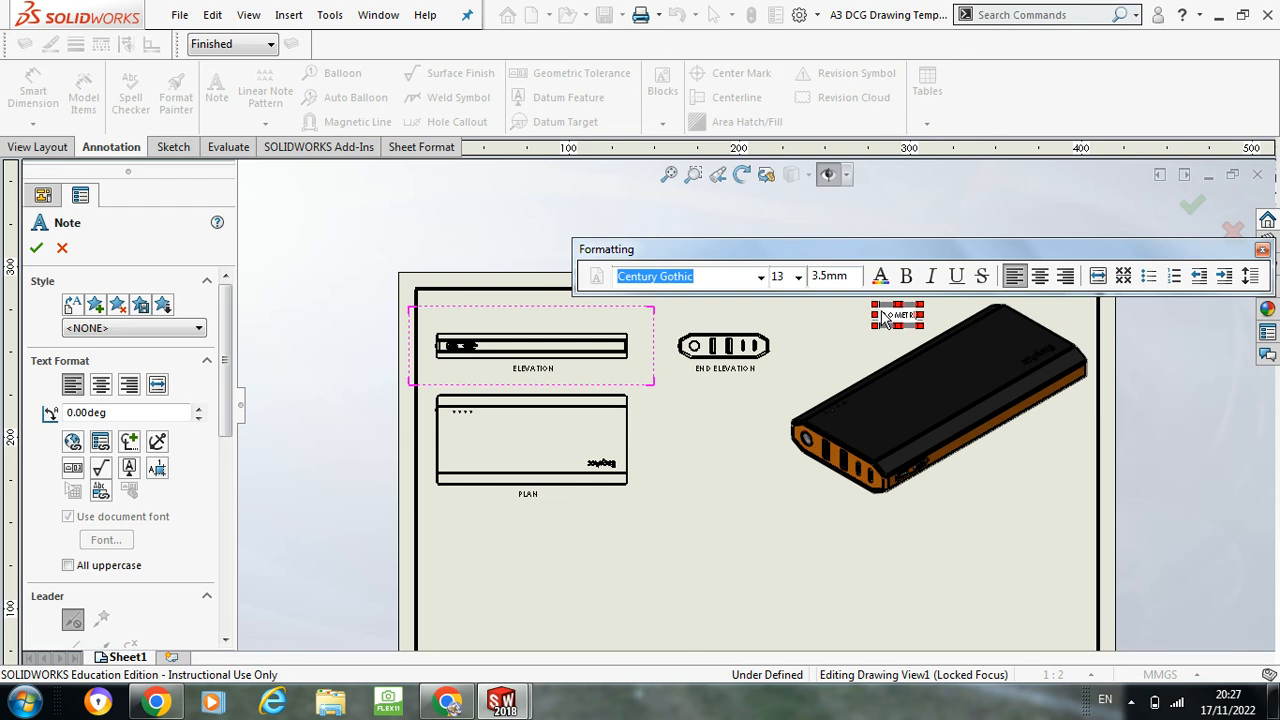
type("C VIEW")
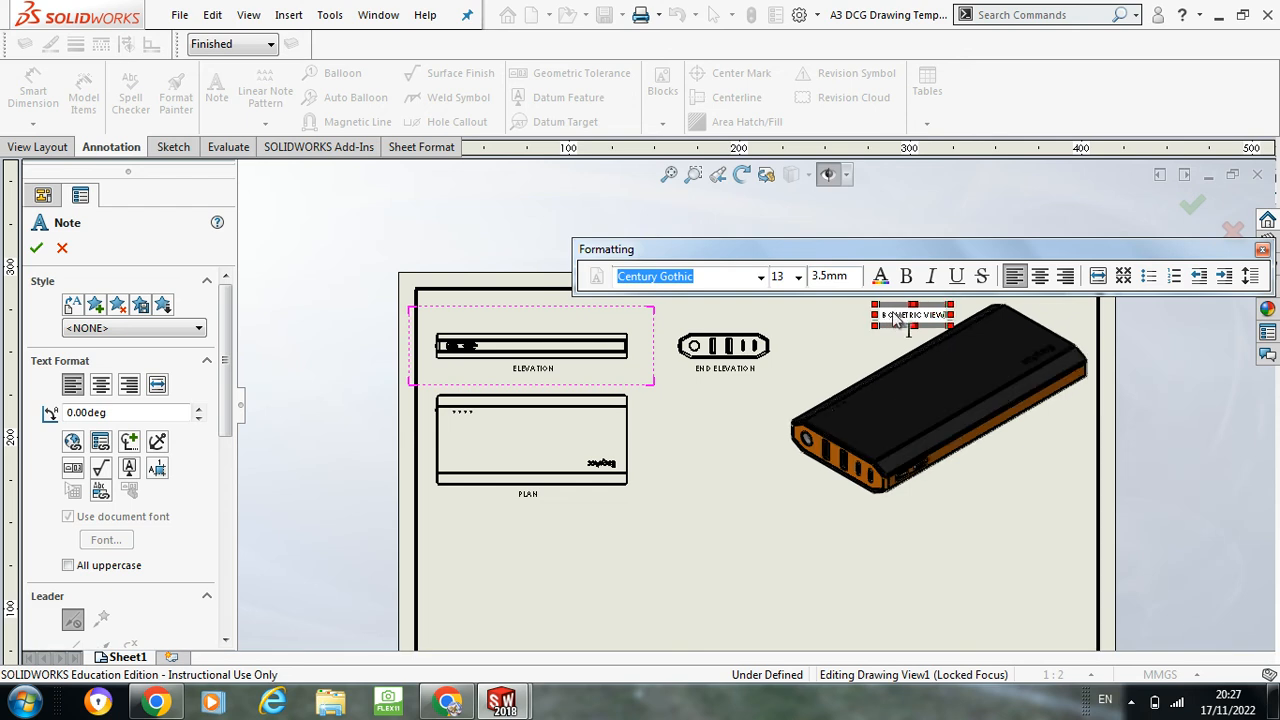
left_click(905, 338)
Step: Place another "ISOMETRIC VIEW" note with its leader attached to the upper right edge of the isometric model
scroll(930, 340, "down", 4)
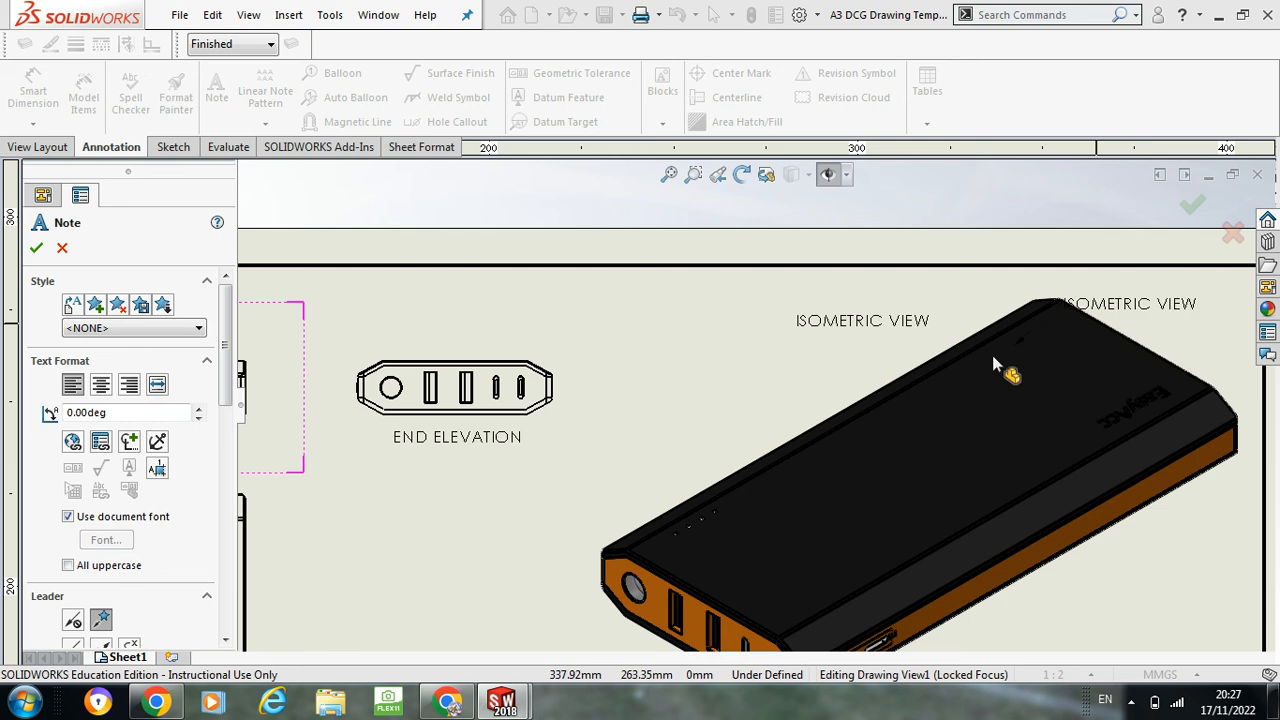
left_click(1110, 322)
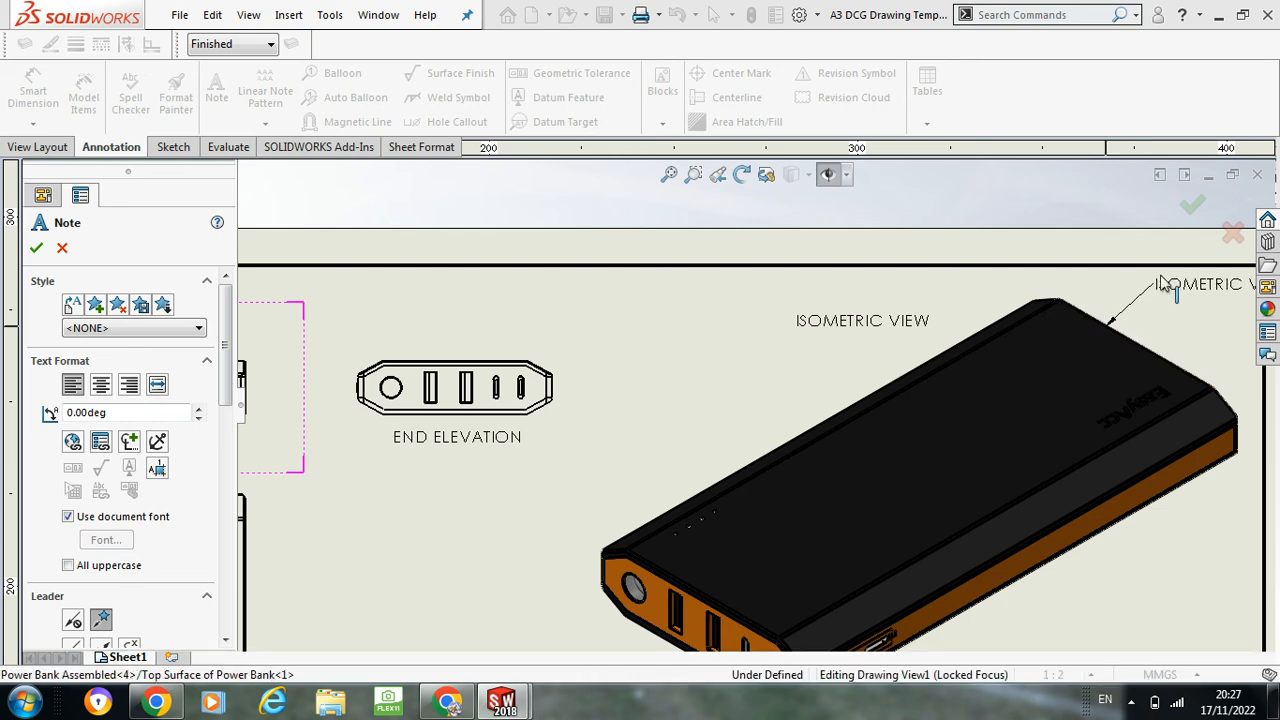
left_click(1124, 287)
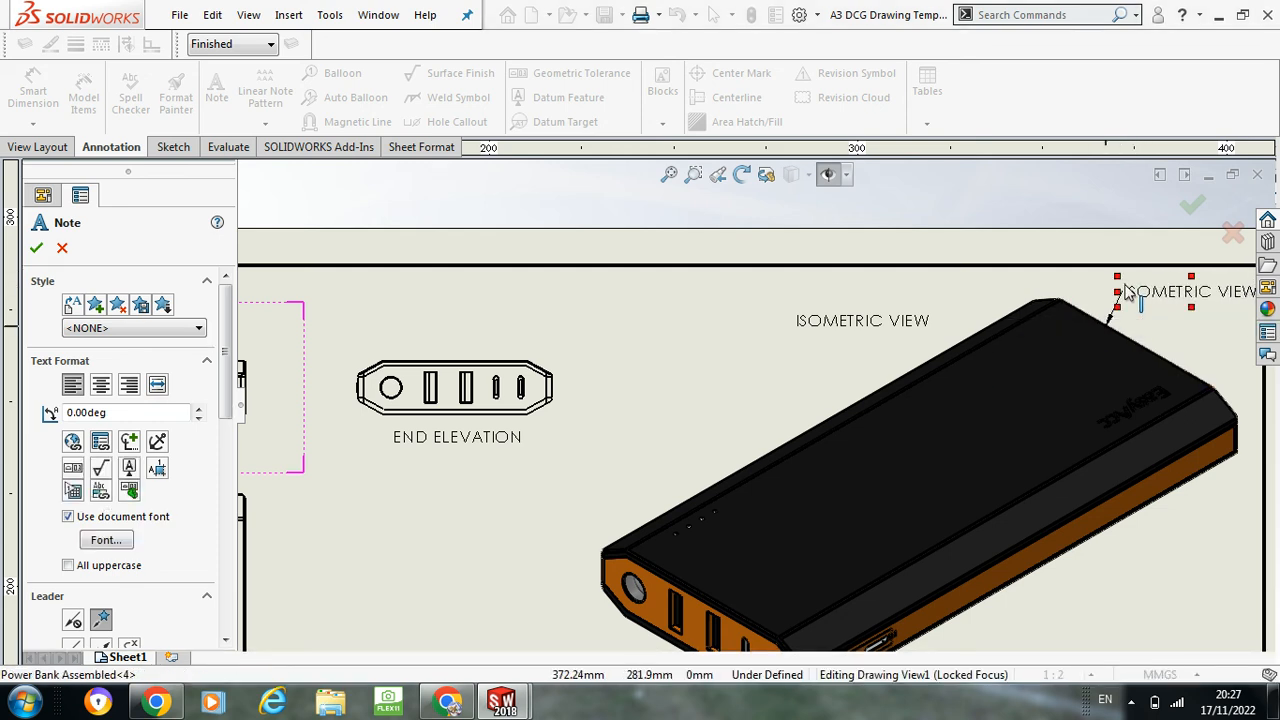
scroll(1220, 320, "up", 3)
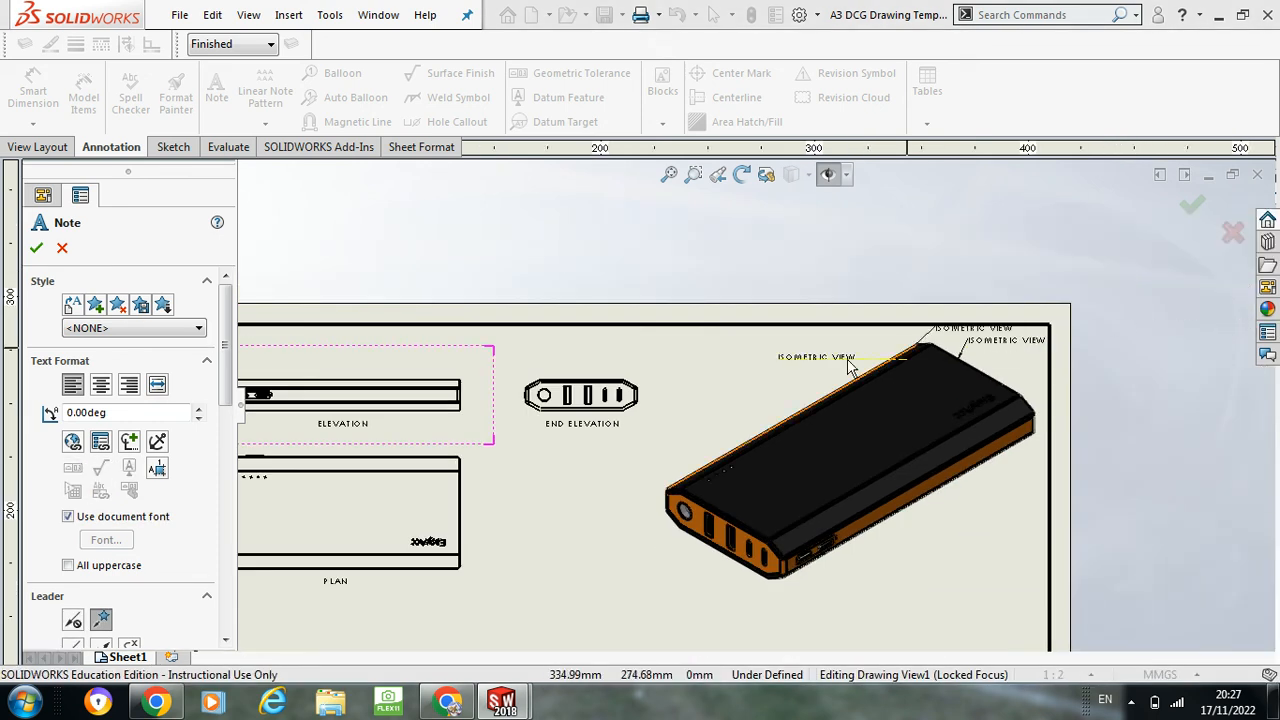
Step: Finish placing notes and delete the free-standing "ISOMETRIC VIEW" note, keeping the one with the leader
key("Escape")
double_click(817, 357)
key("Escape")
scroll(800, 403, "up", 2)
scroll(791, 400, "down", 2)
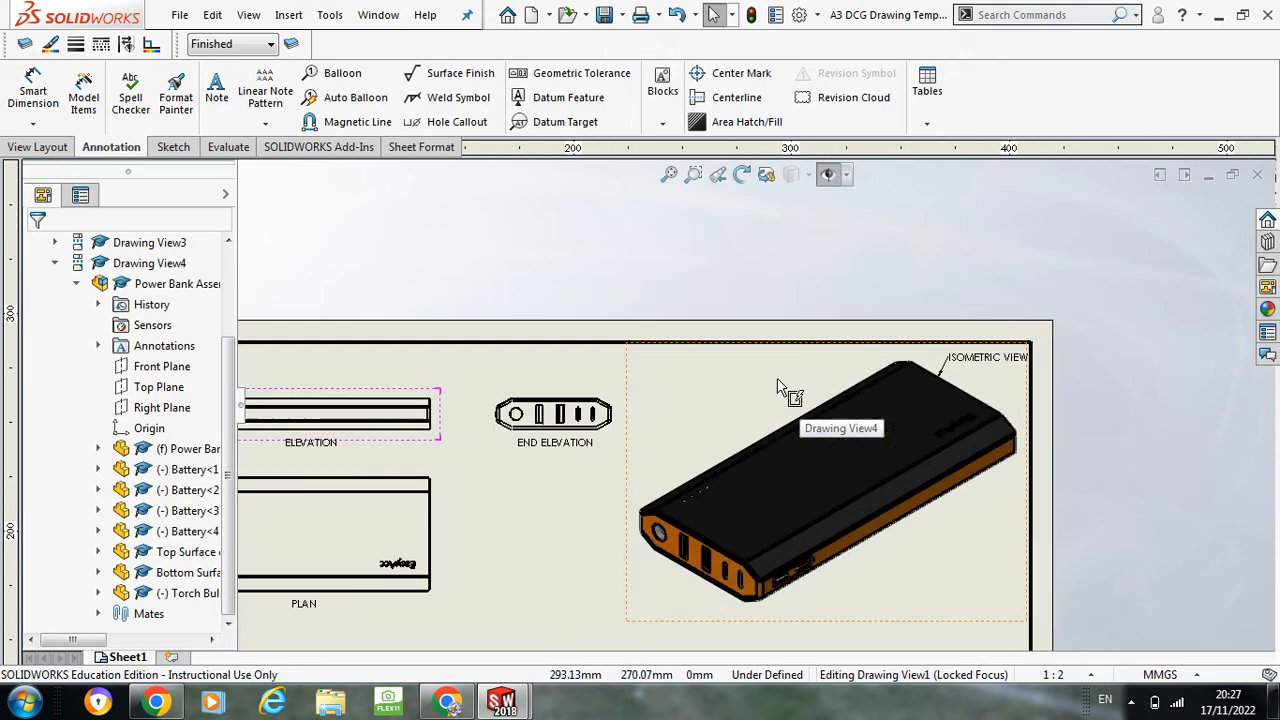
Step: Examine the layout of the labelled views on the sheet and the placement of the isometric view's label
scroll(727, 421, "up", 2)
scroll(727, 421, "up", 2)
scroll(610, 425, "down", 3)
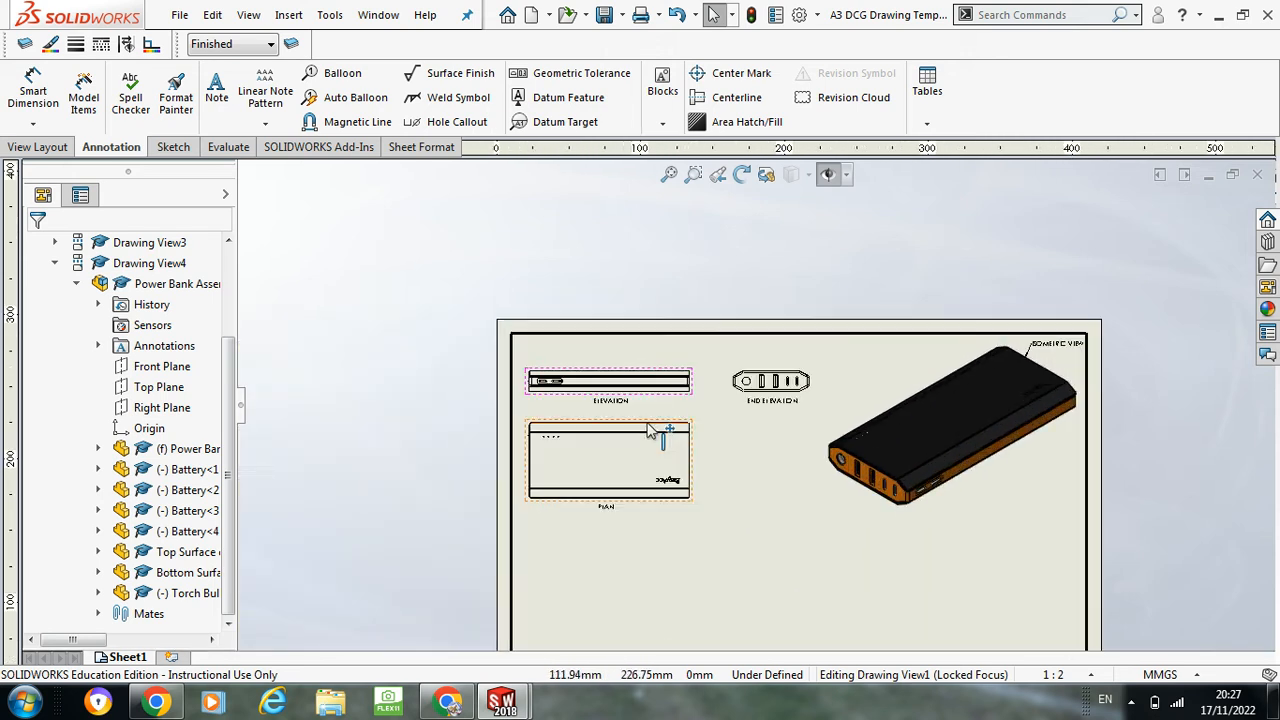
scroll(1055, 323, "down", 4)
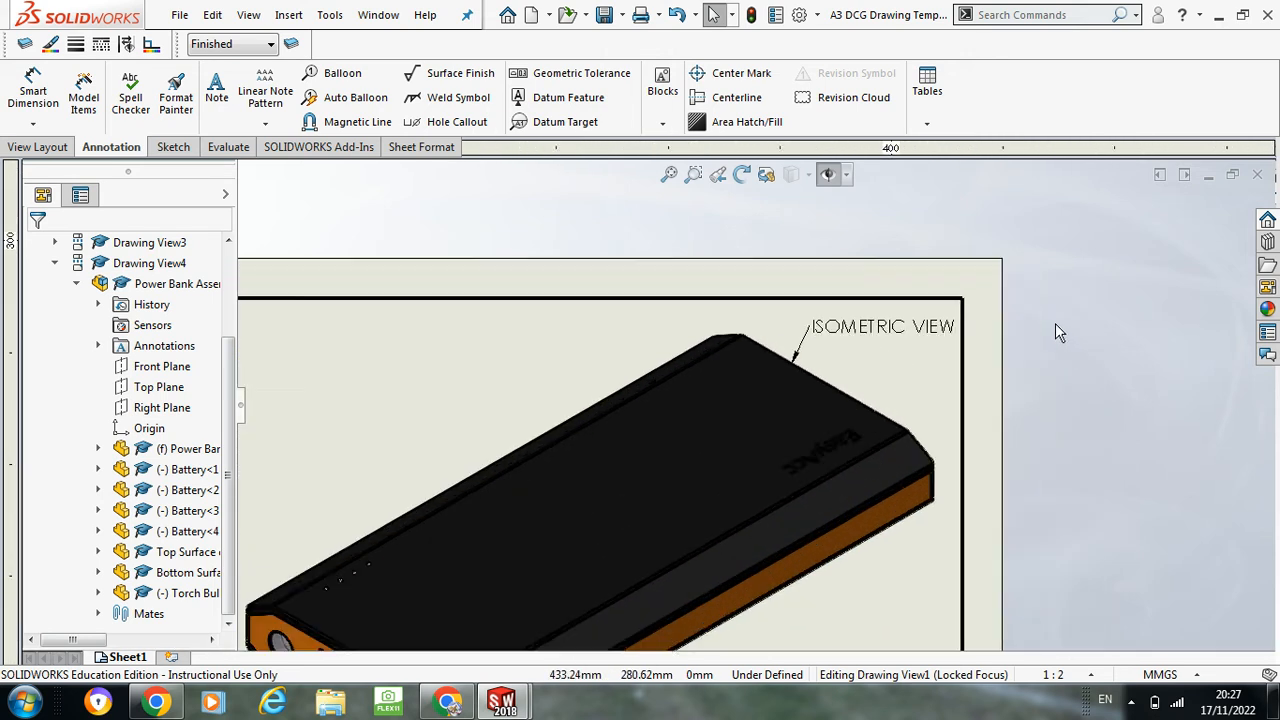
scroll(846, 409, "up", 4)
scroll(640, 480, "up", 3)
scroll(580, 486, "down", 1)
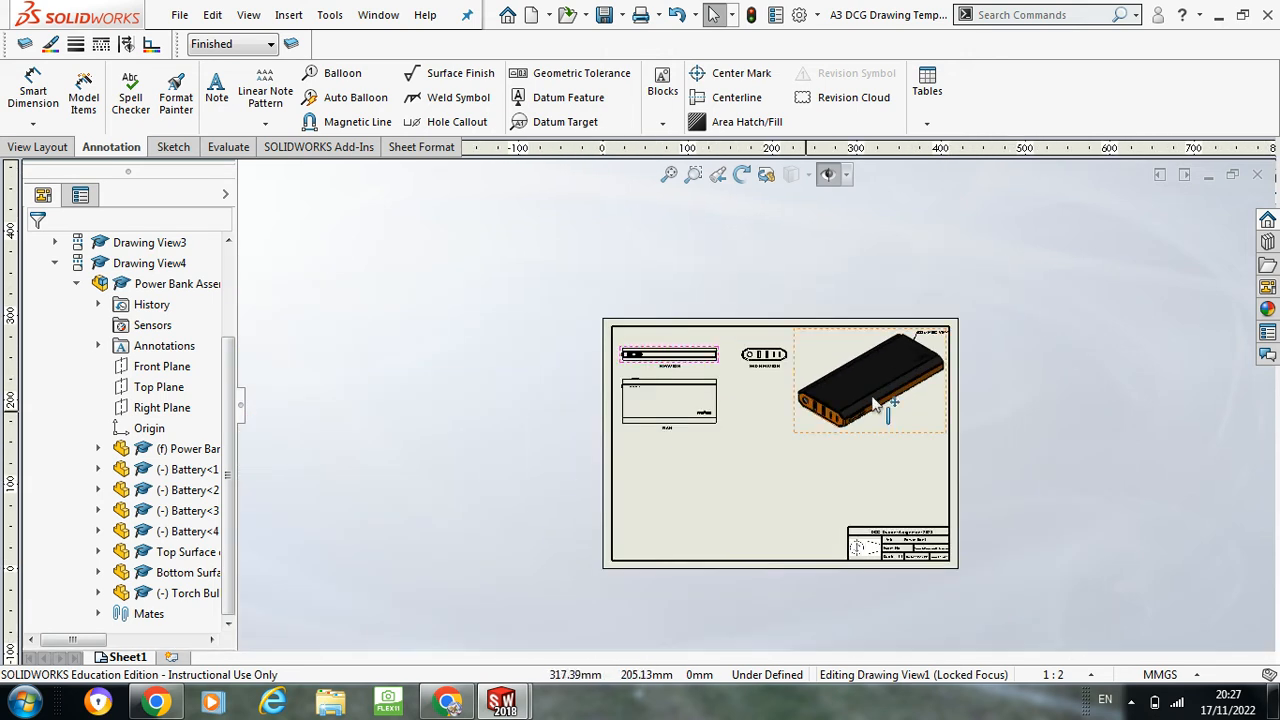
scroll(851, 414, "down", 3)
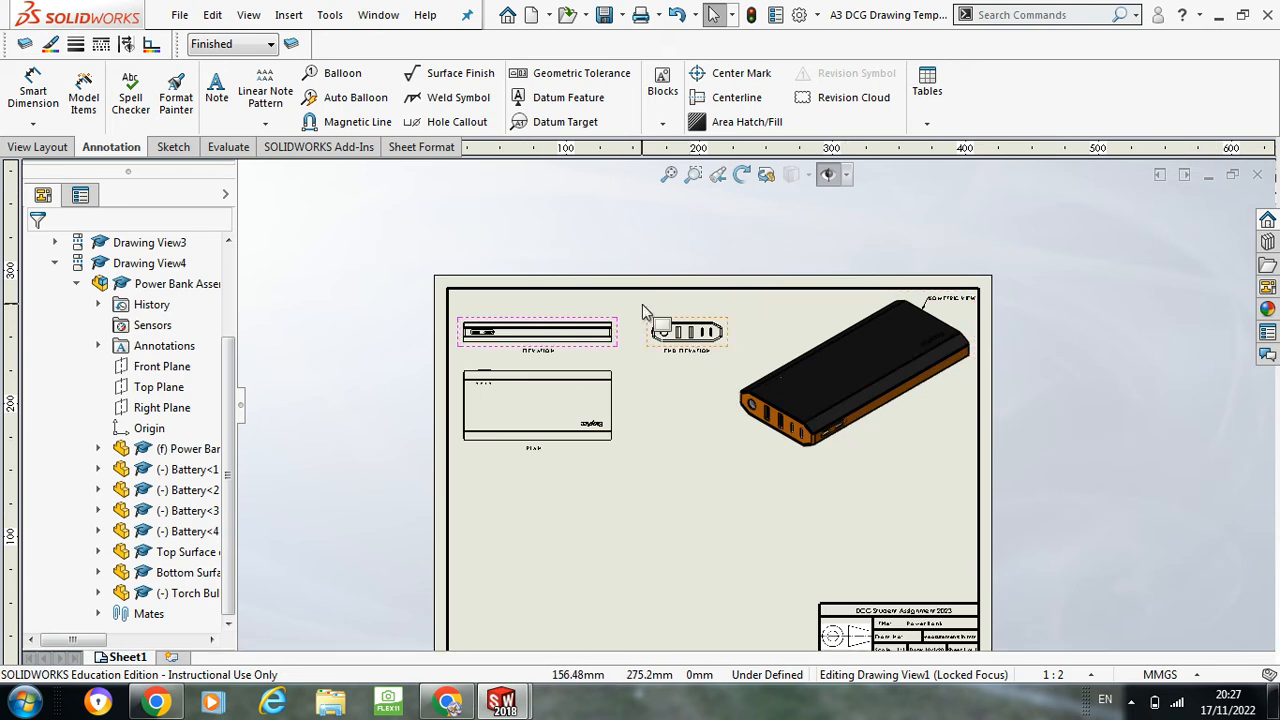
scroll(565, 345, "down", 2)
scroll(750, 360, "down", 2)
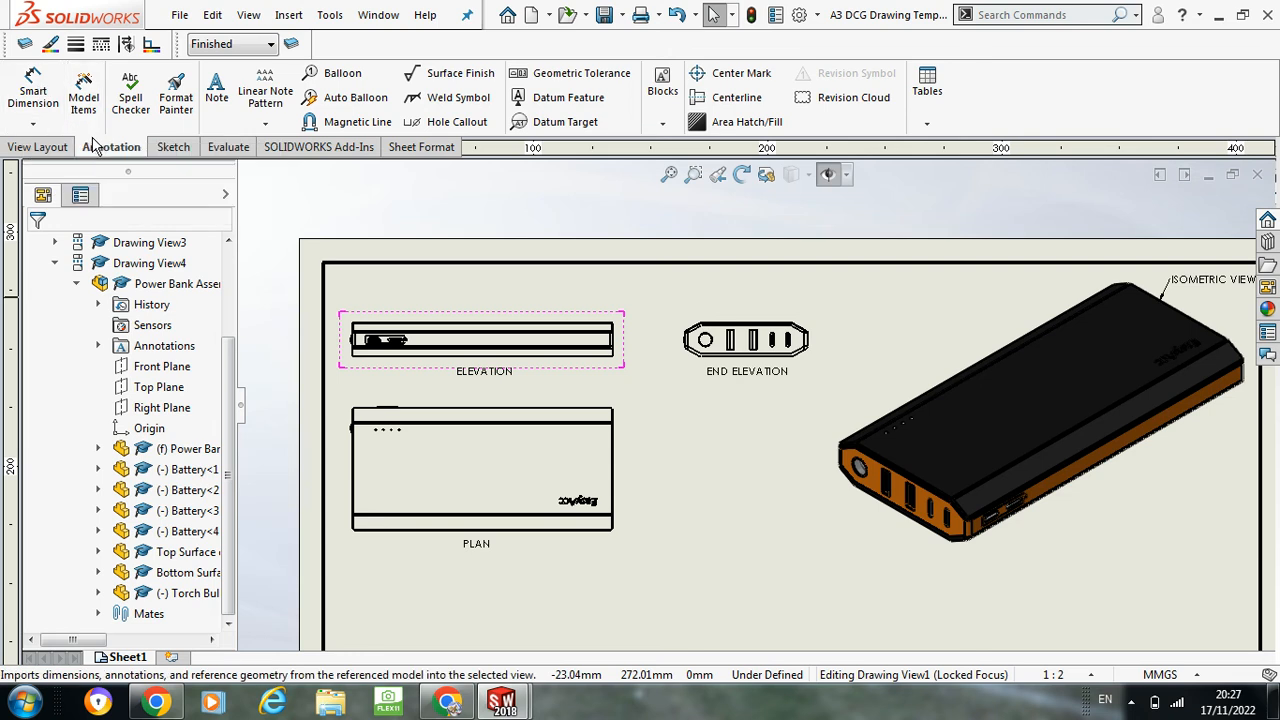
Step: Dimension the overall length of the plan view between its two end edges, placing the dimension beneath the "PLAN" label
left_click(33, 90)
scroll(415, 412, "down", 2)
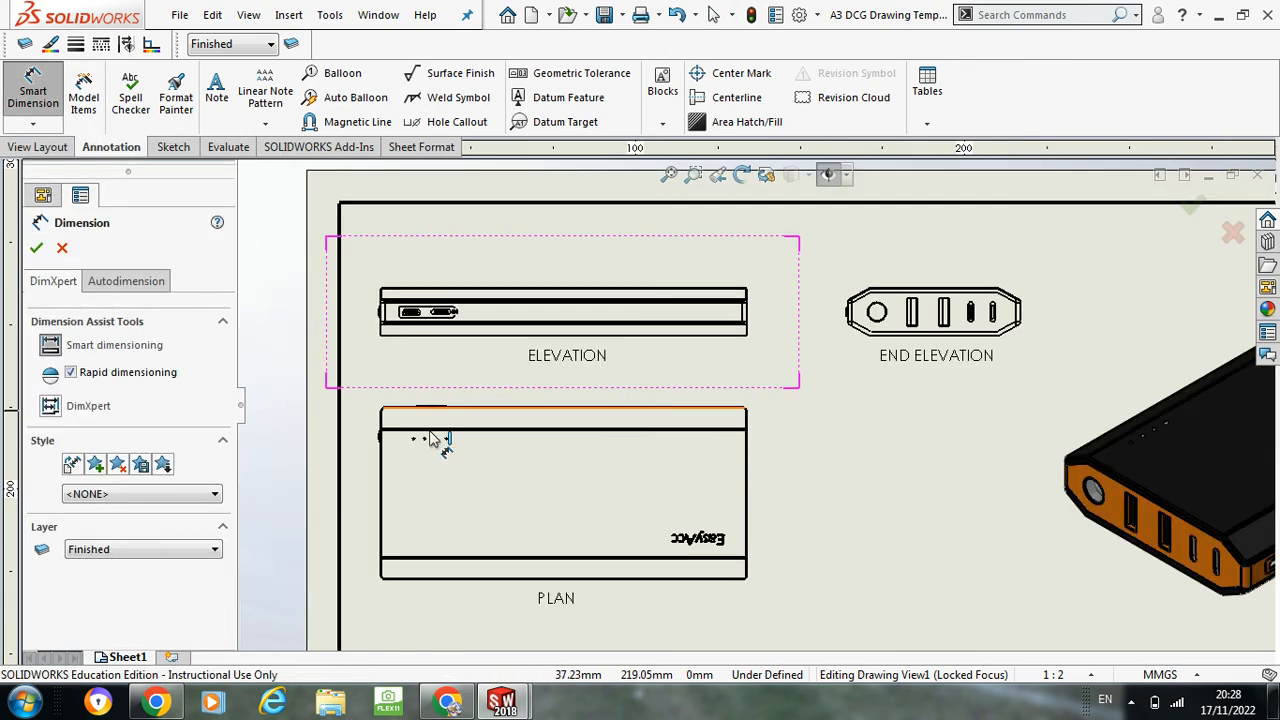
scroll(420, 523, "down", 3)
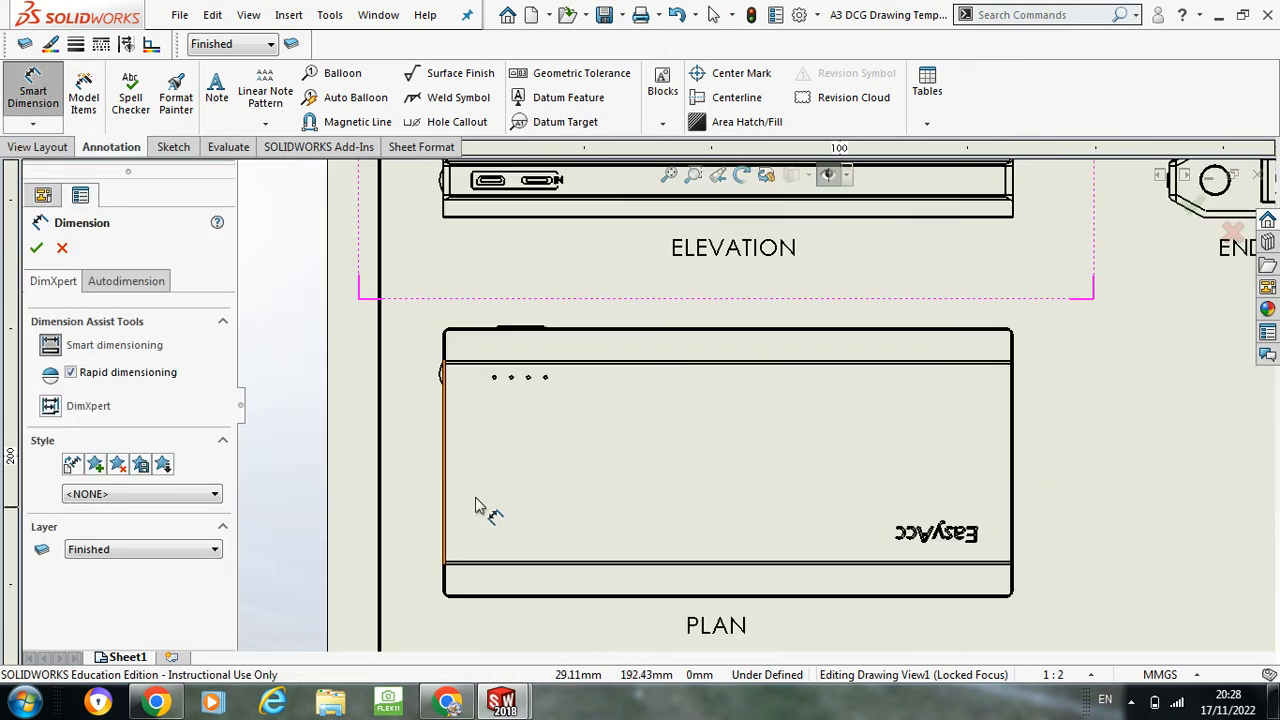
left_click(478, 443)
scroll(745, 470, "up", 2)
scroll(948, 478, "down", 3)
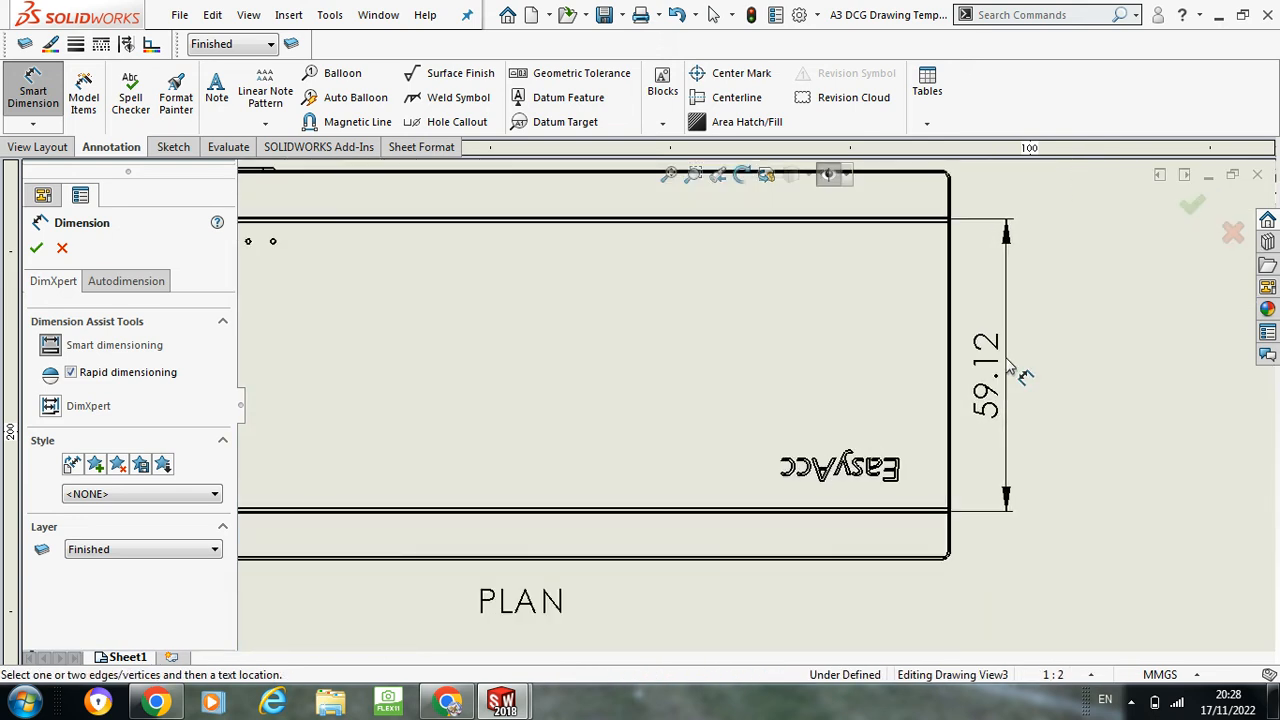
scroll(955, 367, "down", 3)
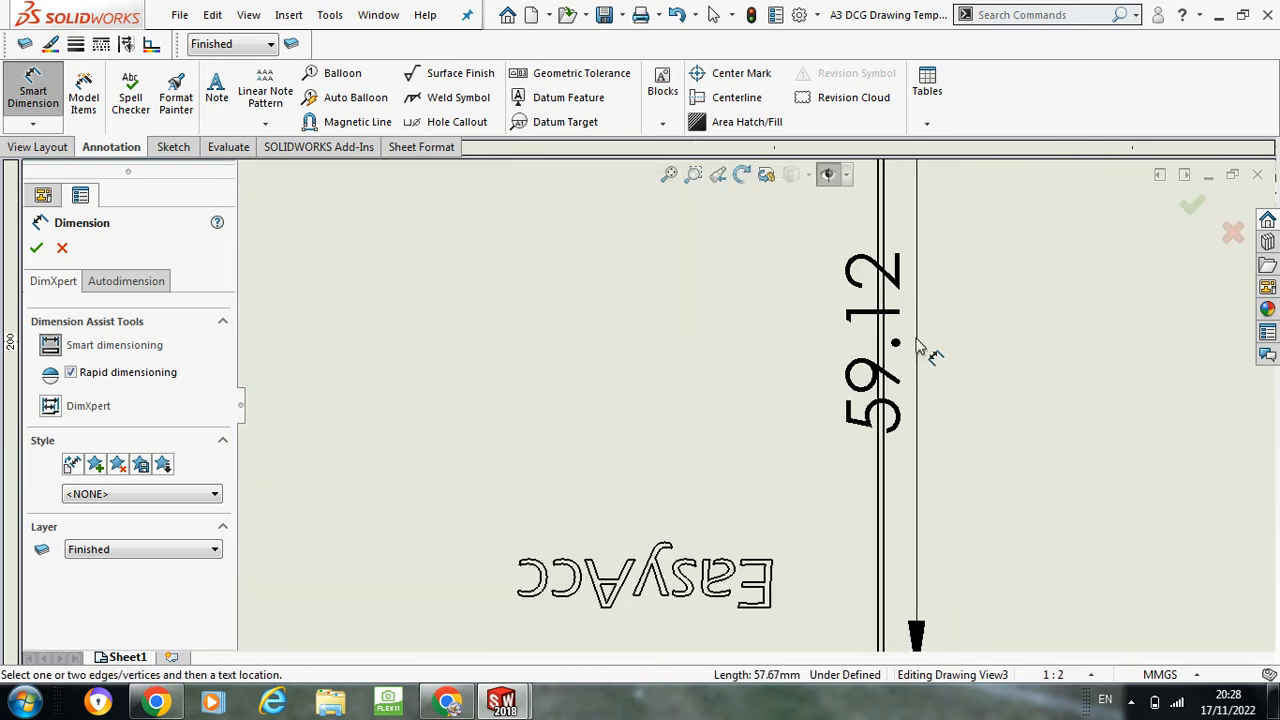
left_click(888, 349)
scroll(797, 386, "up", 4)
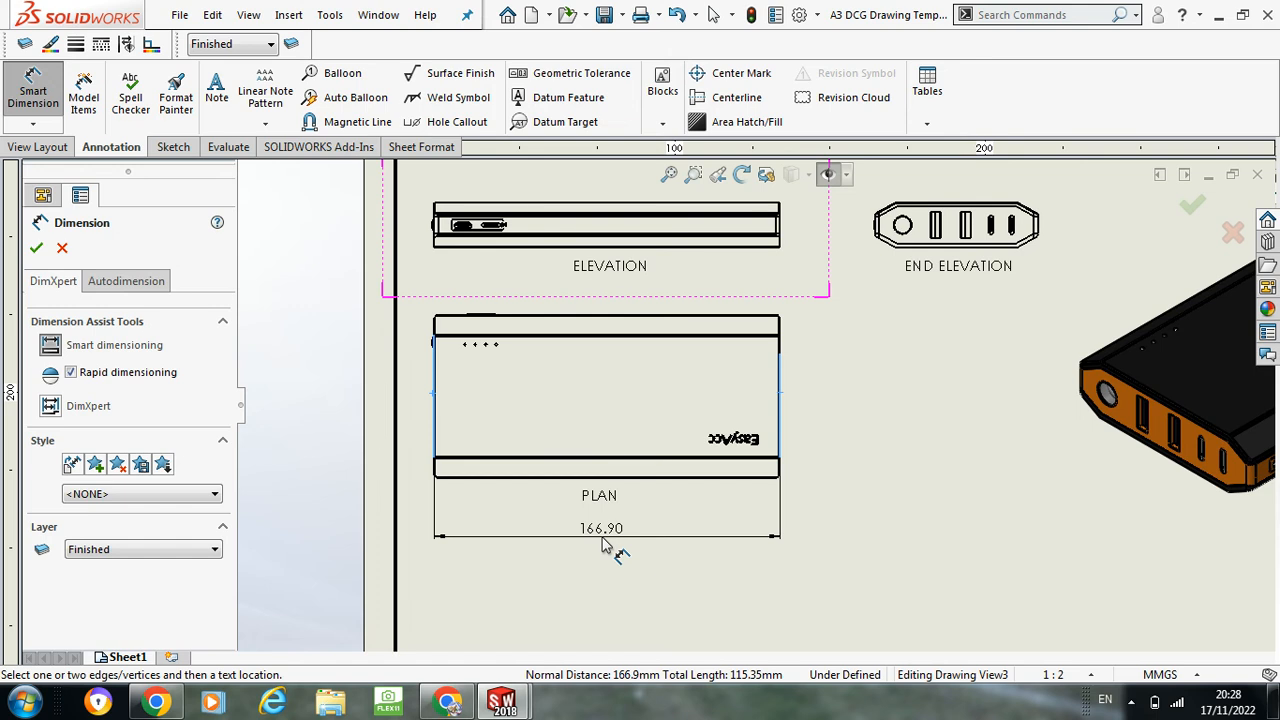
scroll(778, 540, "down", 6)
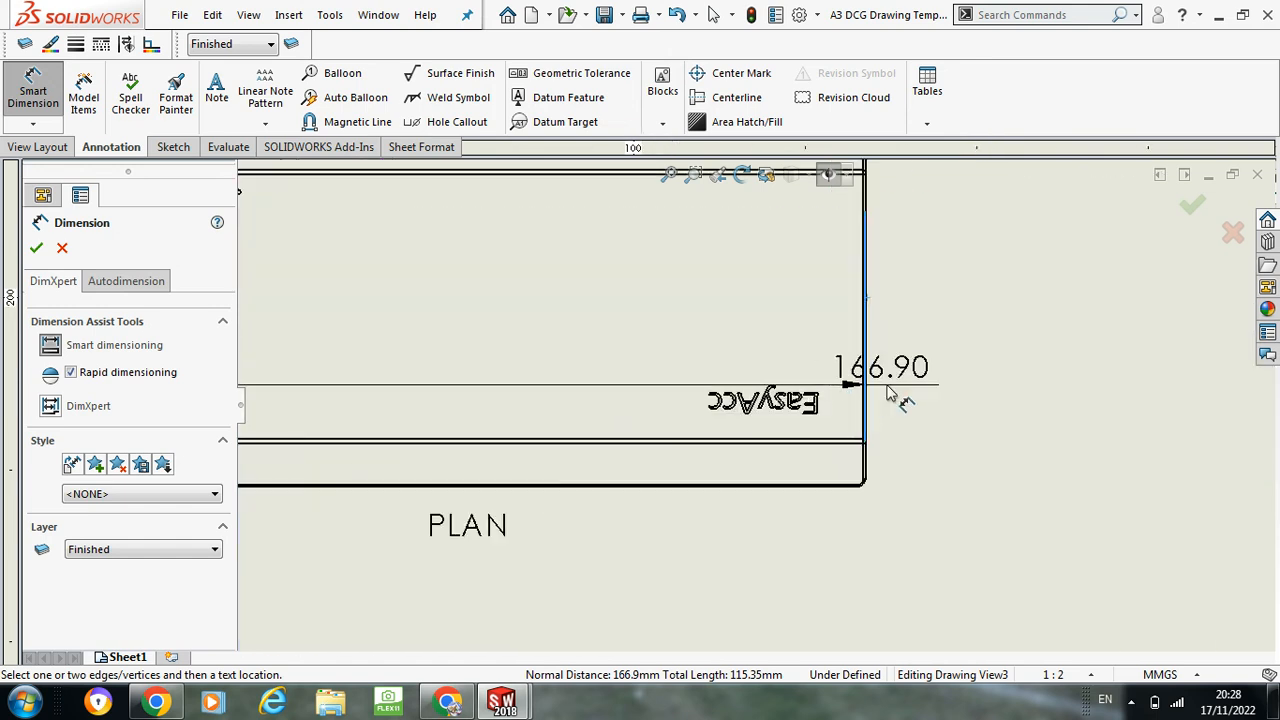
scroll(810, 510, "up", 4)
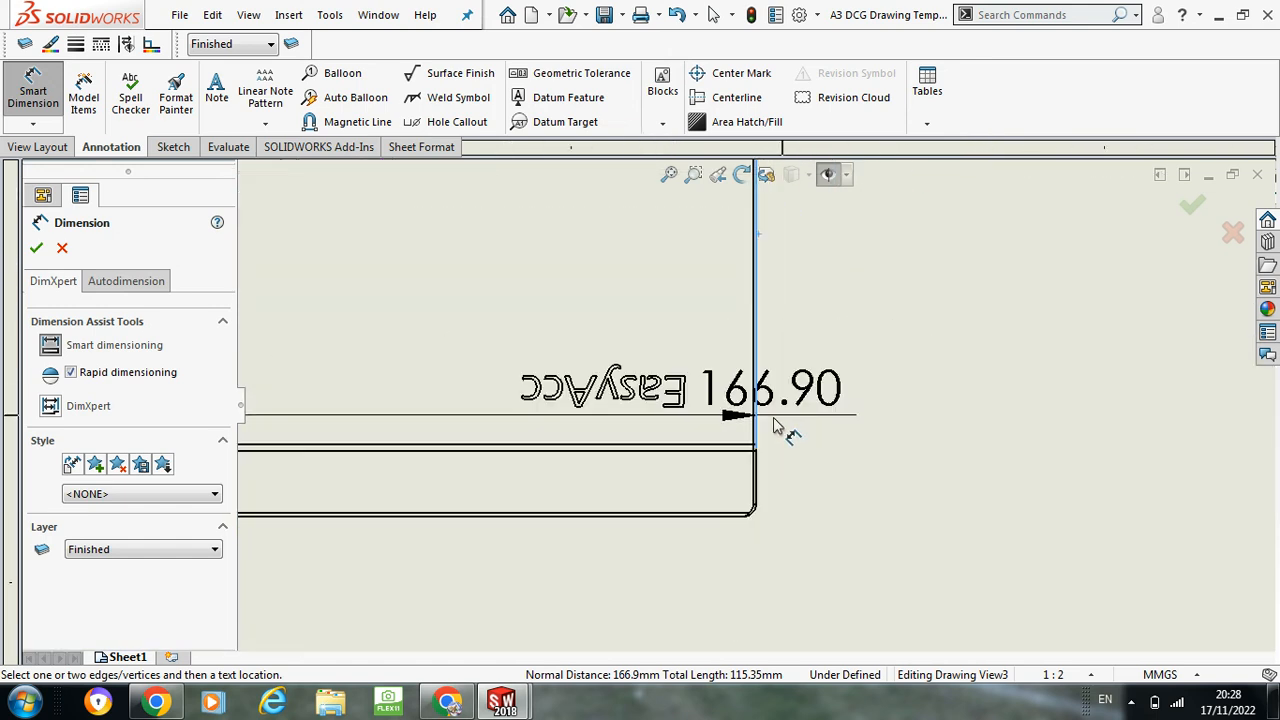
scroll(515, 512, "up", 2)
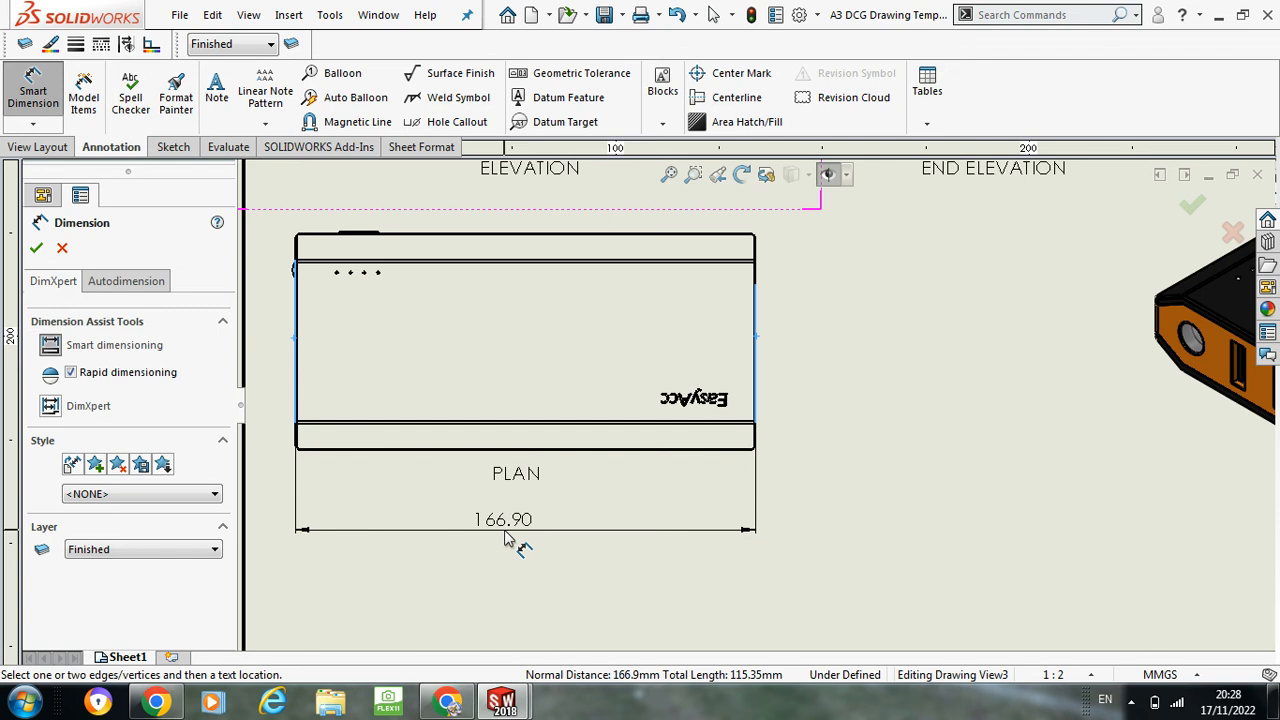
left_click(512, 538)
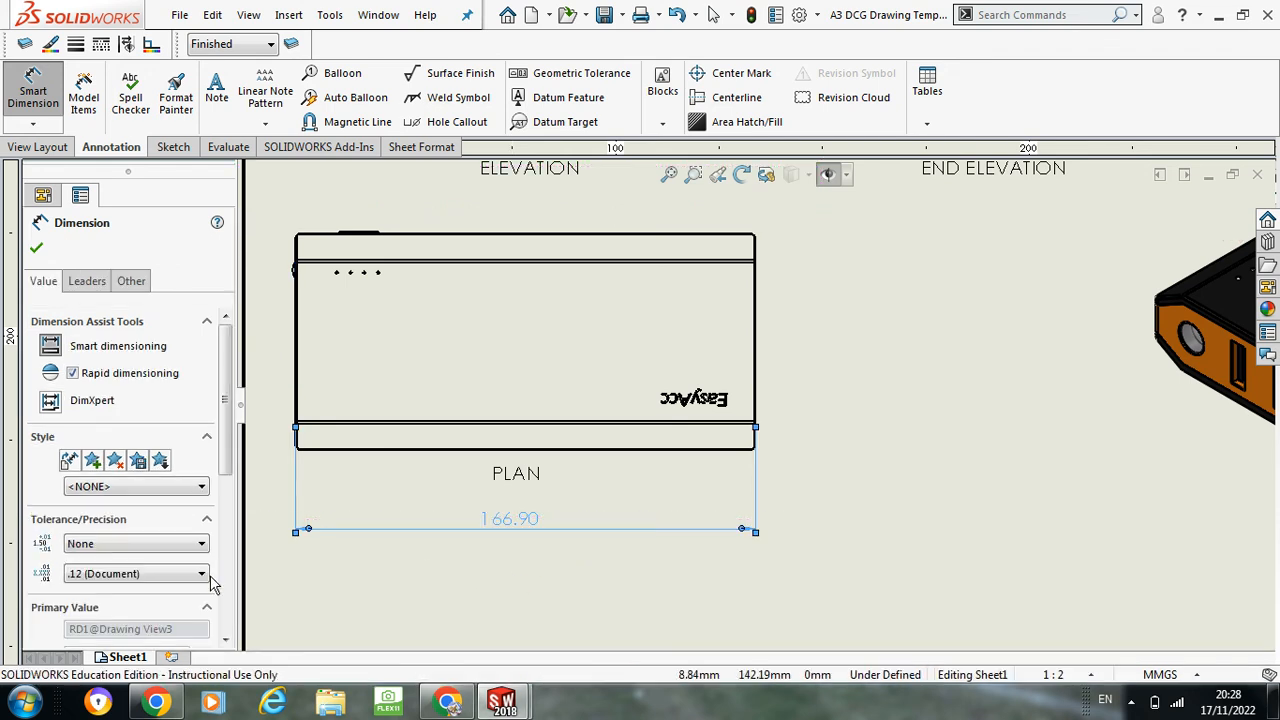
key("Escape")
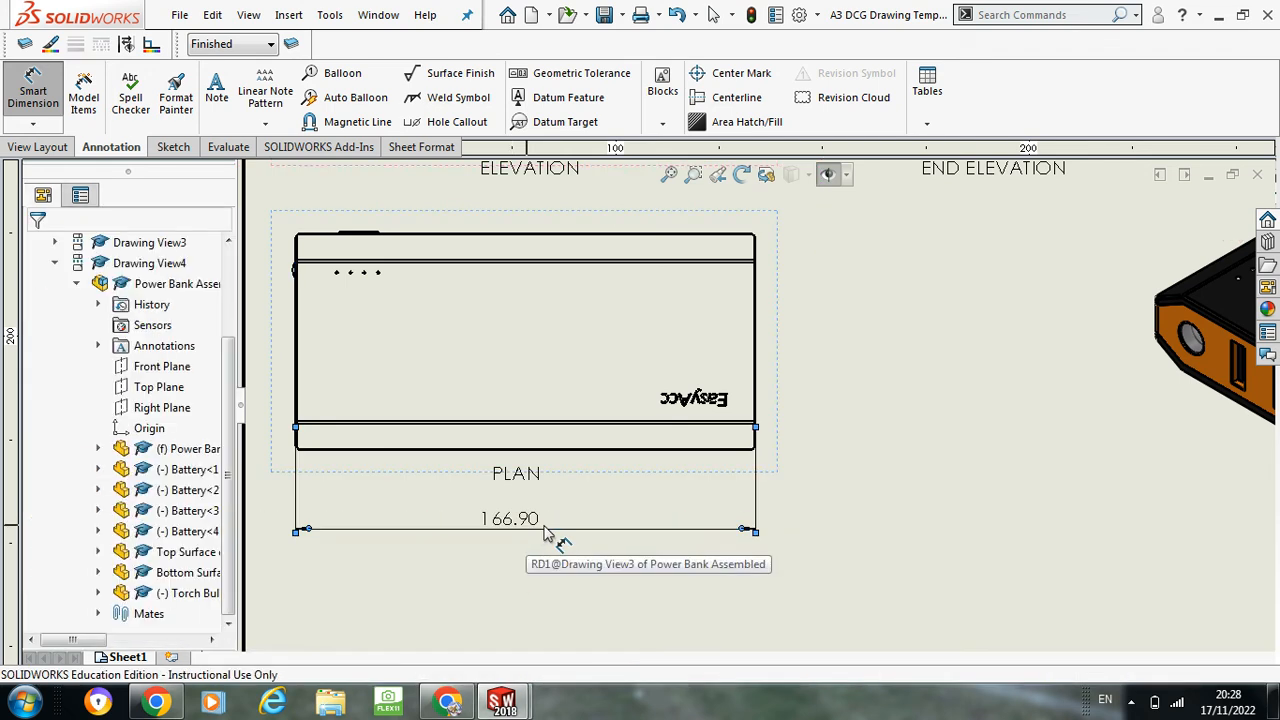
key("Escape")
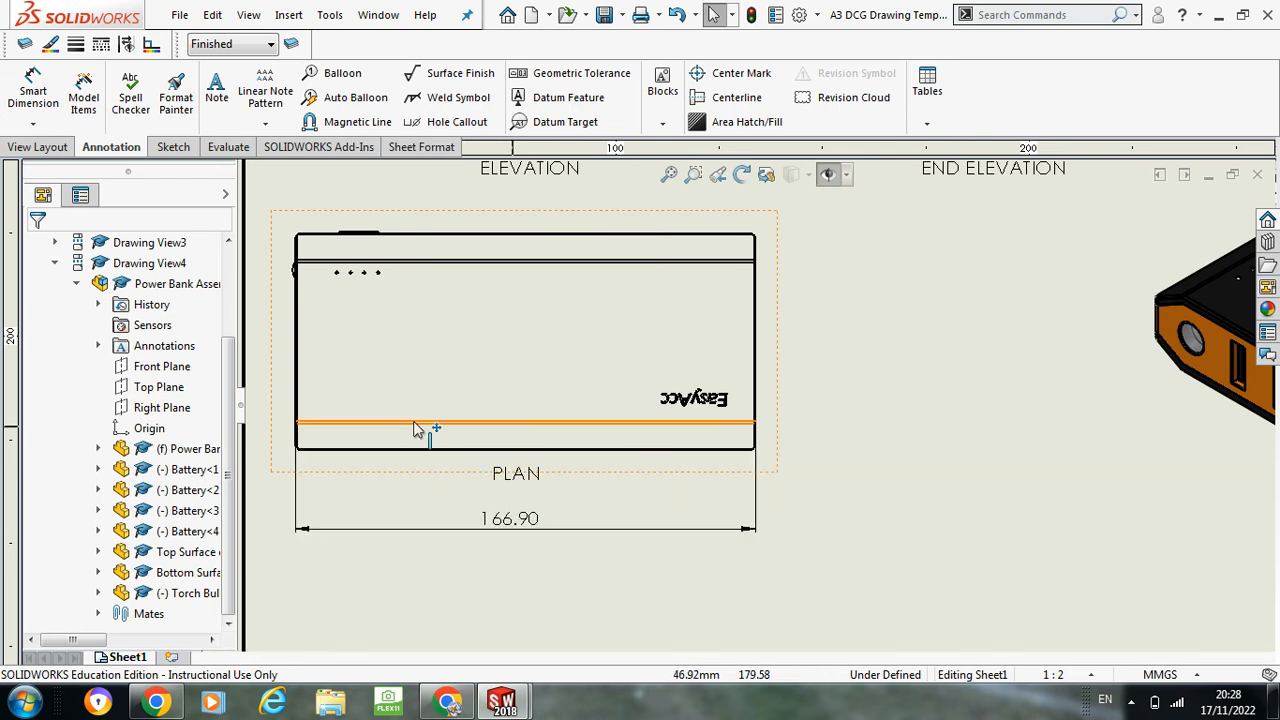
Step: Override the value of the plan view's overall length dimension with 167
scroll(280, 386, "down", 5)
scroll(600, 525, "up", 5)
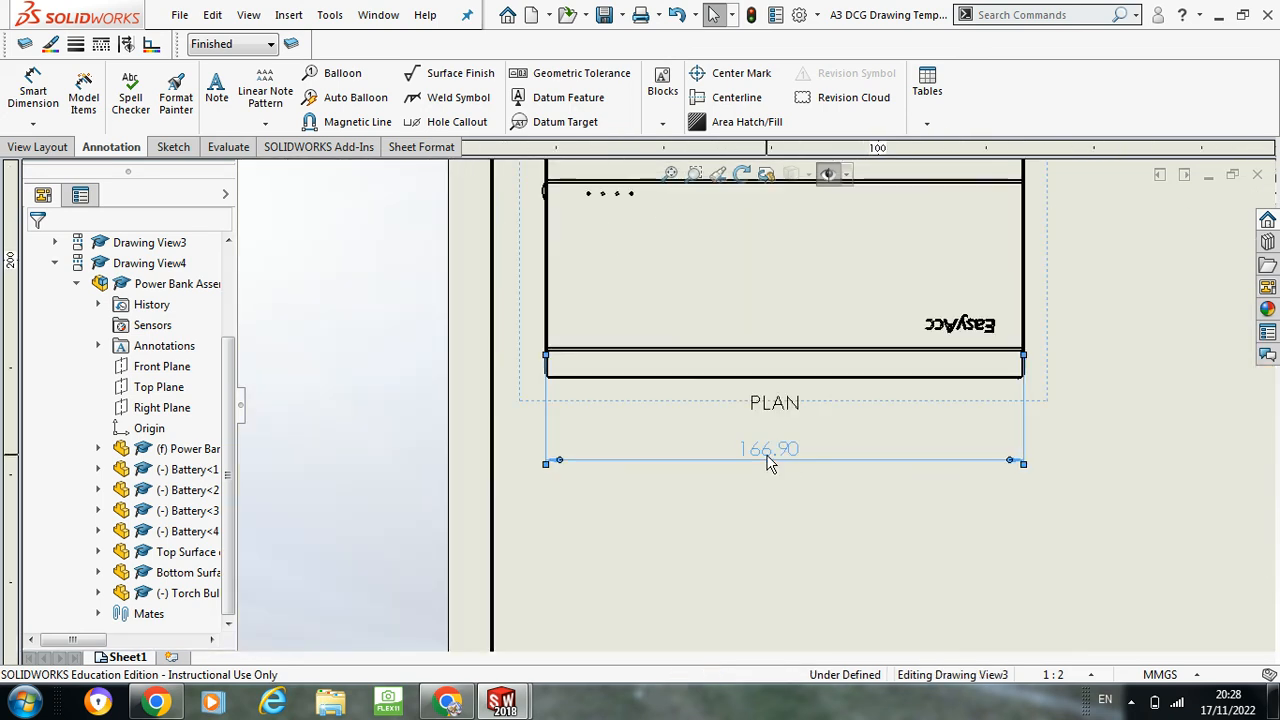
left_click(768, 459)
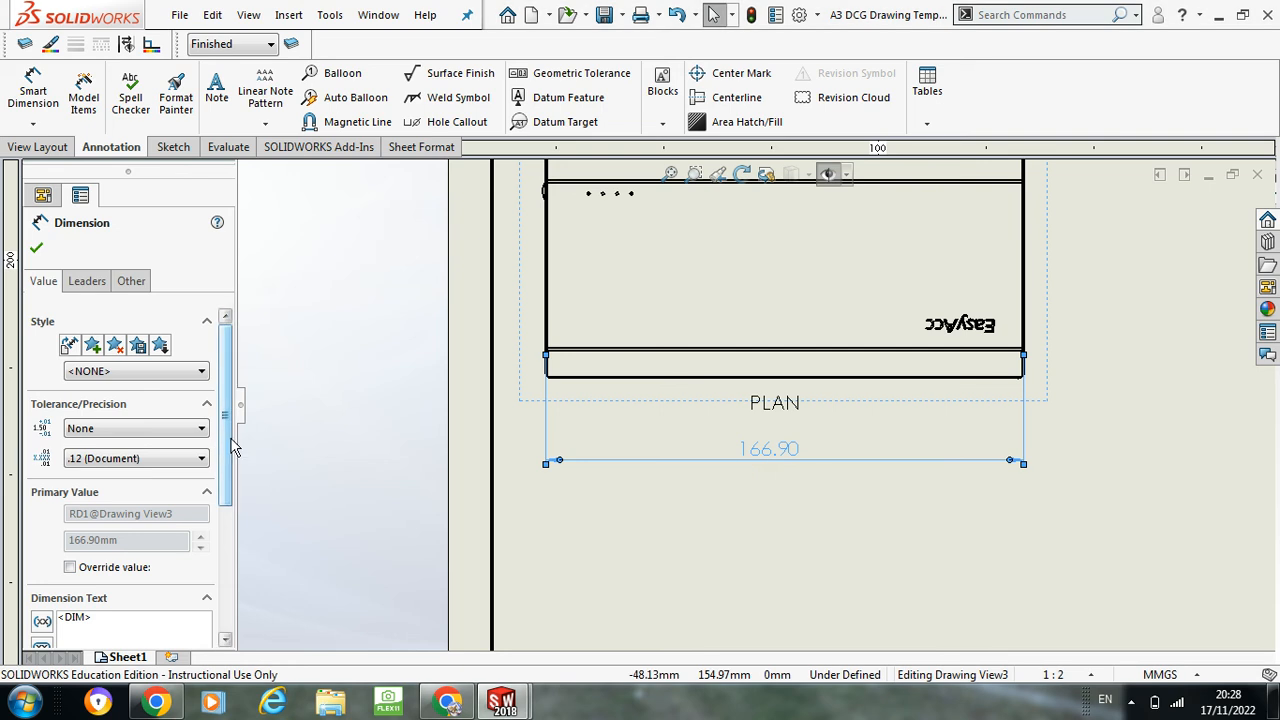
scroll(231, 447, "down", 3)
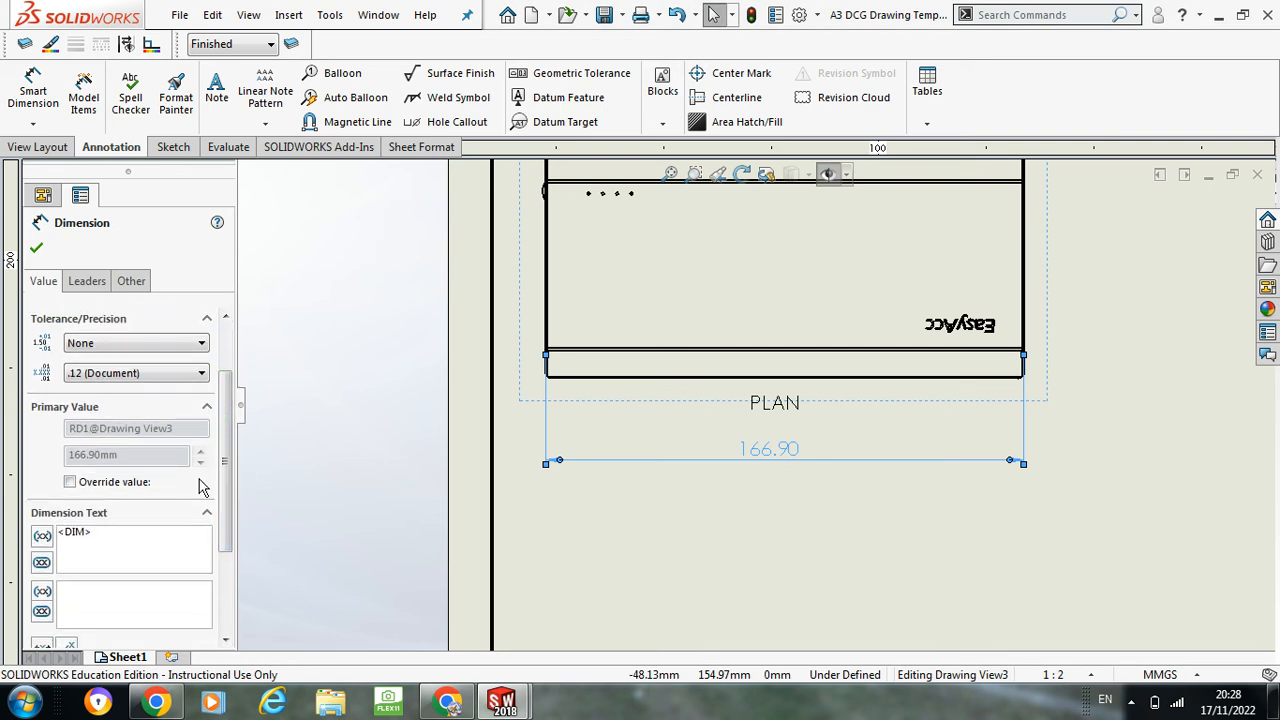
left_click(70, 482)
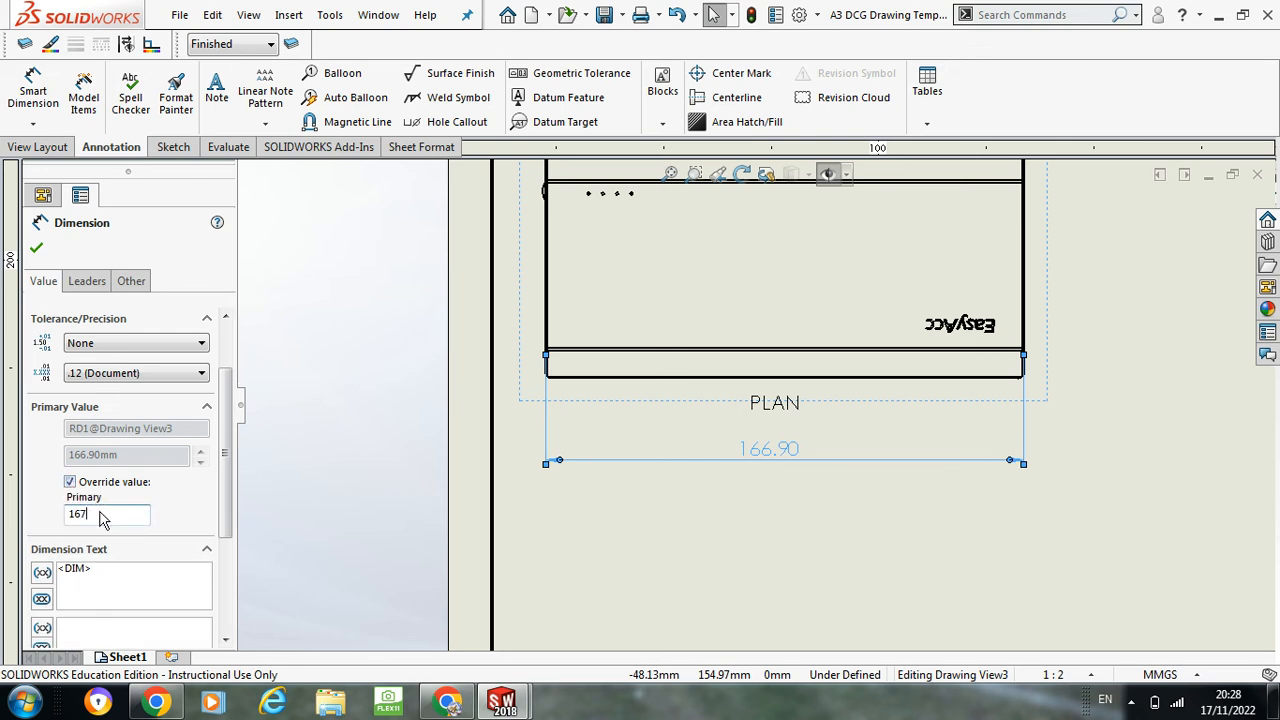
left_click(37, 252)
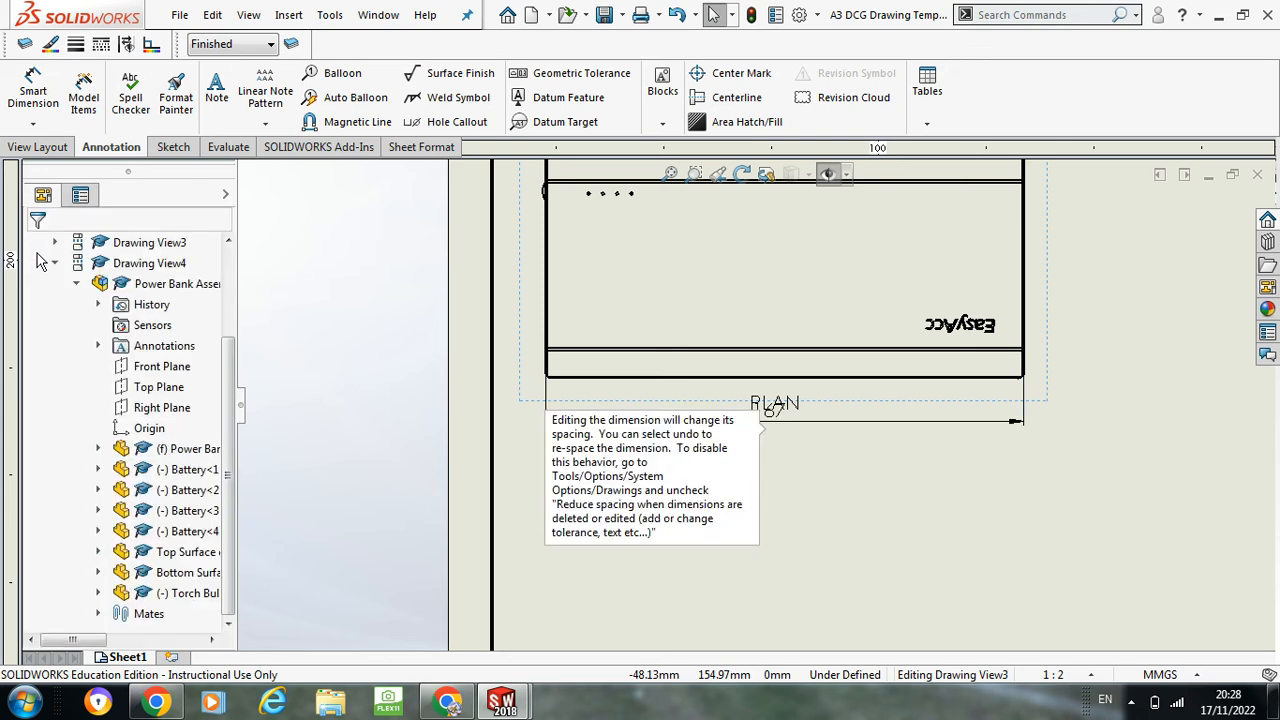
Step: Move the 167 dimension down so that it sits clear beneath the "PLAN" label
left_click(797, 475)
left_click_drag(778, 436, 778, 460)
scroll(914, 451, "up", 5)
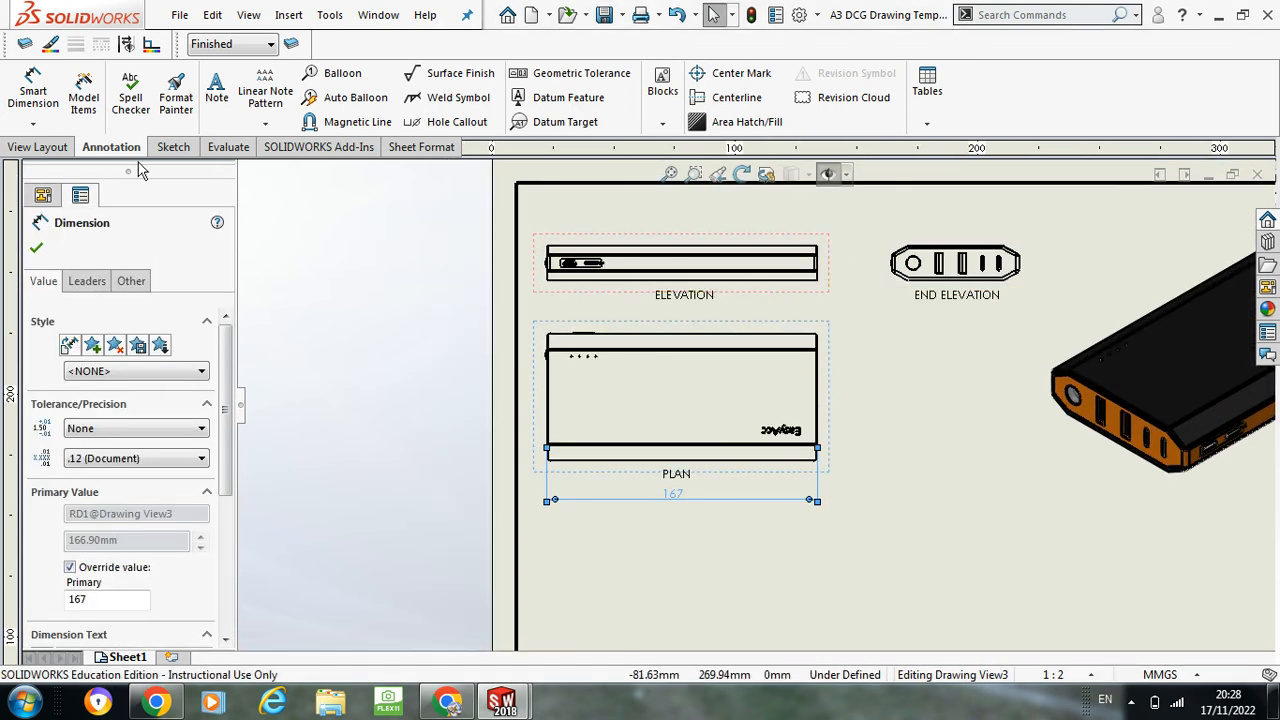
Step: Dimension the plan view's overall width between its two long outer edges, placing the dimension to the right of the view
left_click(55, 105)
scroll(666, 343, "up", 3)
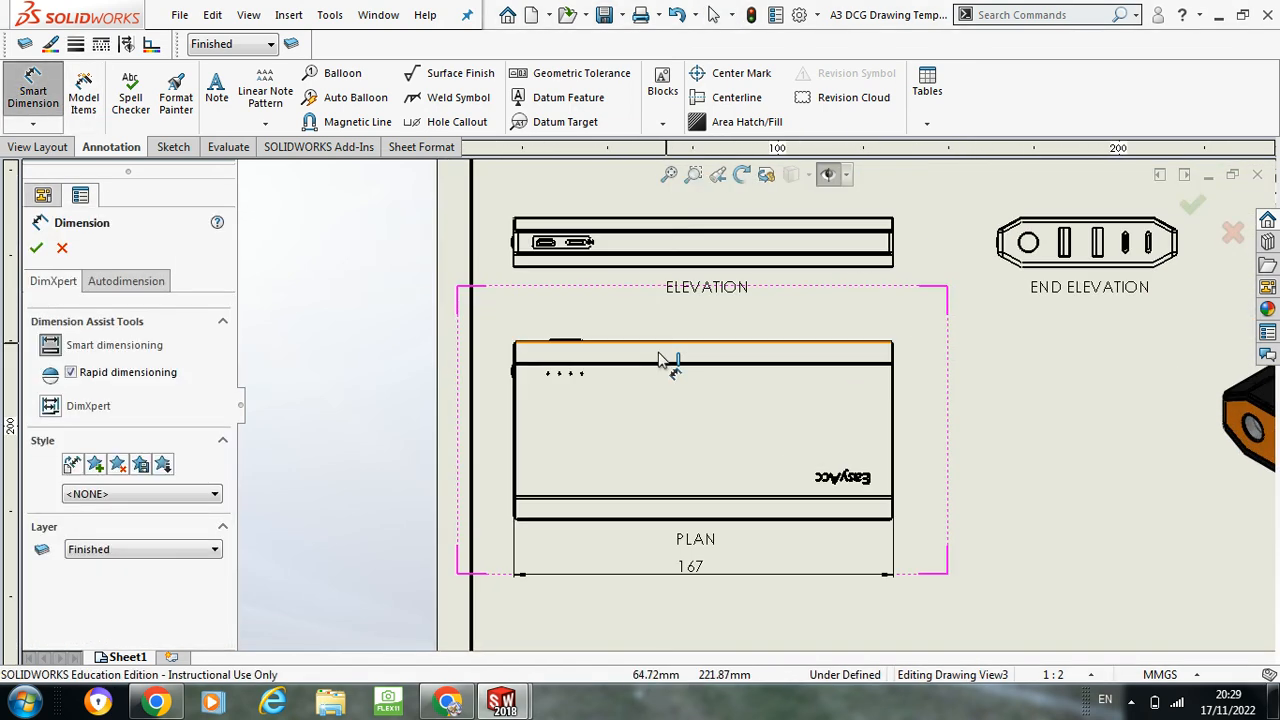
scroll(757, 349, "up", 6)
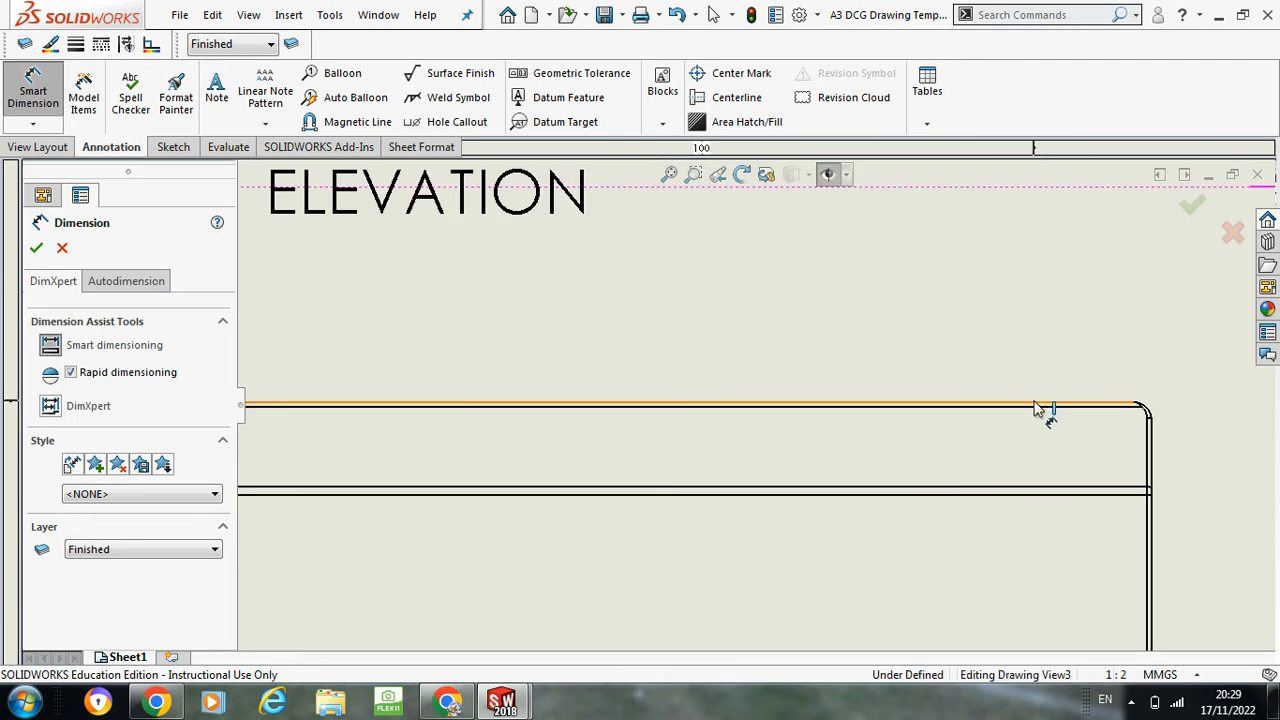
left_click(1036, 405)
scroll(1040, 406, "down", 6)
scroll(765, 550, "up", 6)
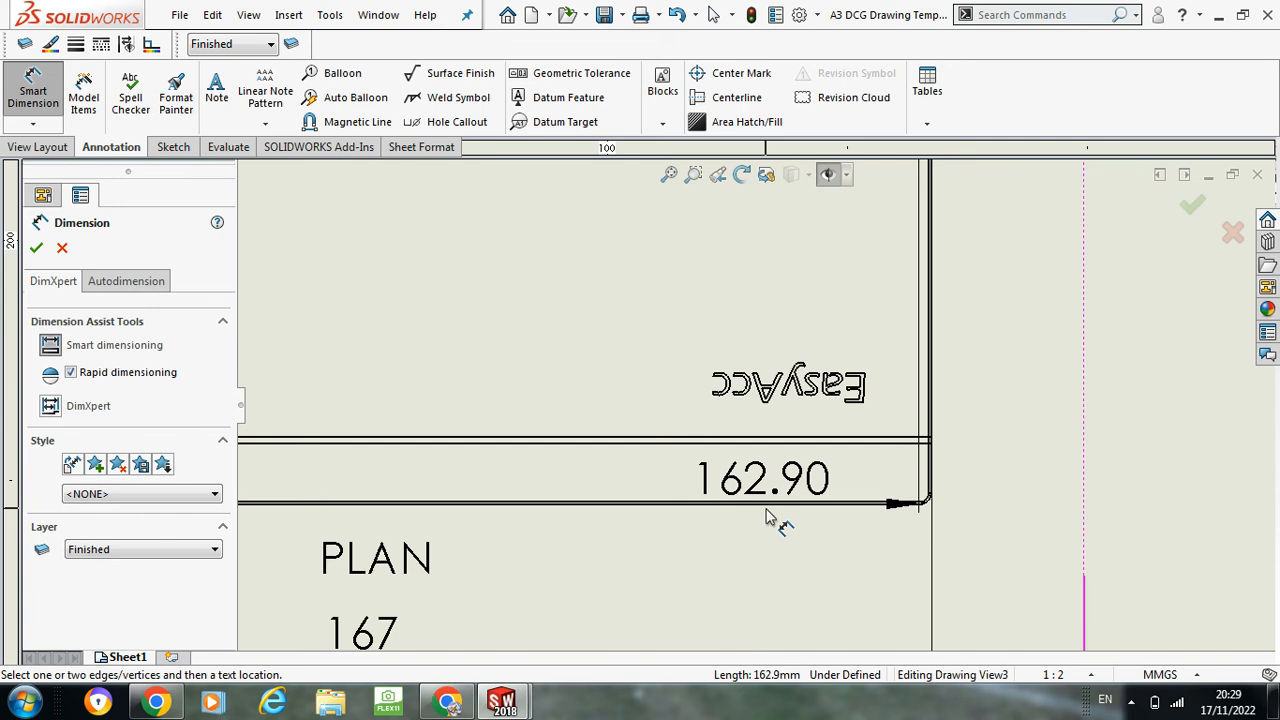
left_click(766, 508)
scroll(1003, 409, "down", 4)
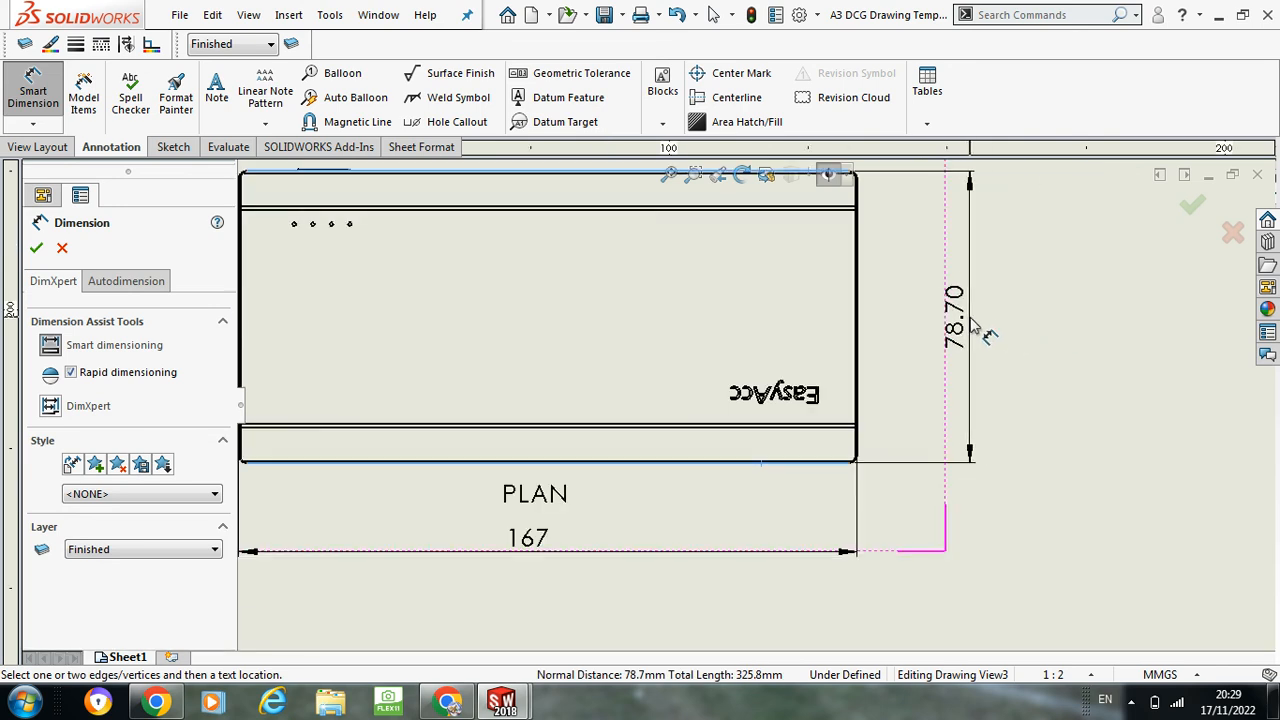
left_click(963, 325)
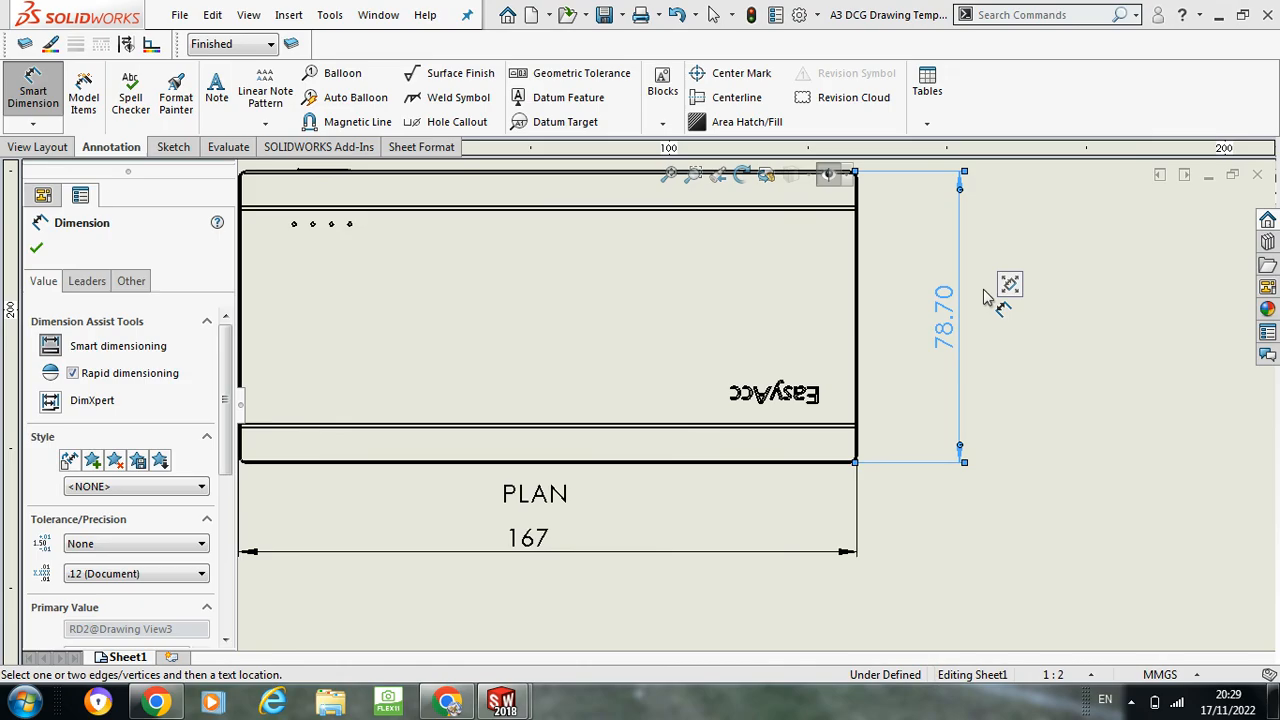
Step: Dimension the elevation's overall height between its lower and upper outer edges, placing the dimension to the right of the view
scroll(756, 404, "up", 3)
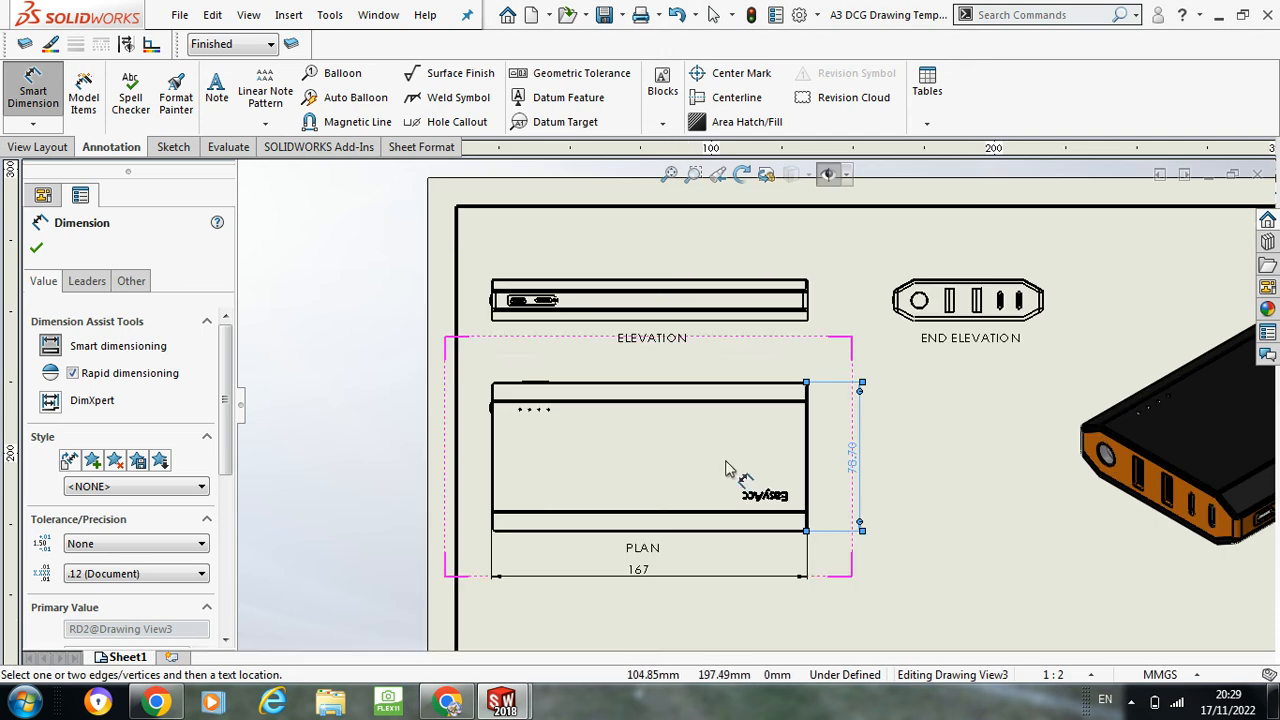
scroll(665, 287, "down", 2)
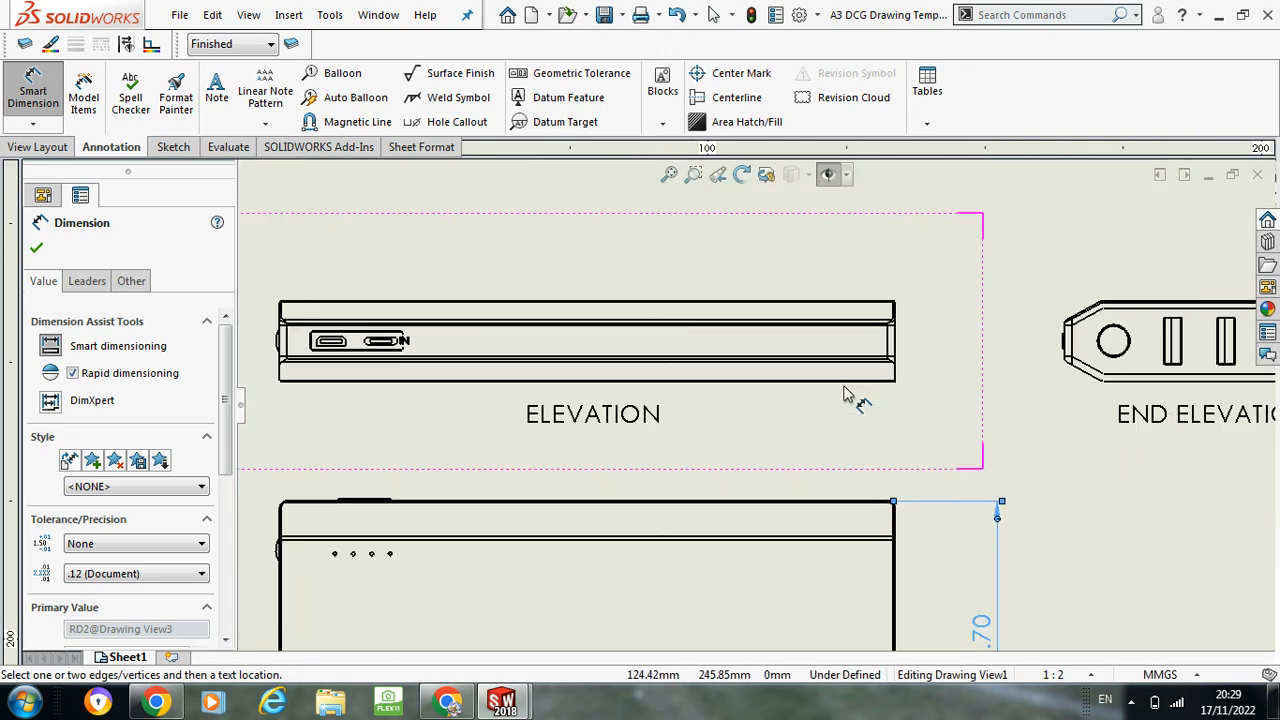
scroll(855, 393, "down", 2)
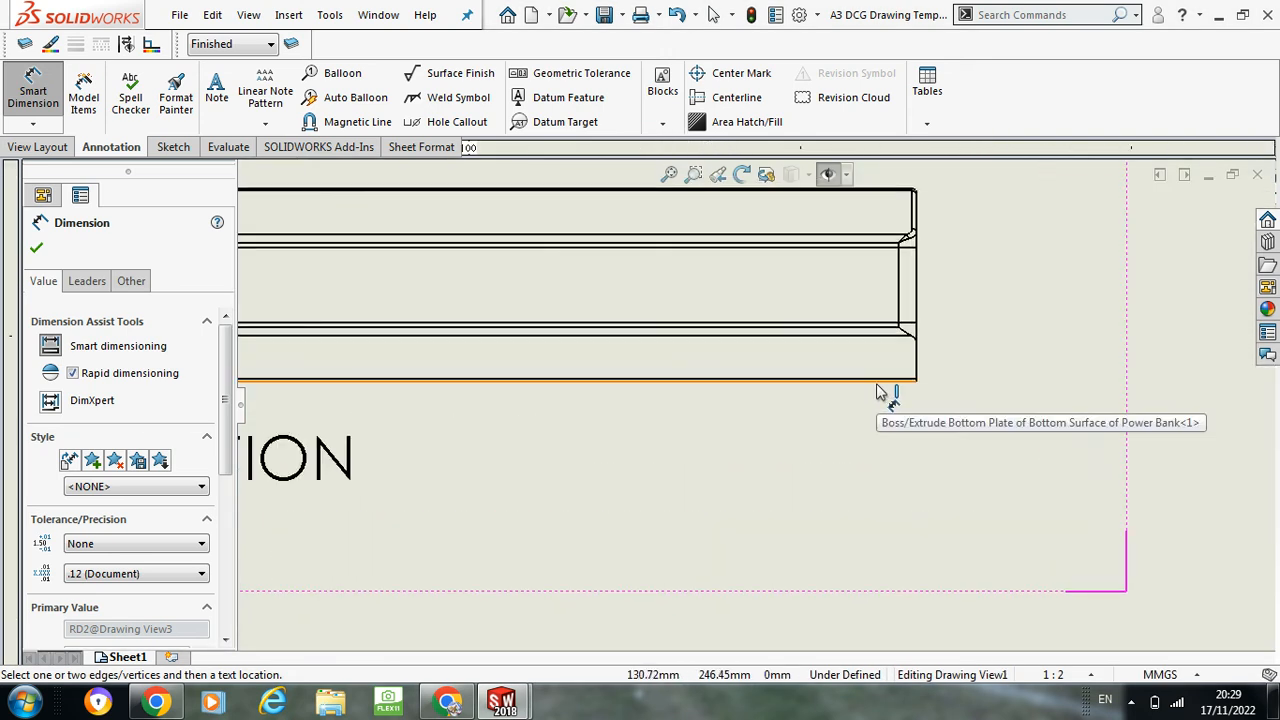
left_click(880, 380)
scroll(900, 210, "down", 3)
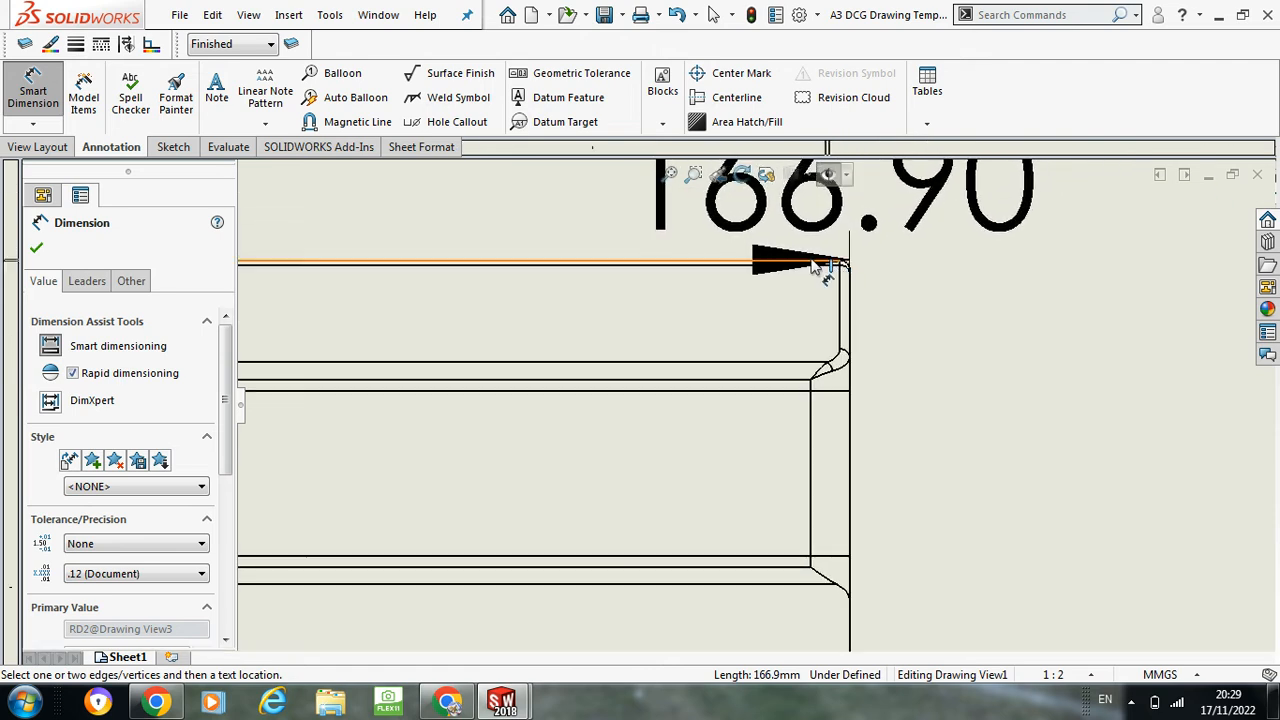
left_click(742, 264)
scroll(857, 437, "up", 4)
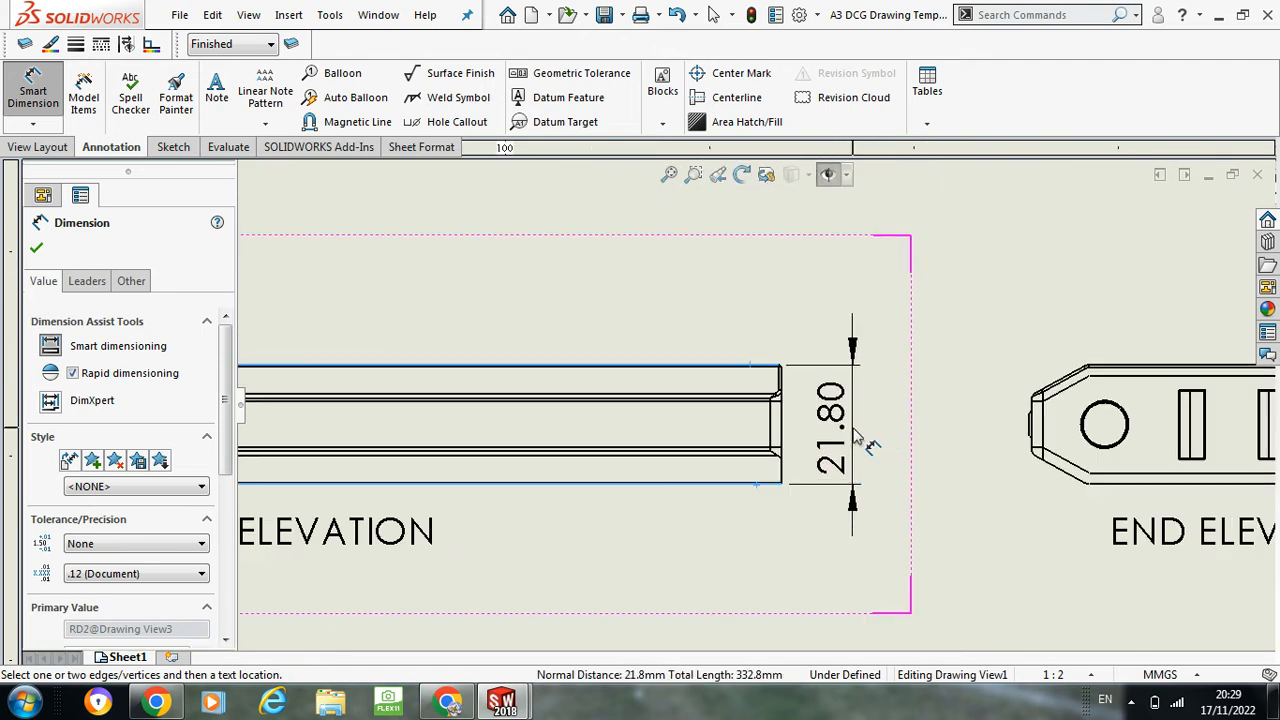
left_click(878, 443)
scroll(830, 440, "up", 3)
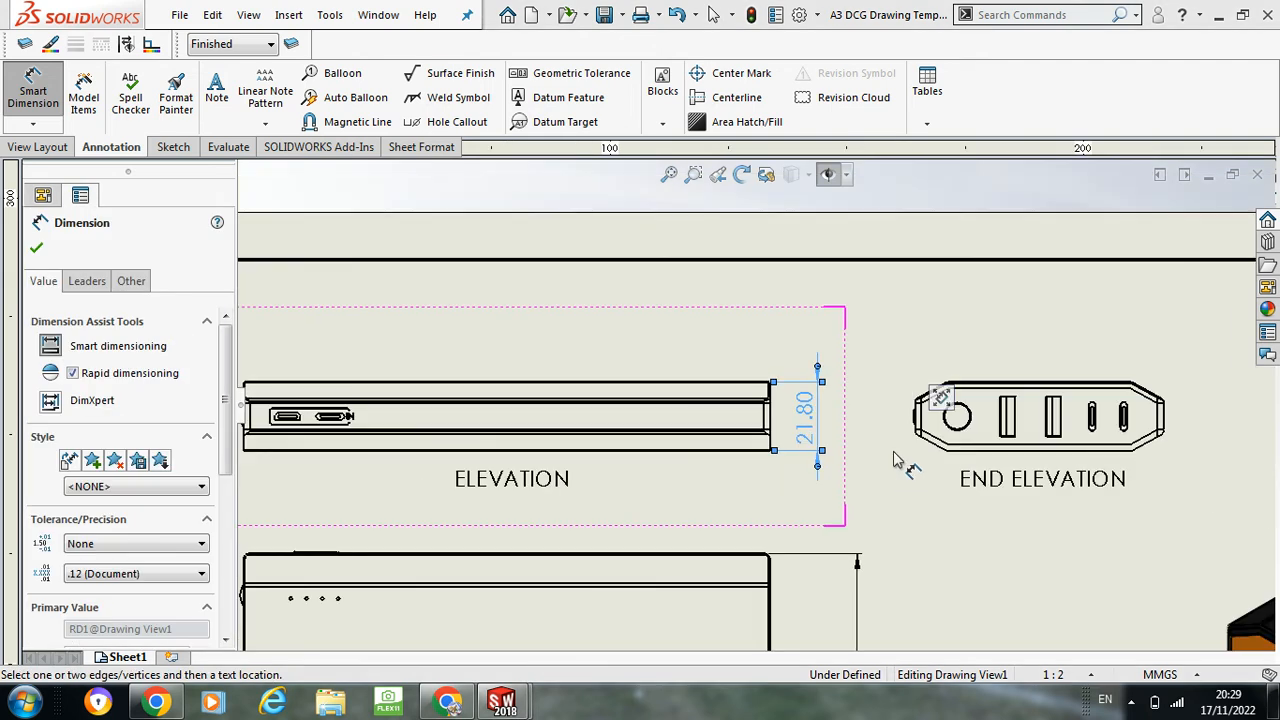
Step: Dimension the length of the charging port recess in the elevation, placing the dimension above the view, and finish dimensioning
scroll(600, 450, "up", 3)
scroll(650, 410, "down", 8)
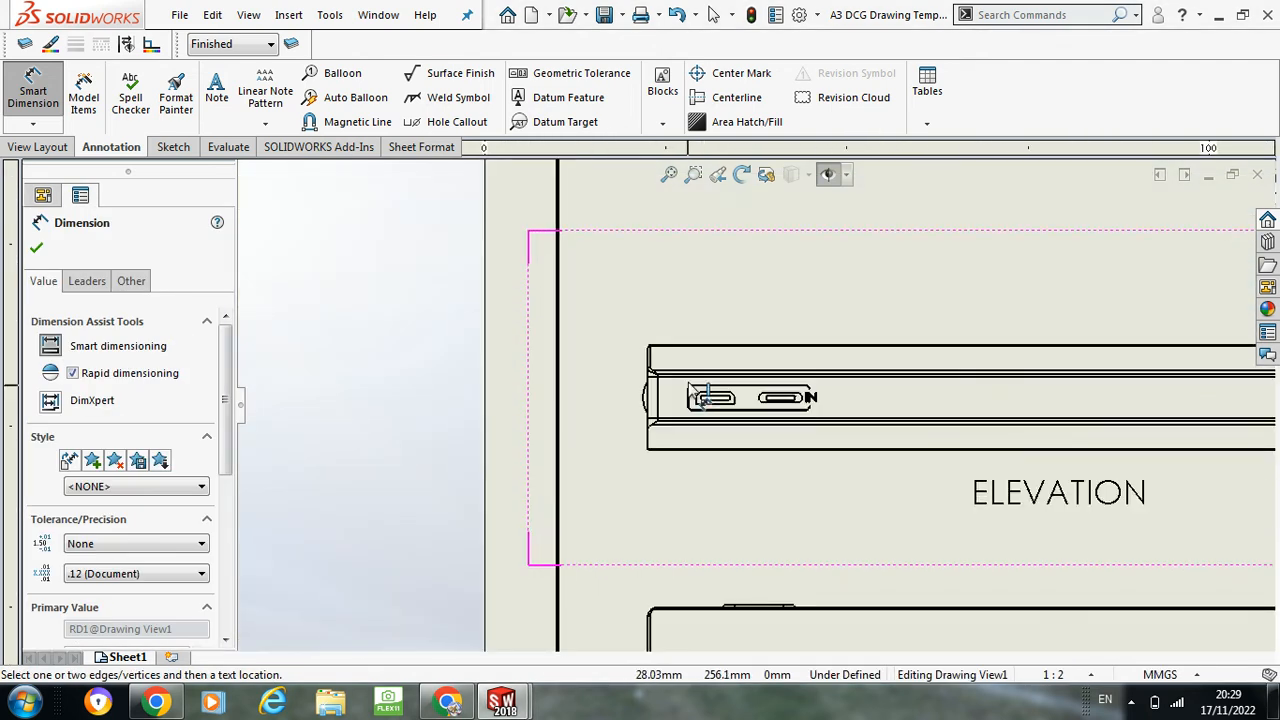
scroll(724, 395, "down", 5)
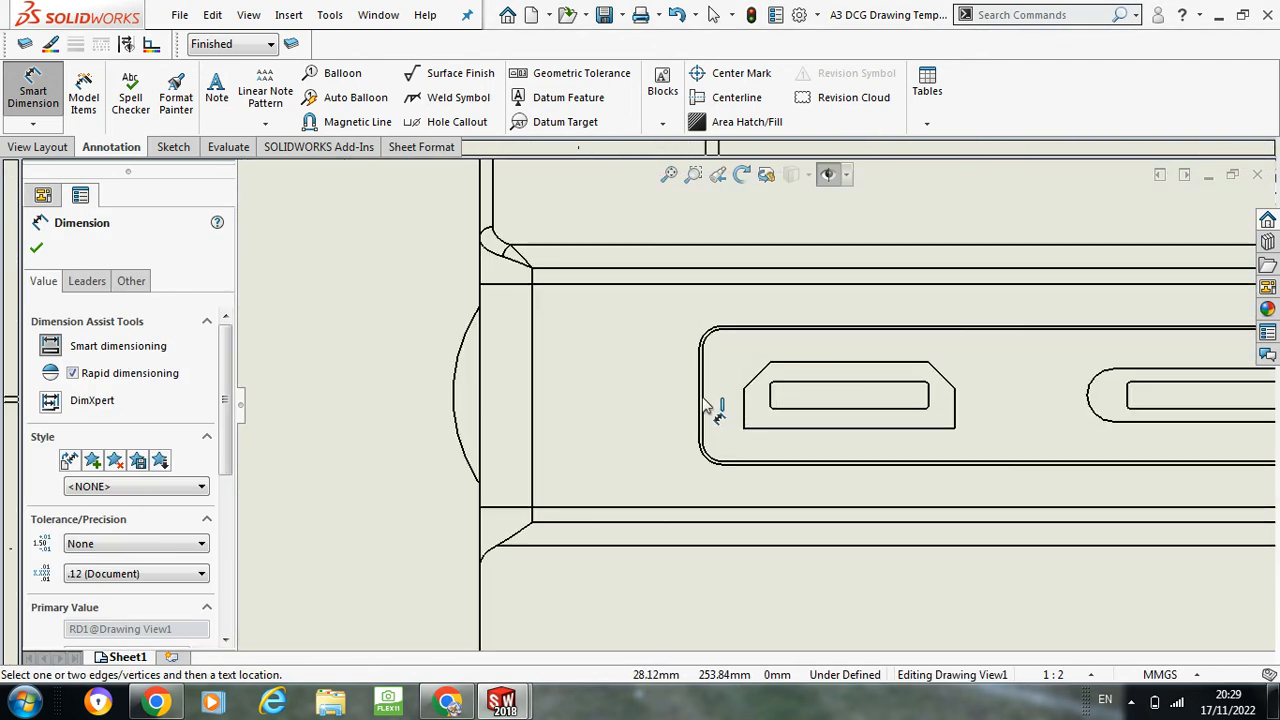
left_click(702, 405)
scroll(915, 415, "up", 2)
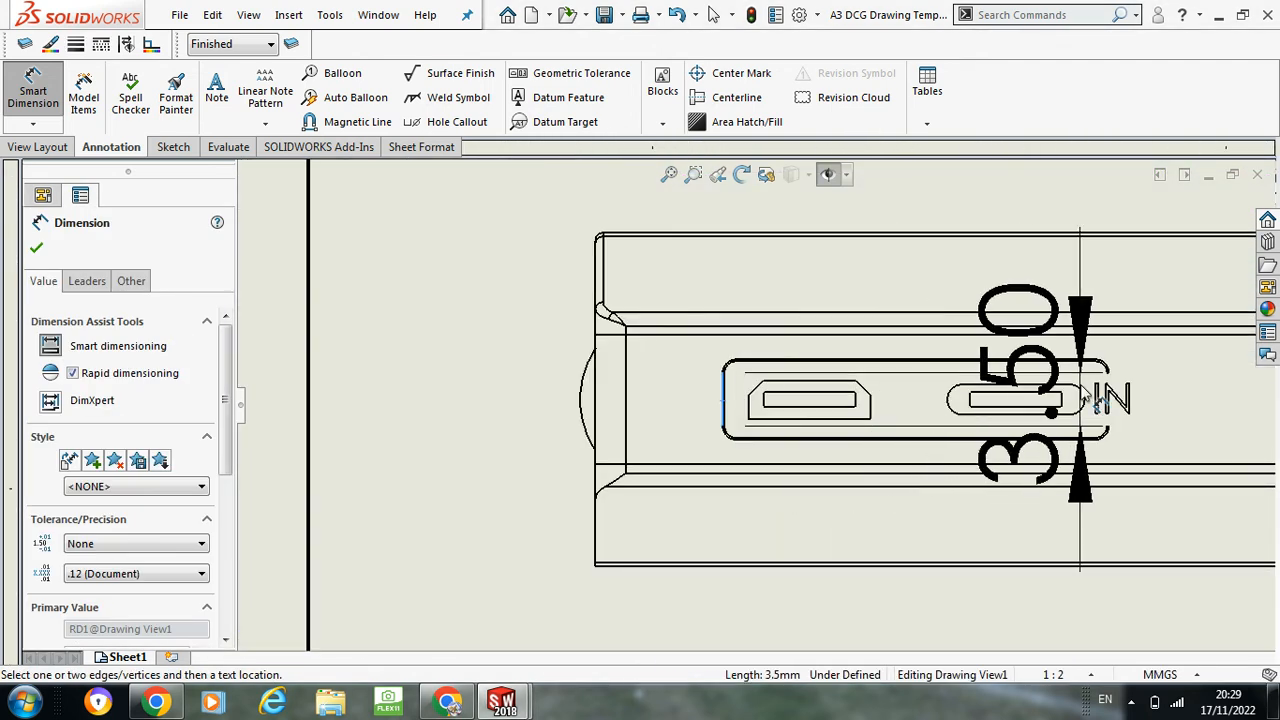
scroll(1090, 385, "down", 2)
scroll(1092, 380, "down", 5)
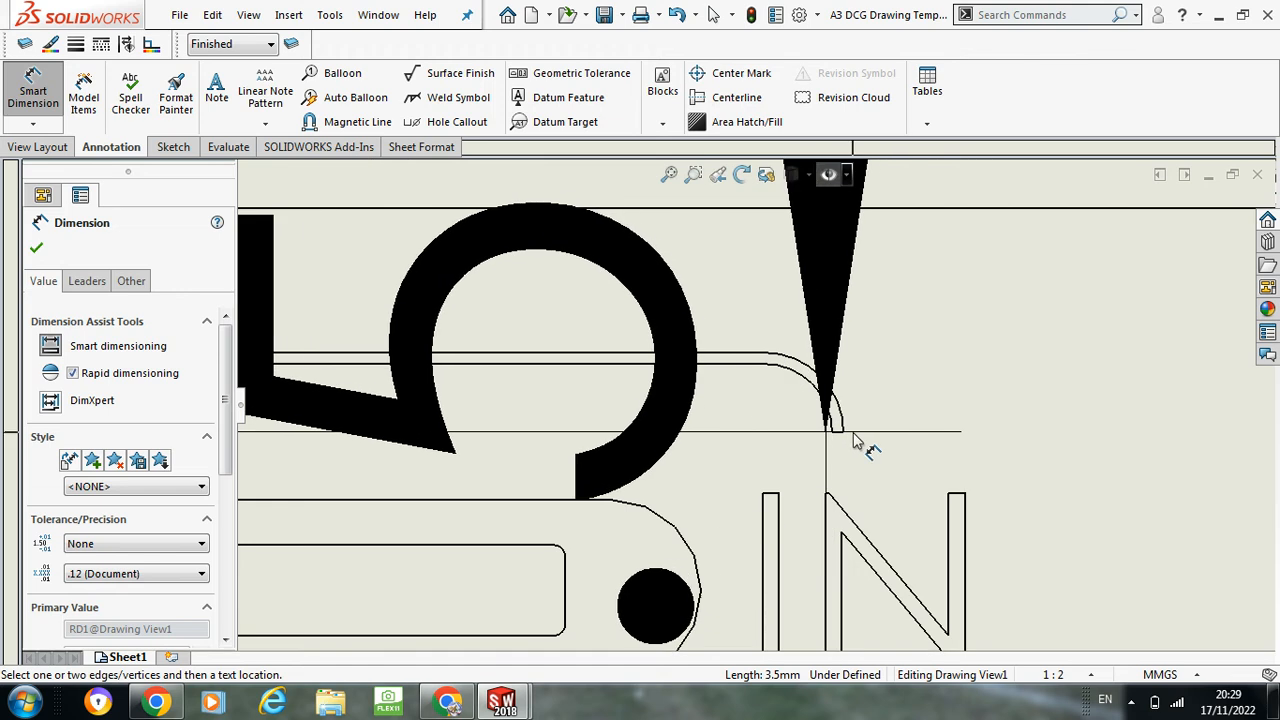
left_click(843, 437)
scroll(855, 330, "up", 8)
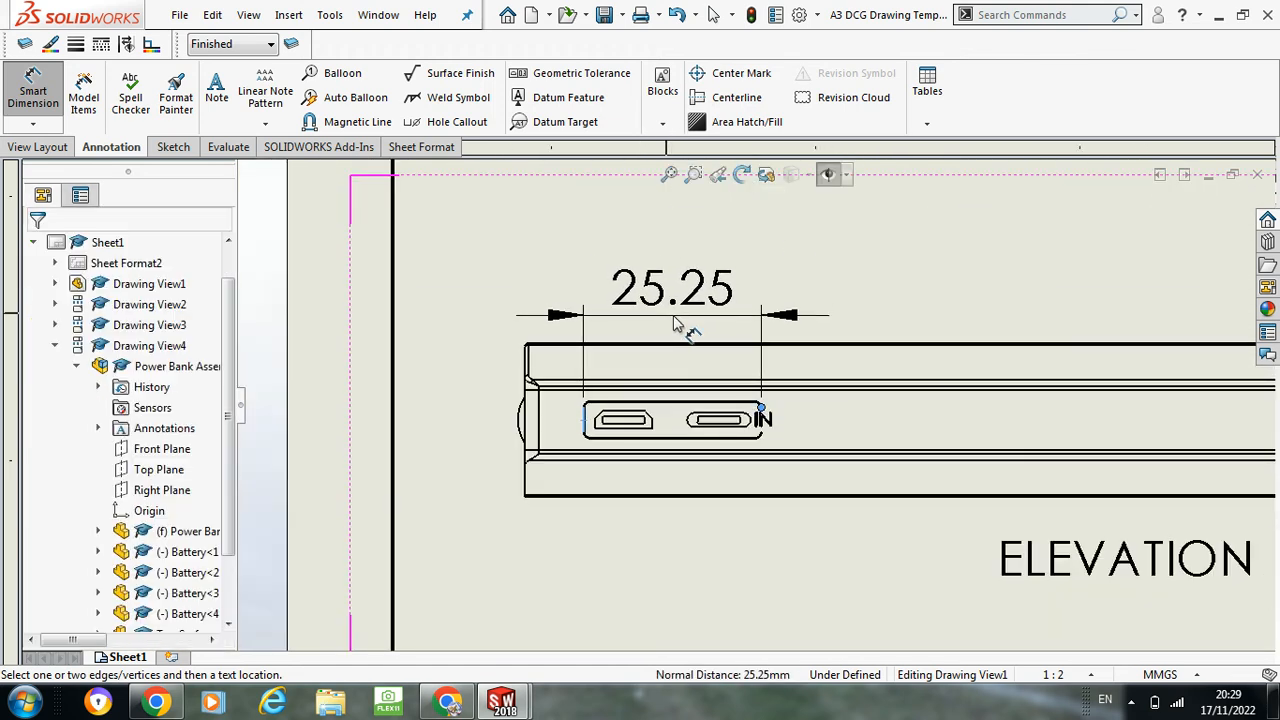
left_click(673, 315)
key("Escape")
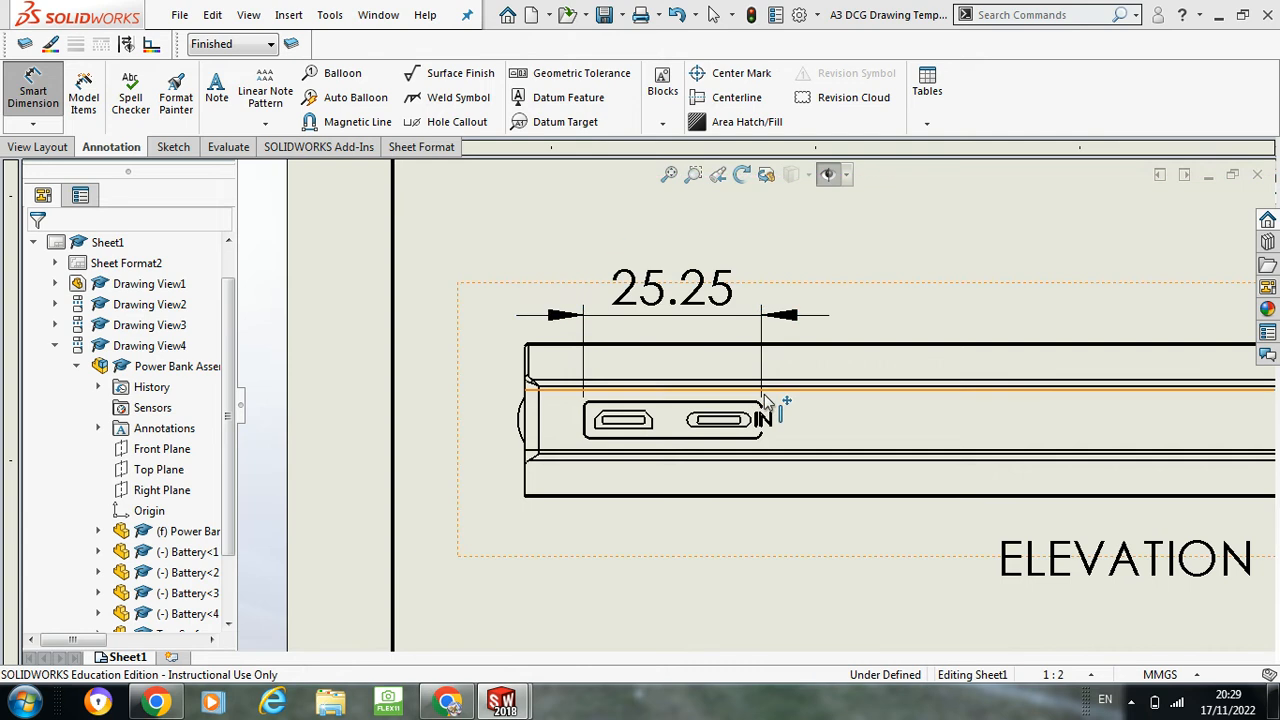
Step: Dimension the horizontal distance between the inner vertical edges at both ends of the end elevation, placing the dimension above the view
scroll(1008, 430, "up", 8)
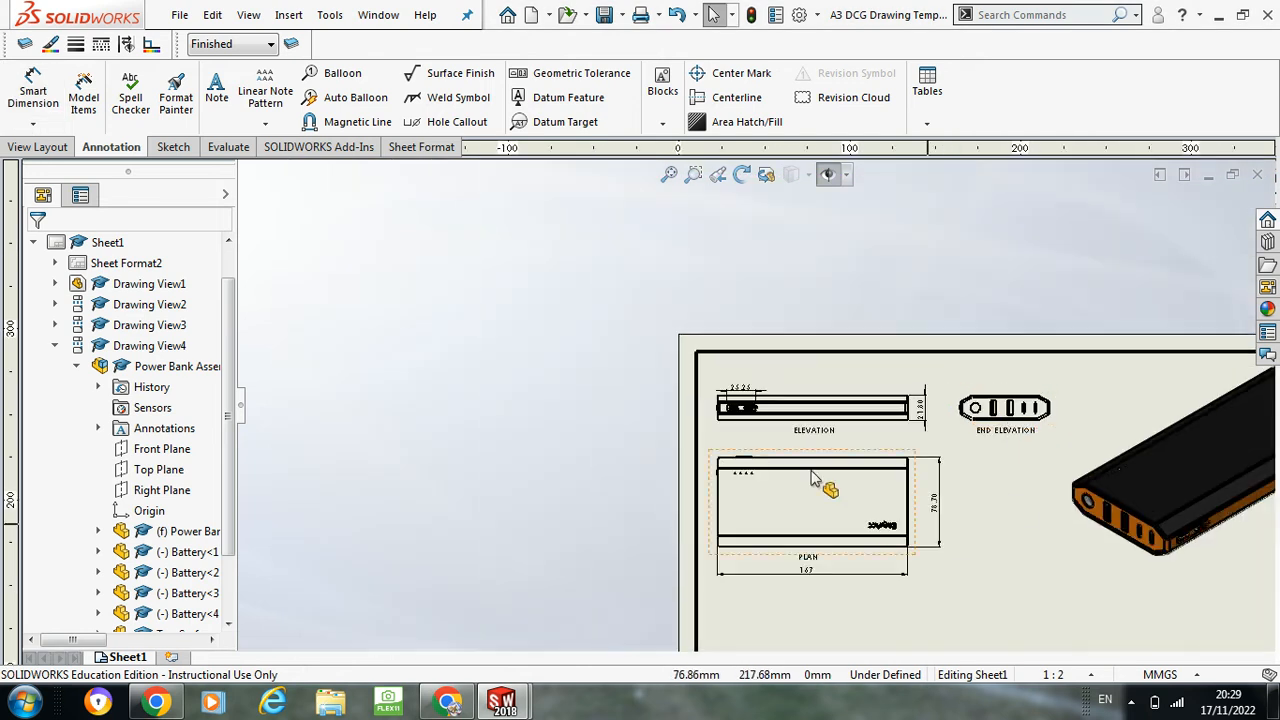
scroll(988, 467, "down", 3)
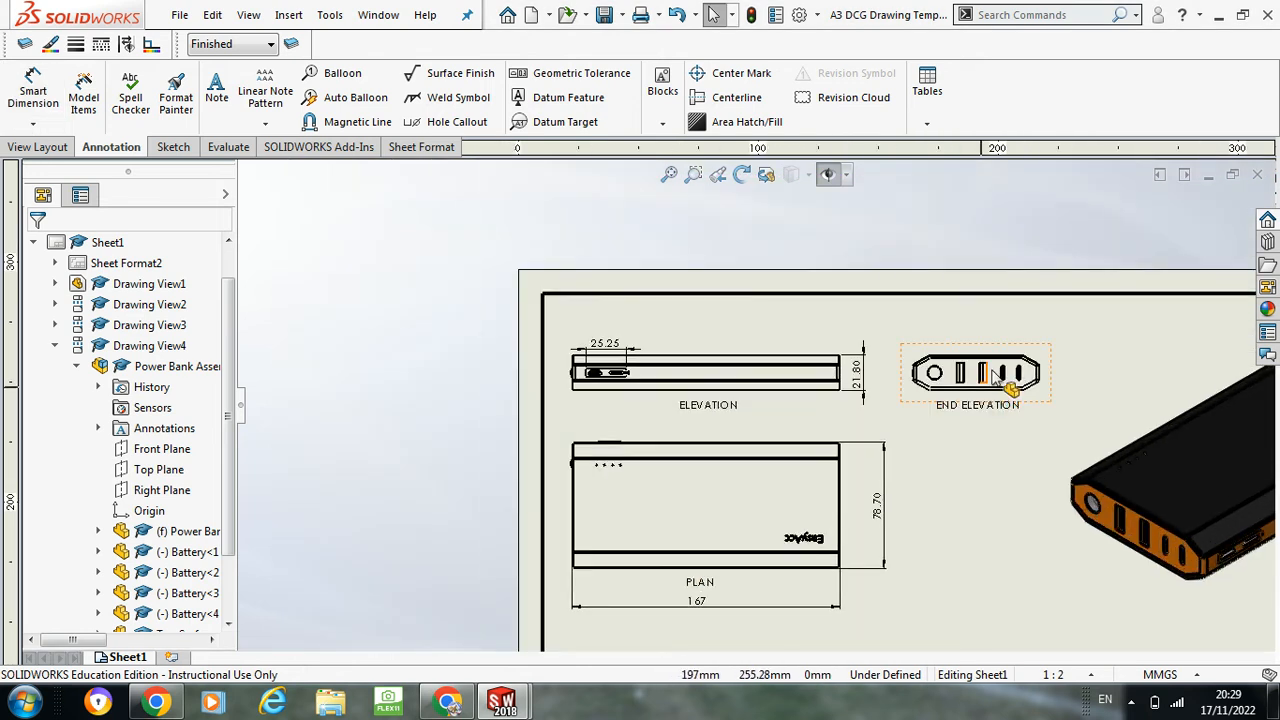
scroll(1001, 407, "down", 2)
scroll(921, 389, "down", 2)
scroll(895, 388, "down", 3)
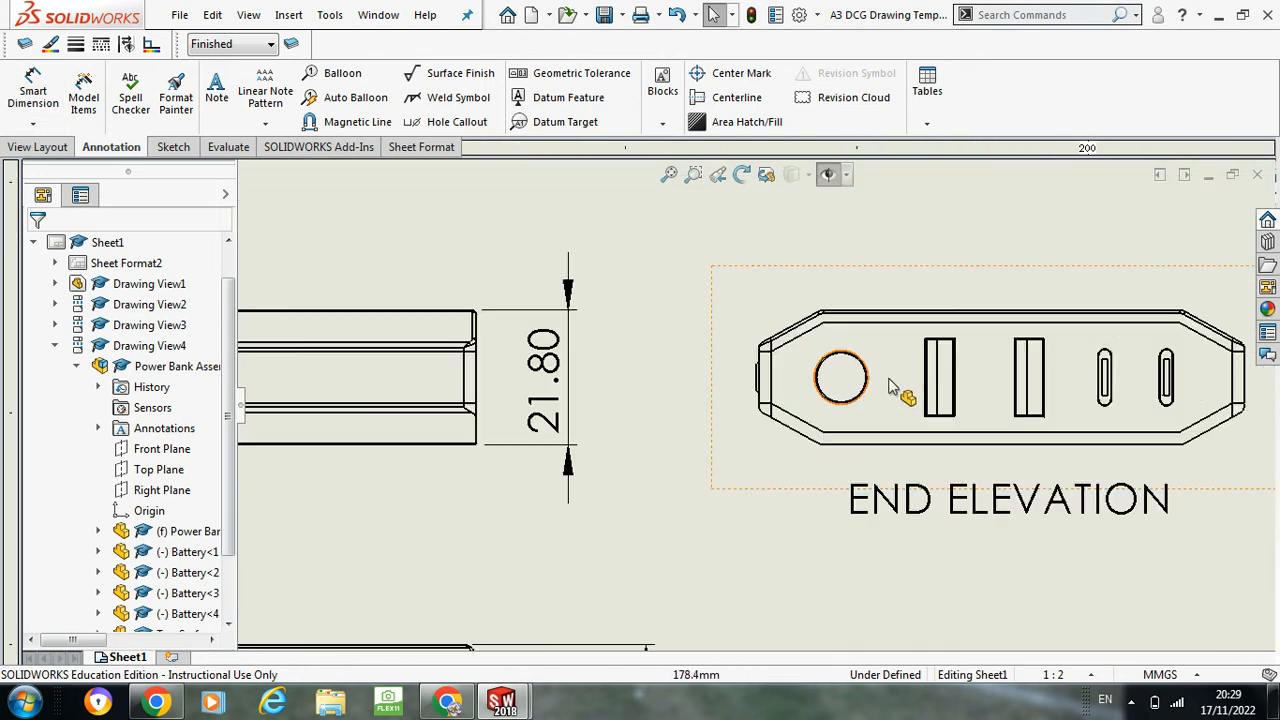
left_click(772, 388)
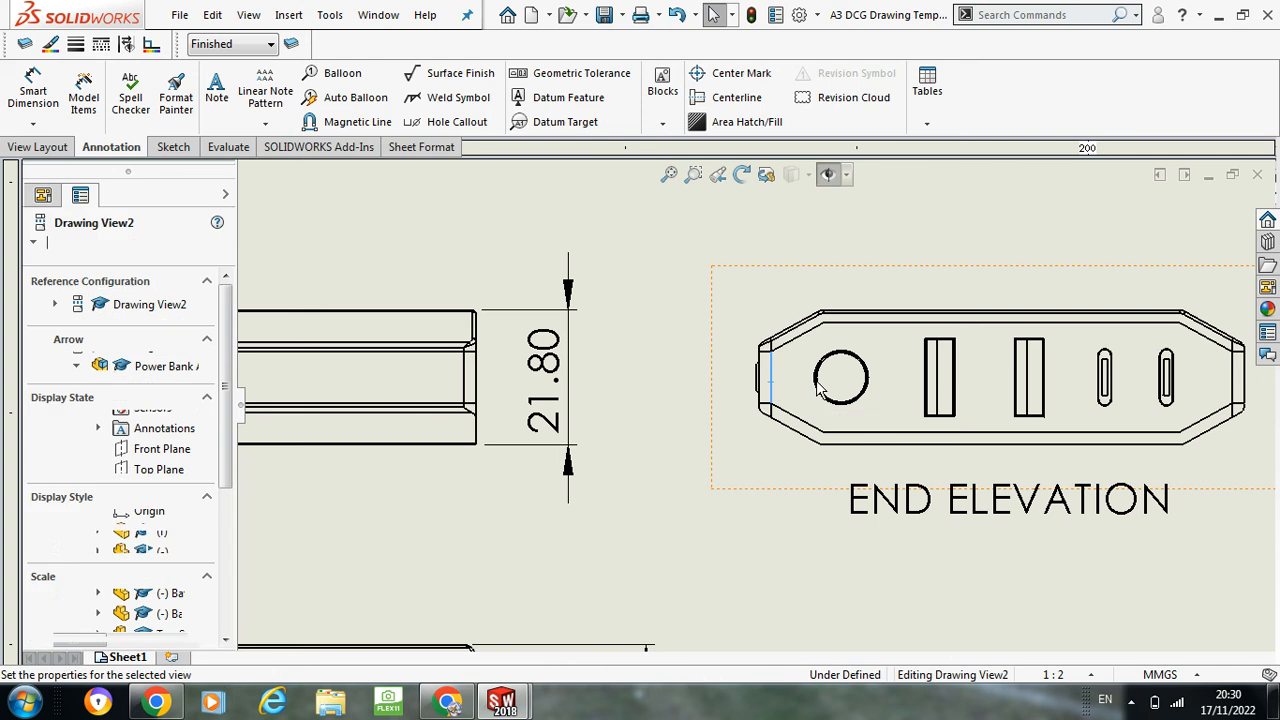
left_click(1237, 390)
left_click(55, 90)
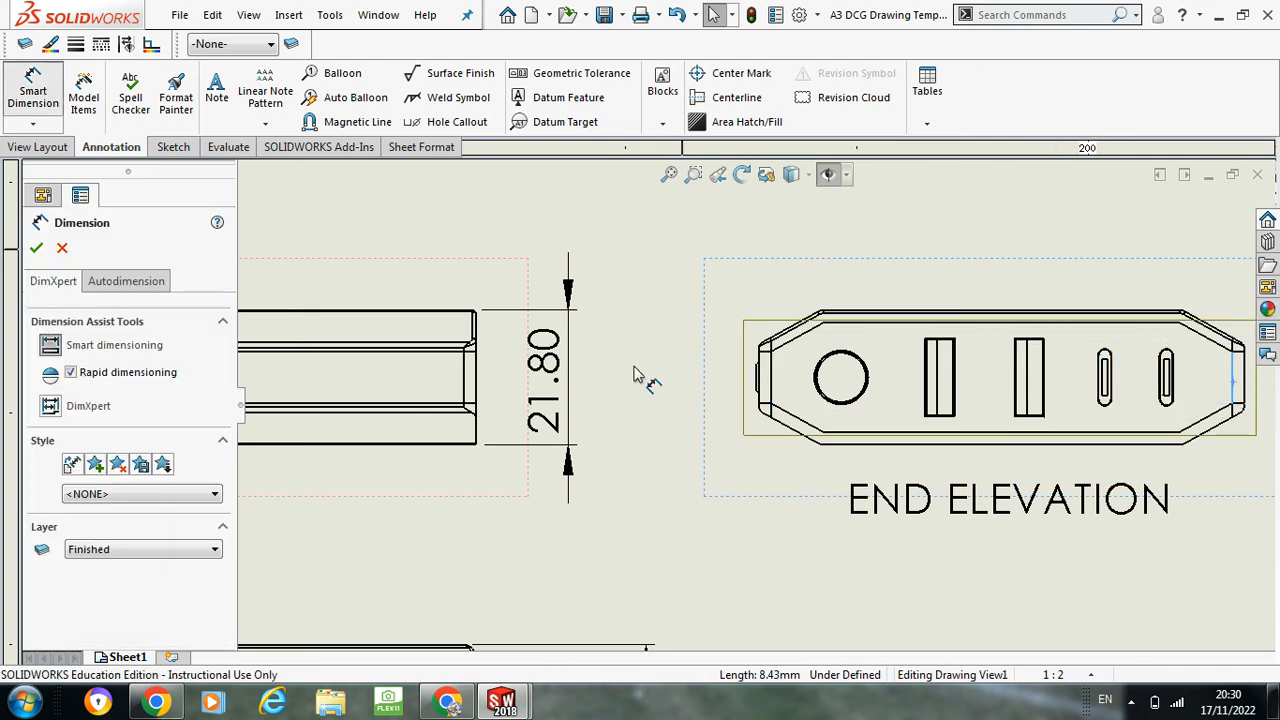
left_click(774, 380)
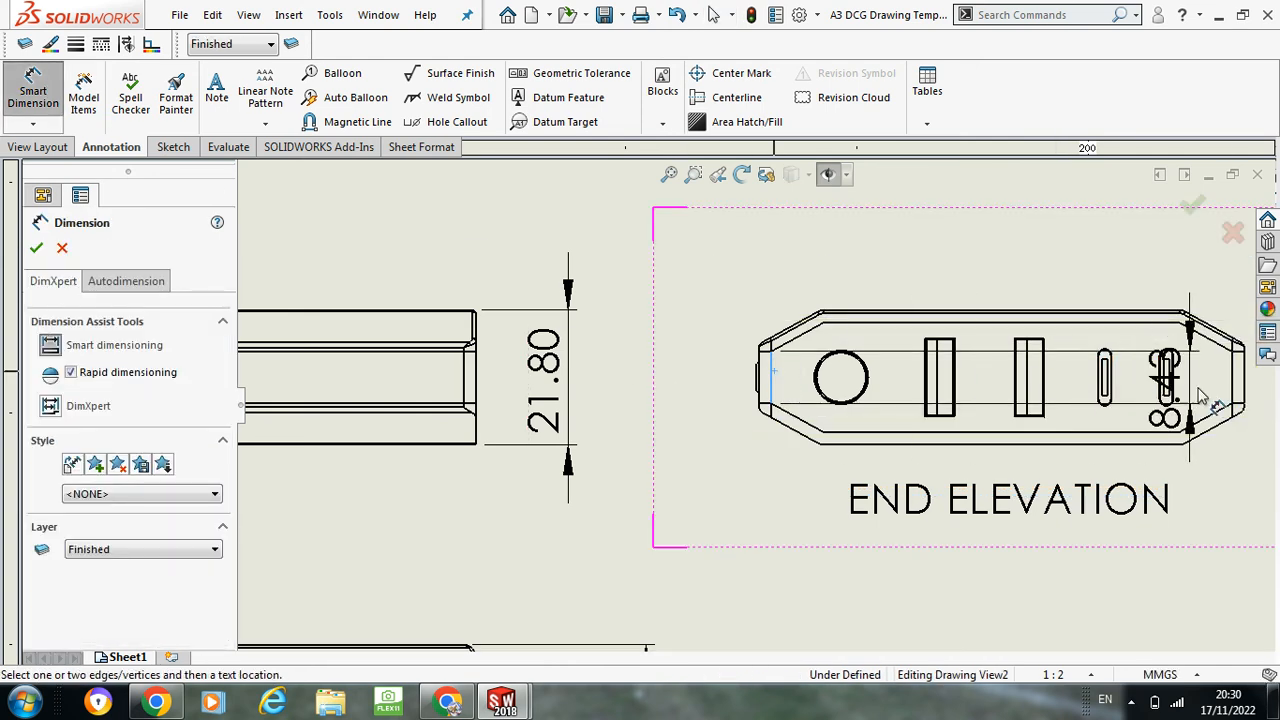
left_click(1235, 392)
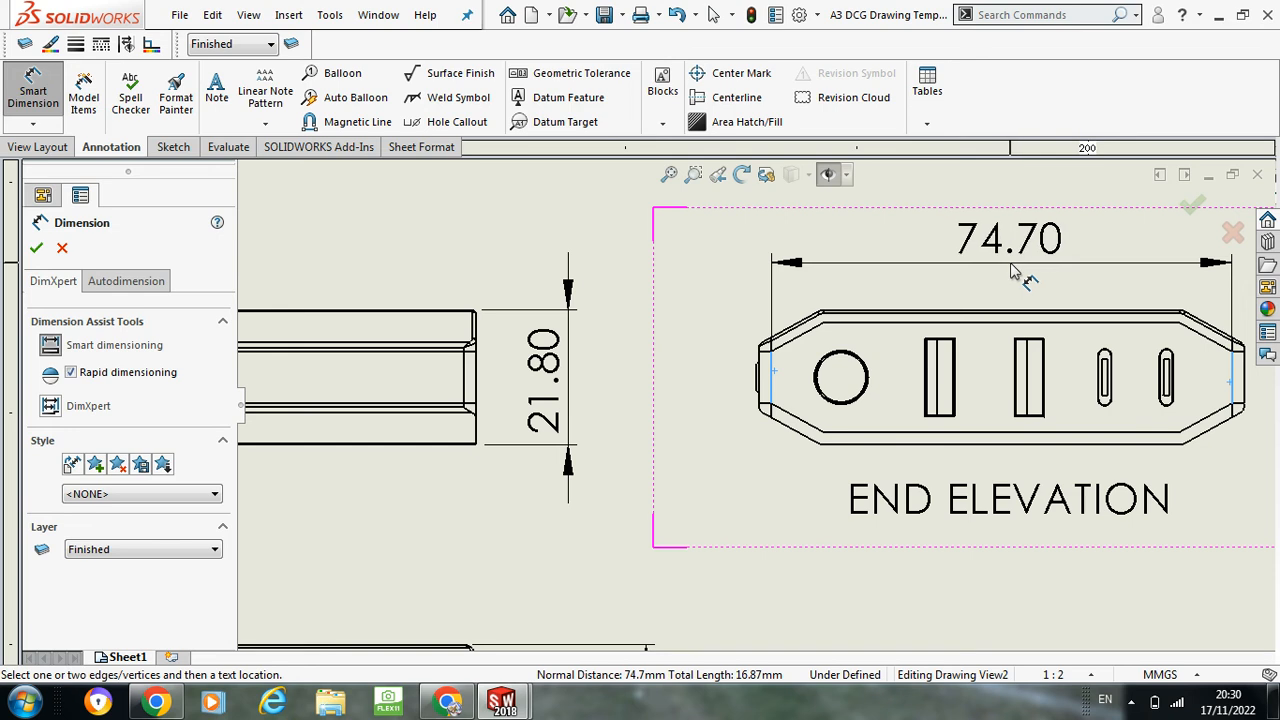
left_click(1012, 270)
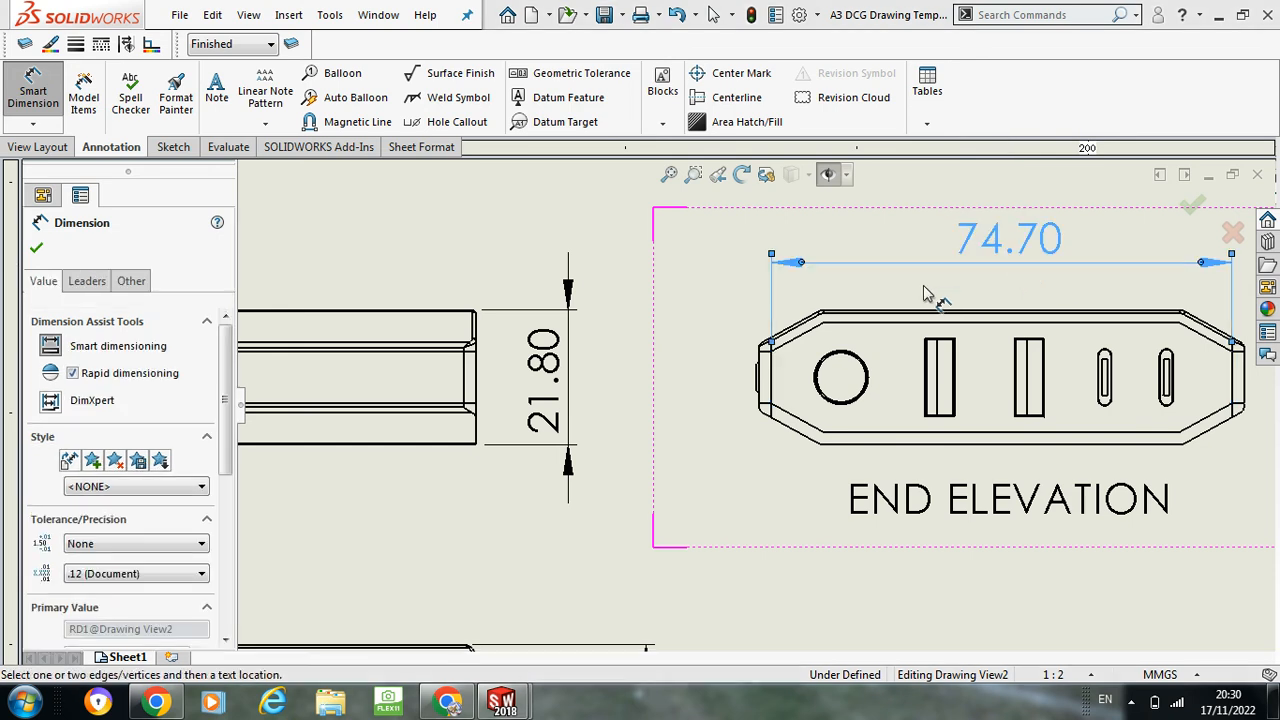
Step: Dimension the angle between the end elevation's lower left sloping edge and its bottom edge, placing it to the left of the view
left_click(793, 432)
scroll(825, 438, "down", 5)
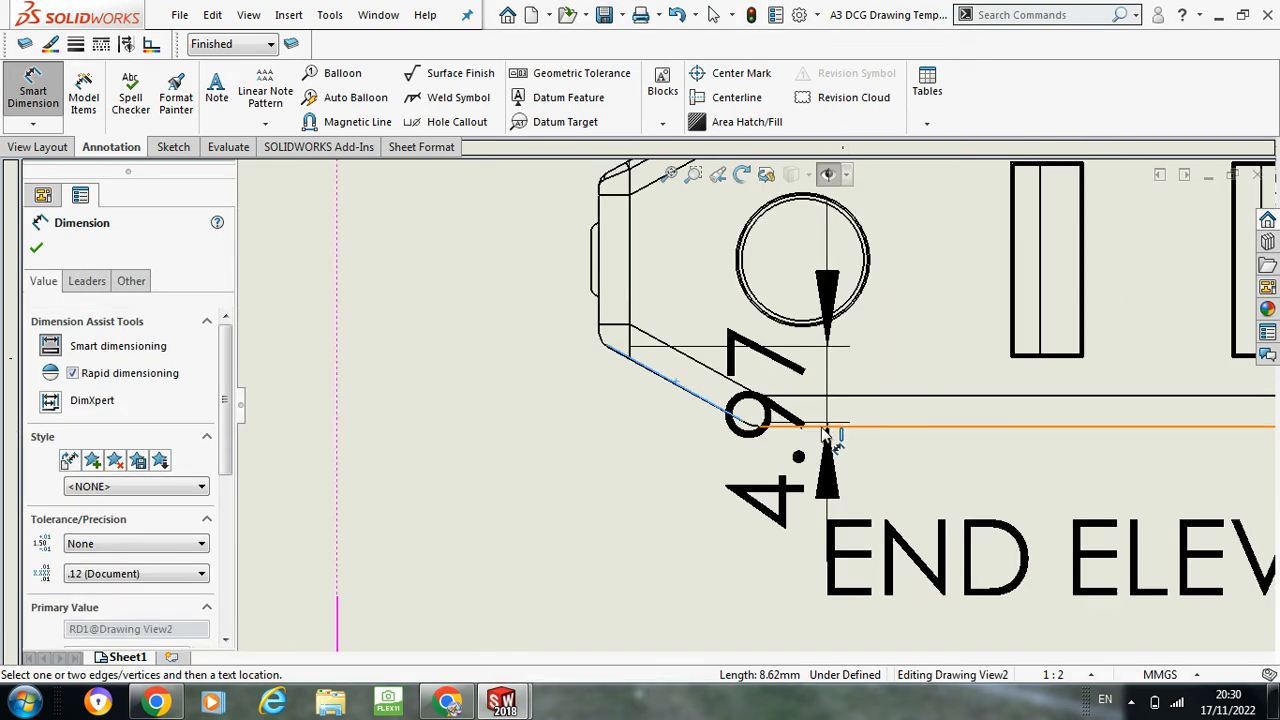
left_click(813, 428)
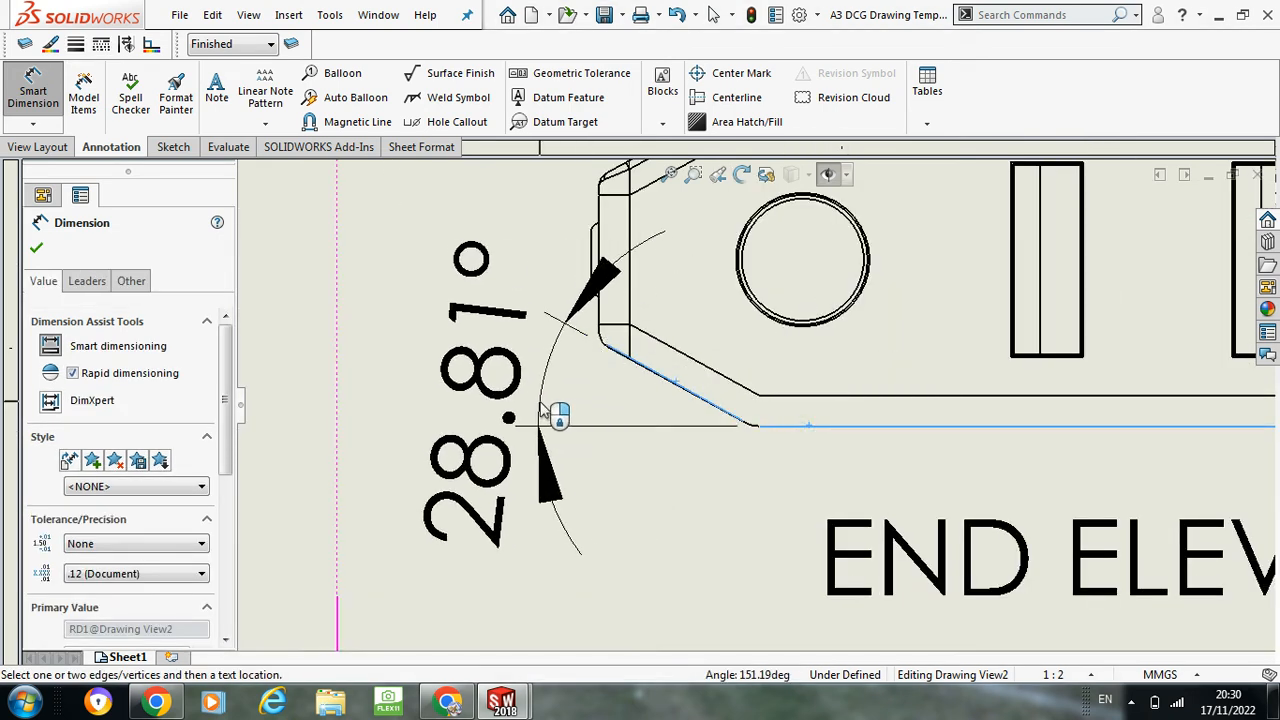
left_click(503, 389)
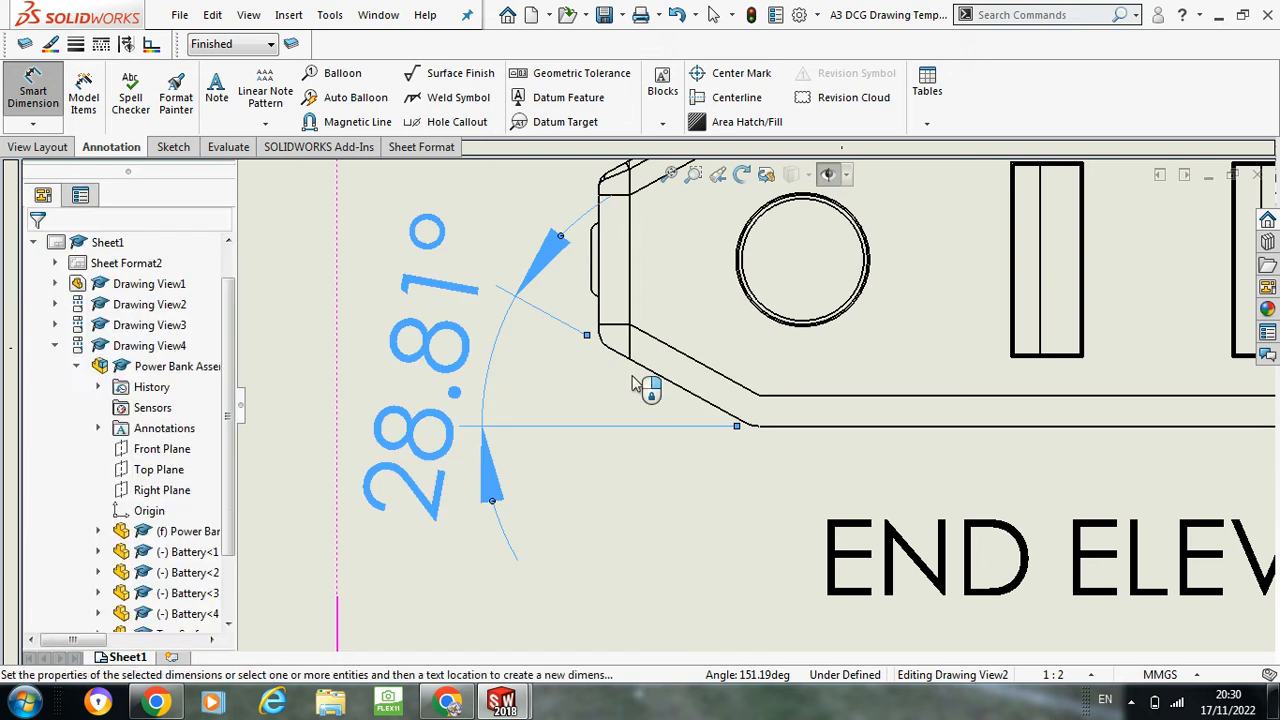
Step: Dimension the diameter of the circular port in the end elevation, placing the dimension above and left of the view, and finish dimensioning
scroll(747, 419, "up", 3)
scroll(803, 375, "up", 2)
scroll(780, 360, "down", 8)
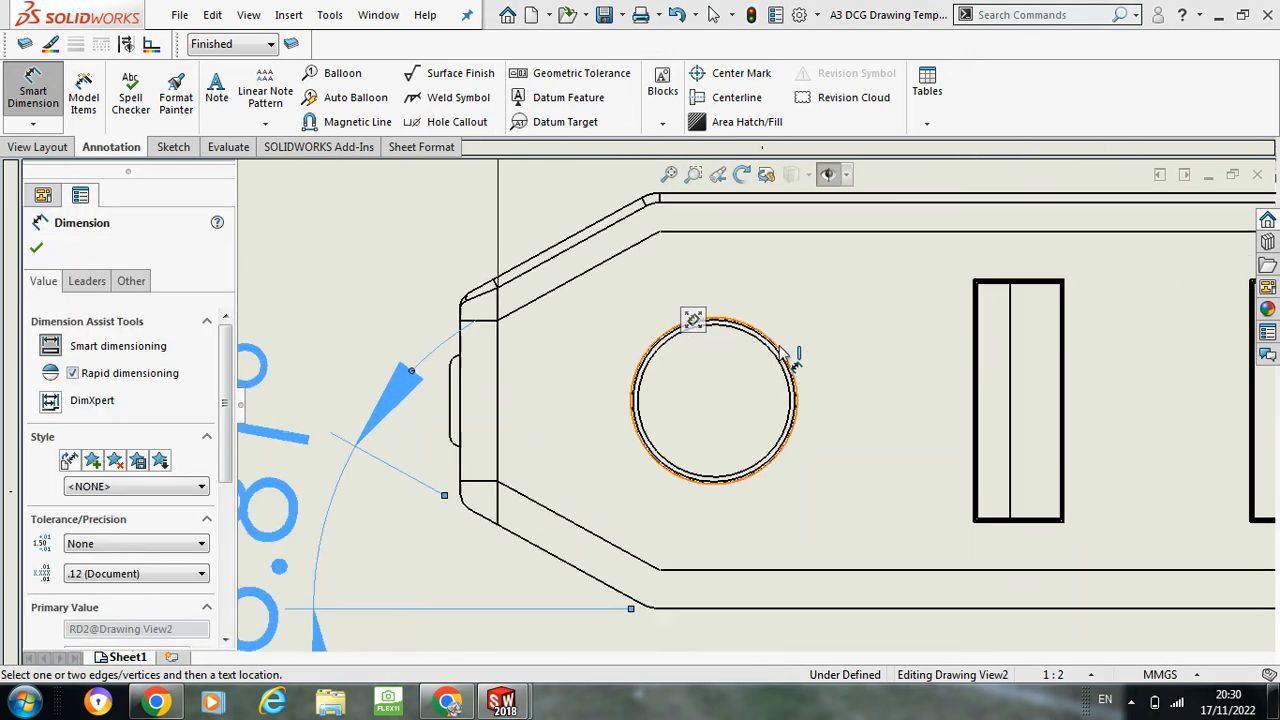
left_click(750, 350)
scroll(540, 350, "up", 5)
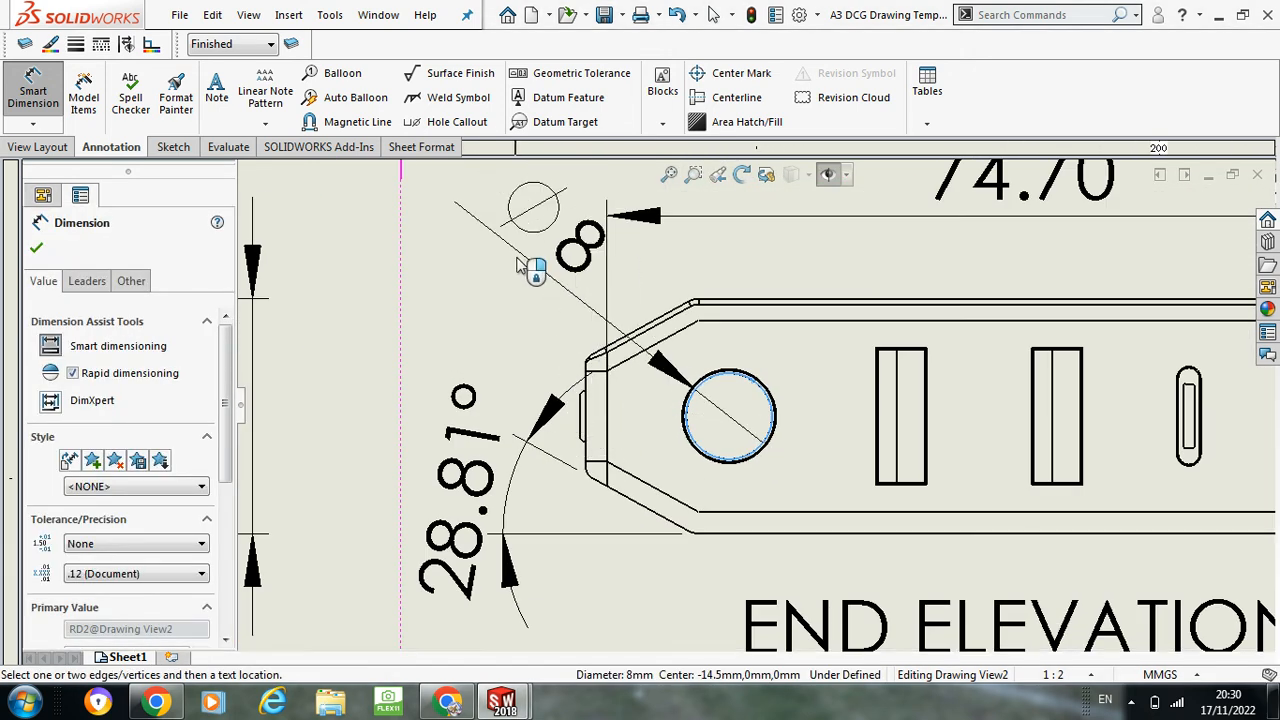
left_click(525, 285)
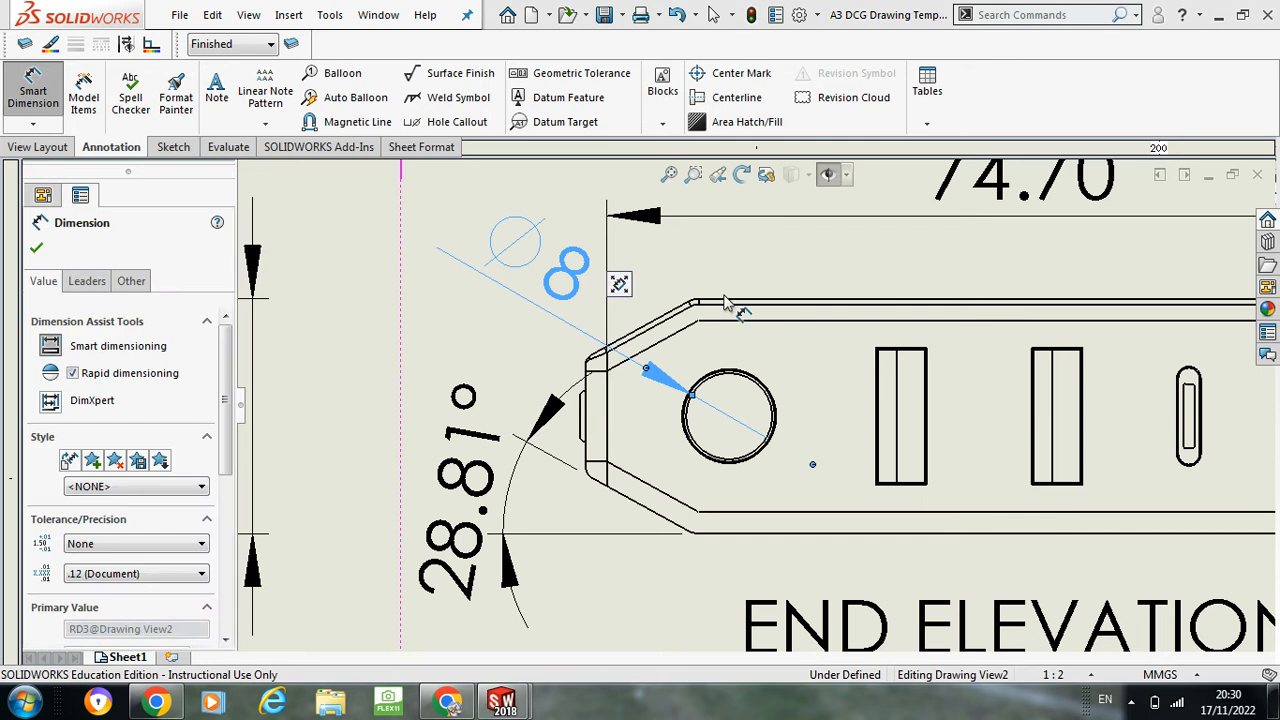
key("Escape")
scroll(760, 430, "up", 8)
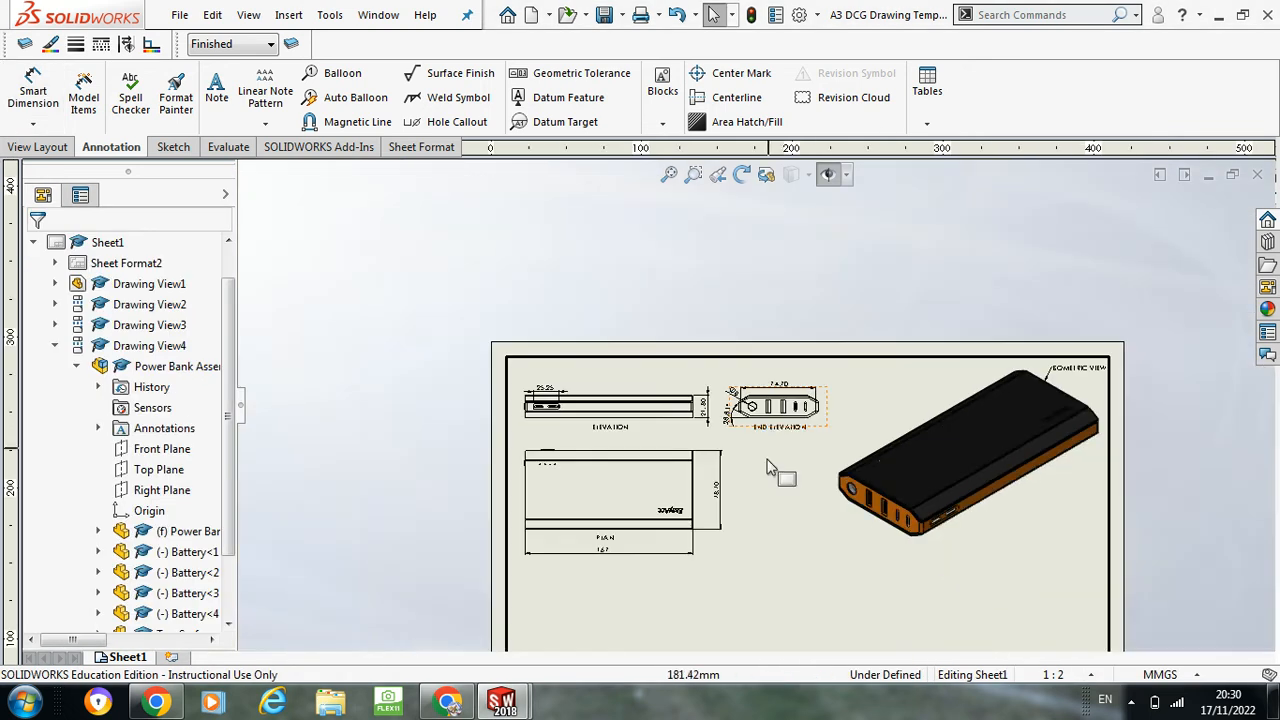
Step: Reposition the circular port's diameter dimension and raise the overall horizontal dimension farther above the end elevation so they no longer crowd each other
scroll(748, 392, "down", 5)
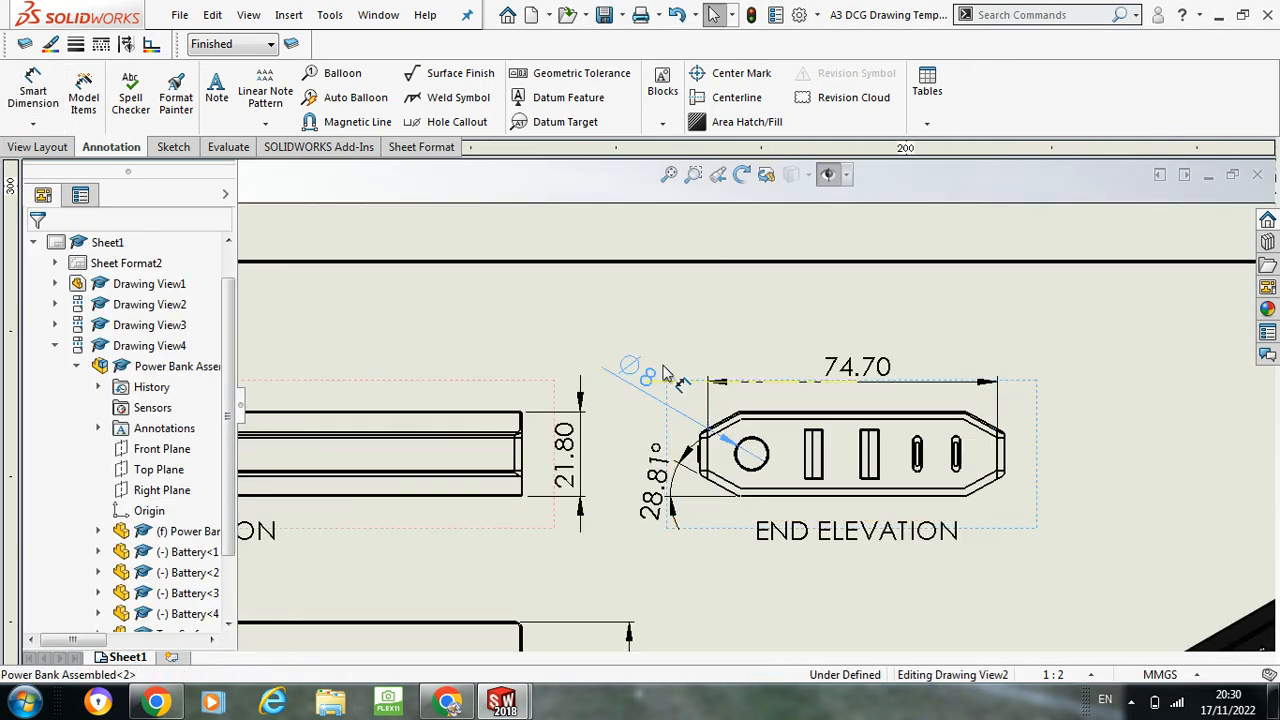
left_click(660, 372)
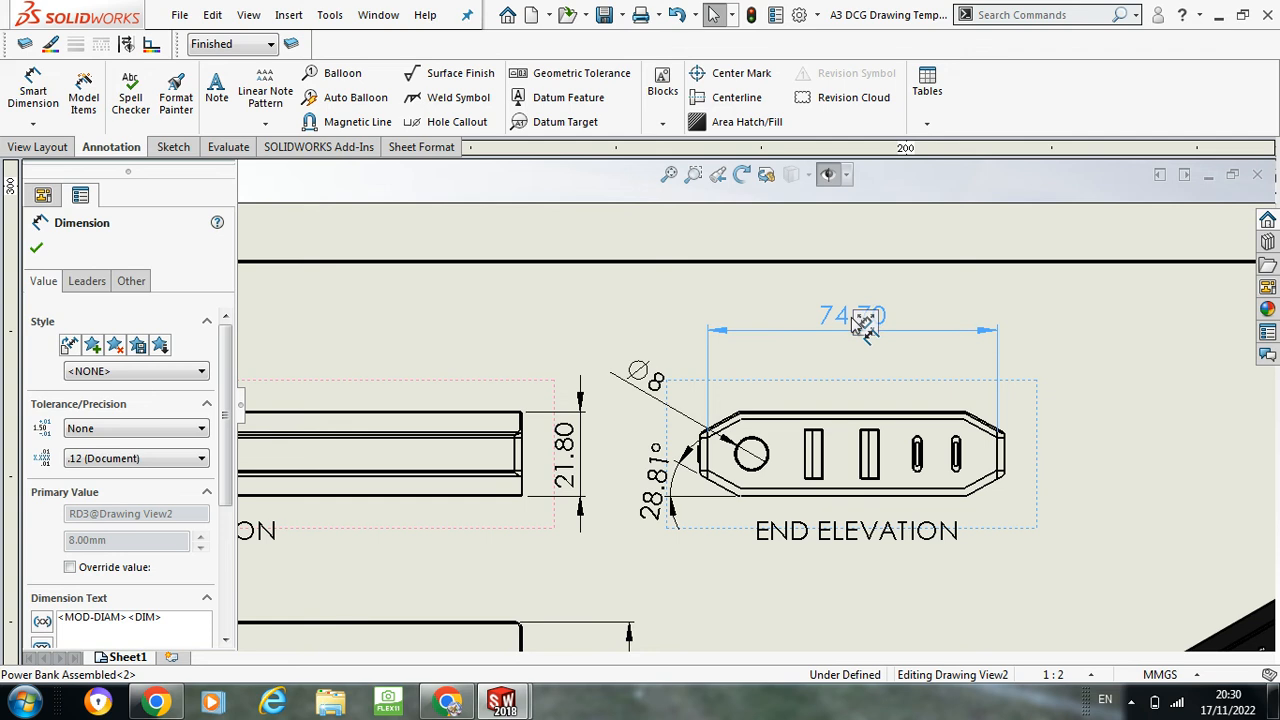
left_click(864, 325)
Step: Move the isometric view down the sheet to just above the title block
scroll(530, 428, "up", 5)
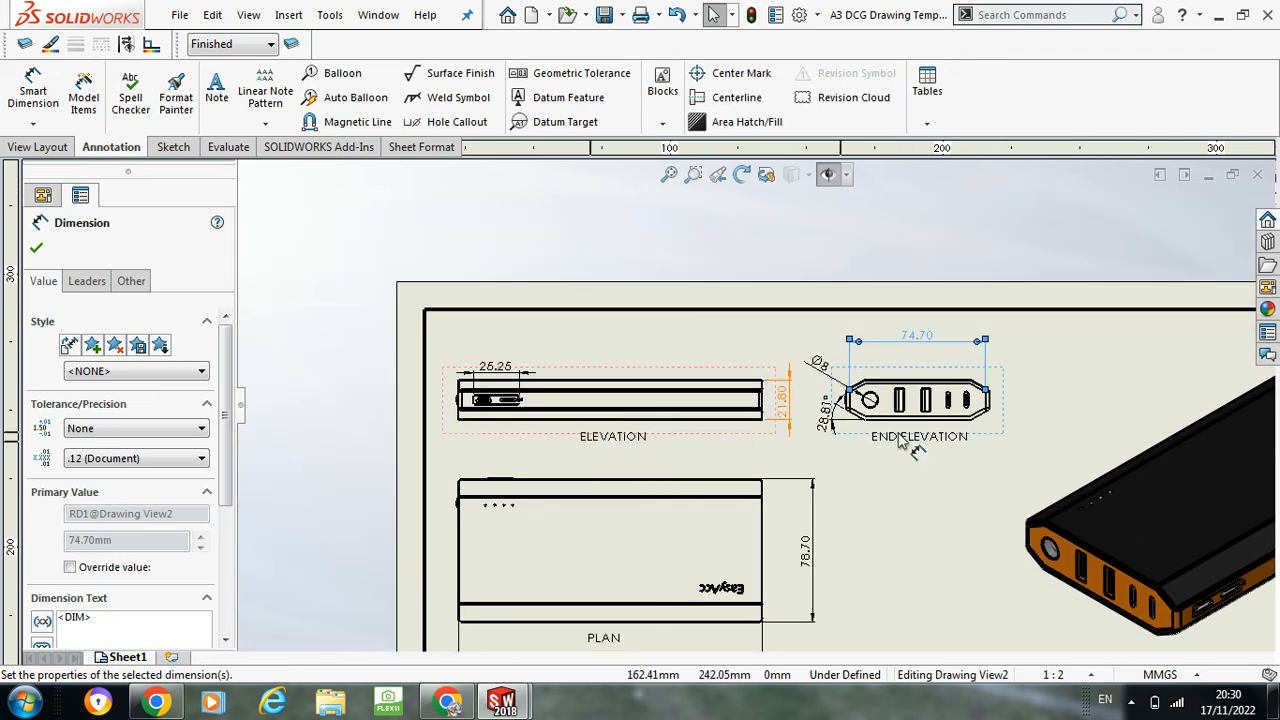
scroll(963, 437, "down", 6)
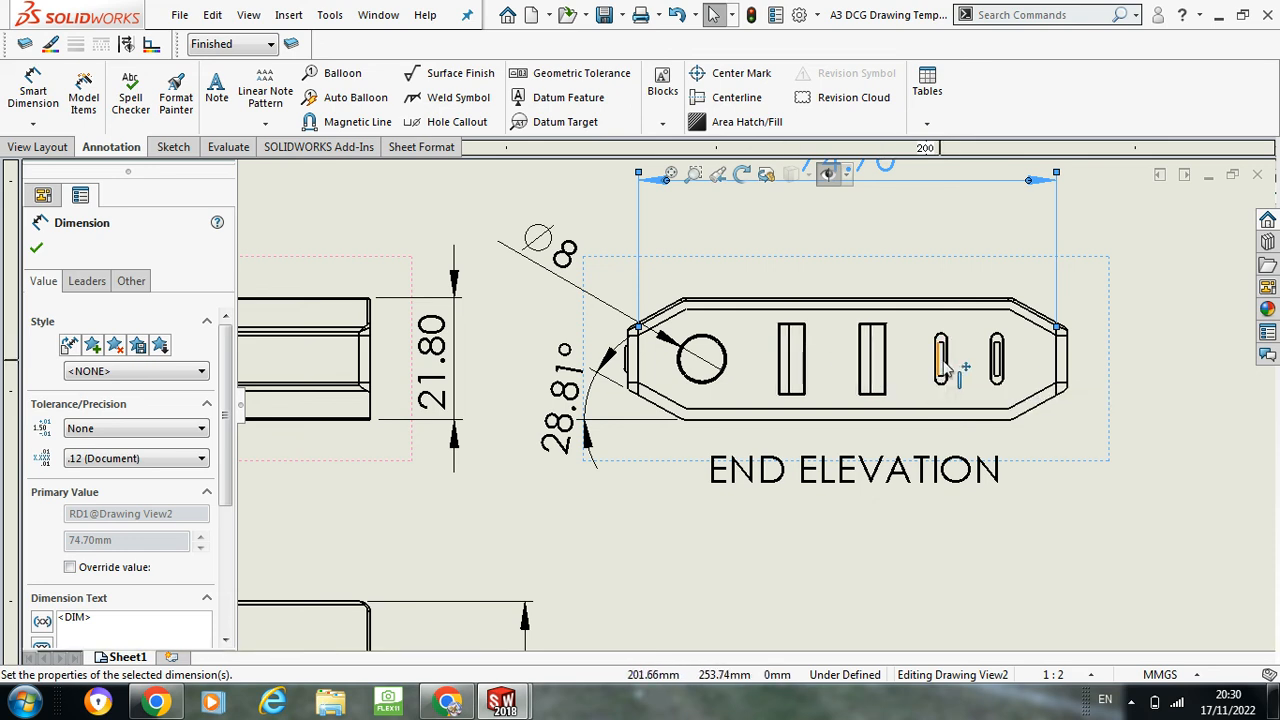
scroll(1068, 393, "up", 8)
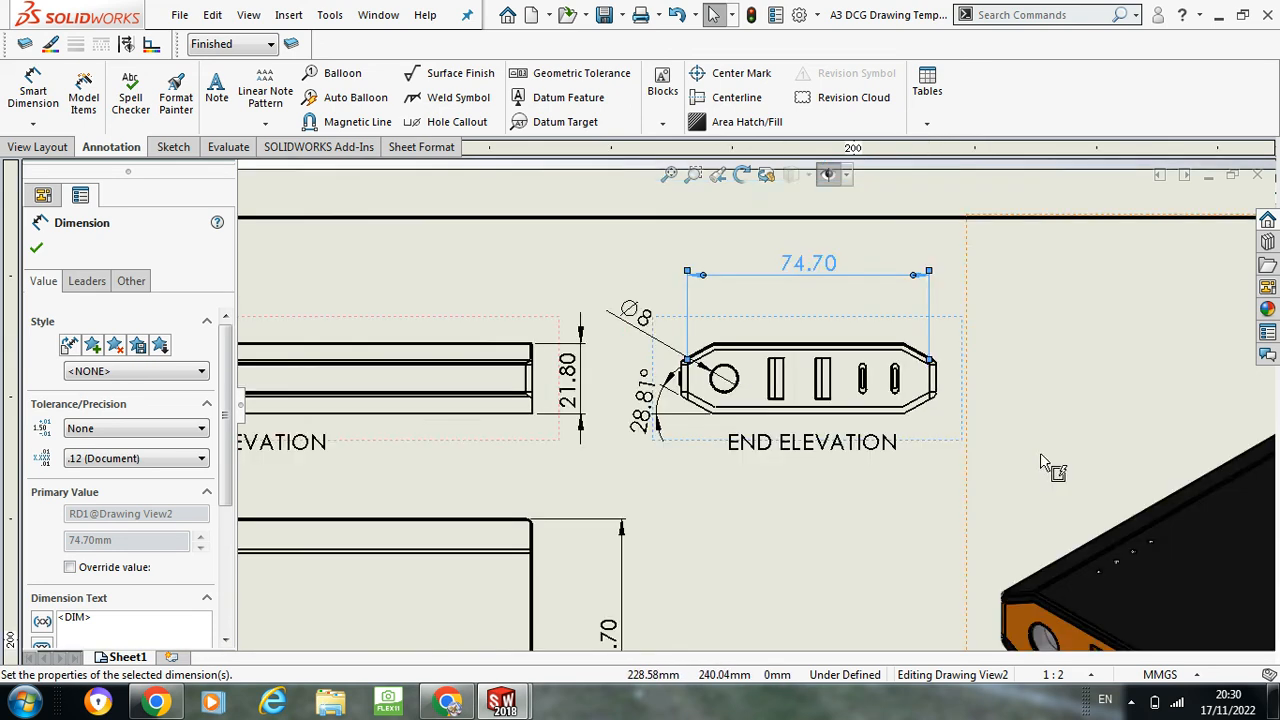
scroll(780, 412, "down", 2)
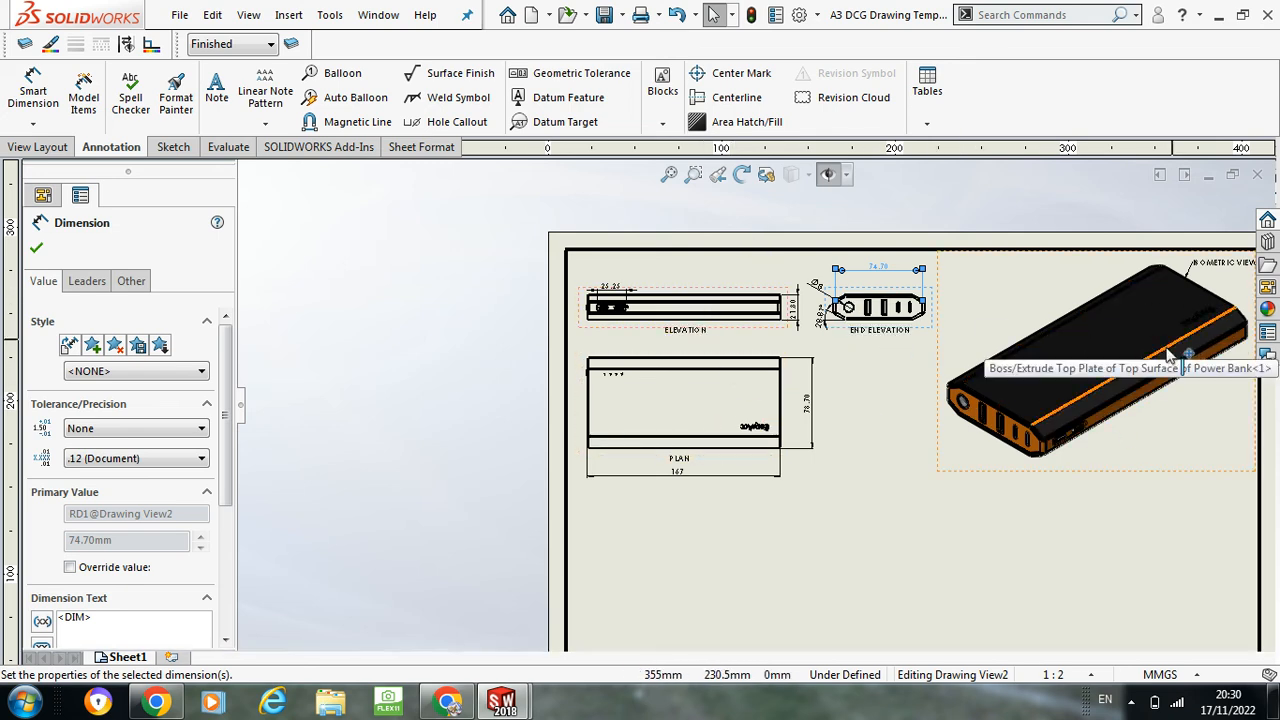
scroll(1085, 364, "up", 3)
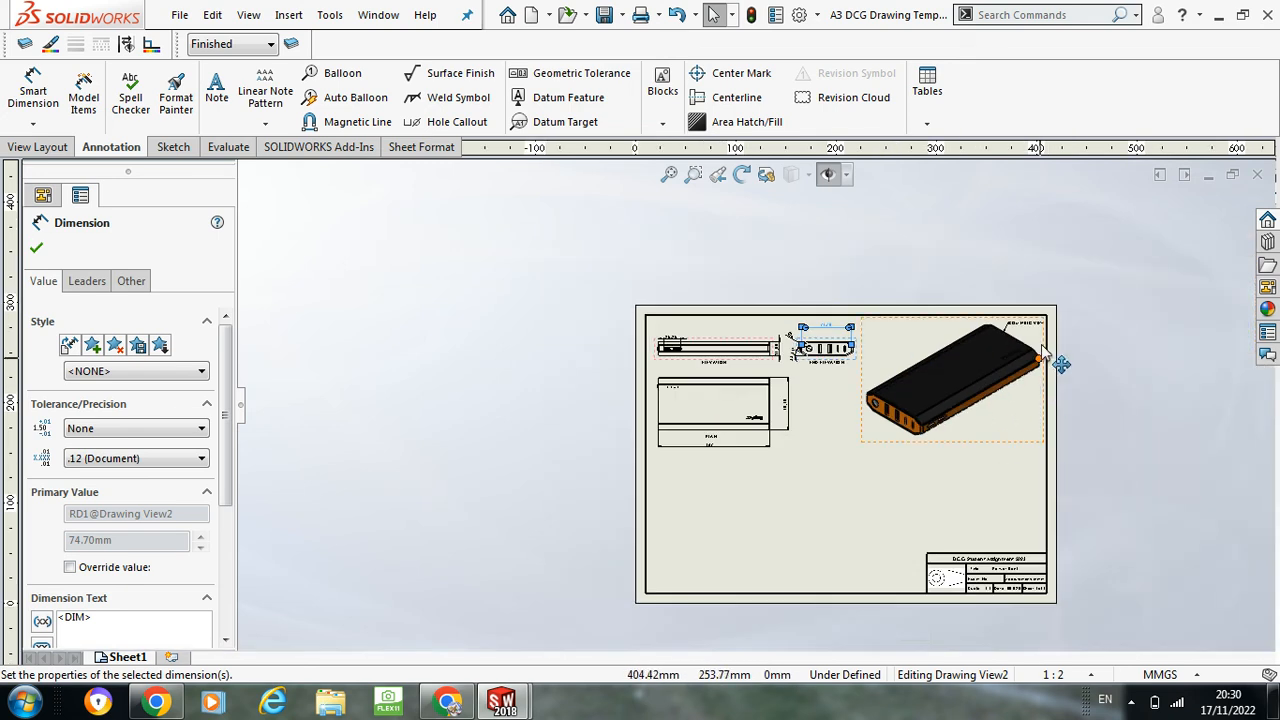
scroll(1040, 354, "down", 3)
scroll(778, 522, "up", 3)
scroll(919, 506, "down", 2)
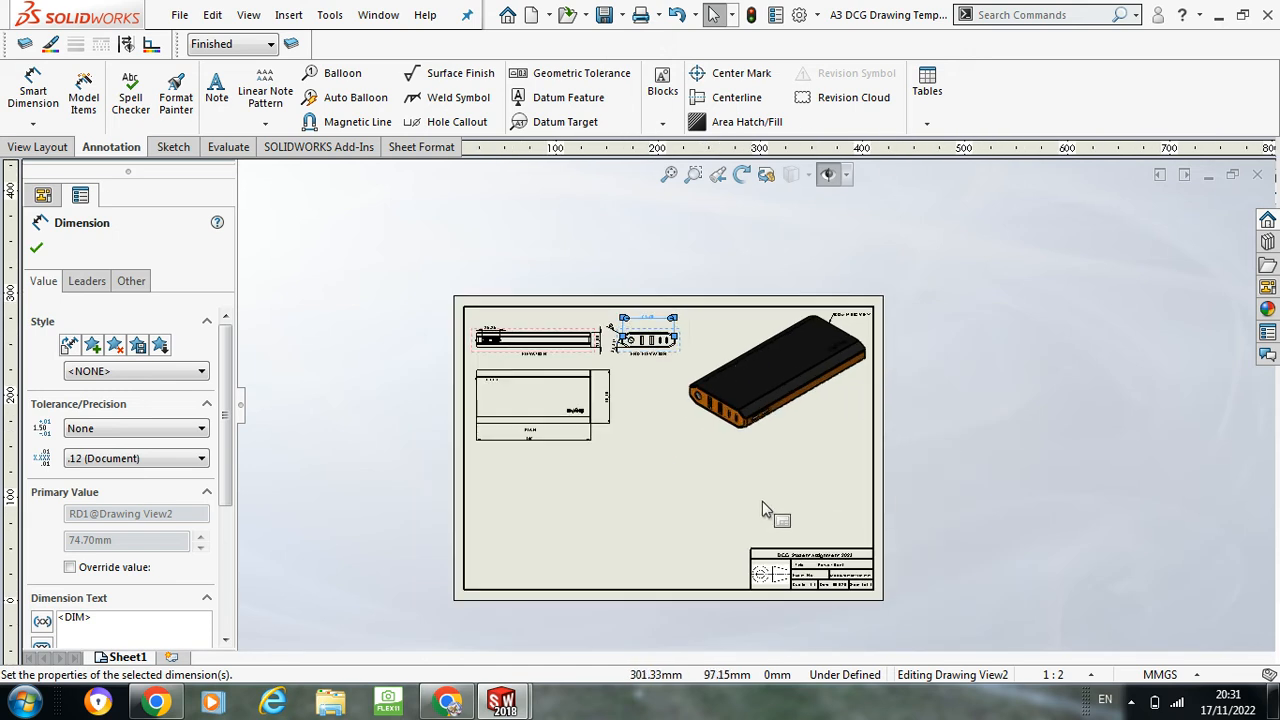
mouse_move(797, 440)
left_mouse_down()
mouse_move(790, 530)
mouse_move(586, 553)
mouse_move(584, 585)
mouse_move(794, 530)
mouse_move(796, 551)
left_mouse_up()
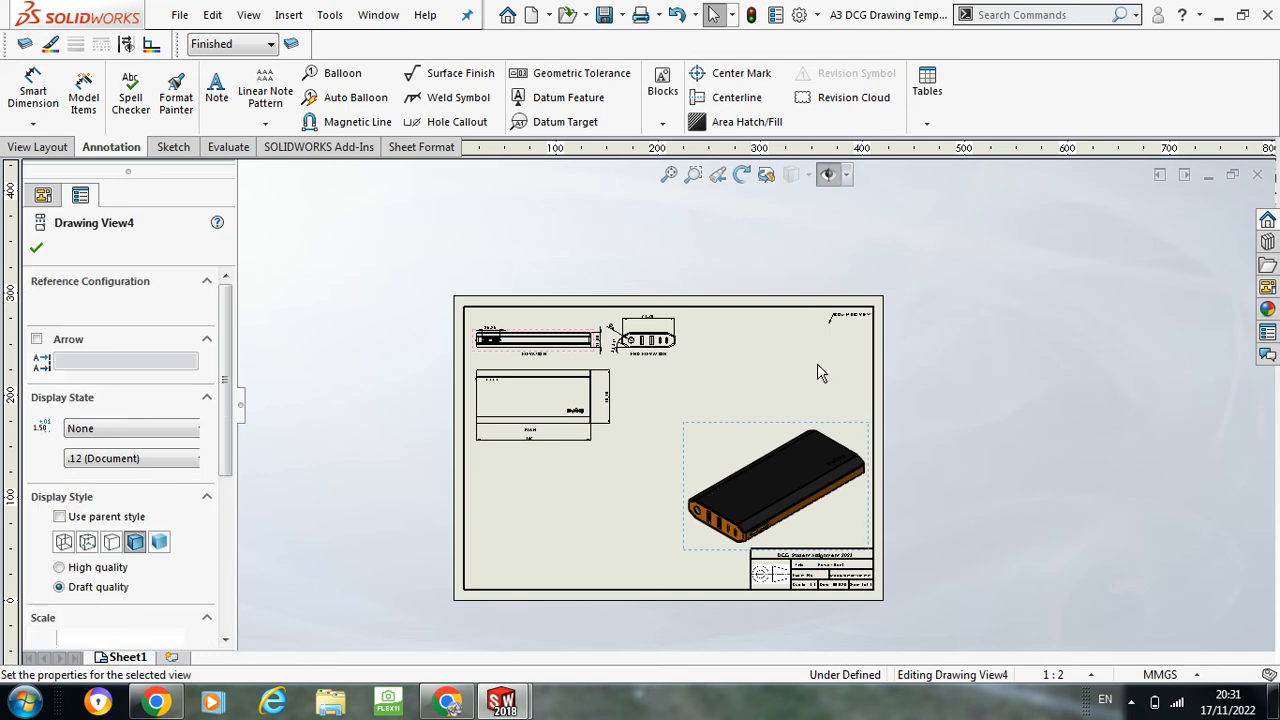
Step: Try to move the ISOMETRIC VIEW label down from the sheet's upper right corner toward the isometric view
scroll(868, 310, "down", 2)
left_click_drag(830, 318, 823, 379)
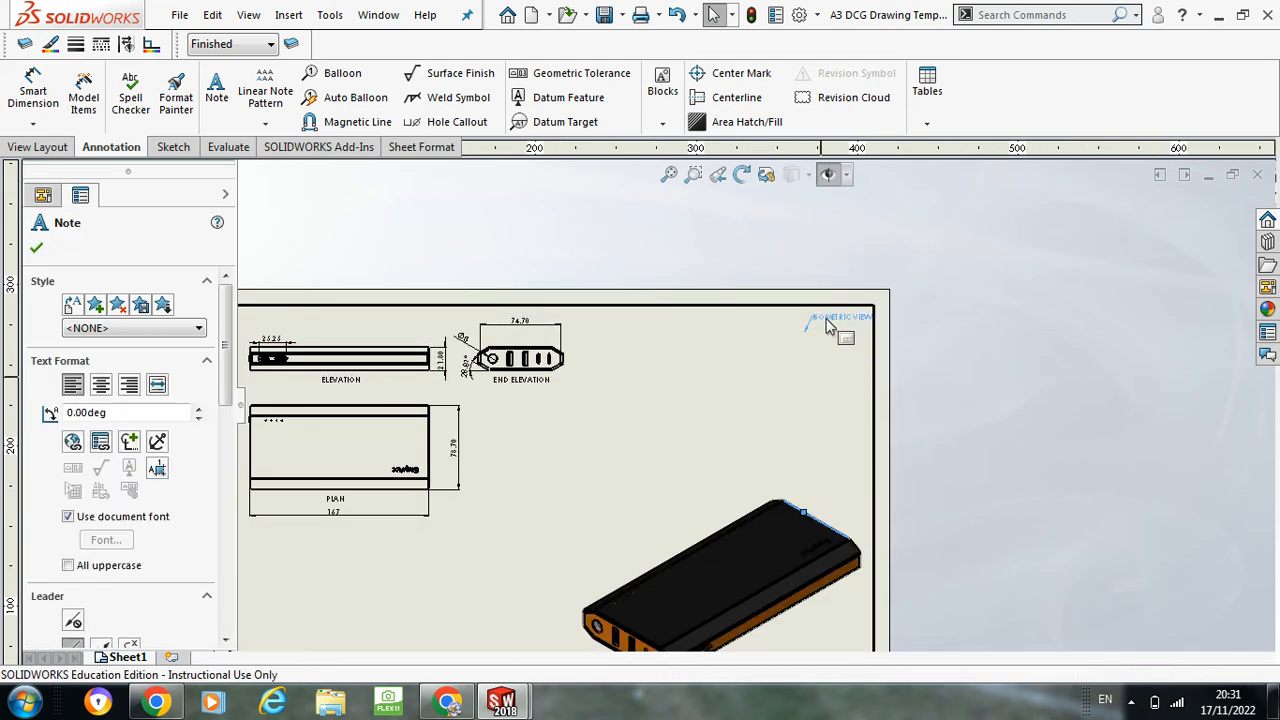
left_click(822, 324)
left_click_drag(824, 322, 817, 394)
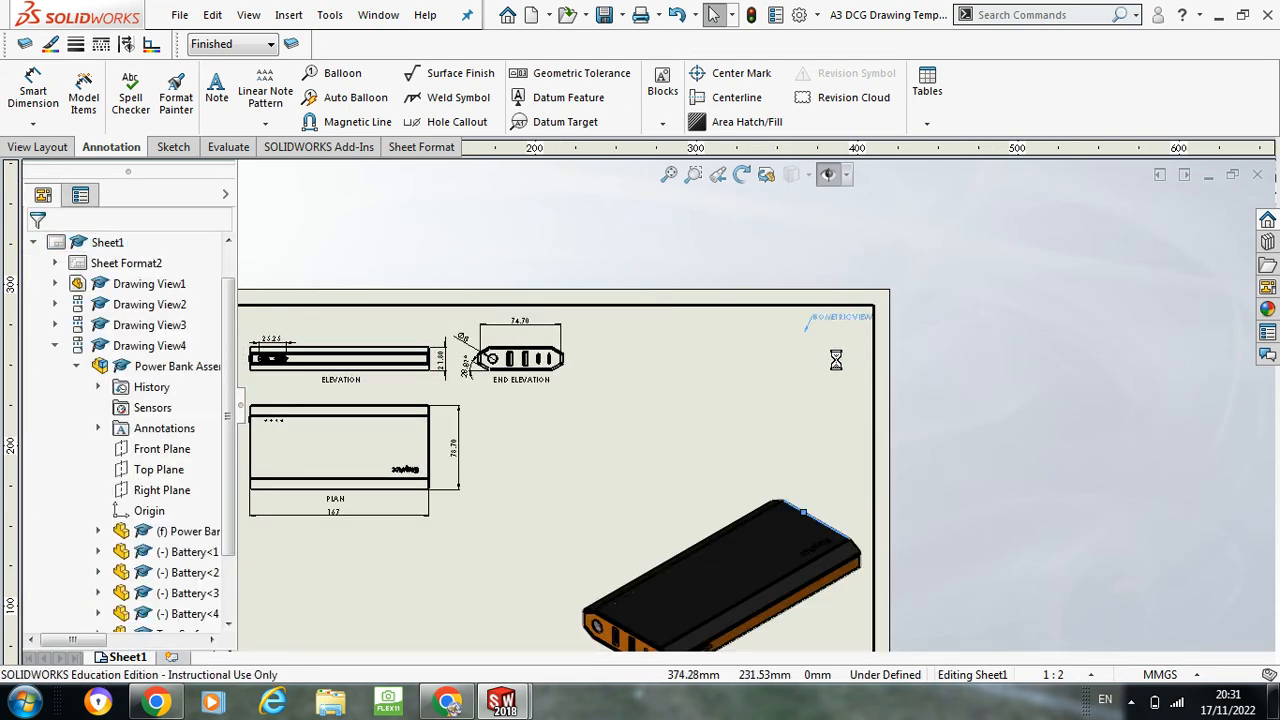
Step: Try to delete the ISOMETRIC VIEW label and its leader from the sheet's upper right corner
left_click(832, 326)
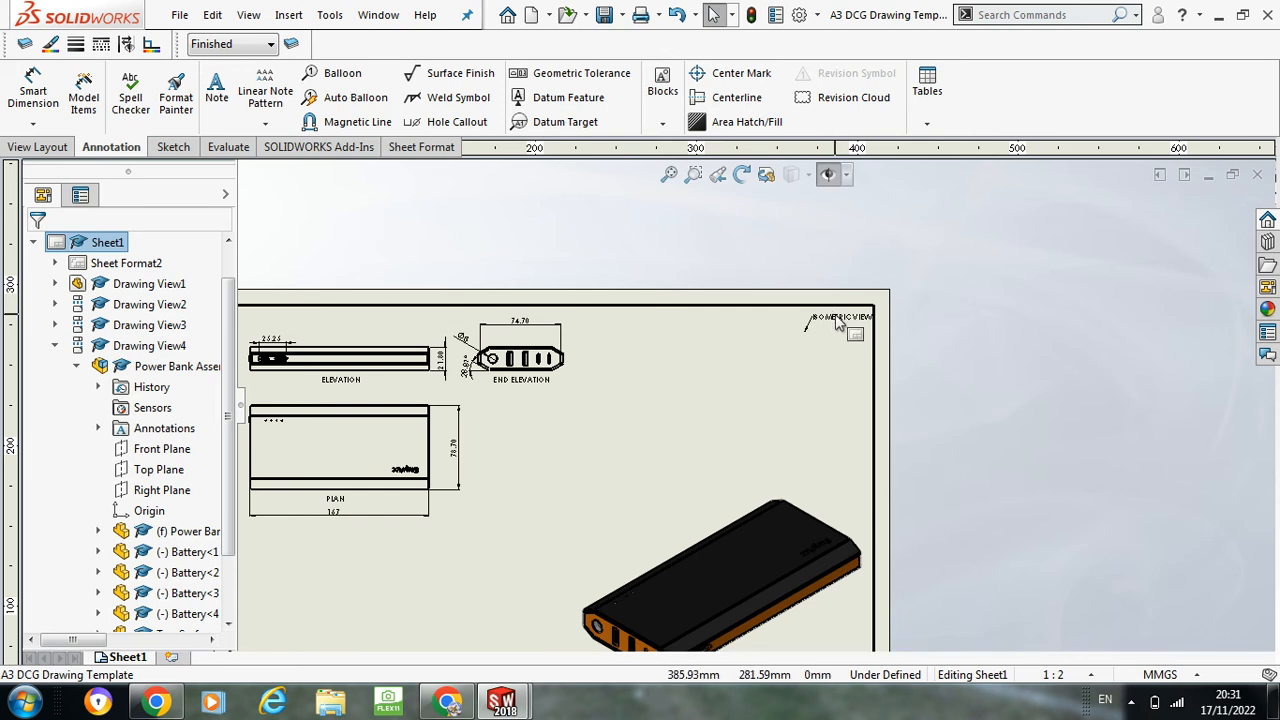
key("Delete")
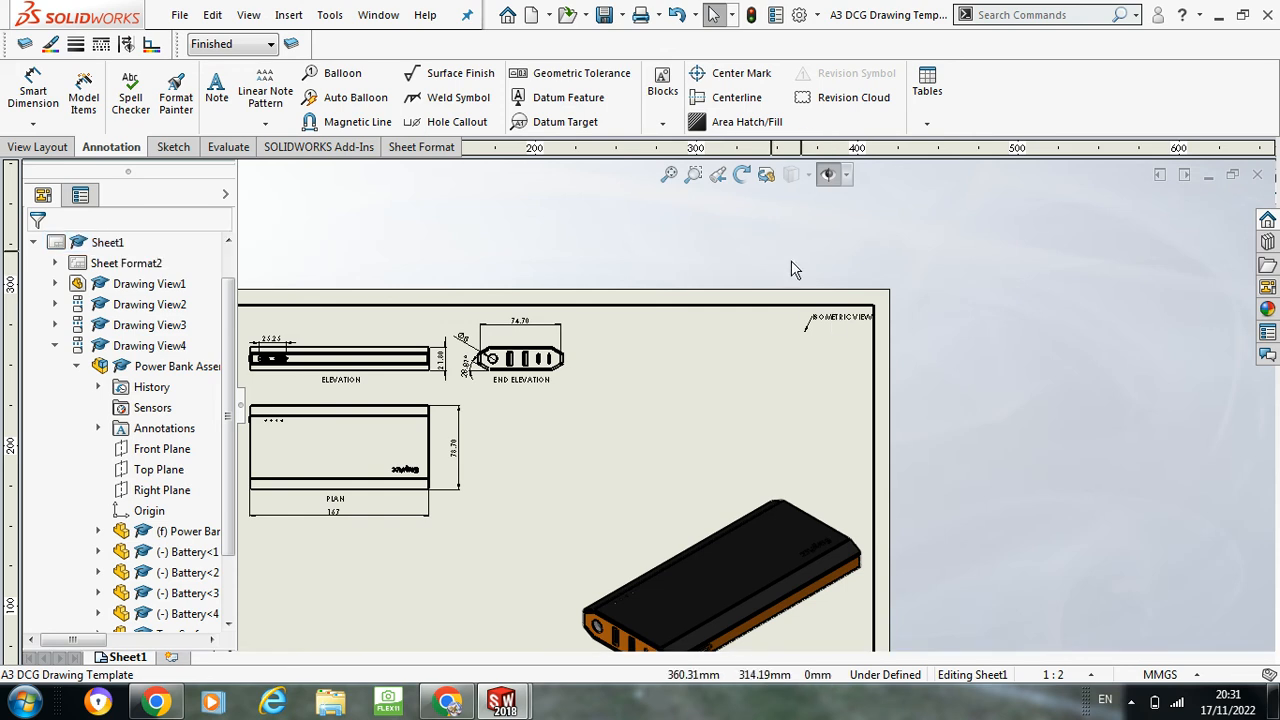
scroll(831, 322, "down", 3)
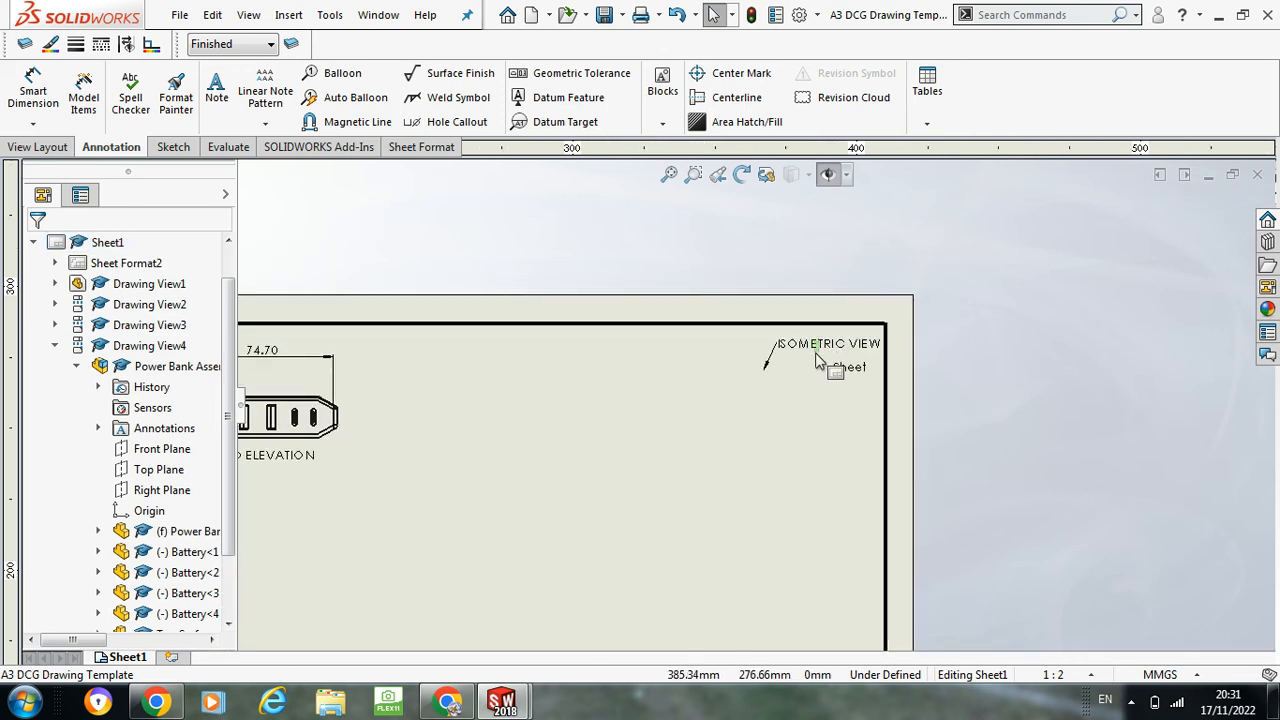
left_click(818, 344)
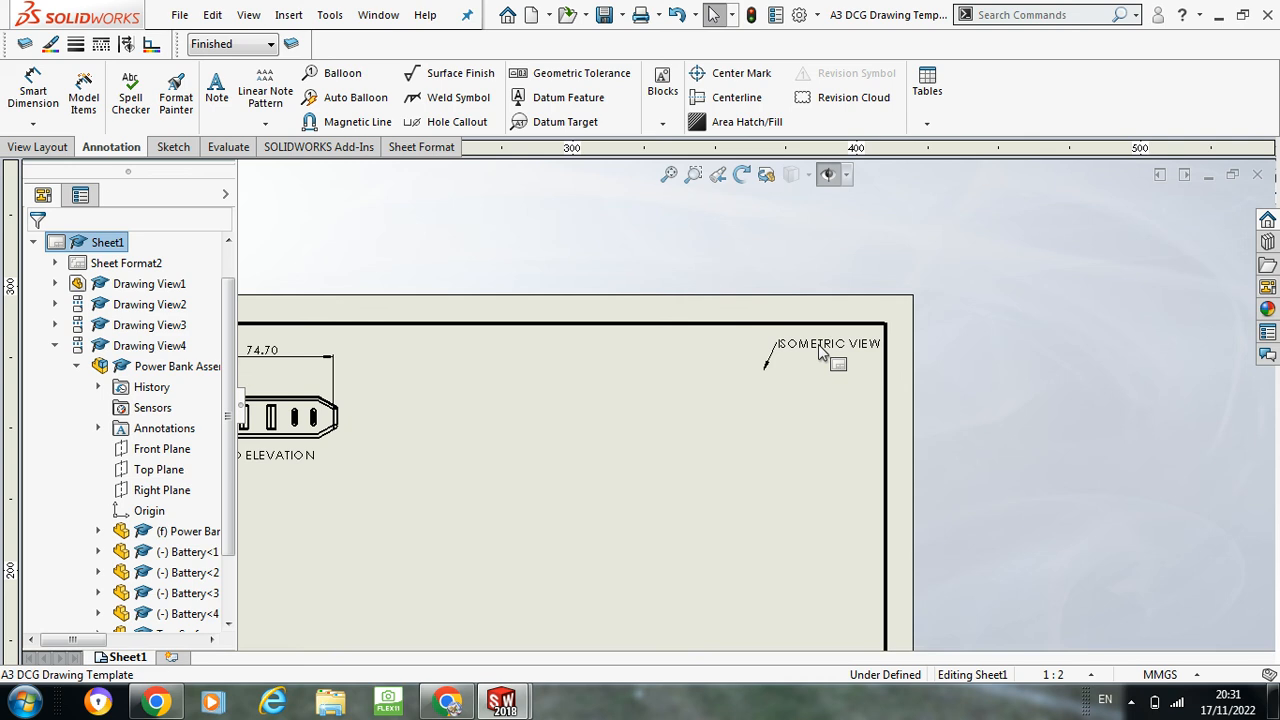
key("Delete")
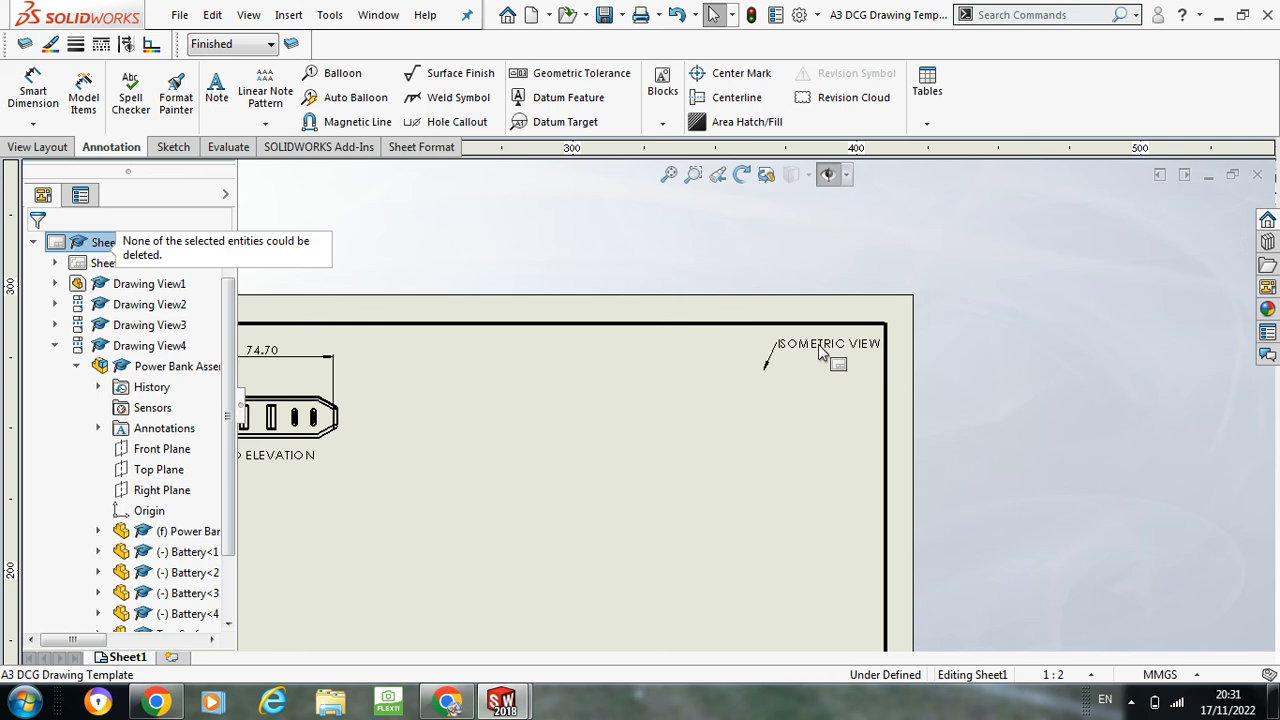
left_click(774, 346)
key("Delete")
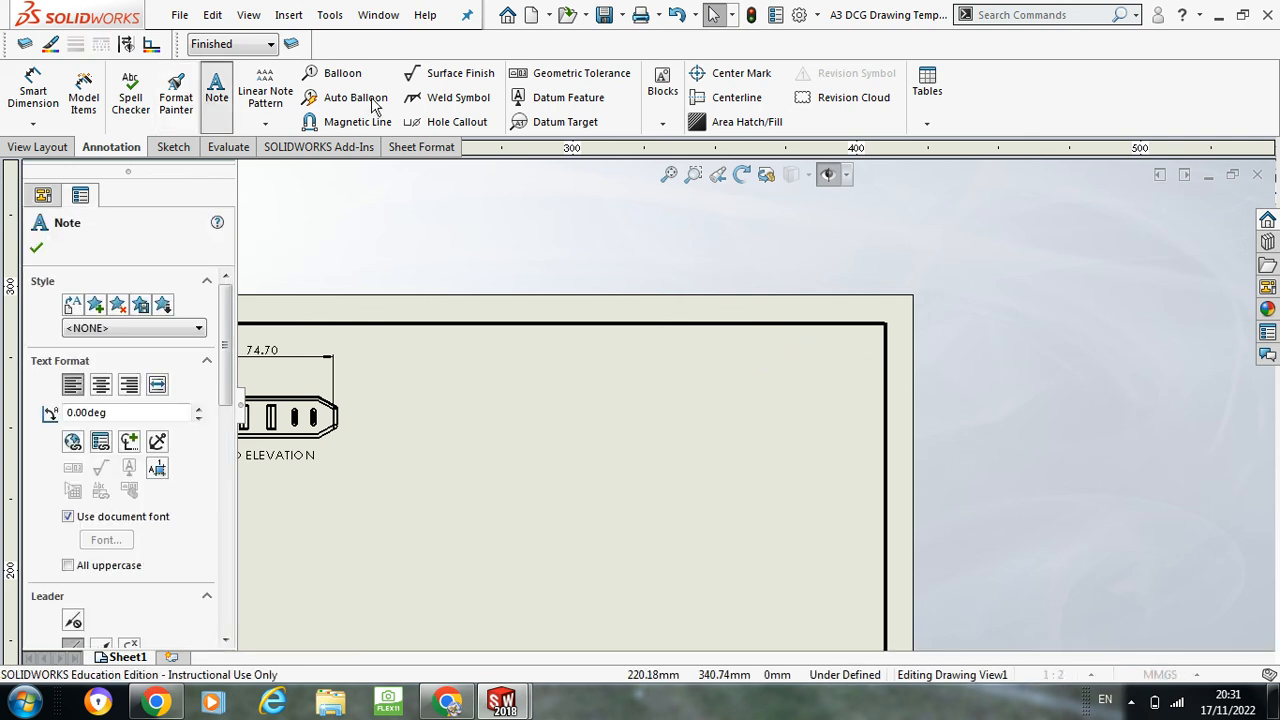
scroll(765, 600, "up", 1)
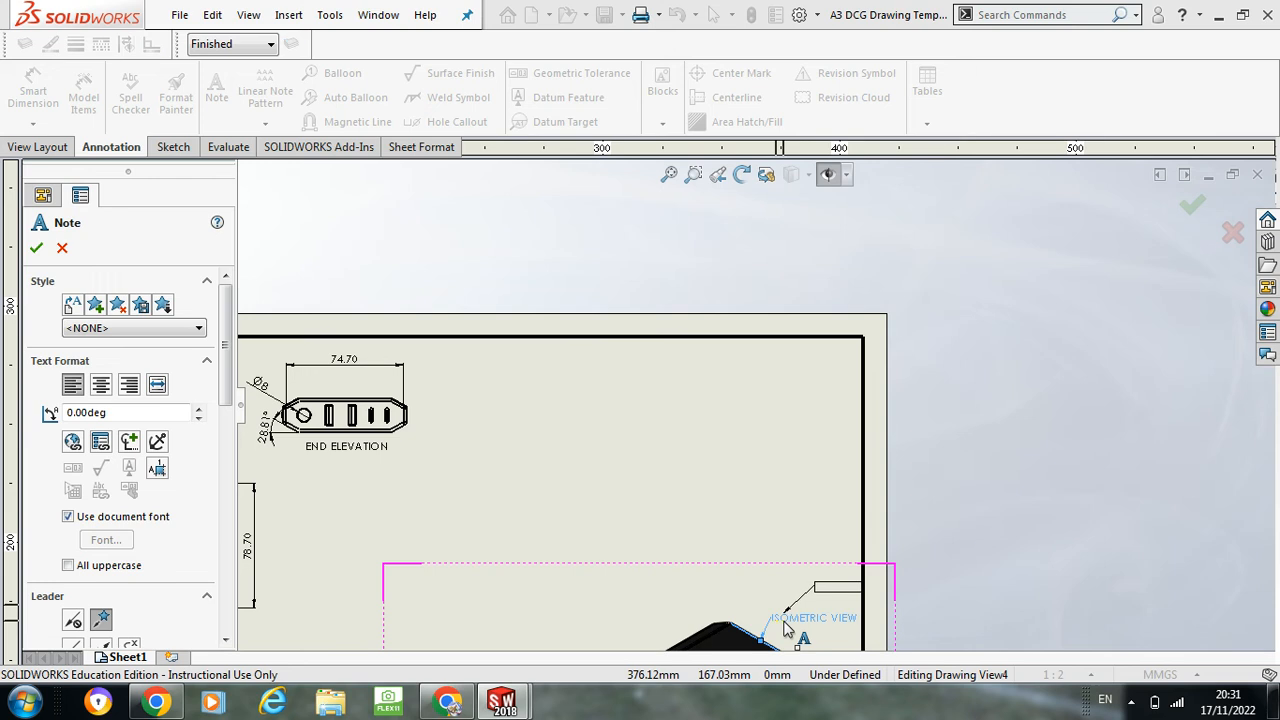
left_click(800, 575)
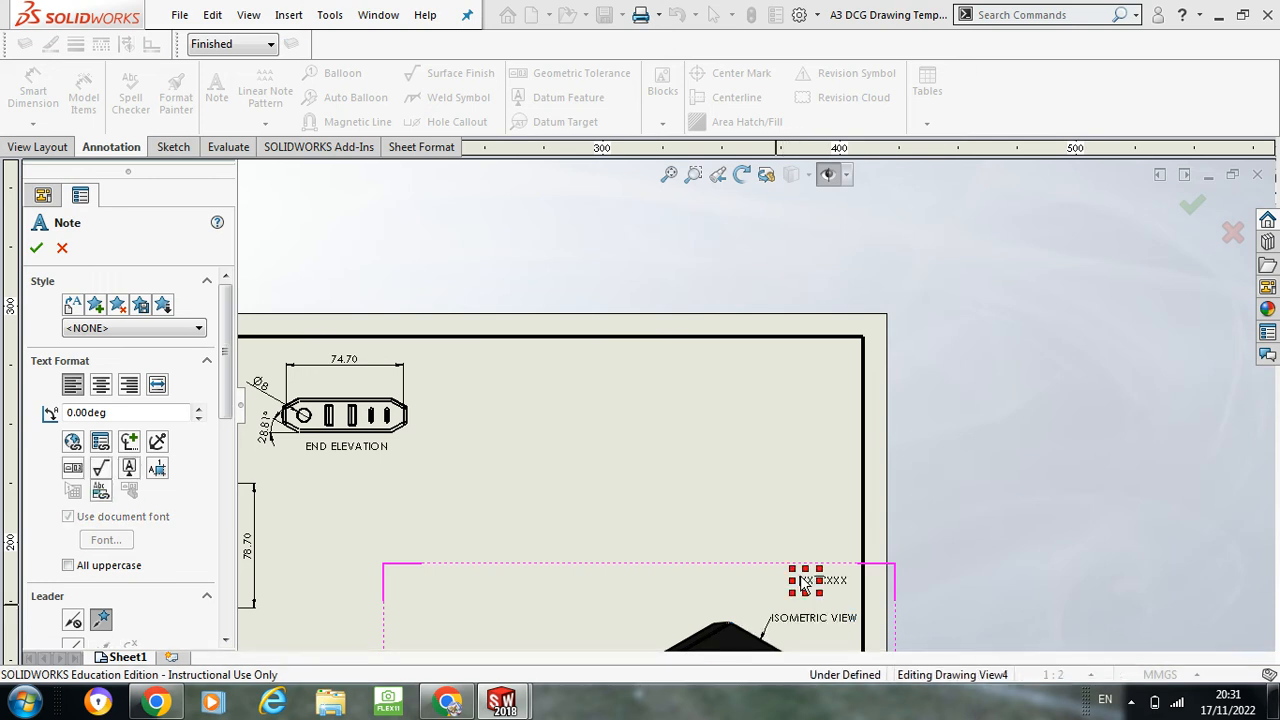
key("Escape")
scroll(800, 555, "up", 3)
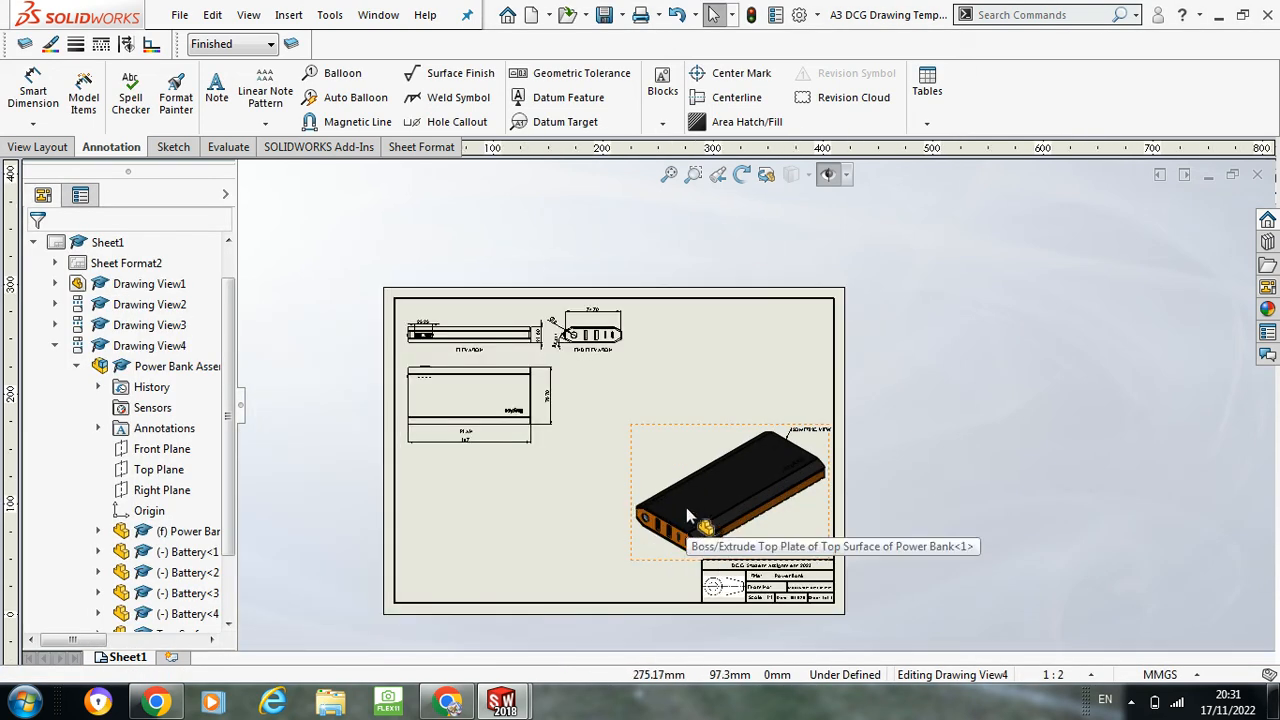
Step: Try to create a section view from the plan with a vertical cutting line near its middle
scroll(552, 420, "down", 2)
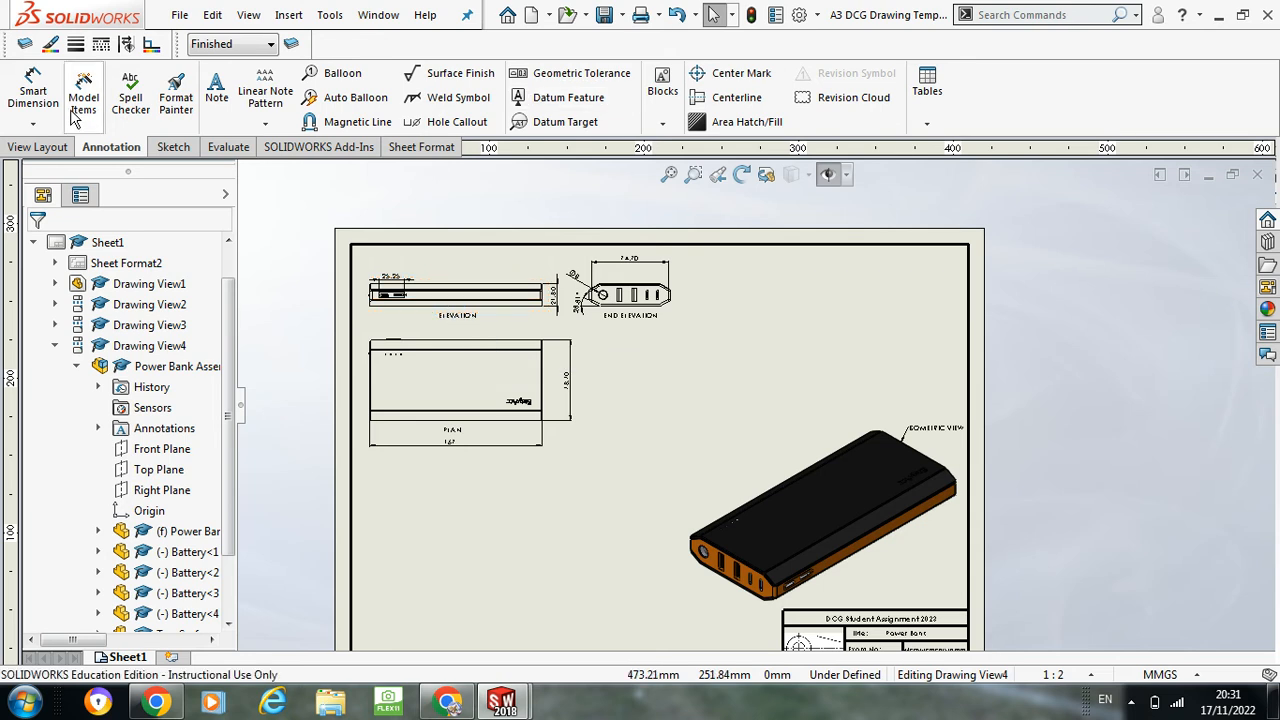
left_click(40, 147)
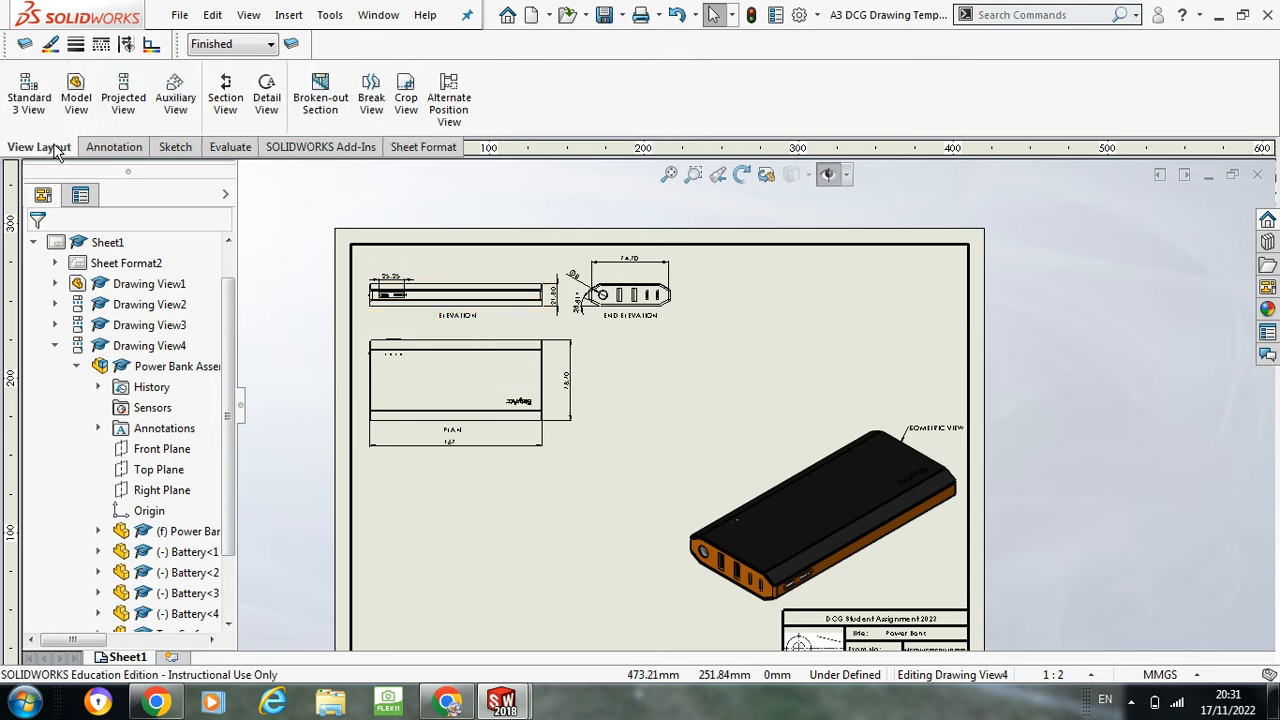
left_click(227, 100)
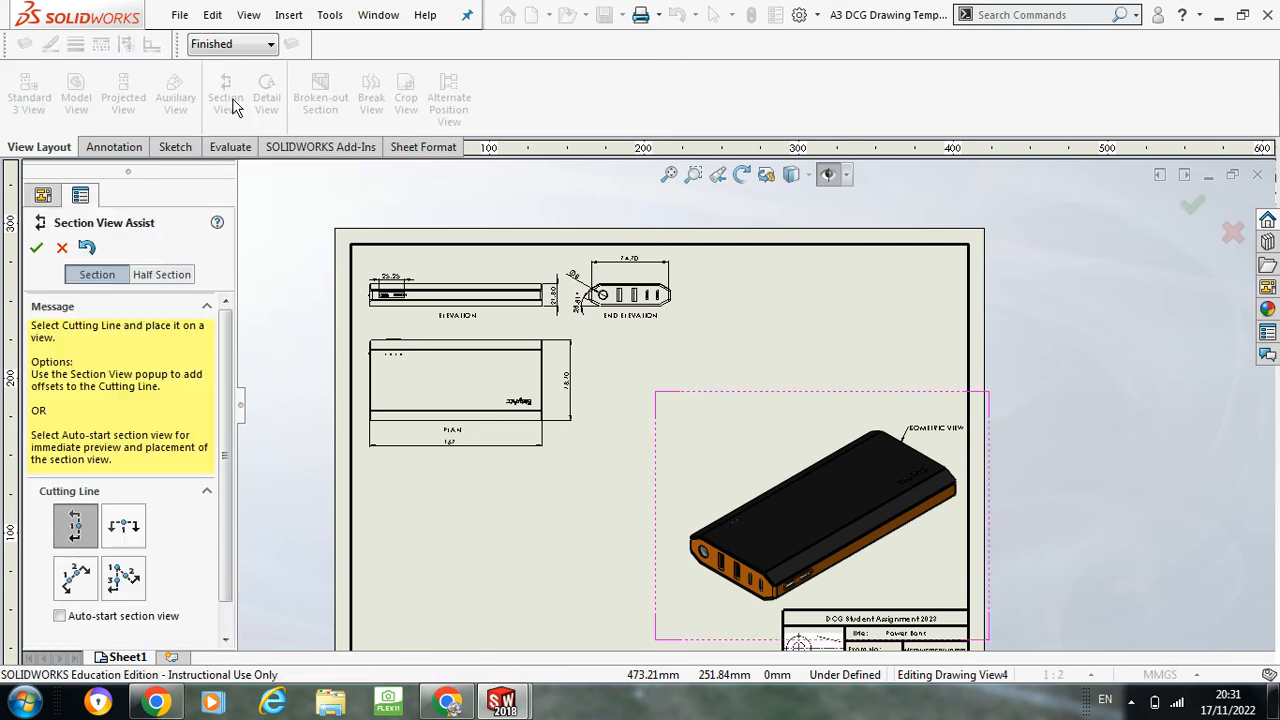
left_click(89, 532)
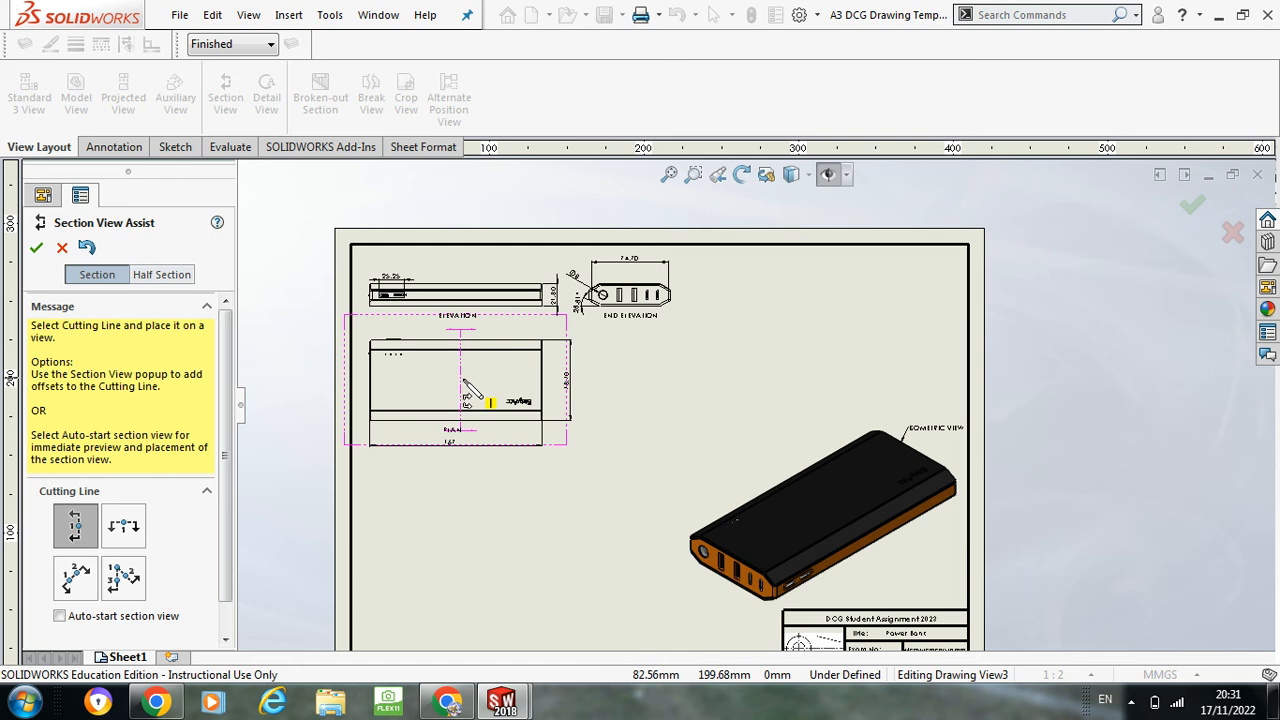
left_click(461, 390)
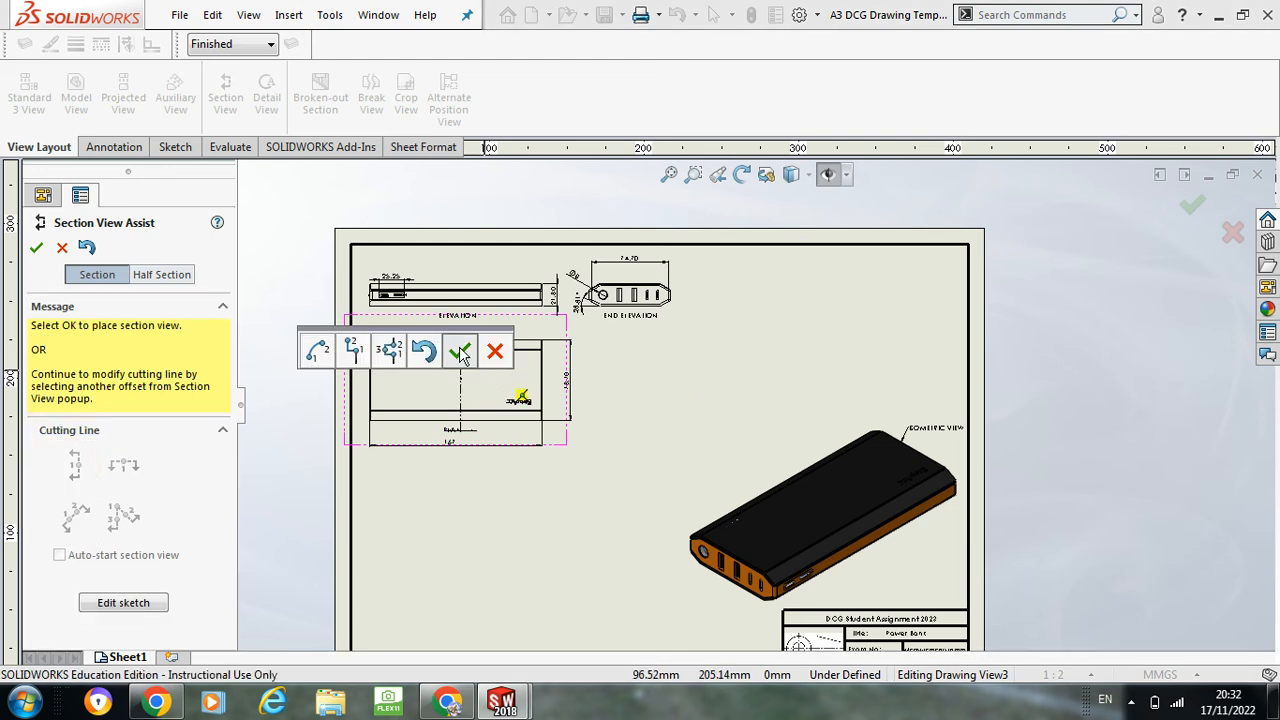
left_click(458, 351)
left_click(758, 520)
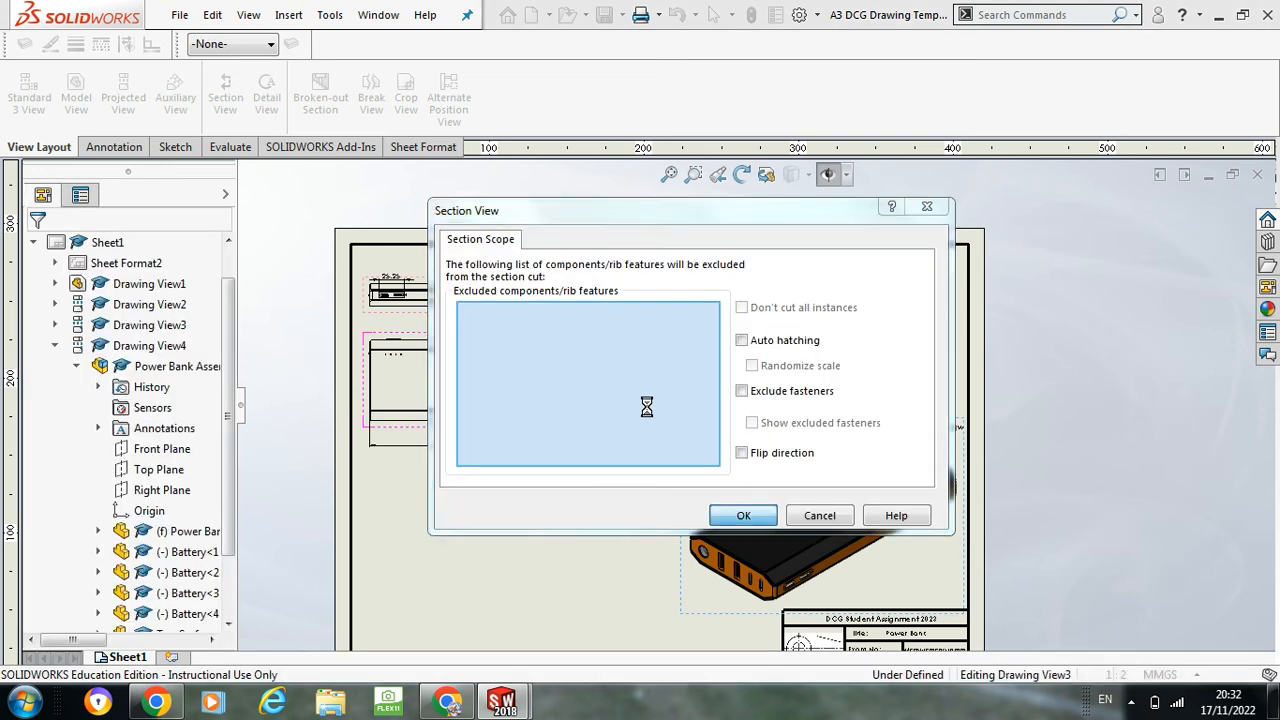
key("Escape")
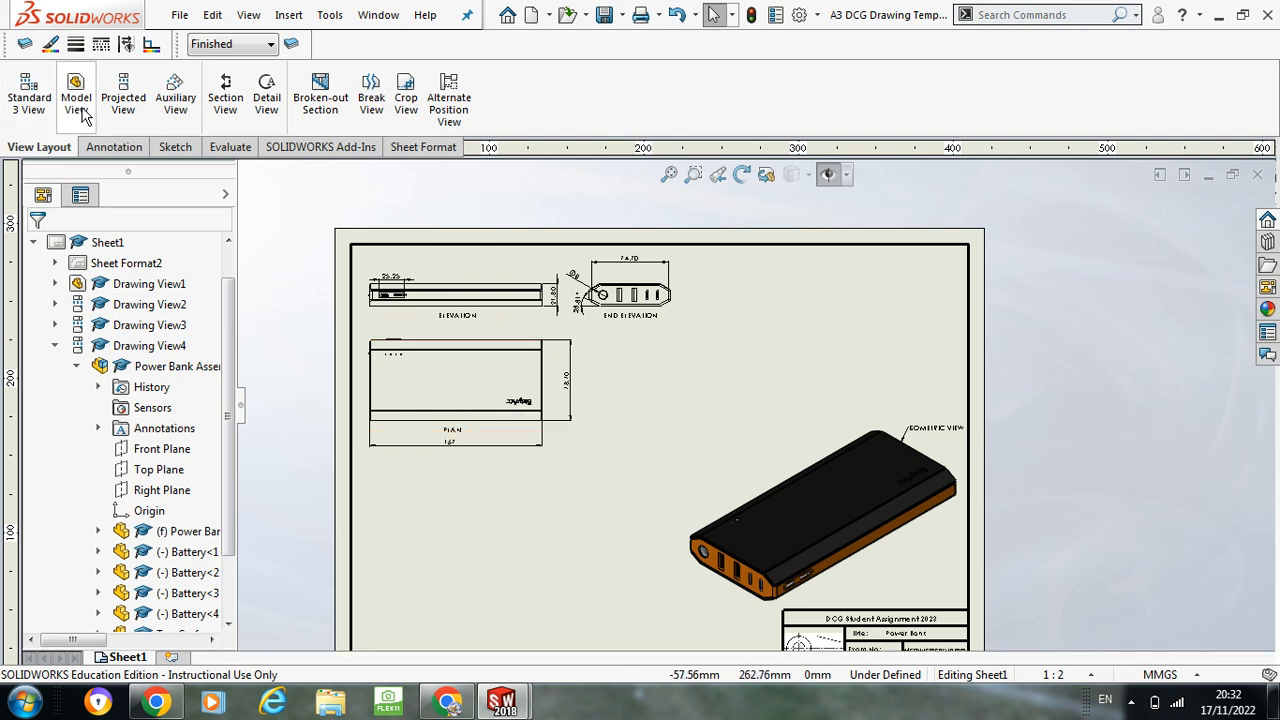
Step: Create a section view from the elevation with a vertical cutting line near its middle, placed beyond the sheet's left edge
left_click(238, 104)
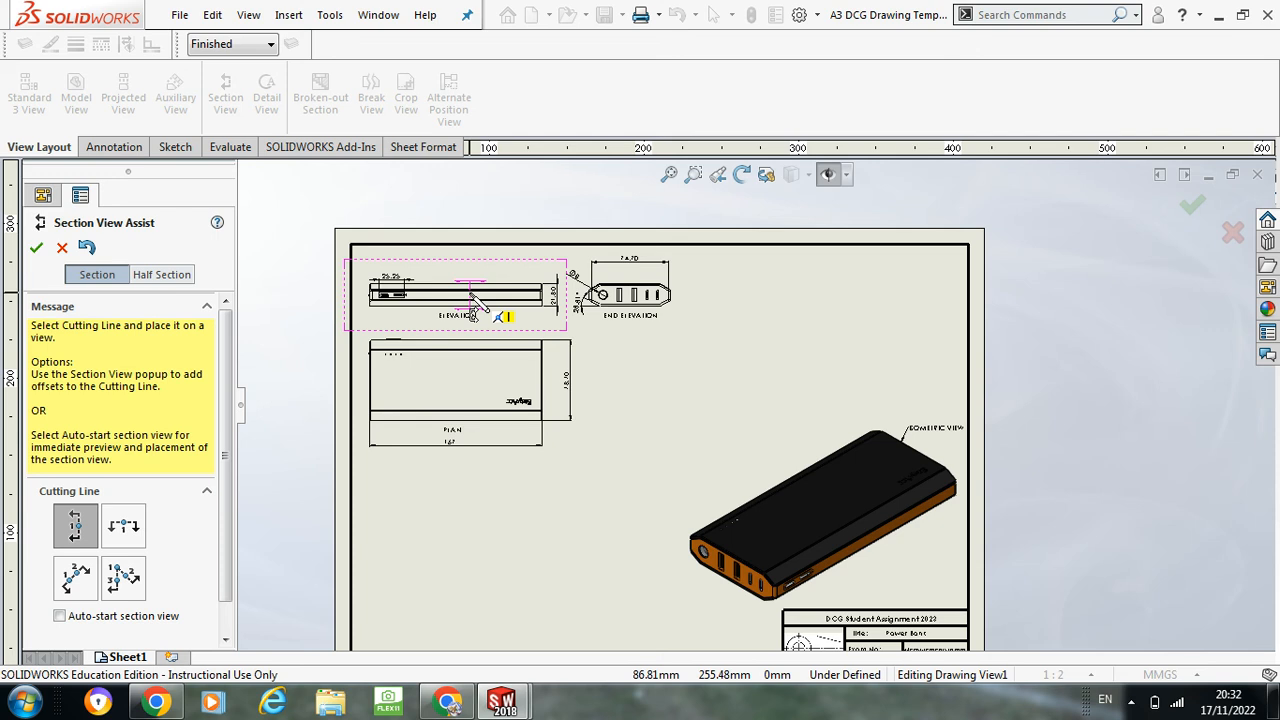
scroll(473, 305, "down", 5)
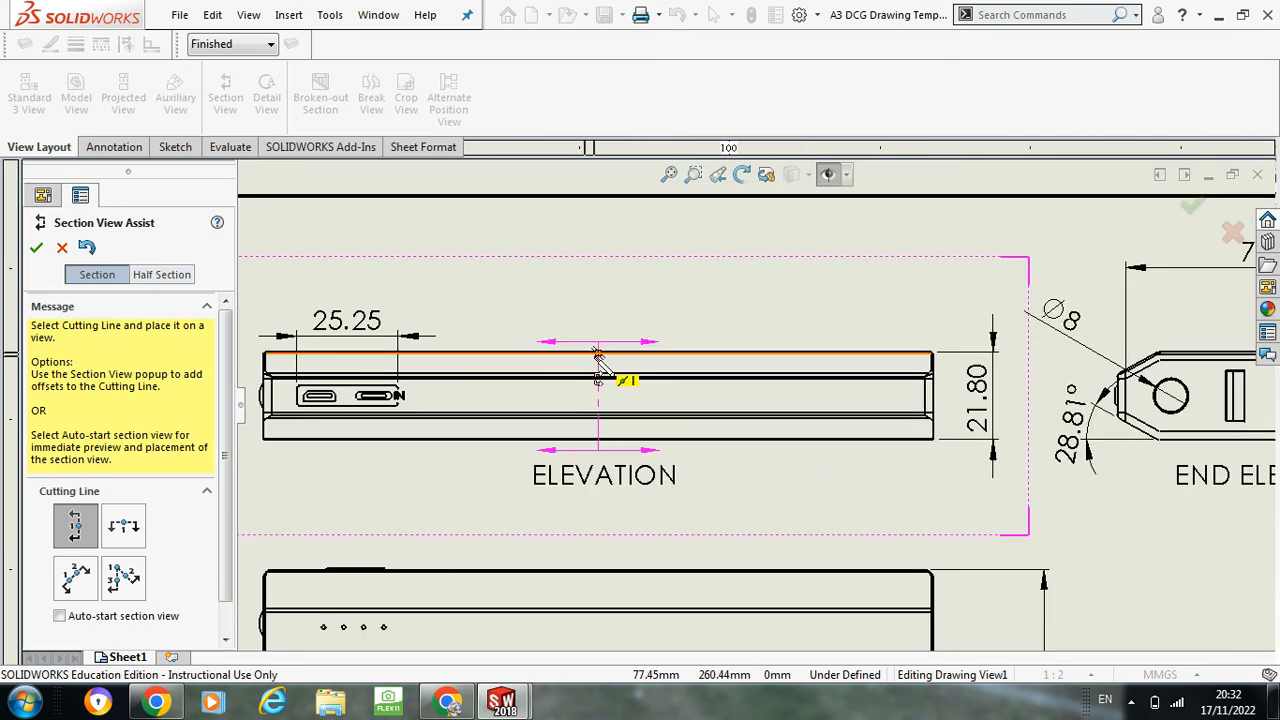
left_click(597, 354)
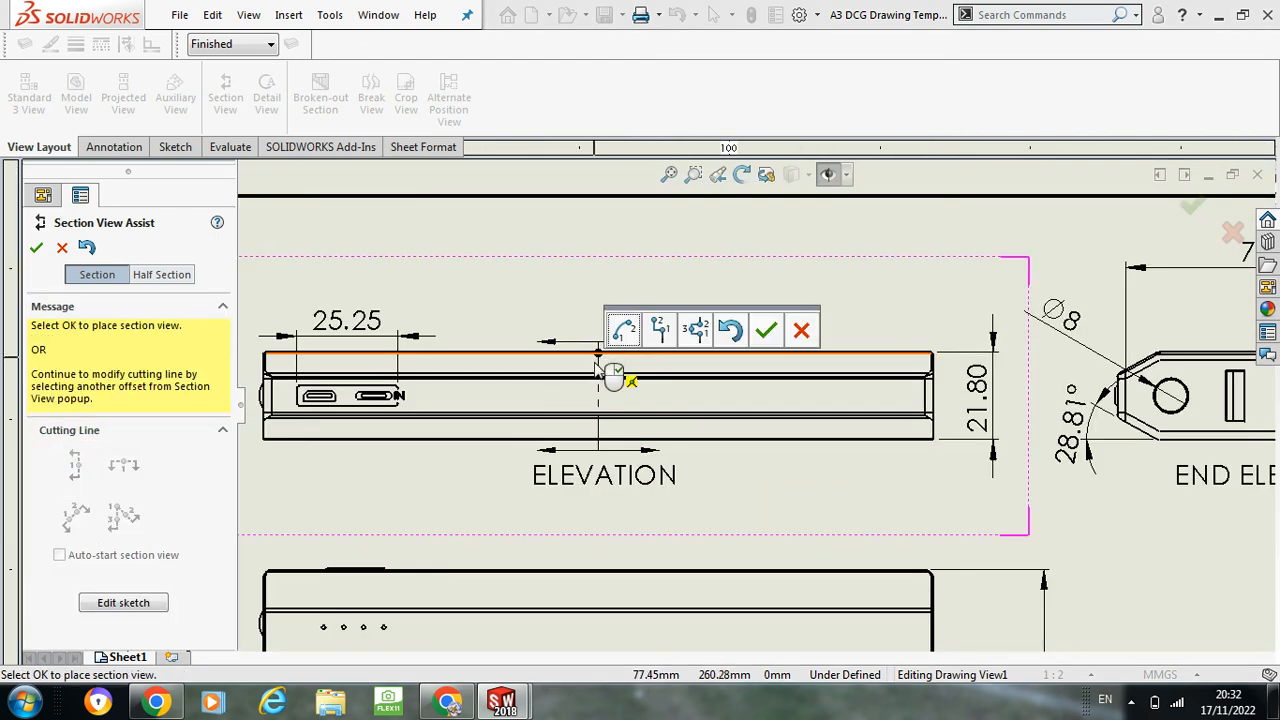
left_click(766, 331)
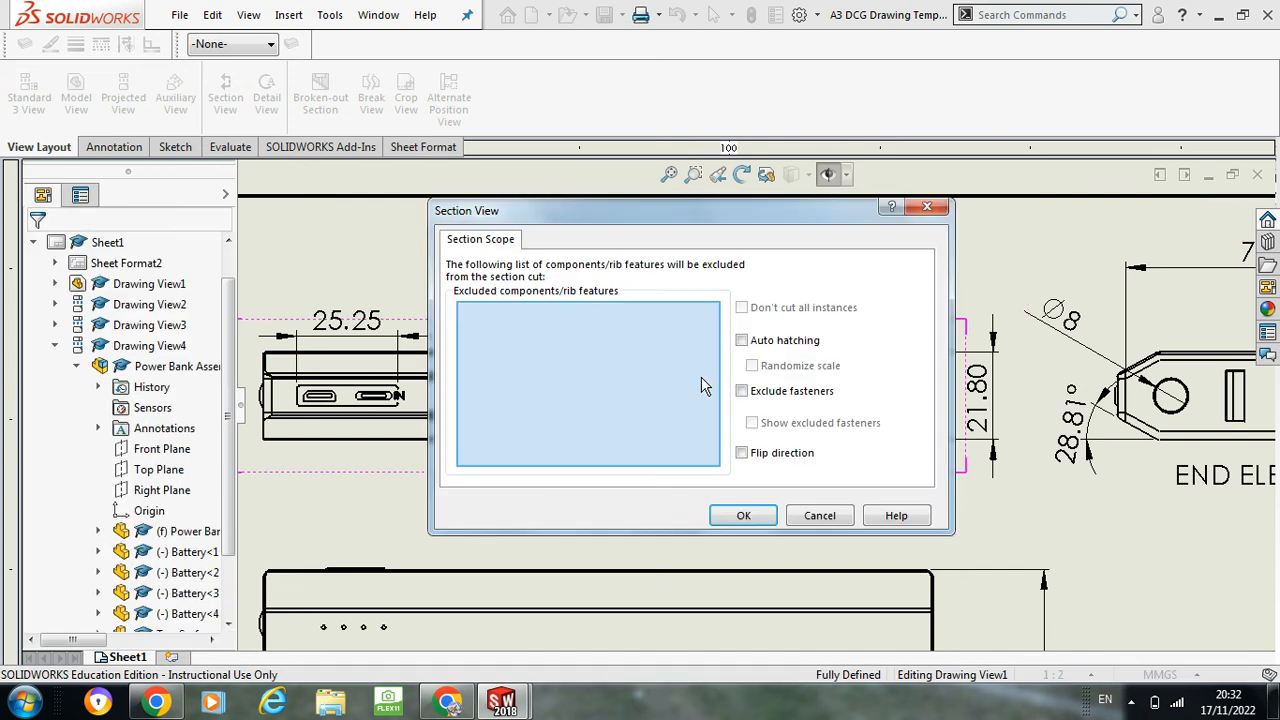
left_click(749, 517)
scroll(880, 422, "up", 4)
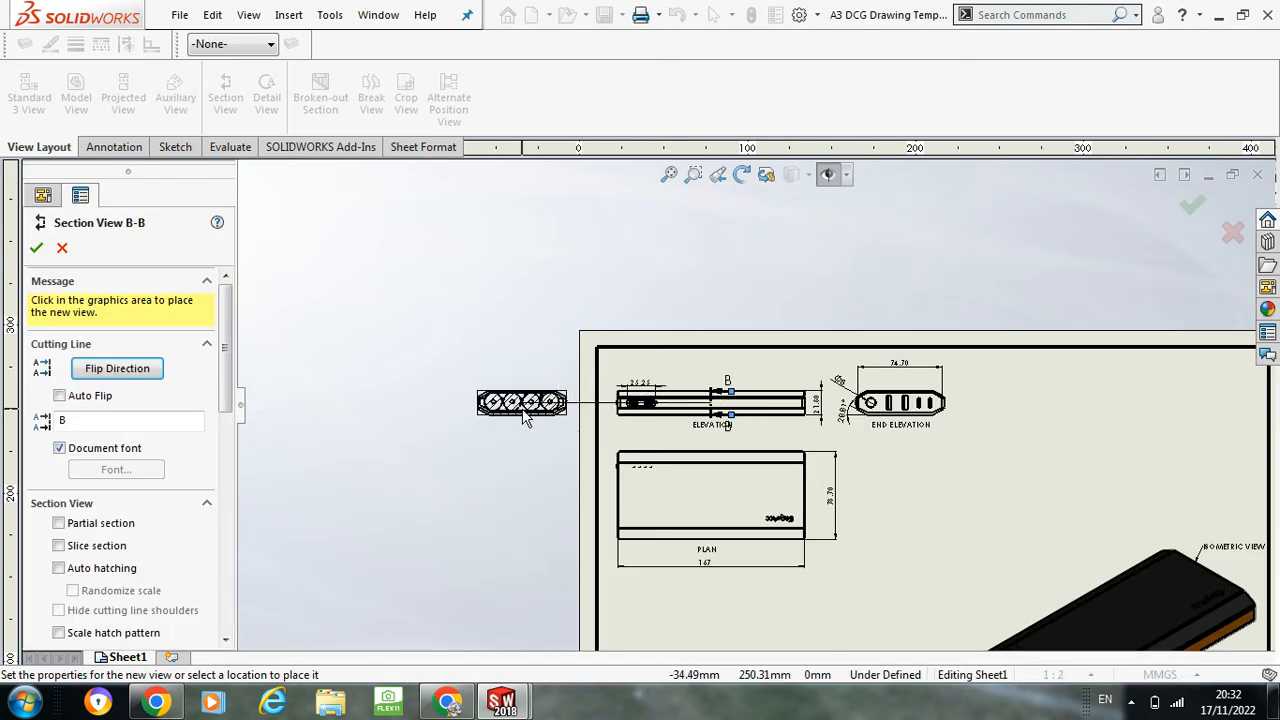
left_click(520, 418)
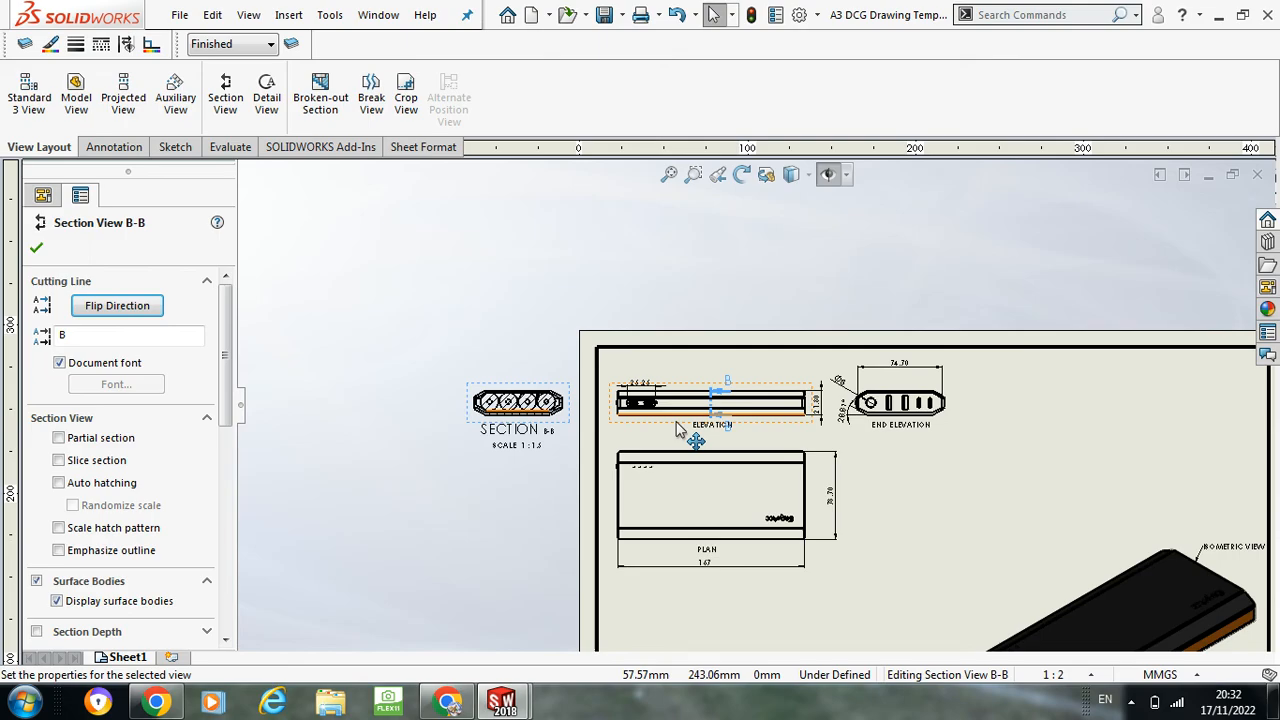
Step: Move the section view across the sheet to the right of the end elevation
scroll(690, 440, "down", 2)
scroll(600, 445, "up", 4)
scroll(600, 430, "down", 3)
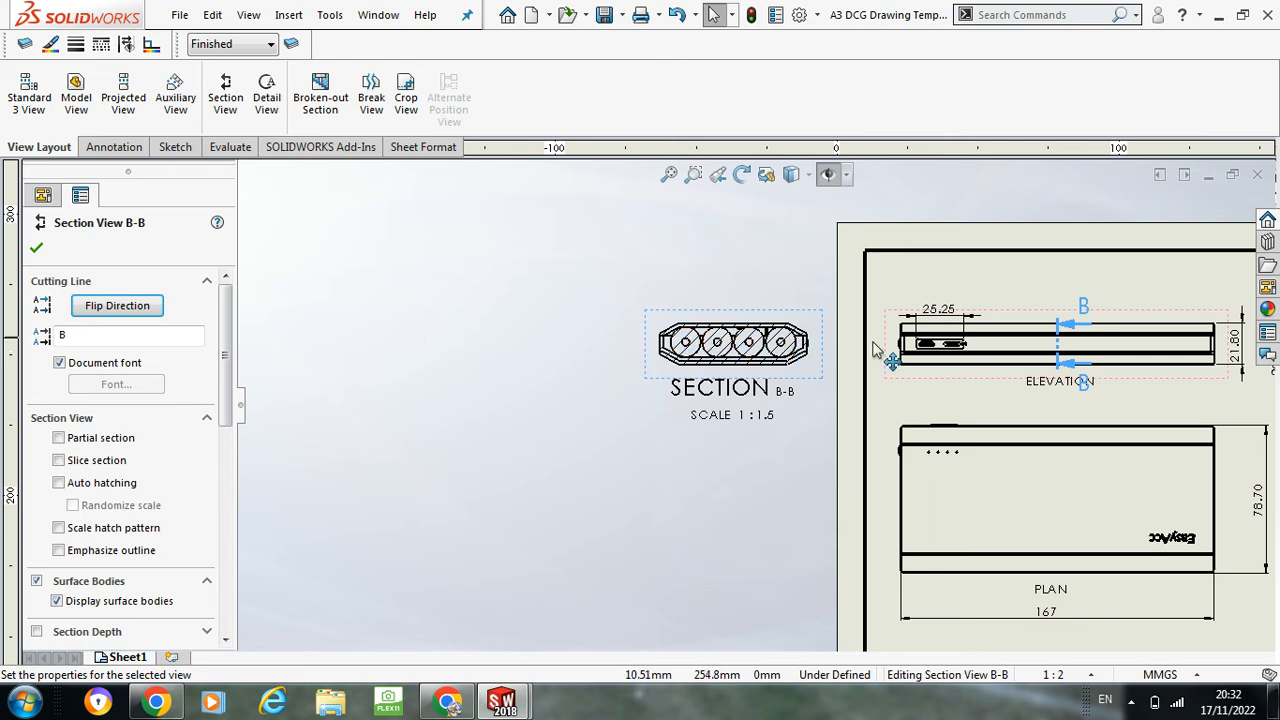
scroll(873, 349, "up", 4)
scroll(820, 421, "down", 3)
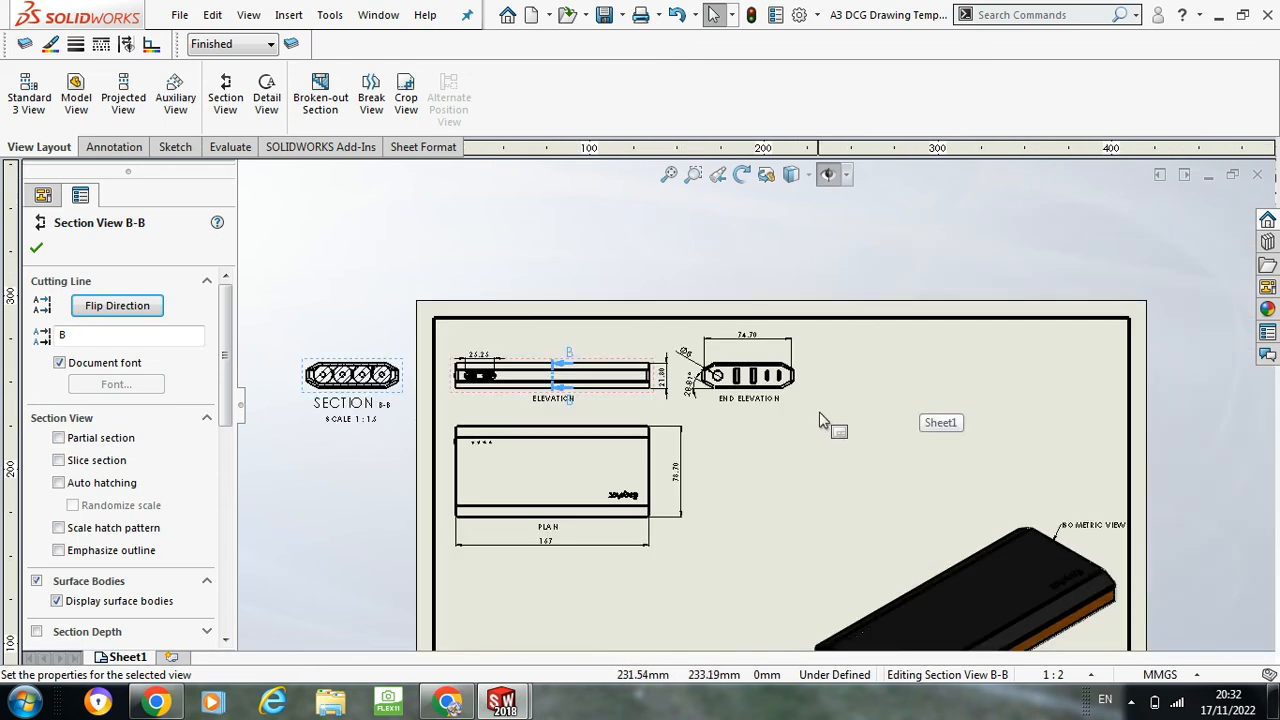
left_click_drag(352, 362, 859, 363)
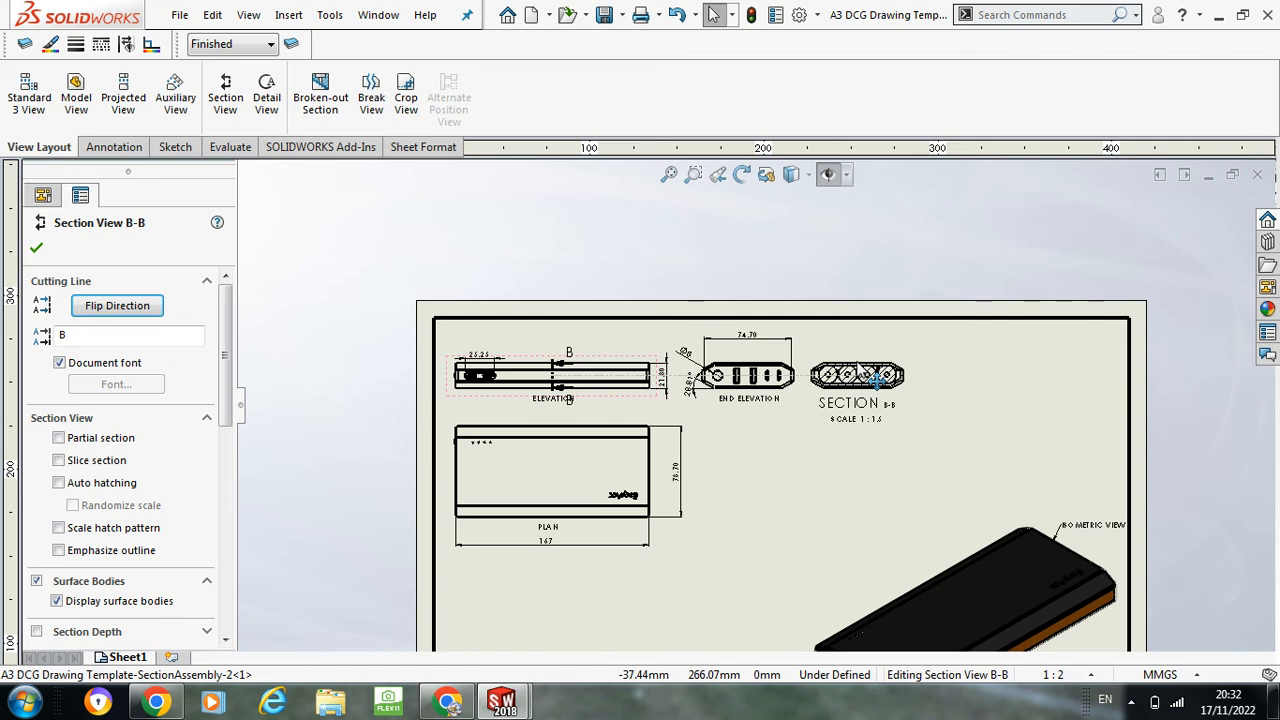
left_click(888, 288)
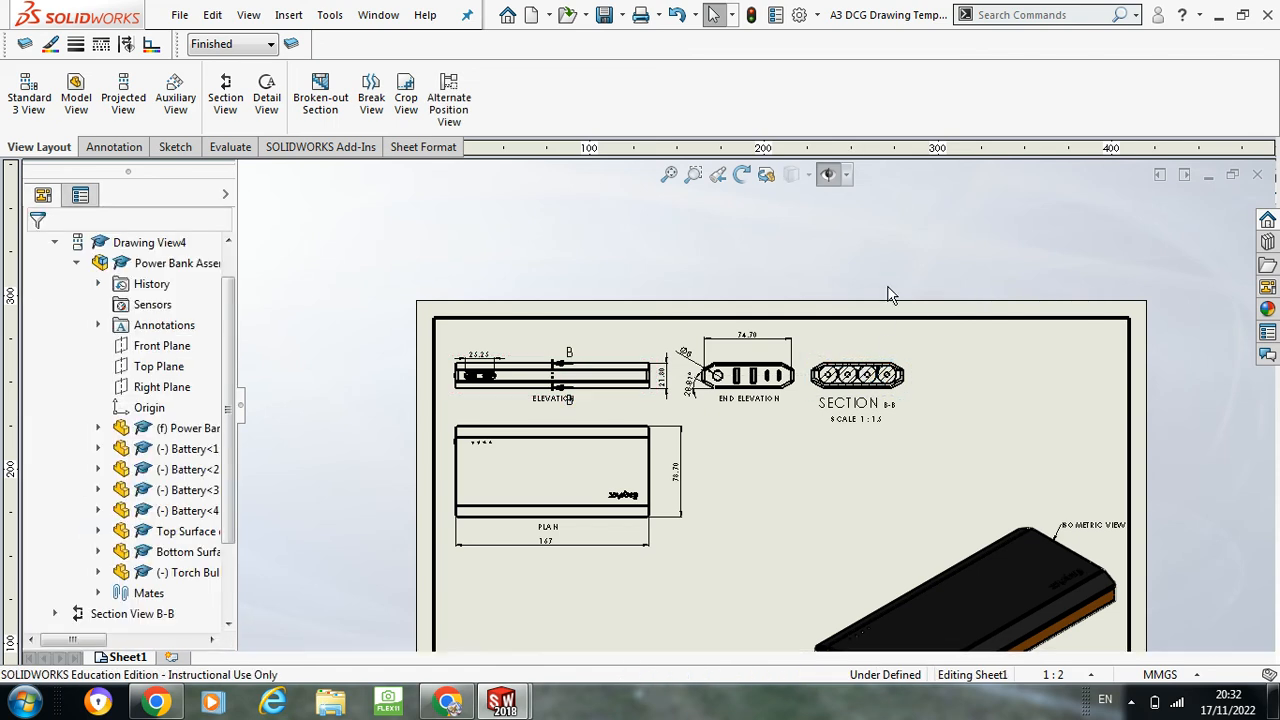
Step: Move the ELEVATION label left, clear of the lower cutting-line letter B
scroll(590, 372, "up", 3)
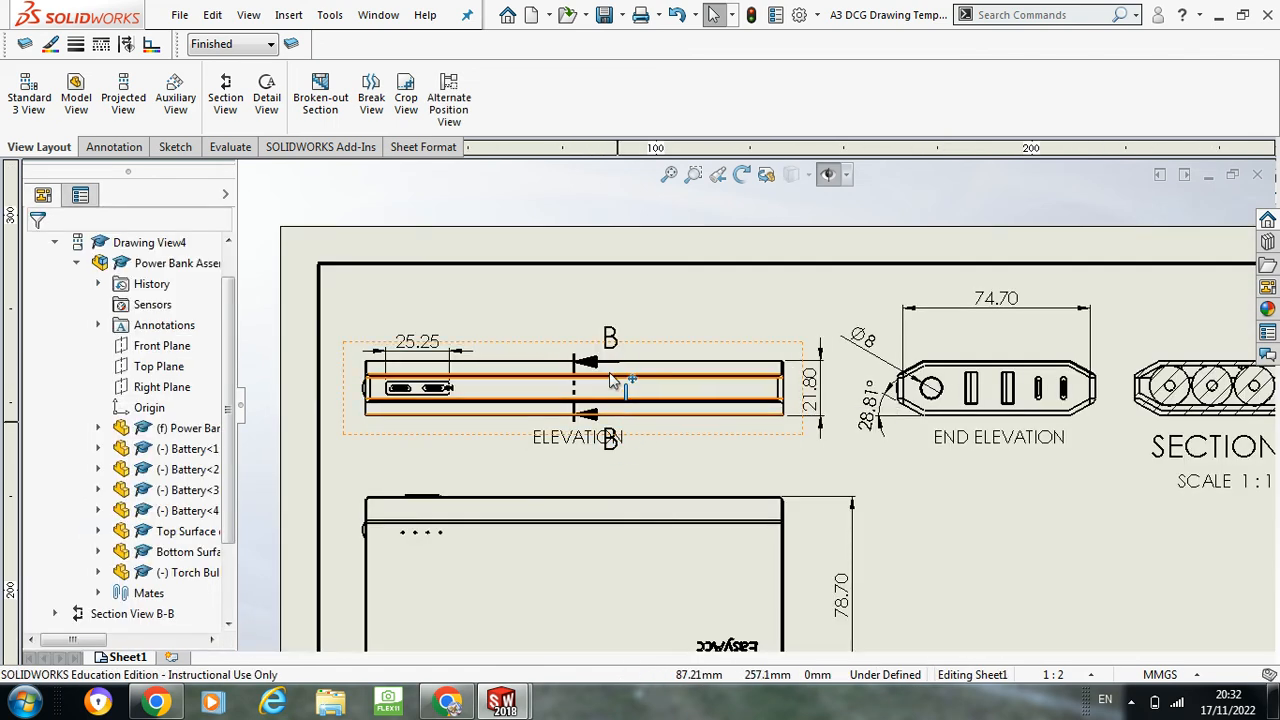
left_click_drag(578, 442, 512, 443)
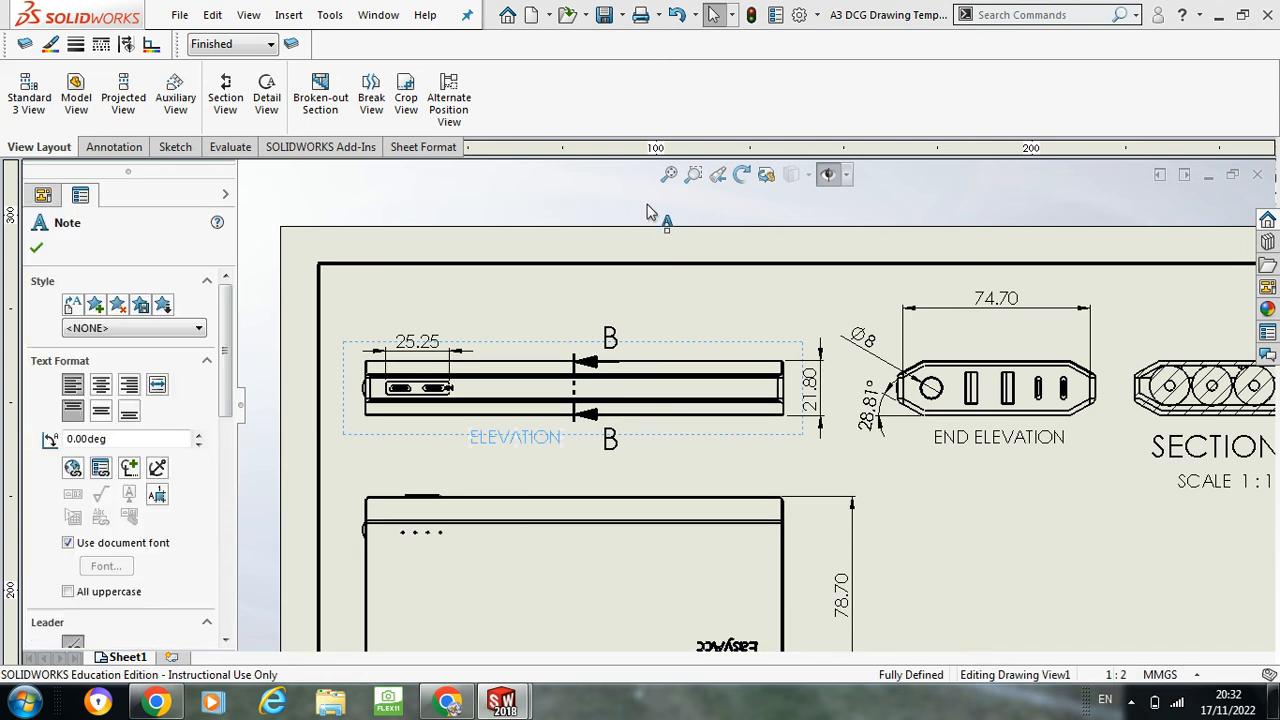
left_click(520, 242)
Step: Shift the section view slightly right to widen its gap from the end elevation
scroll(745, 400, "up", 4)
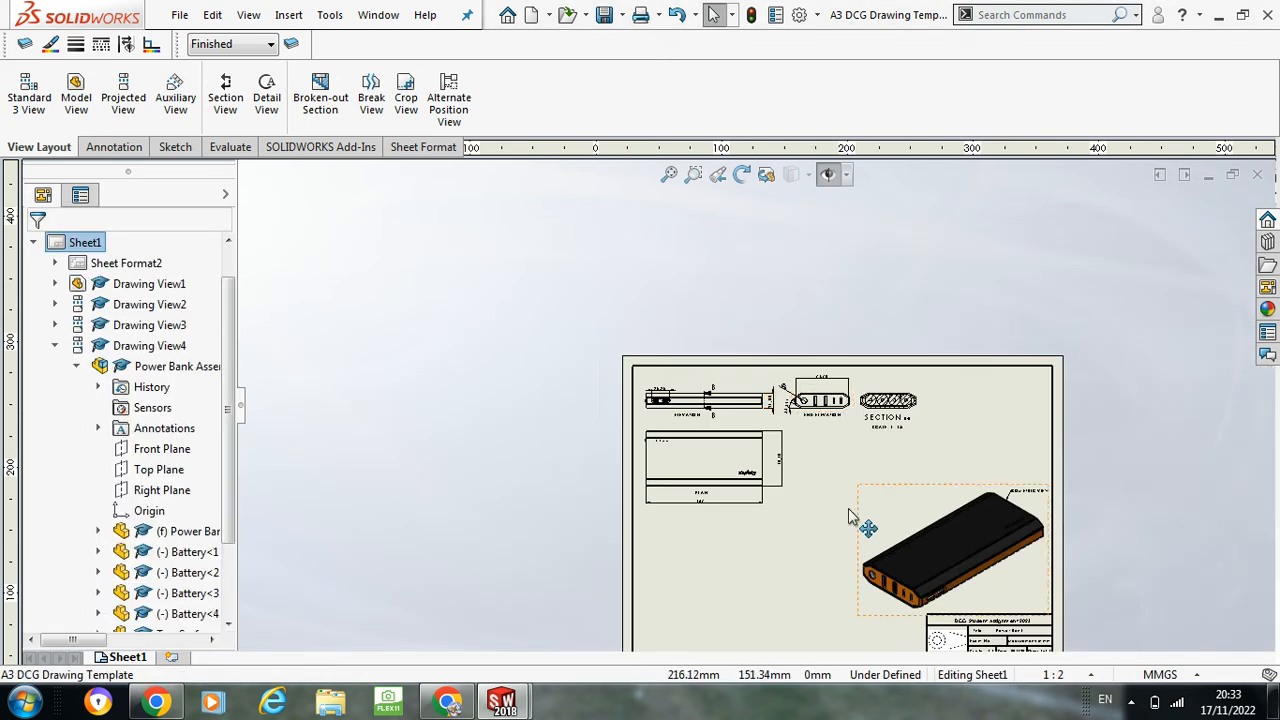
scroll(860, 465, "down", 3)
scroll(912, 350, "down", 1)
left_click_drag(913, 333, 930, 333)
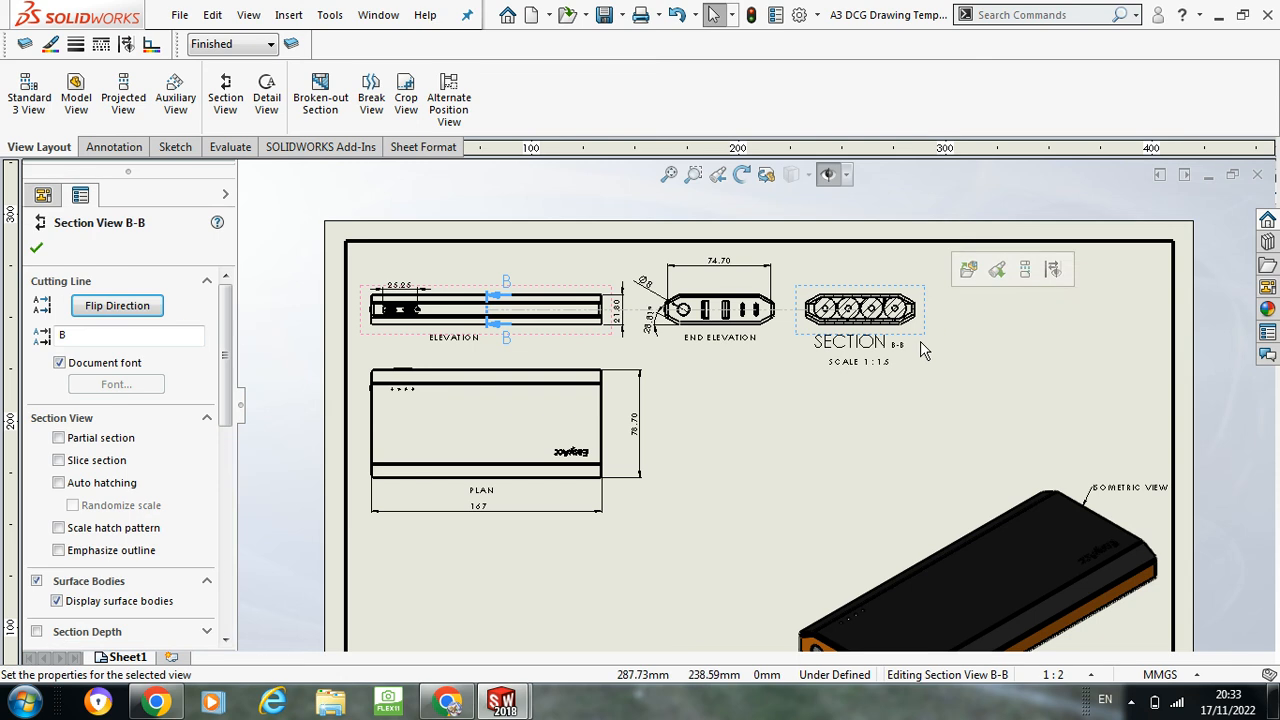
left_click(1024, 209)
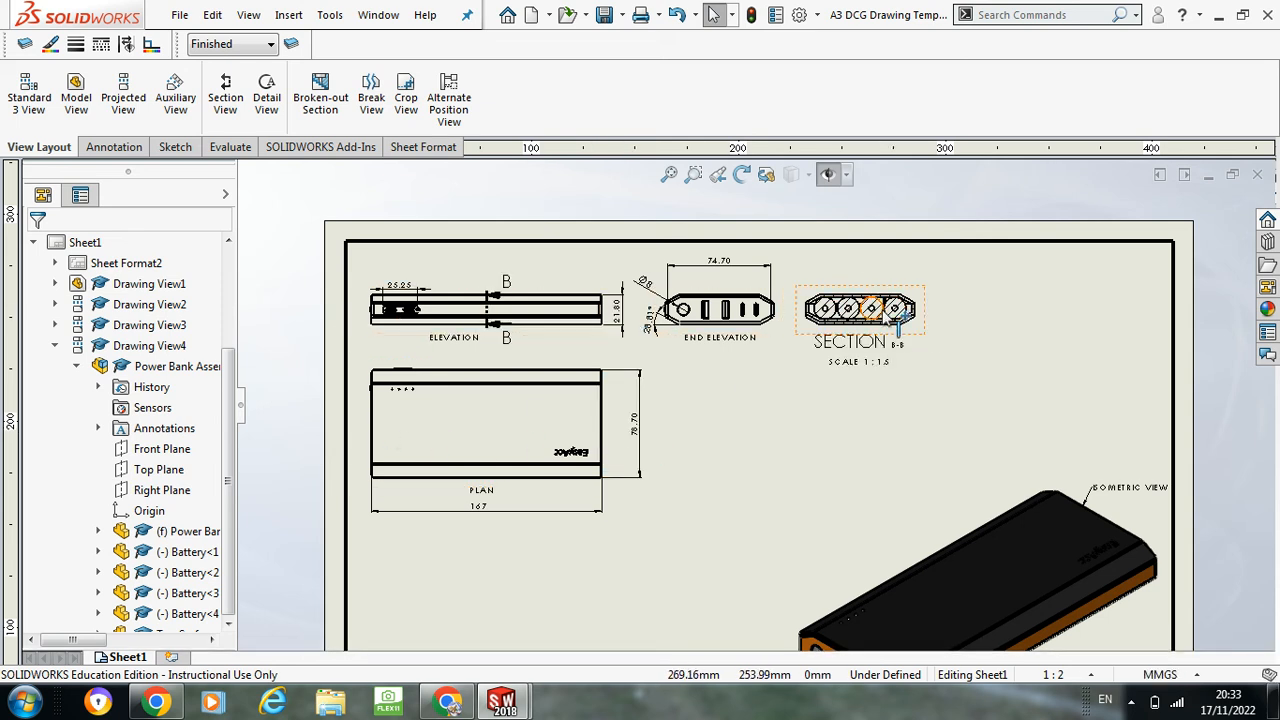
Step: Examine the isometric view's ports, indicator holes and logo for an area suited to a detail view
key("f")
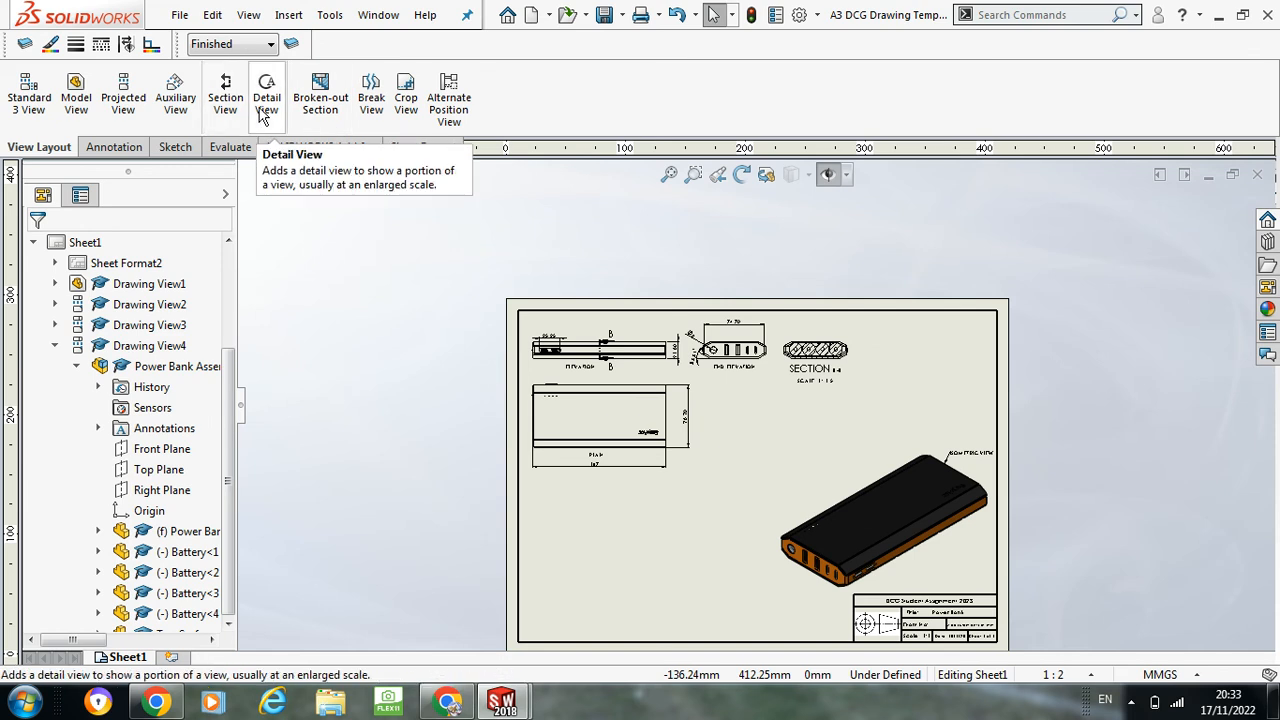
scroll(765, 508, "down", 4)
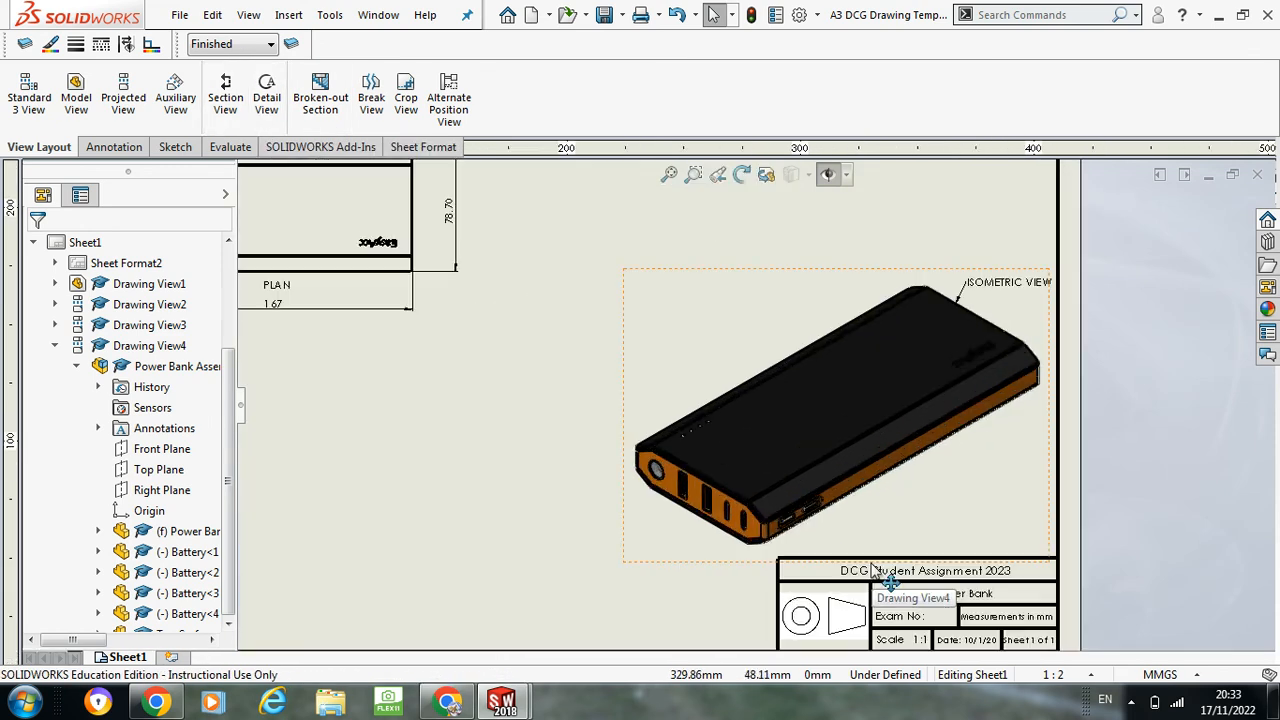
scroll(765, 508, "down", 3)
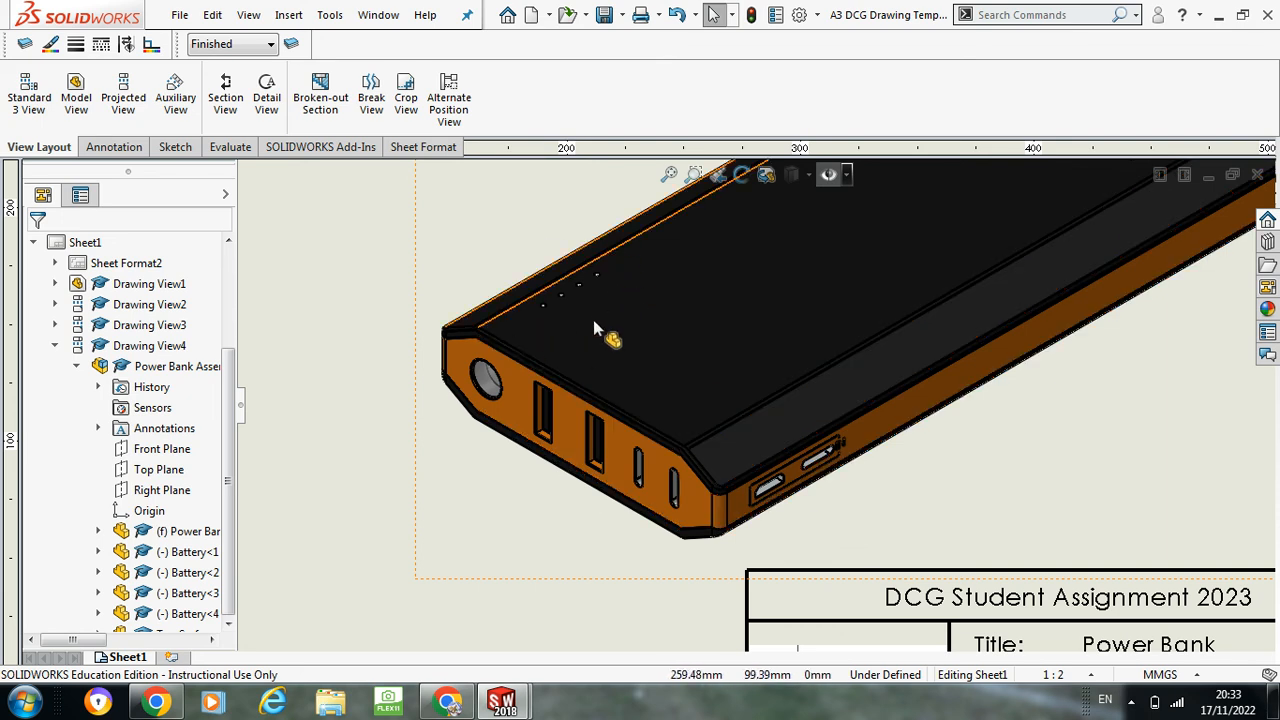
scroll(1059, 251, "up", 4)
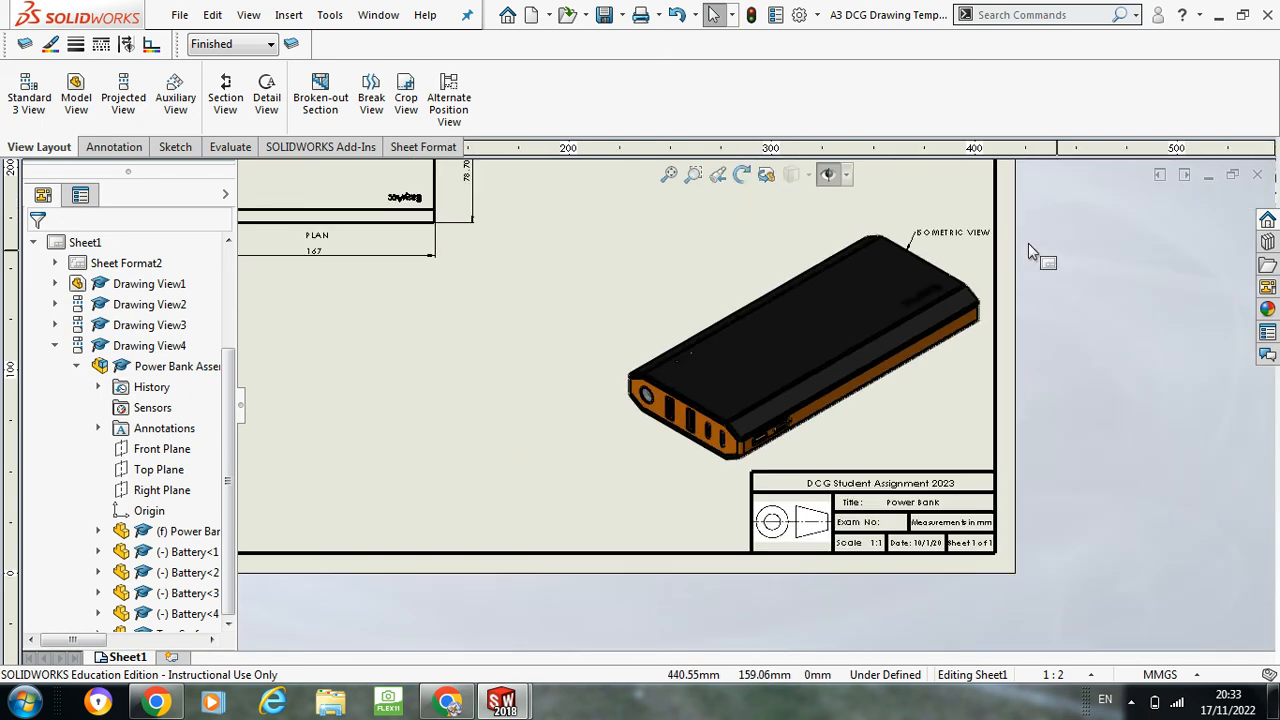
scroll(882, 296, "down", 4)
scroll(924, 397, "down", 3)
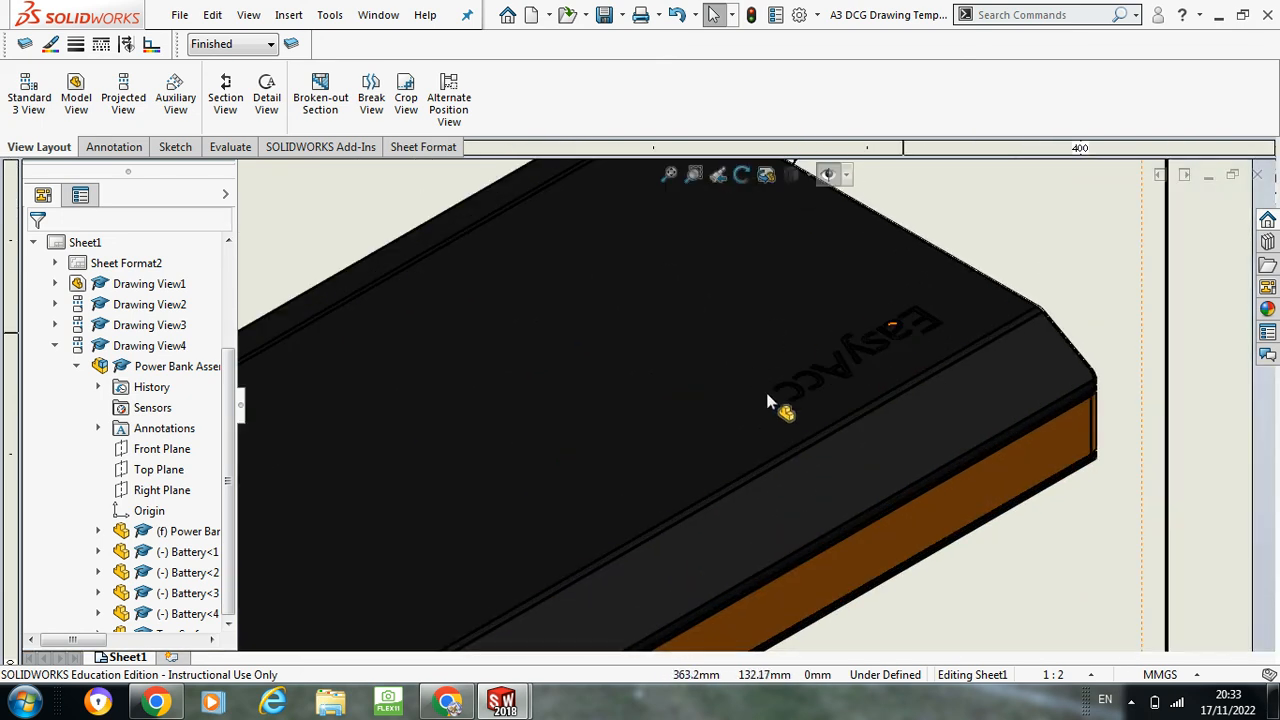
scroll(860, 365, "up", 5)
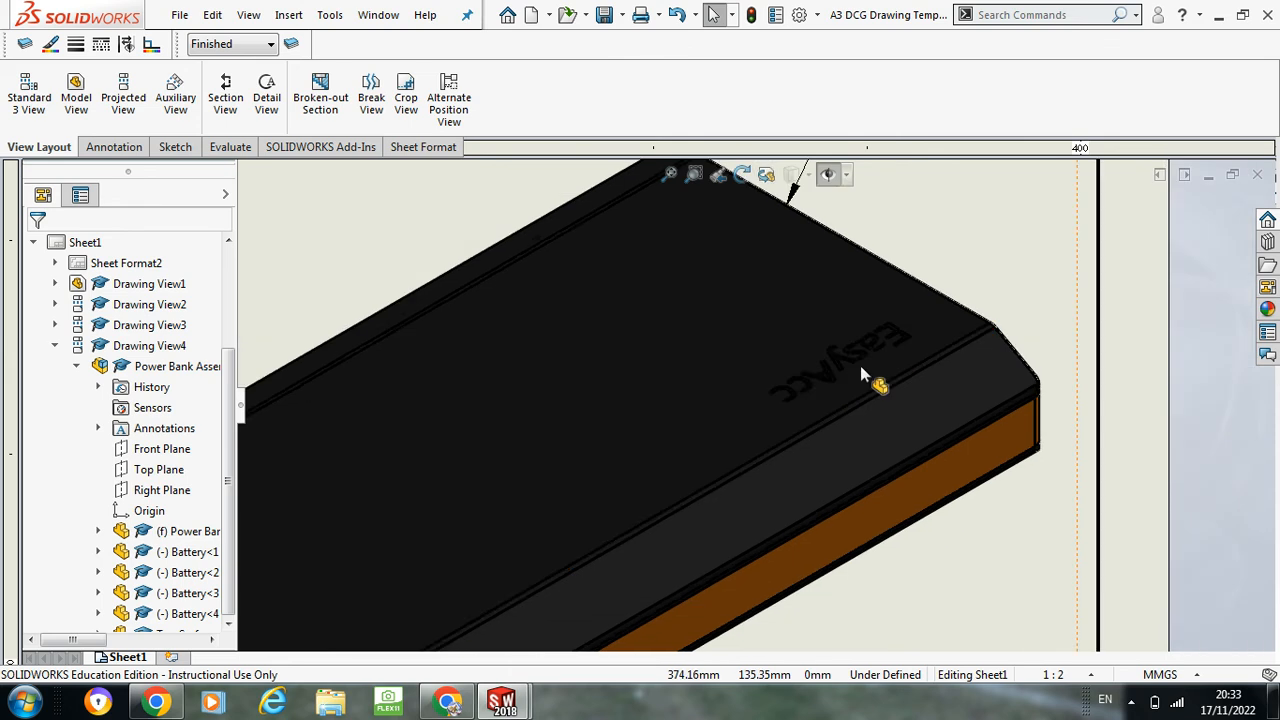
scroll(566, 520, "up", 5)
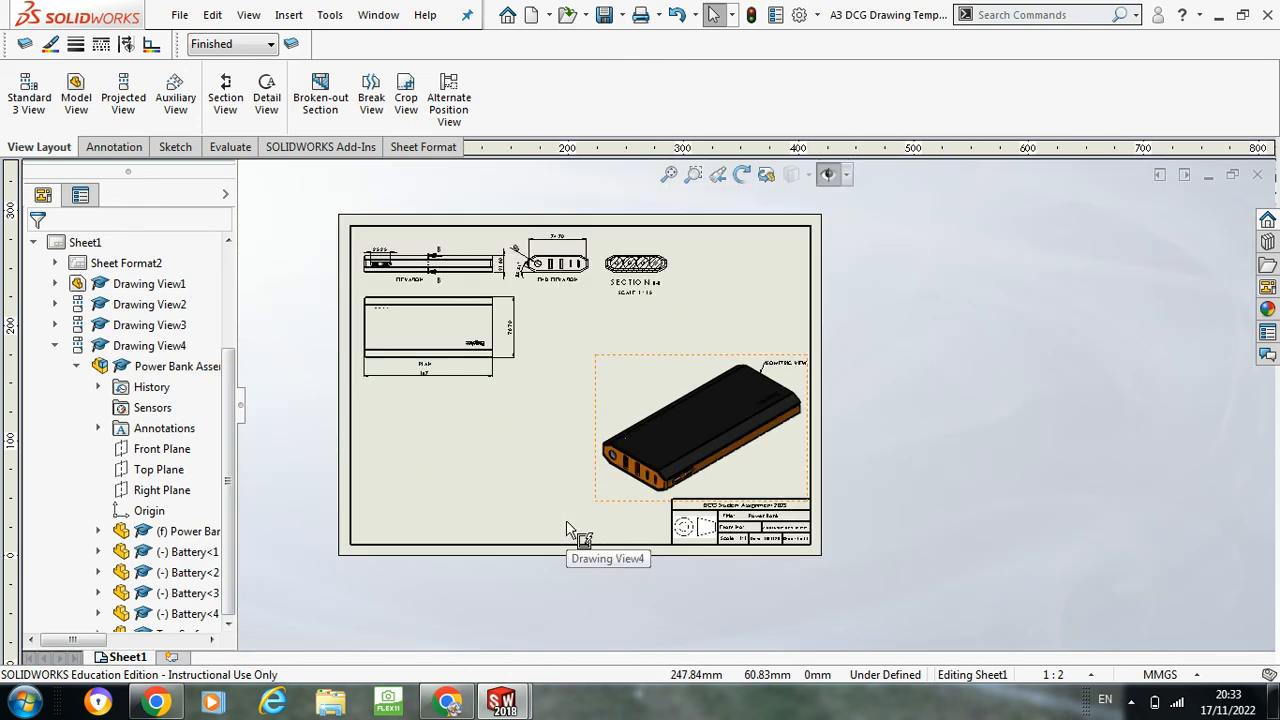
Step: Start a detail view with a circle about 31 mm in radius around the isometric view's near port corner
left_click(270, 104)
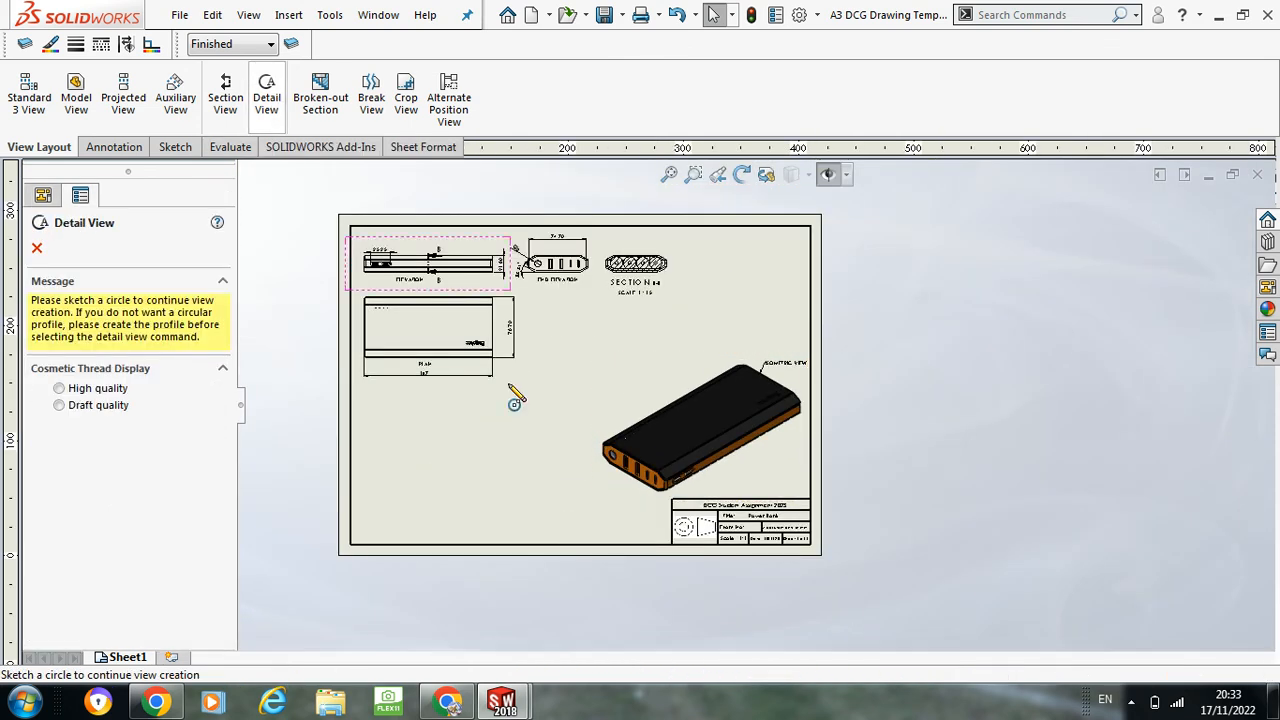
scroll(700, 430, "down", 5)
scroll(730, 380, "down", 3)
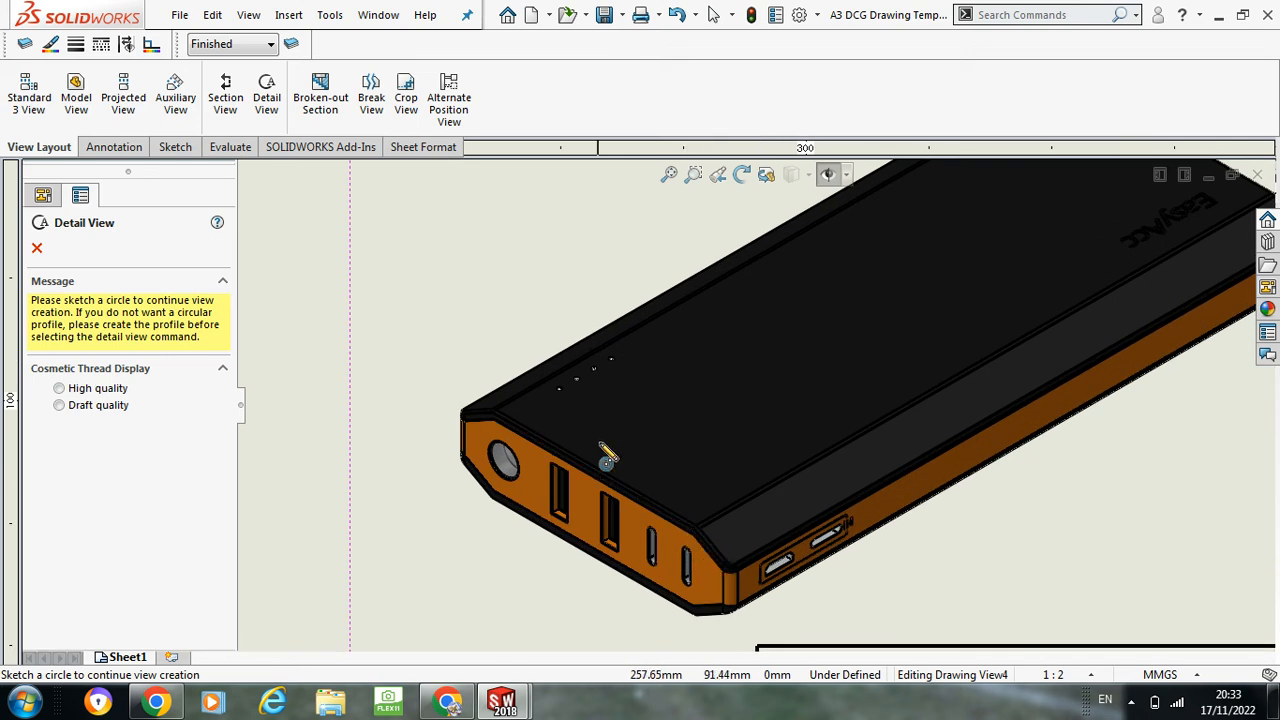
left_click(703, 509)
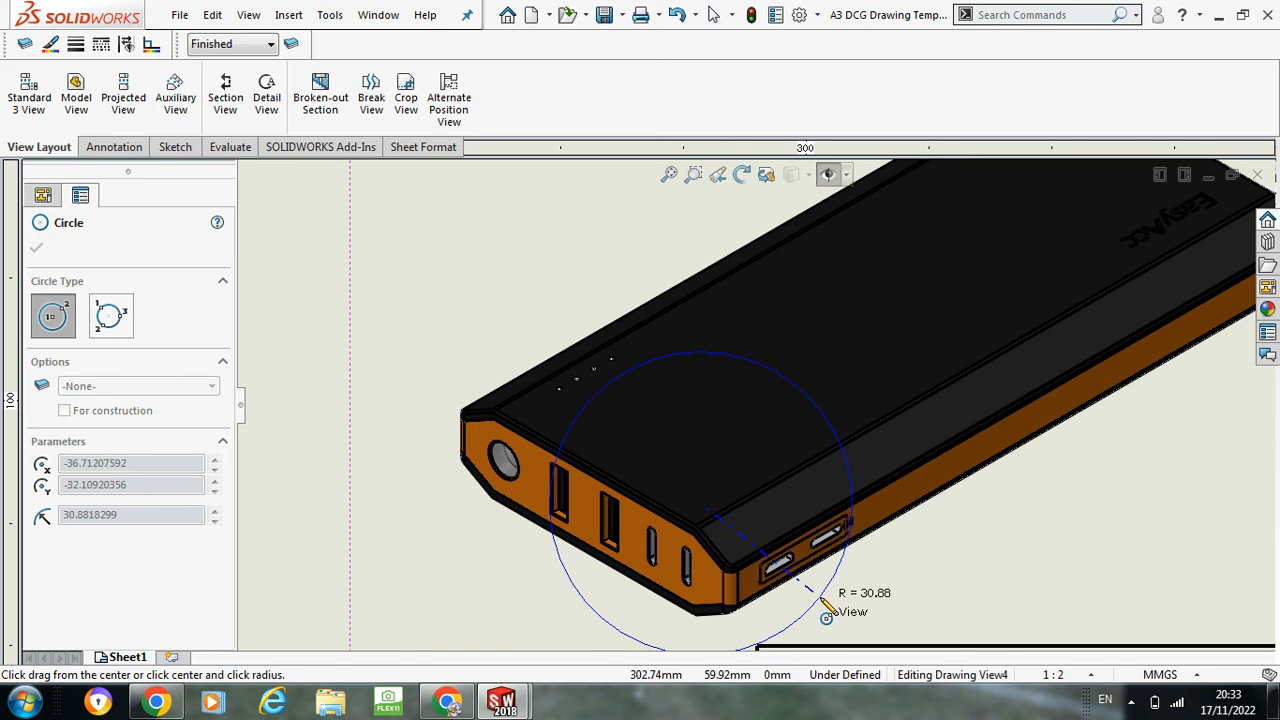
left_click(820, 600)
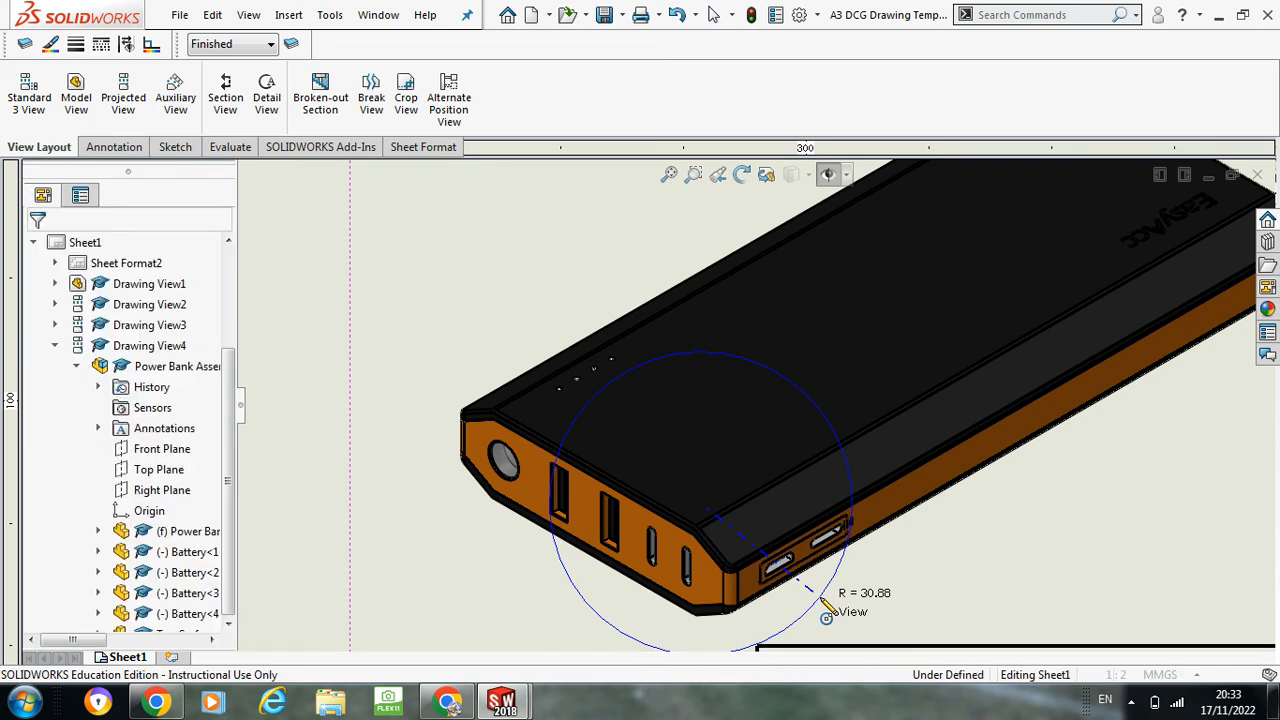
Step: Place the detail view above the isometric view, to the right of the section view
scroll(475, 400, "up", 5)
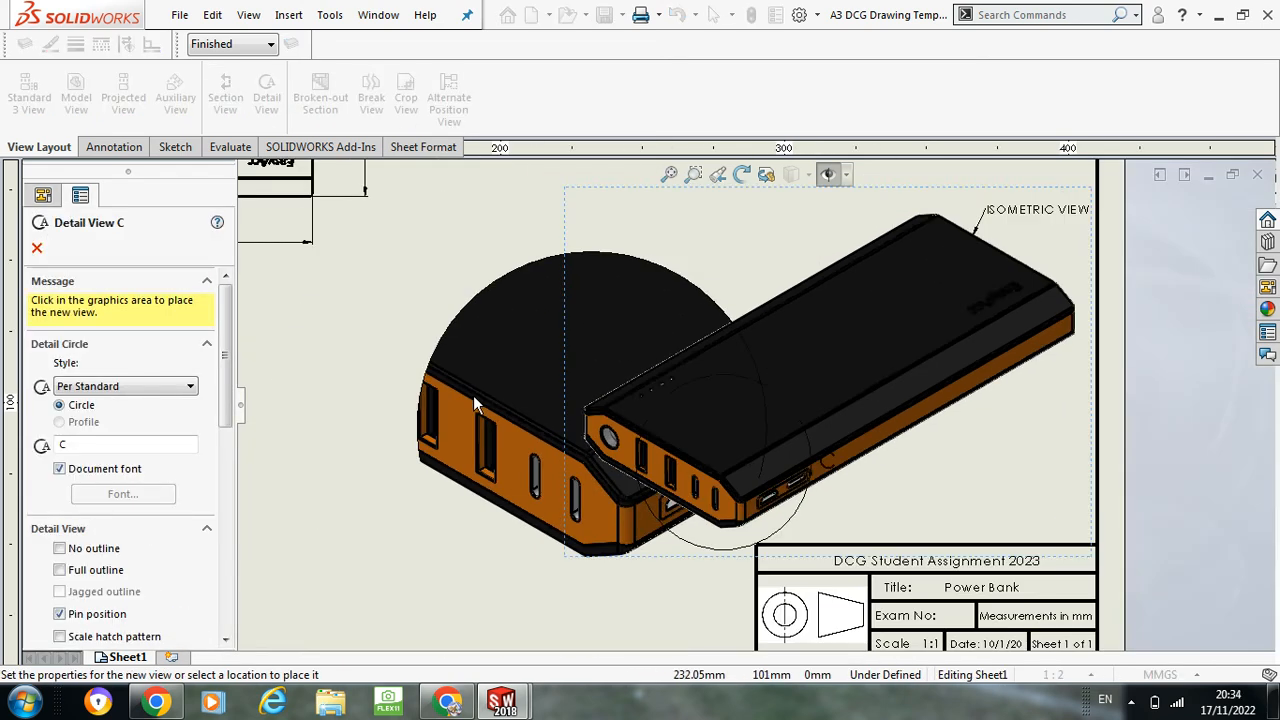
scroll(457, 453, "up", 2)
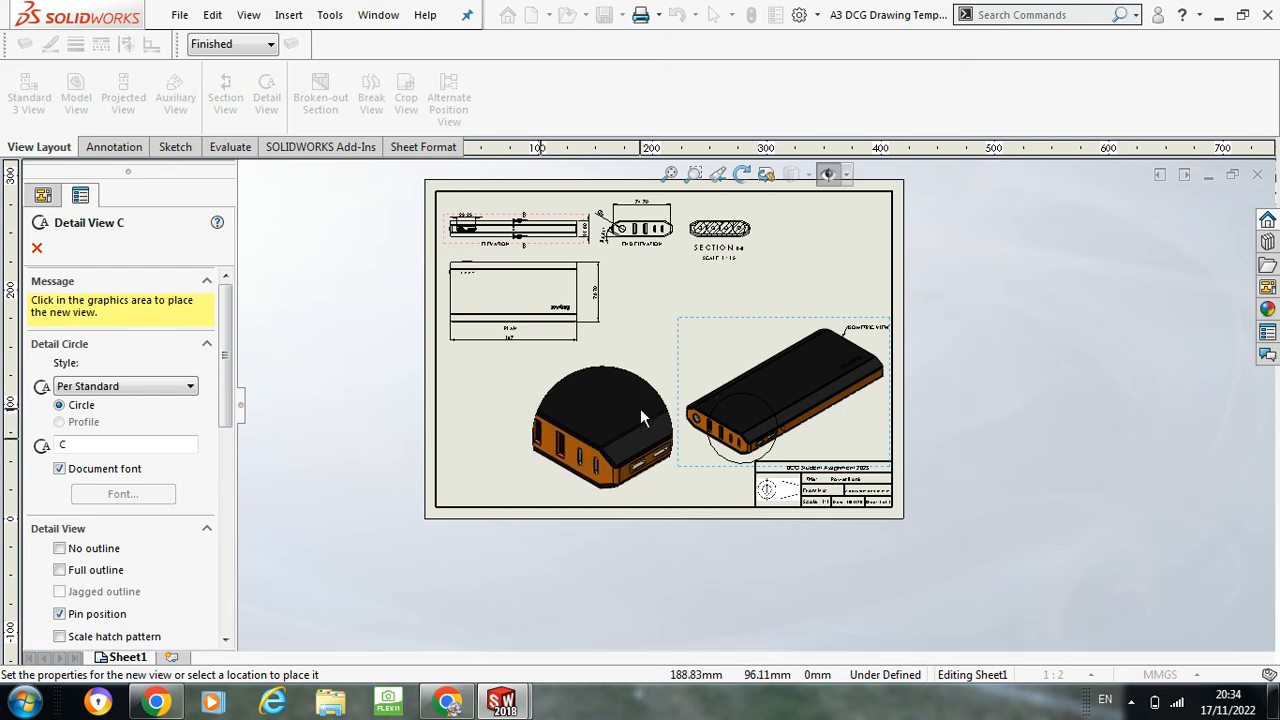
left_click(822, 257)
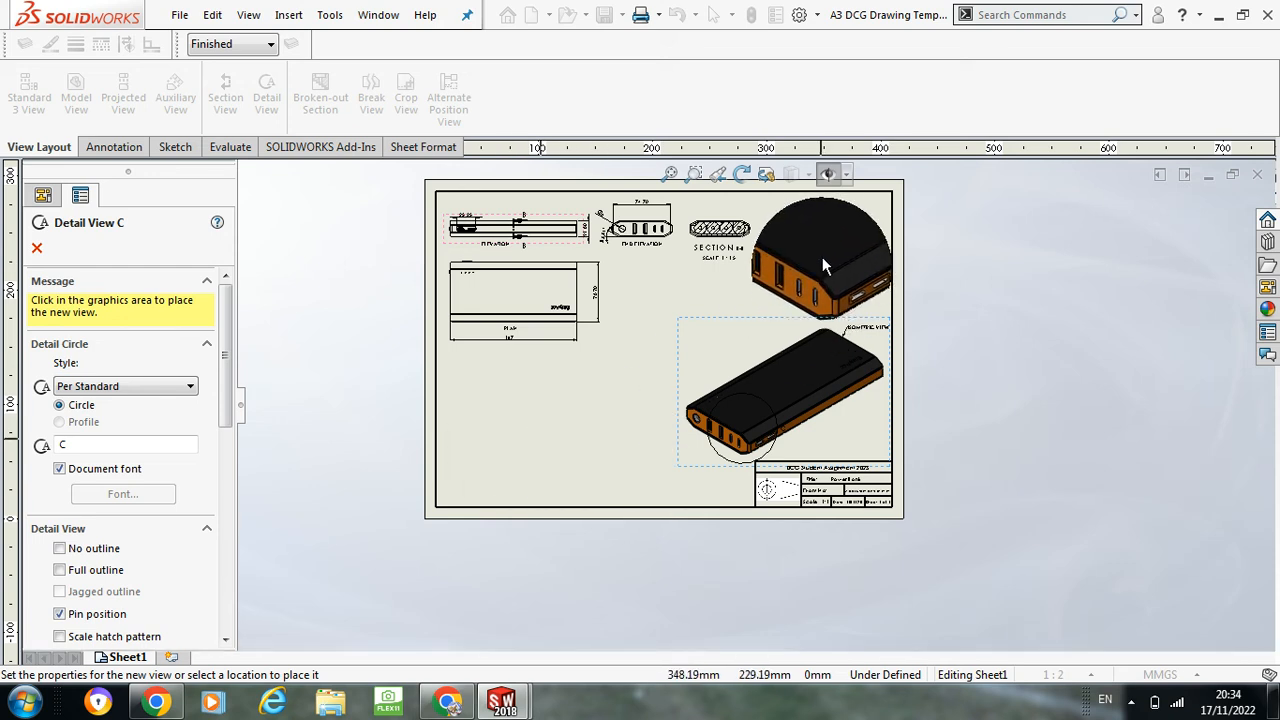
scroll(818, 273, "down", 3)
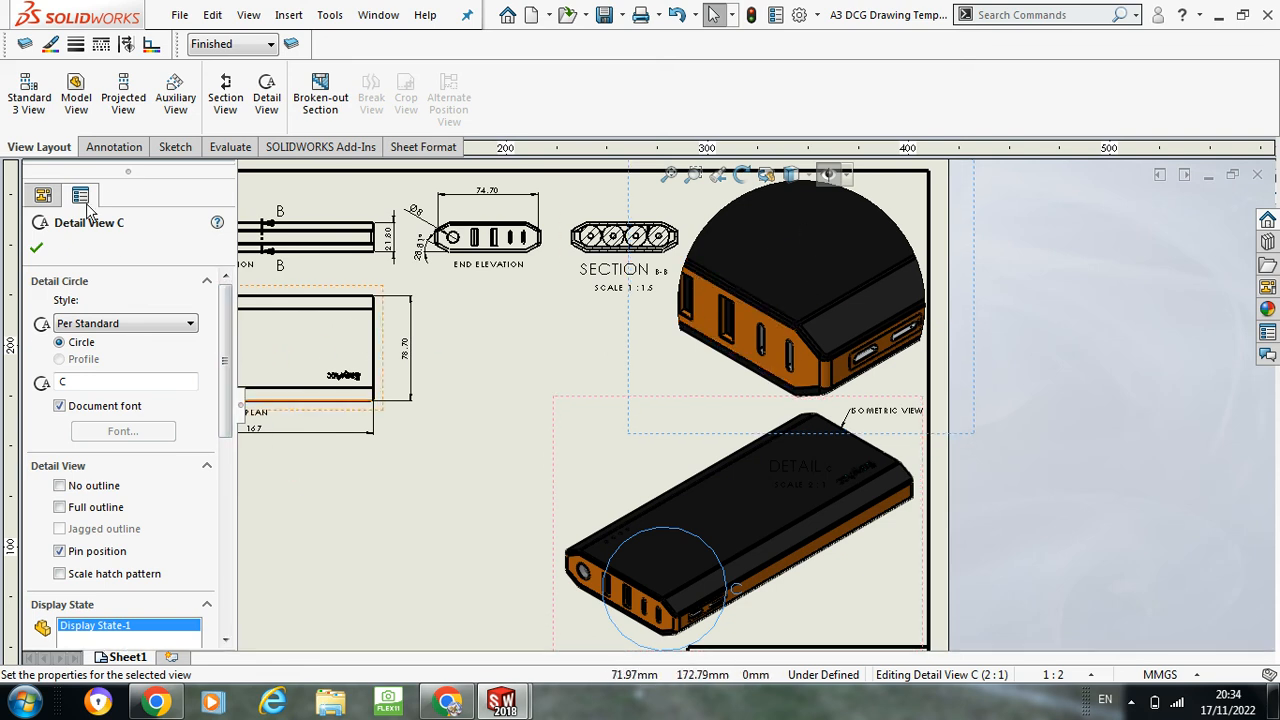
left_click(37, 249)
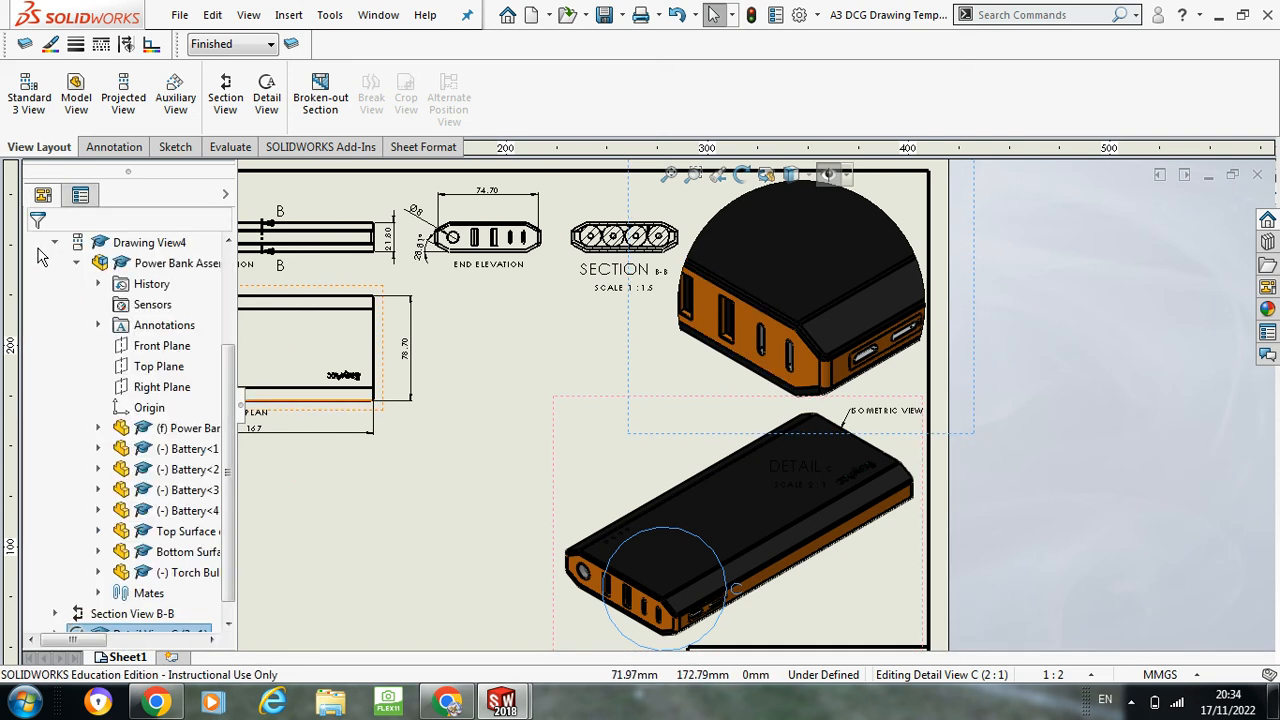
Step: Set a custom scale of 1.5:1 for Detail View C
left_click(828, 278)
scroll(230, 370, "down", 5)
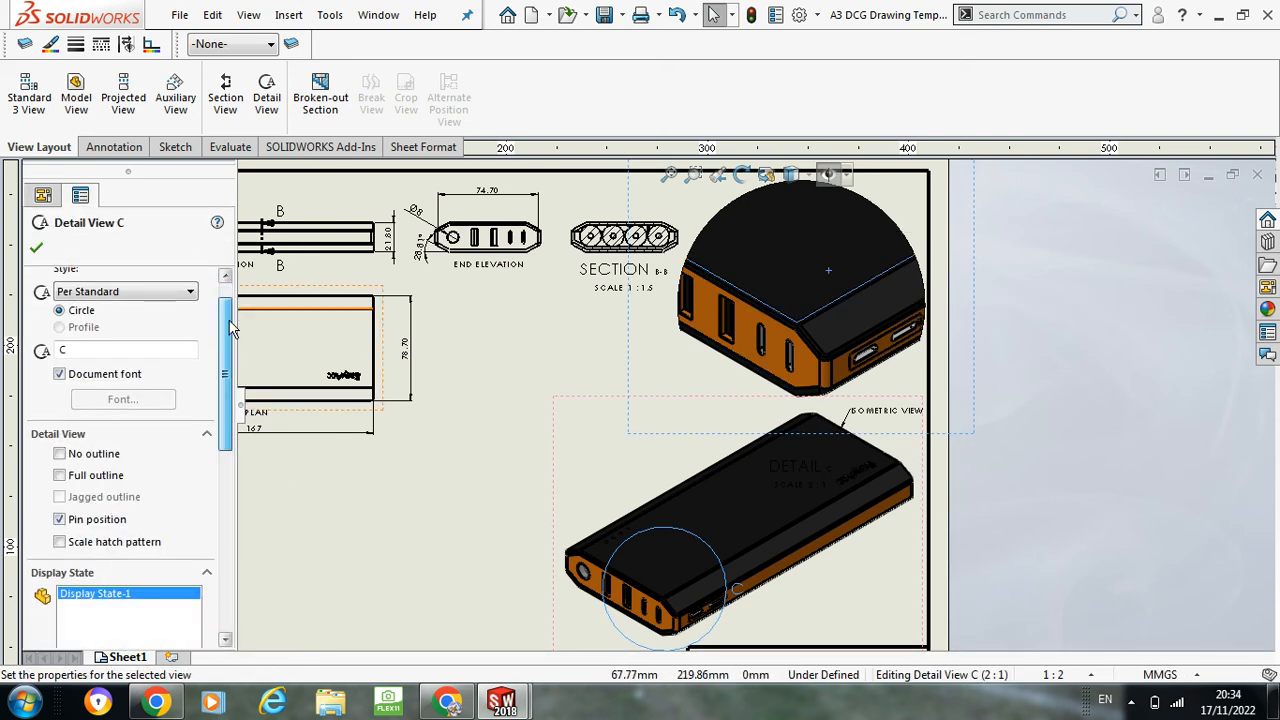
scroll(230, 370, "down", 5)
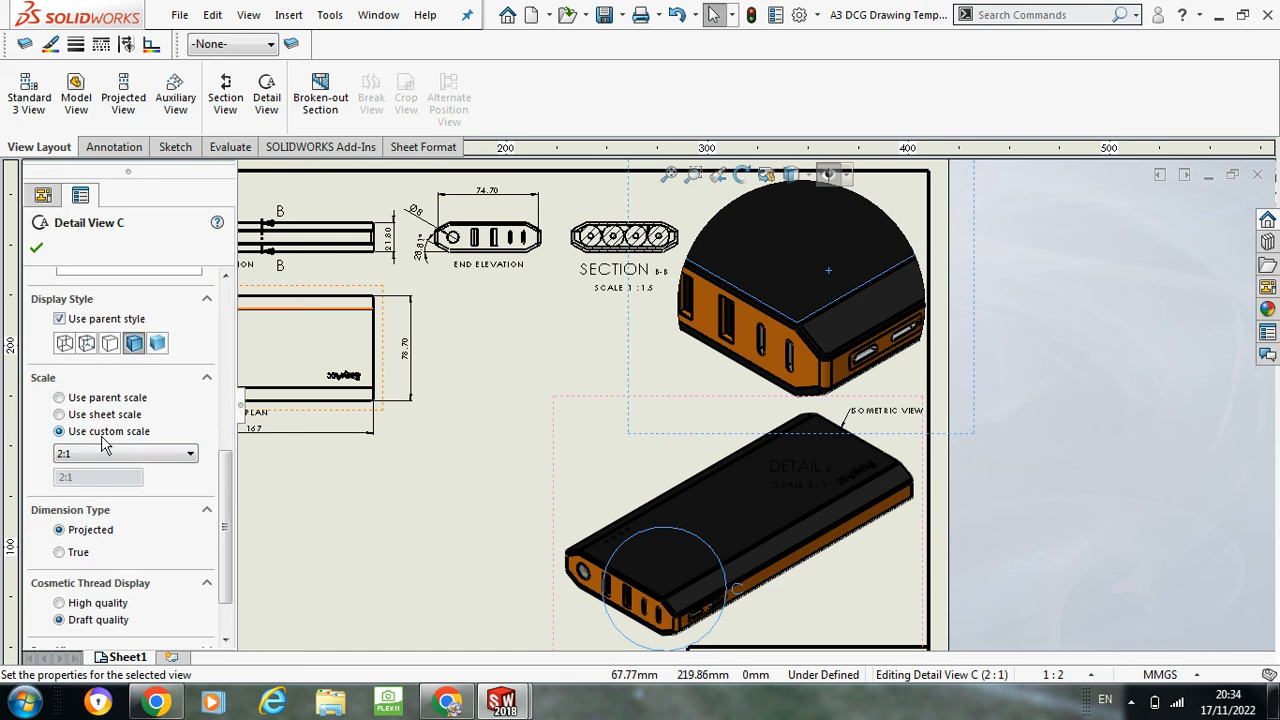
left_click(114, 457)
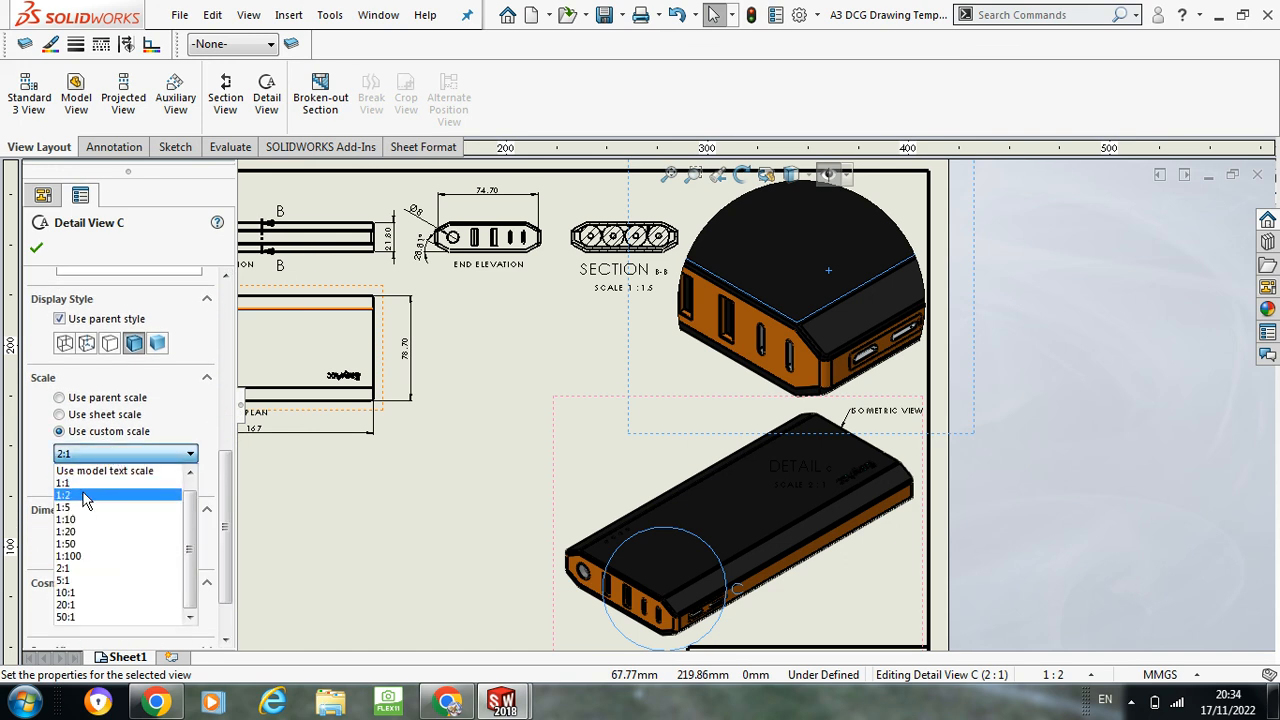
left_click(189, 471)
left_click(90, 471)
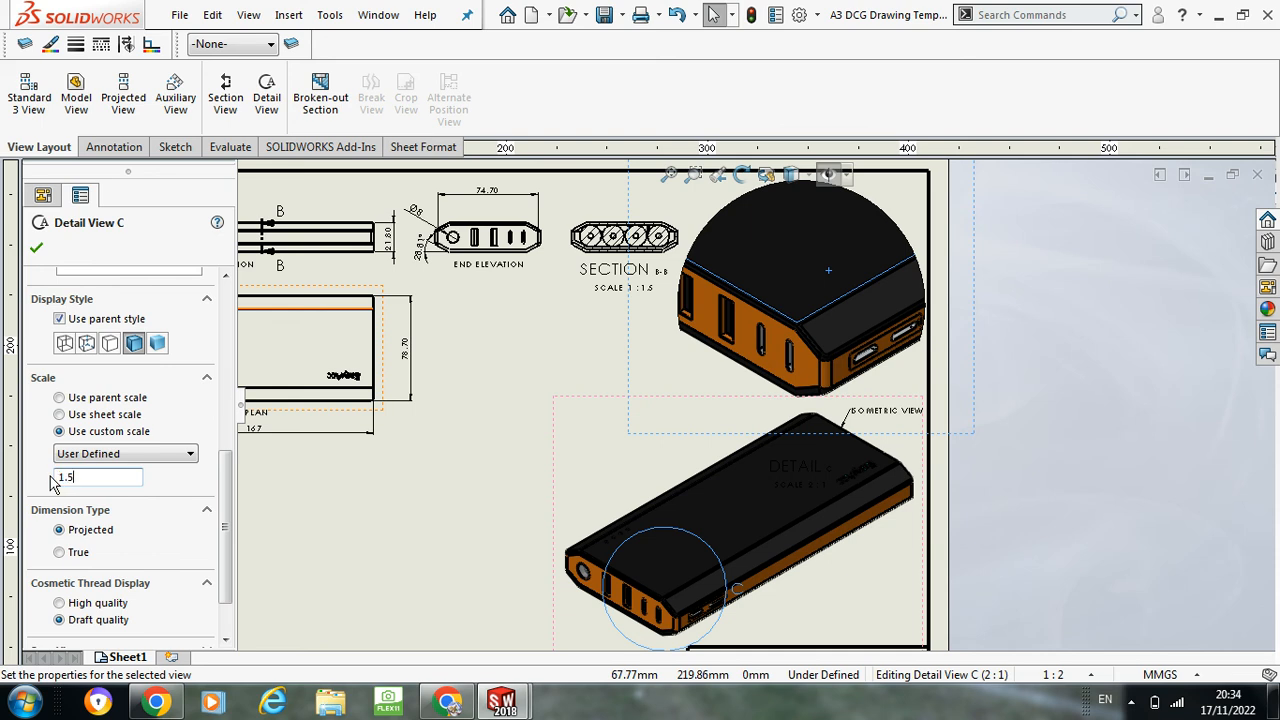
key("Return")
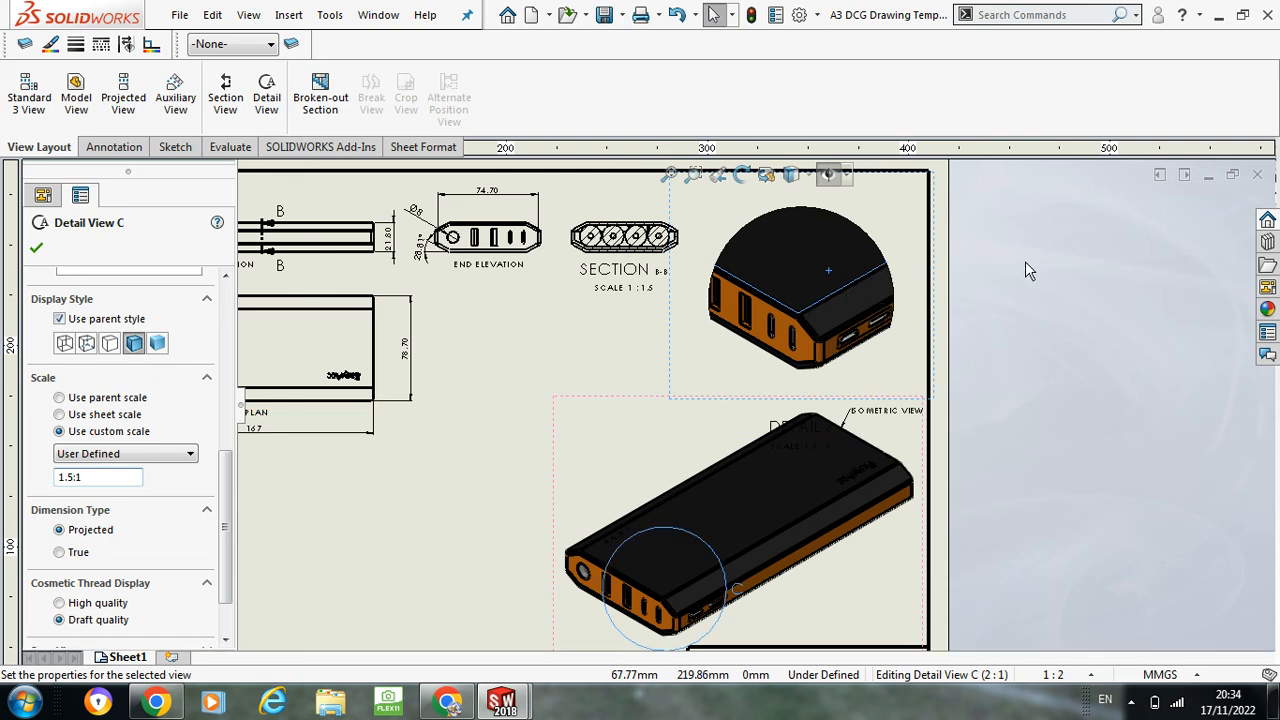
left_click(1049, 305)
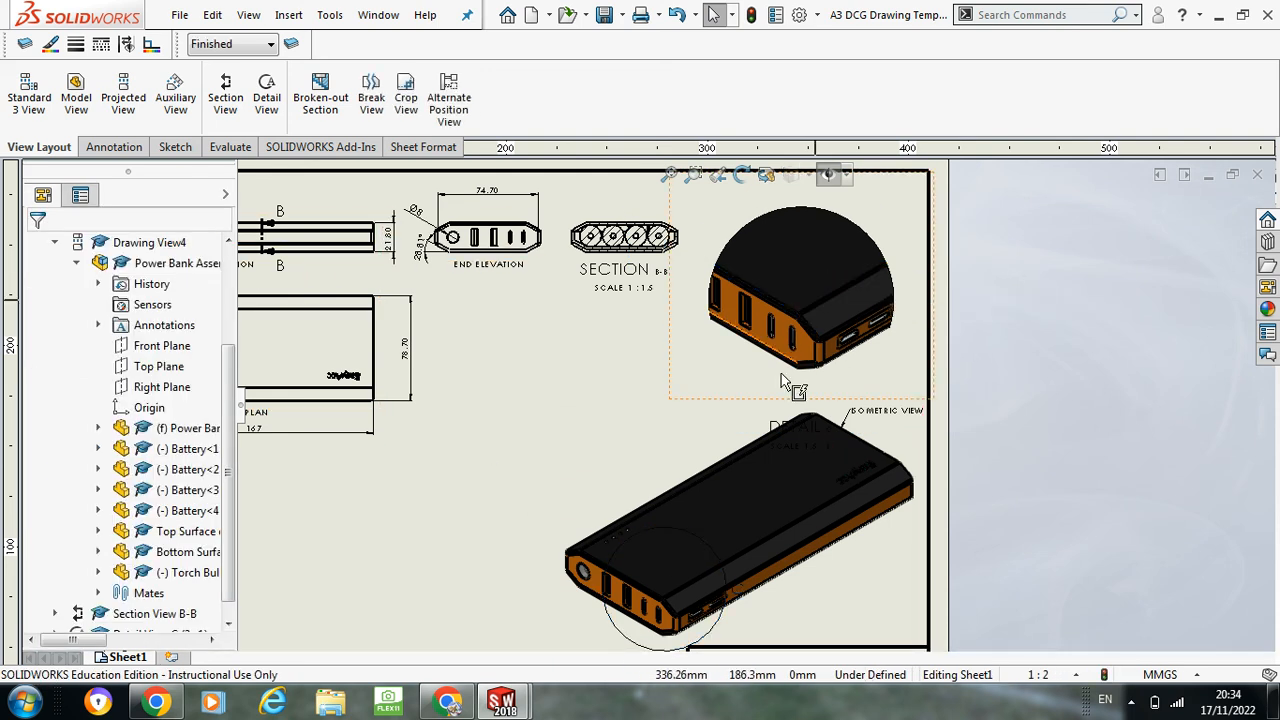
Step: Move the DETAIL C label off the isometric view to the upper right of its detail view
left_click_drag(784, 440, 715, 370)
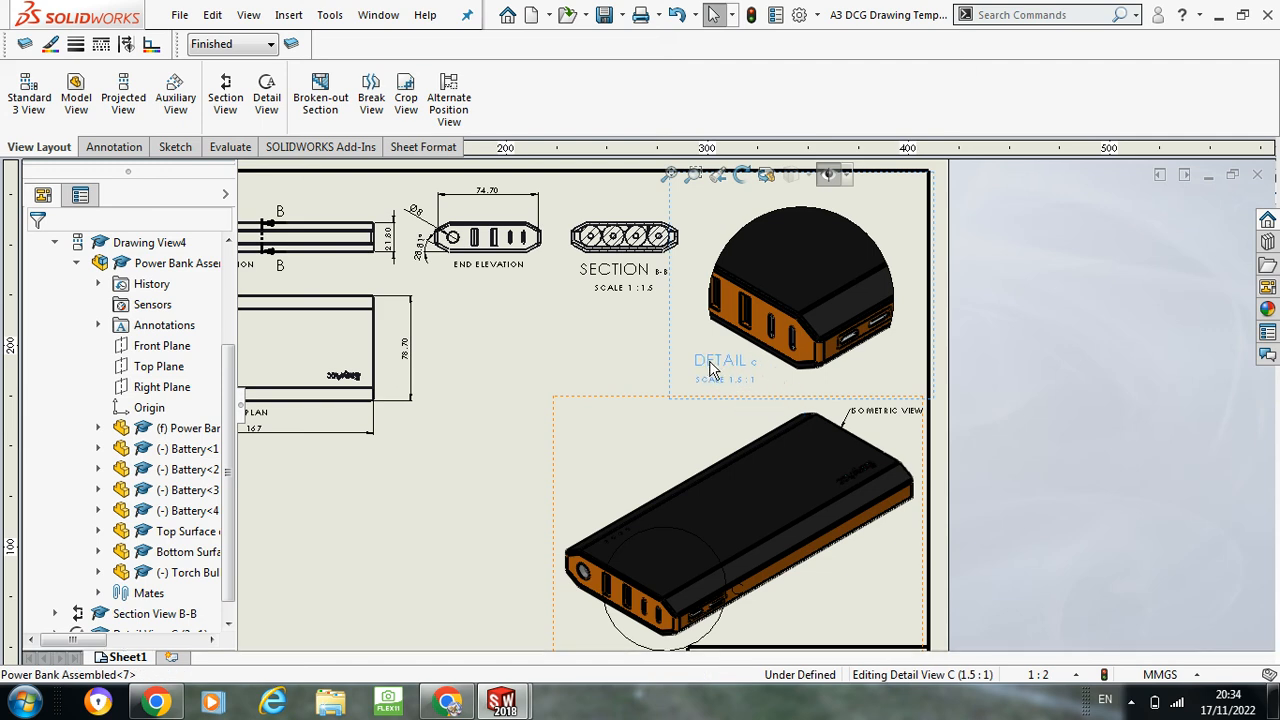
left_click(714, 371)
scroll(727, 384, "down", 4)
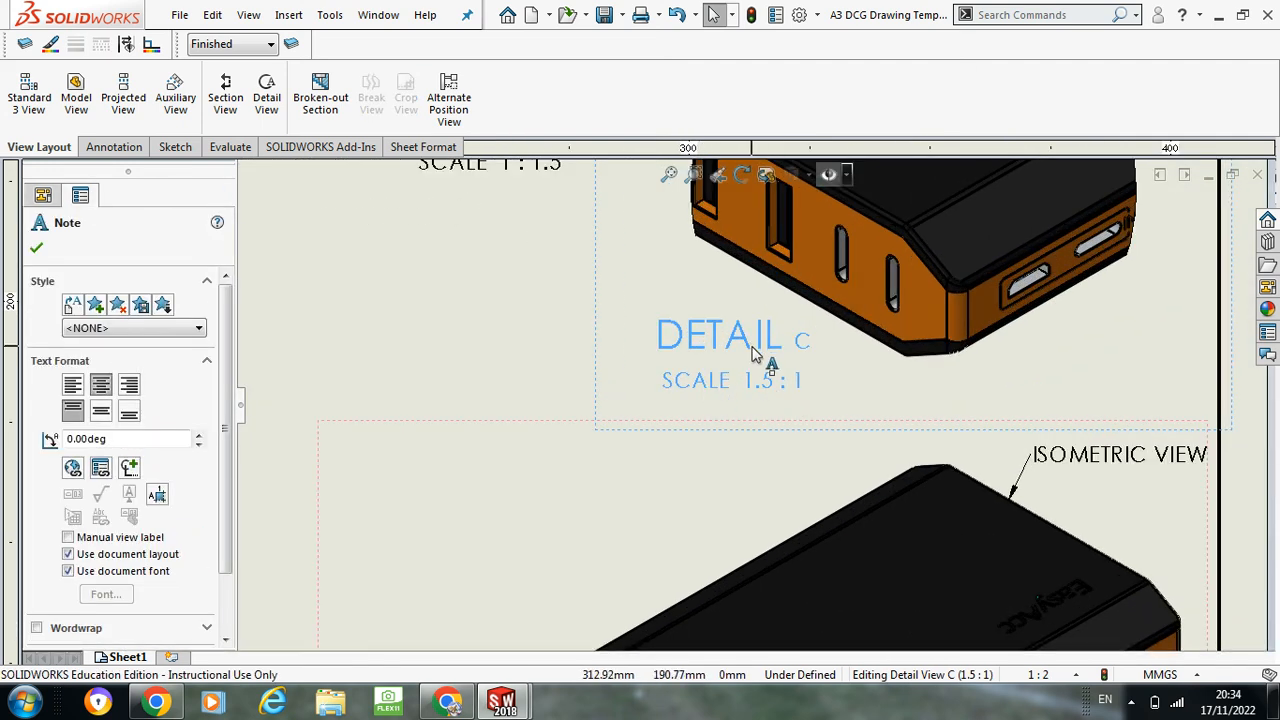
scroll(752, 347, "up", 5)
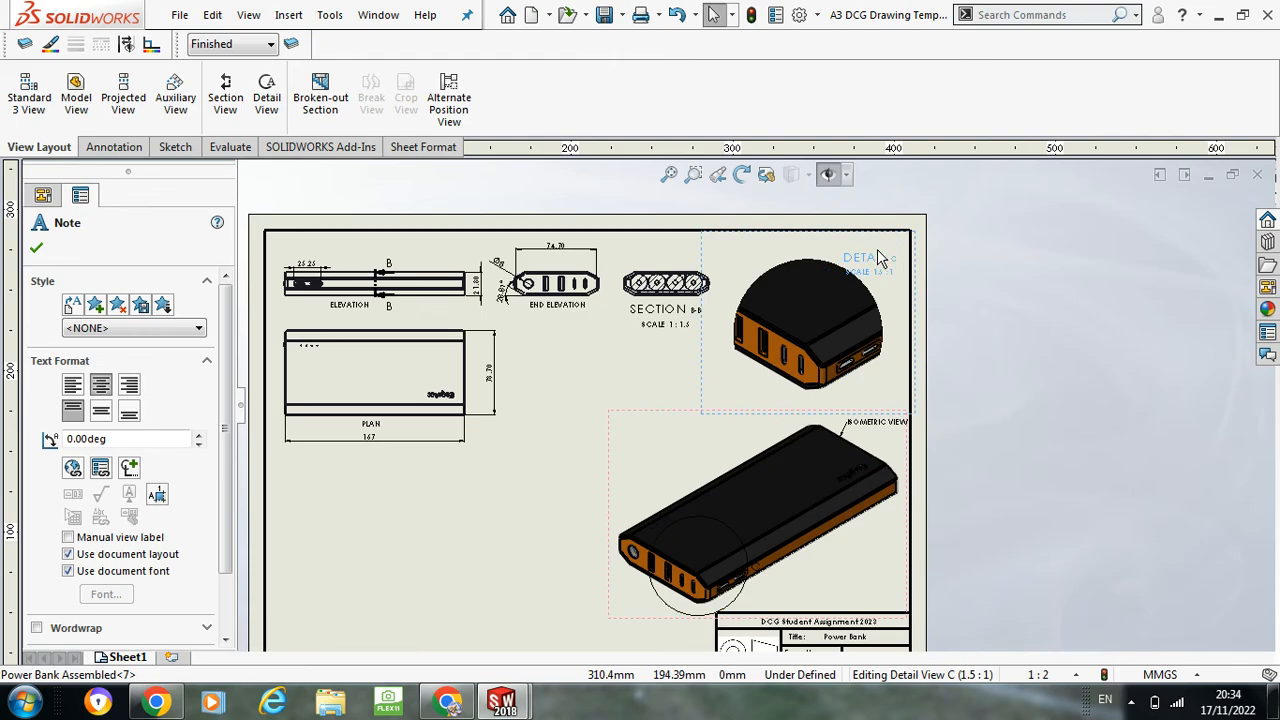
scroll(816, 355, "down", 2)
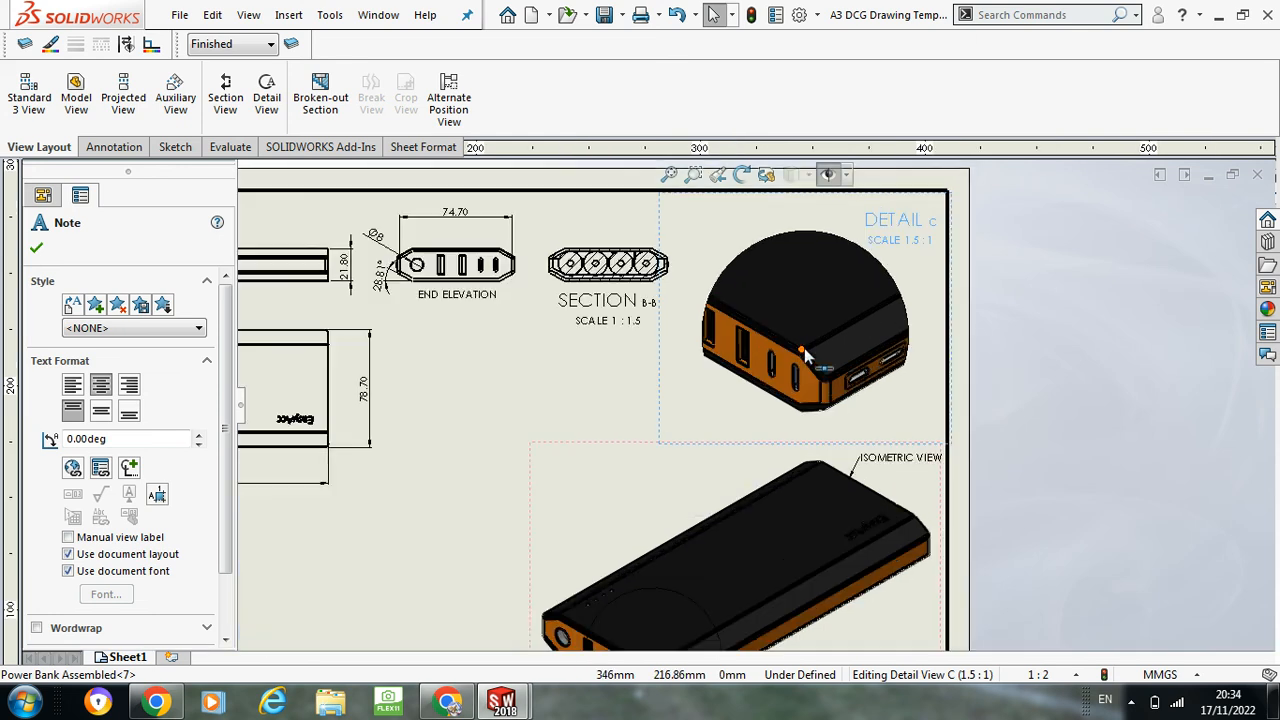
Step: Add the note PORT INPUTS above Detail C, with a leader attached to the detail view's top surface
left_click(113, 147)
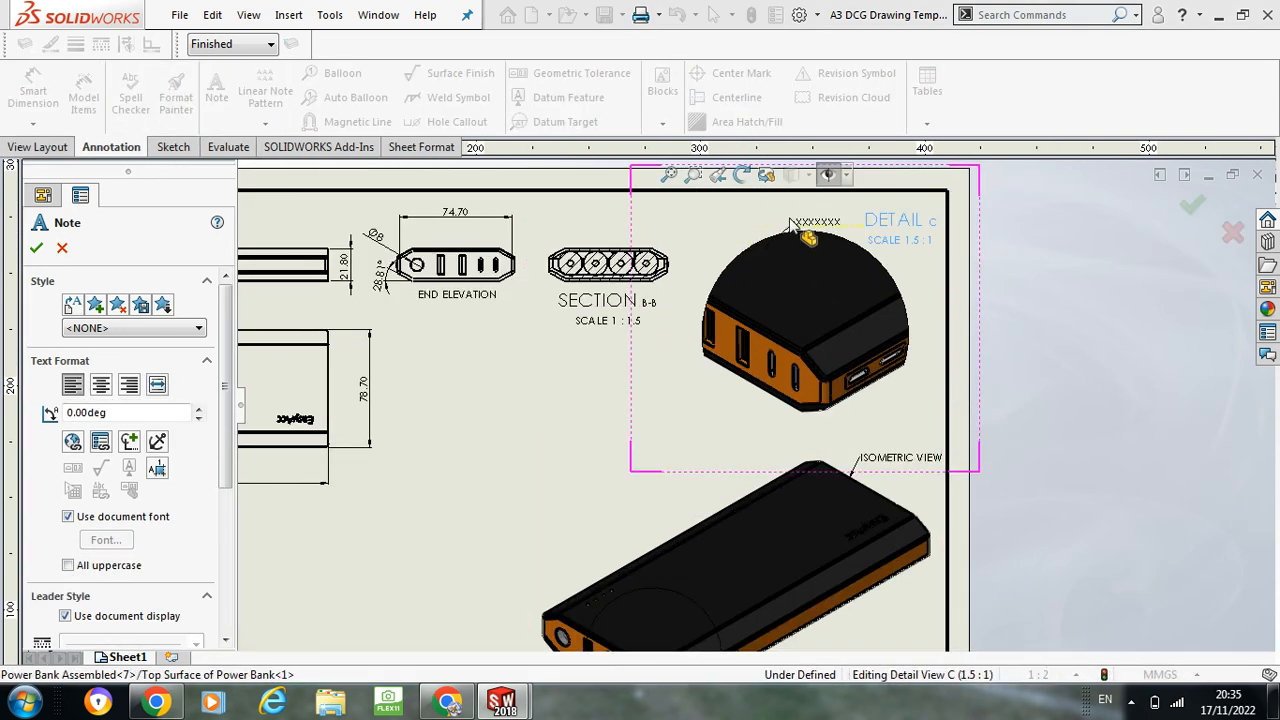
left_click(711, 224)
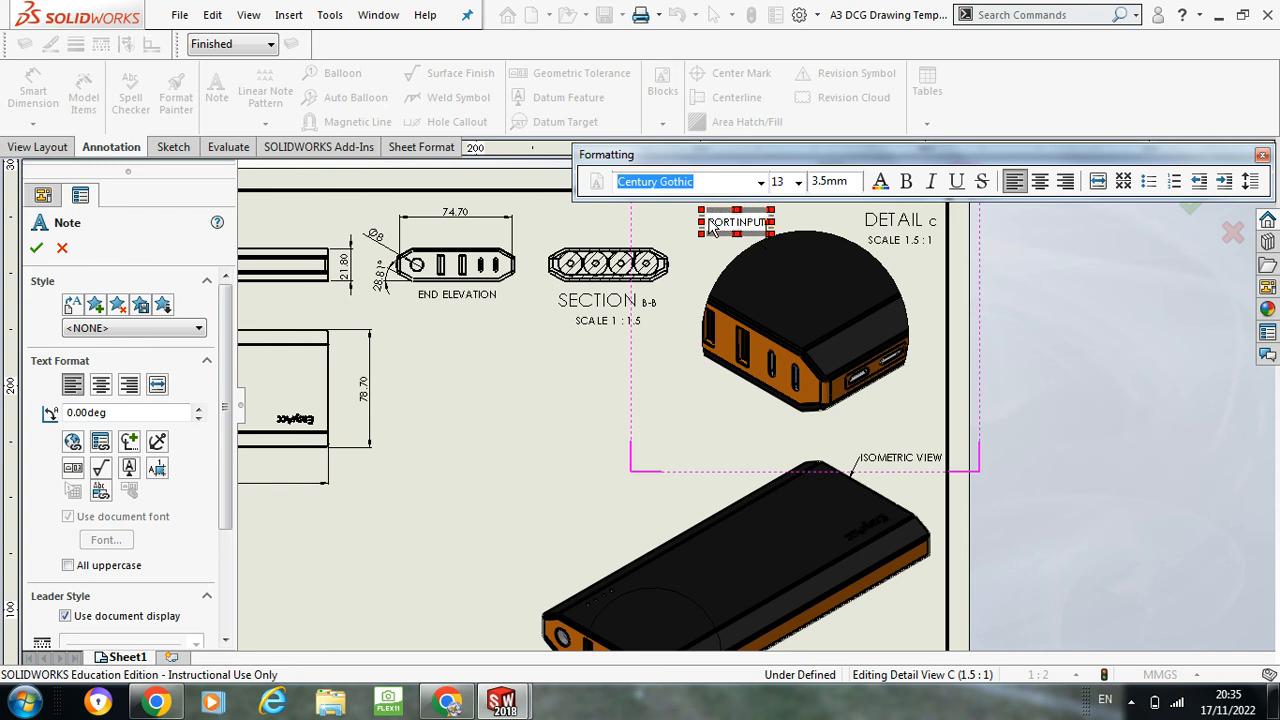
left_click(974, 300)
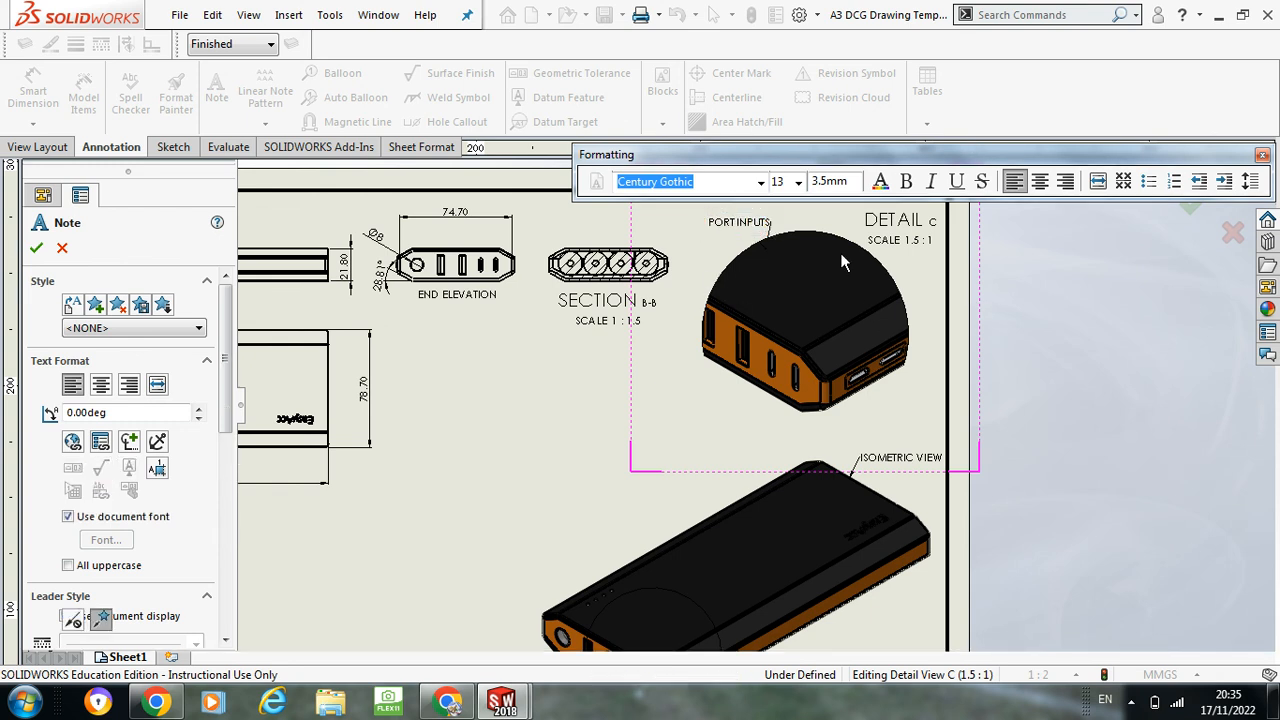
key("Escape")
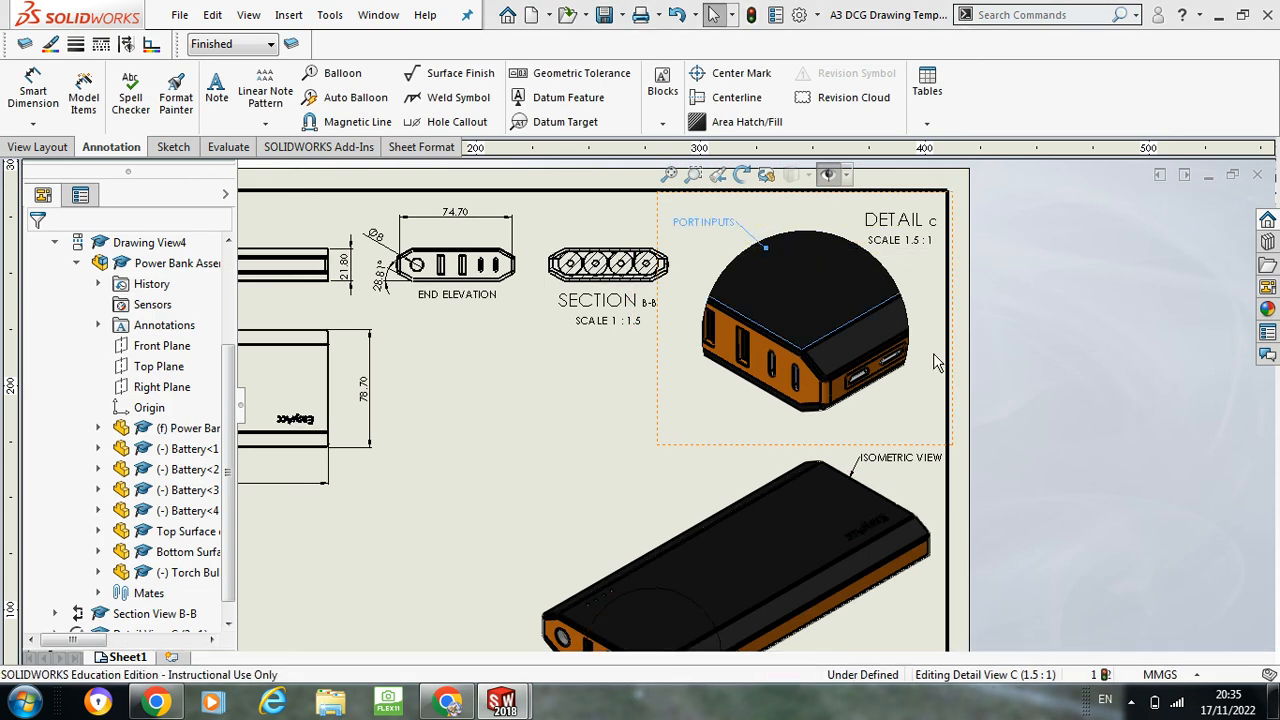
Step: Start a detail view with a circle around the isometric view's torch hole and indicator holes
scroll(1024, 346, "up", 3)
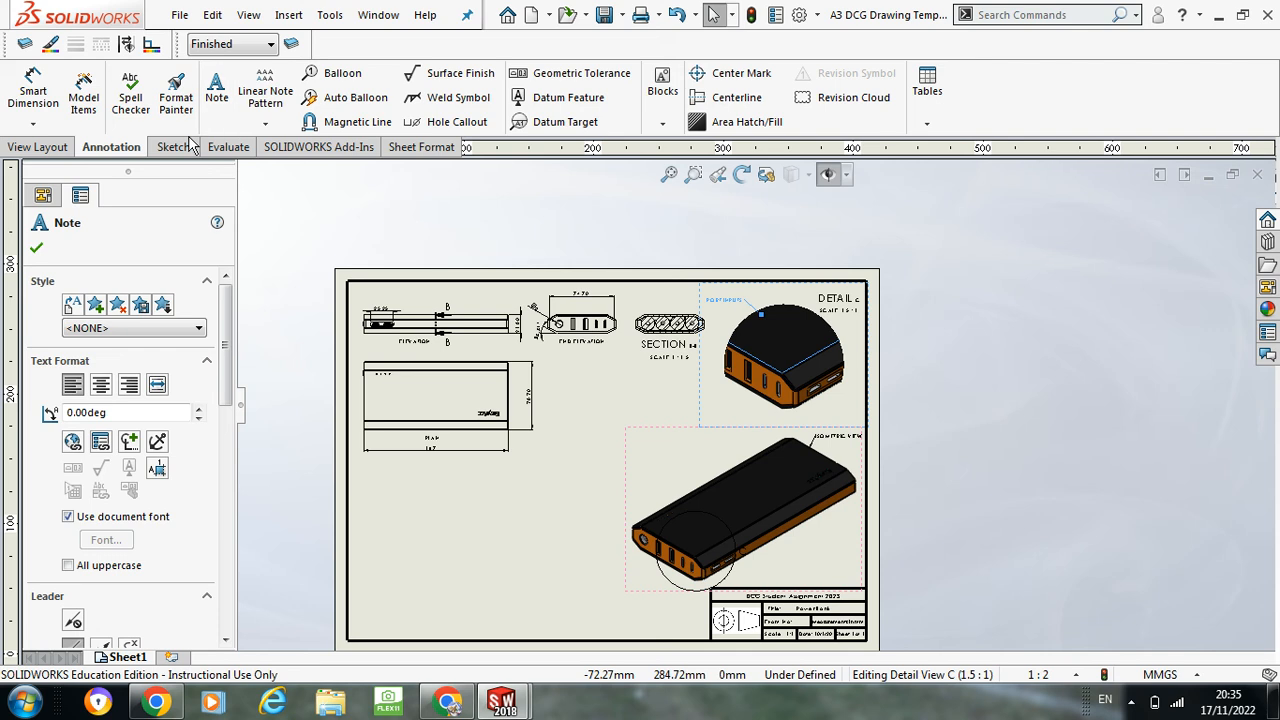
left_click(37, 148)
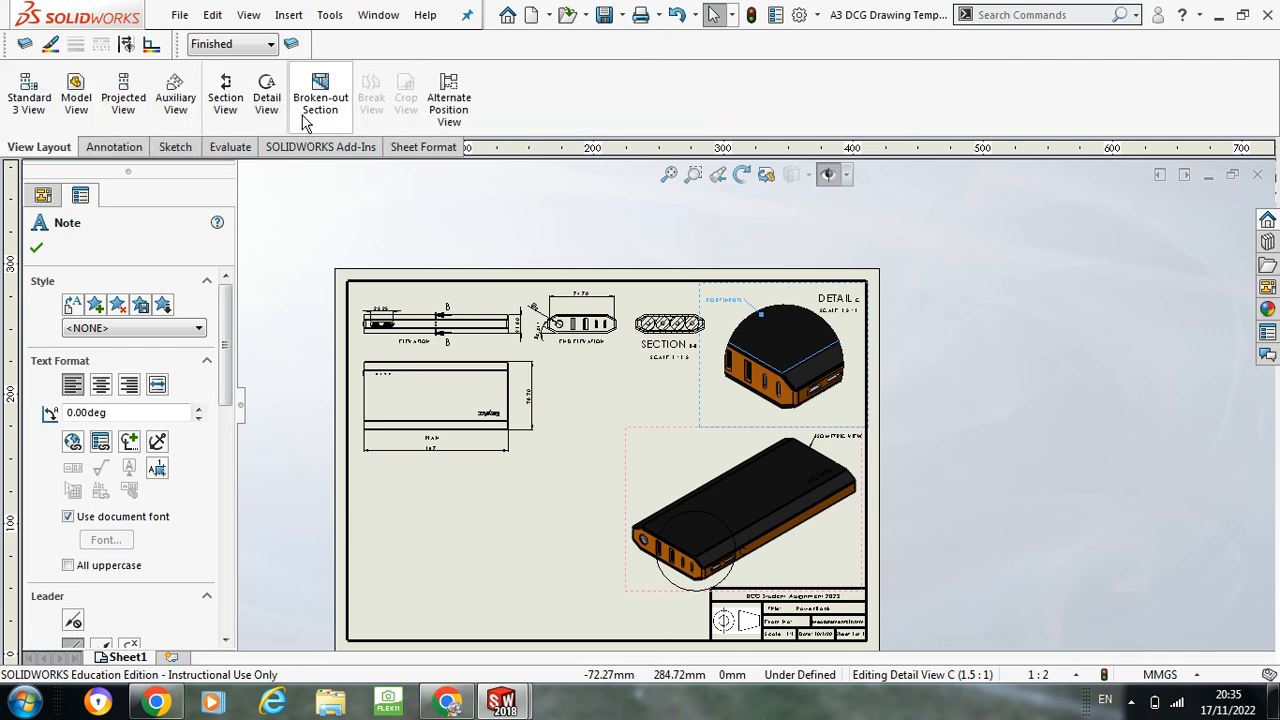
left_click(266, 97)
scroll(750, 505, "down", 8)
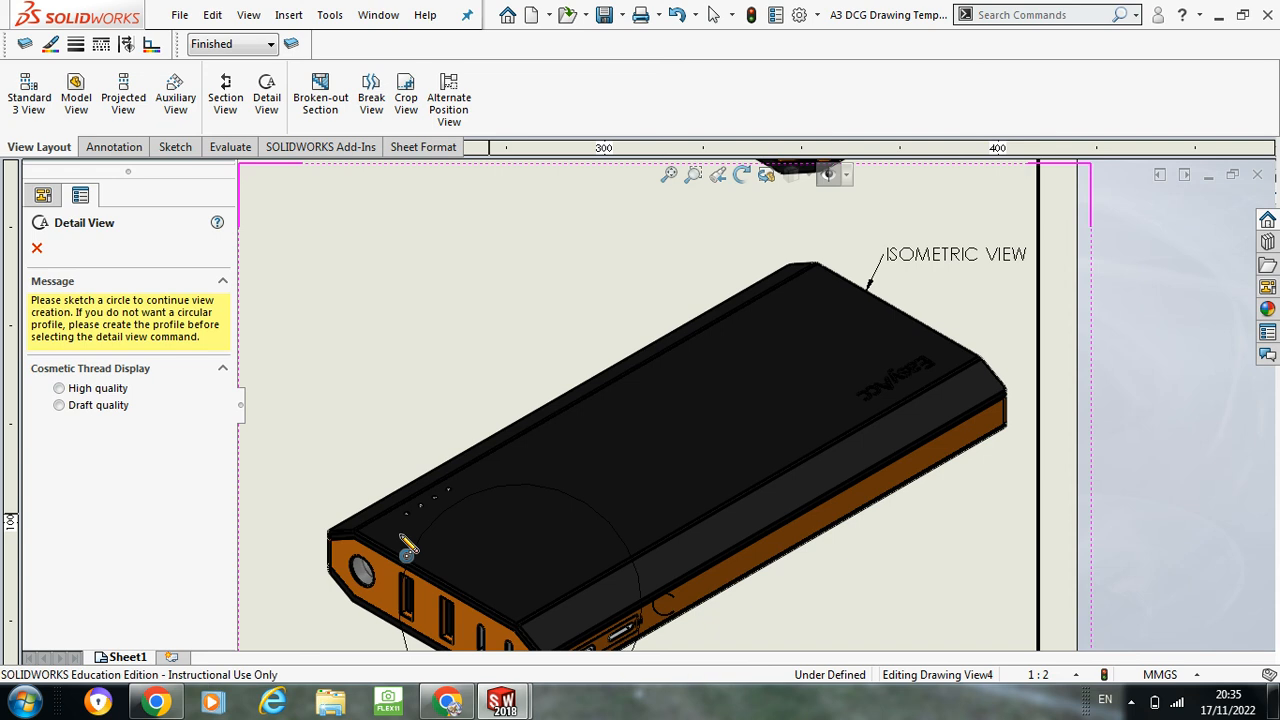
left_click(400, 533)
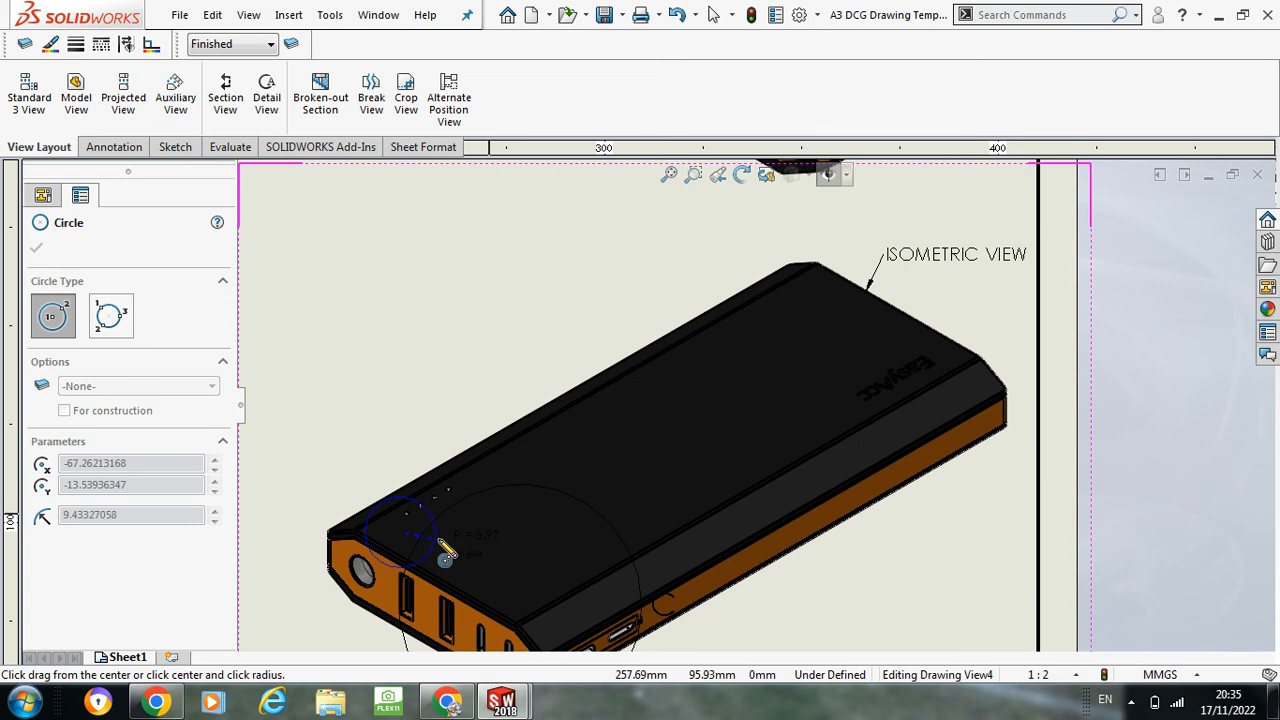
left_click(497, 545)
Step: Place the new detail view above the near end of the isometric view, below the section view
scroll(494, 303, "up", 2)
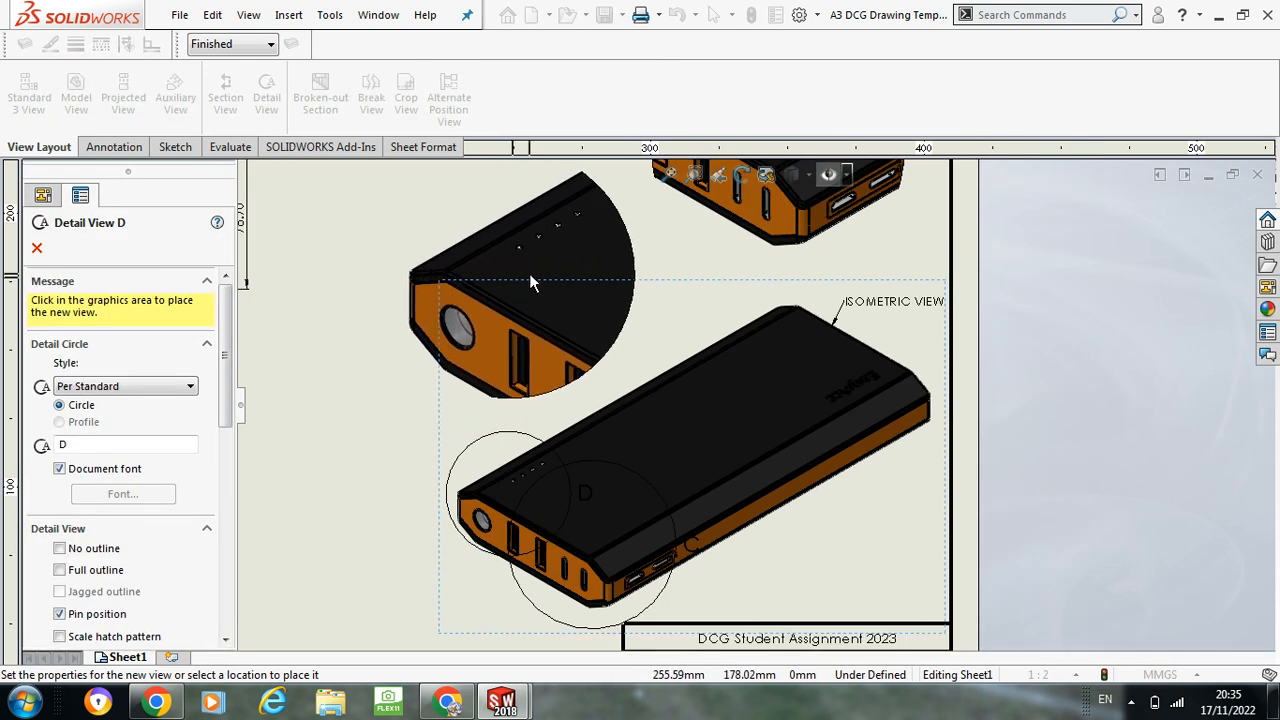
left_click(519, 272)
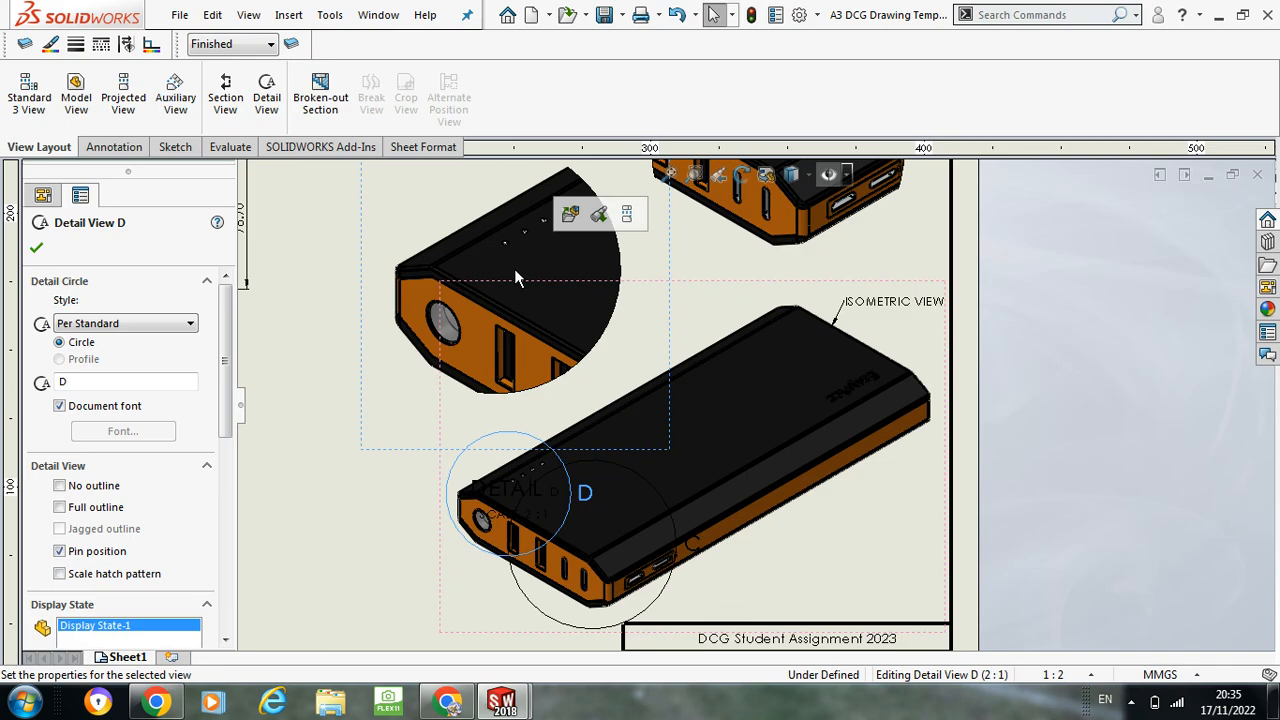
scroll(530, 293, "up", 1)
scroll(530, 292, "up", 2)
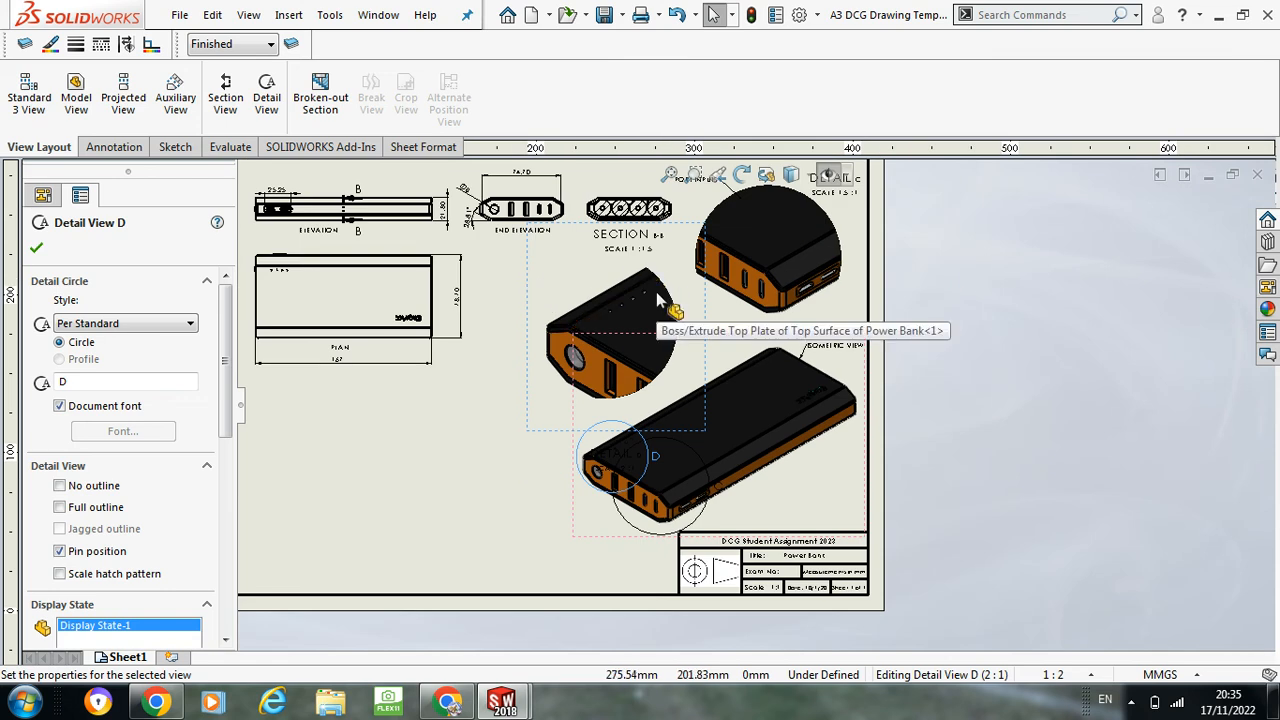
key("Escape")
Step: Set a custom scale of 1.5:1 for Detail View D
scroll(554, 354, "down", 2)
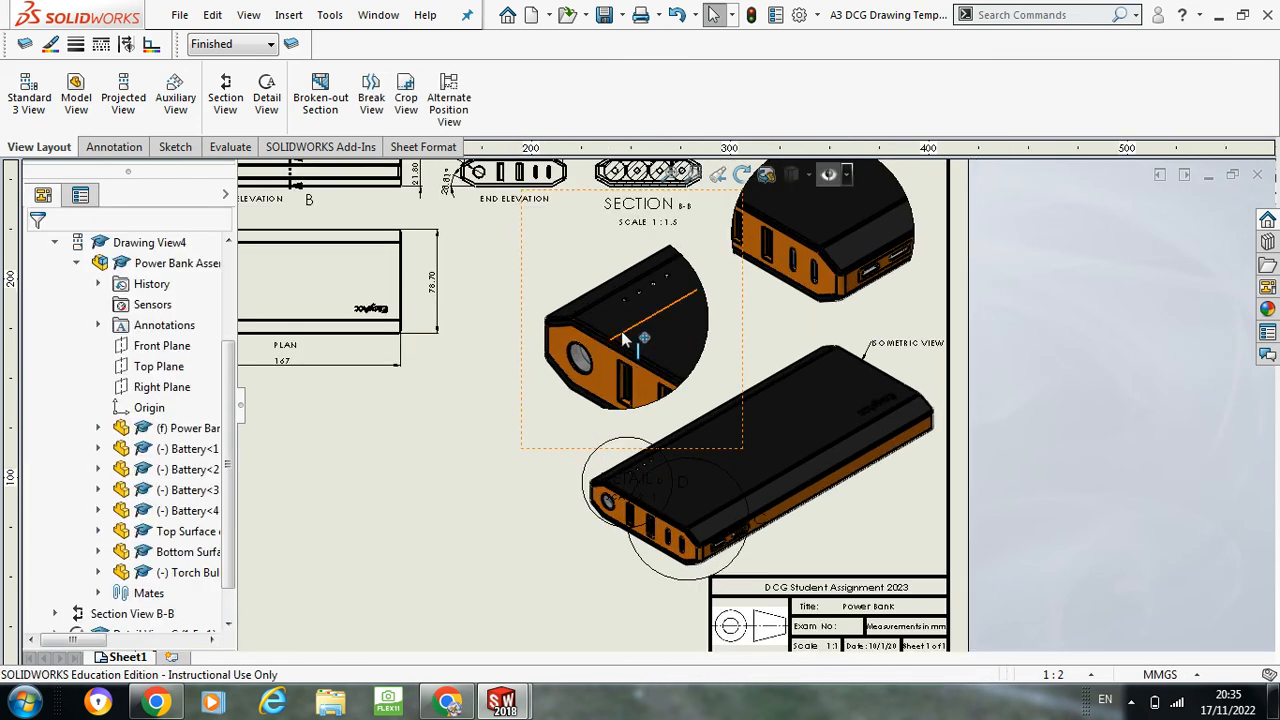
left_click(612, 336)
left_click_drag(226, 423, 225, 545)
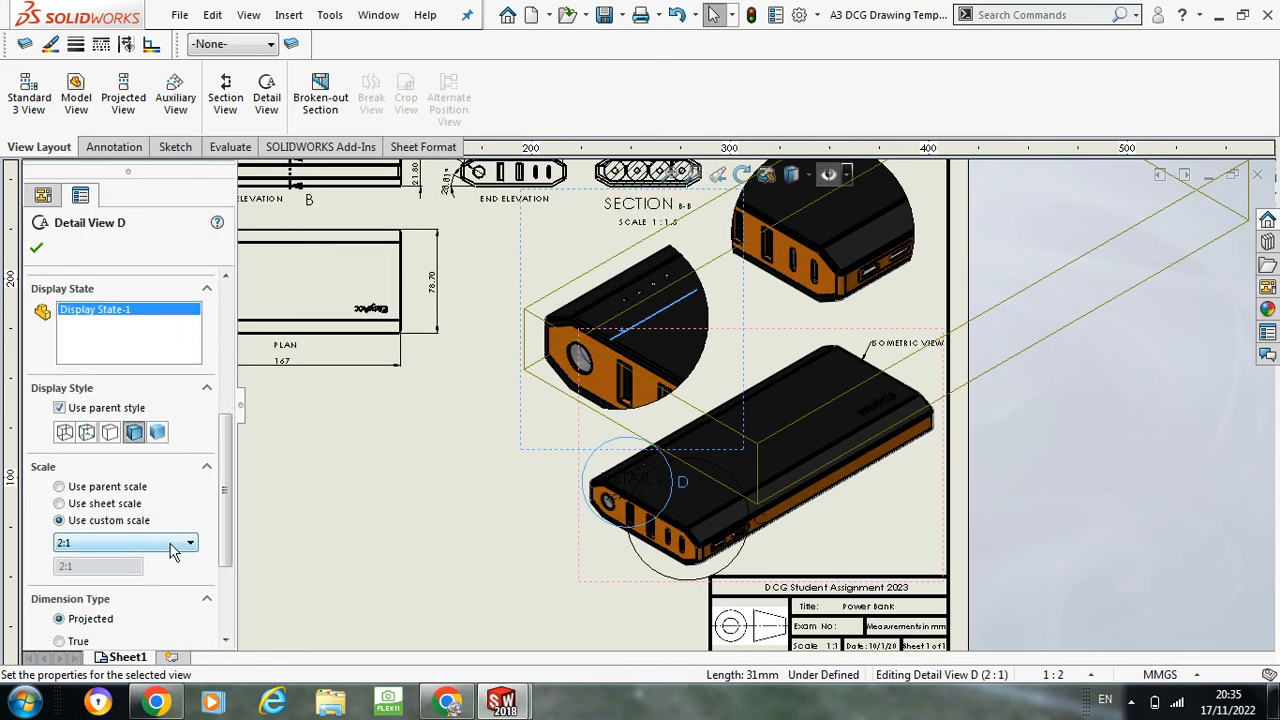
left_click(114, 545)
scroll(150, 575, "up", 1)
left_click(124, 560)
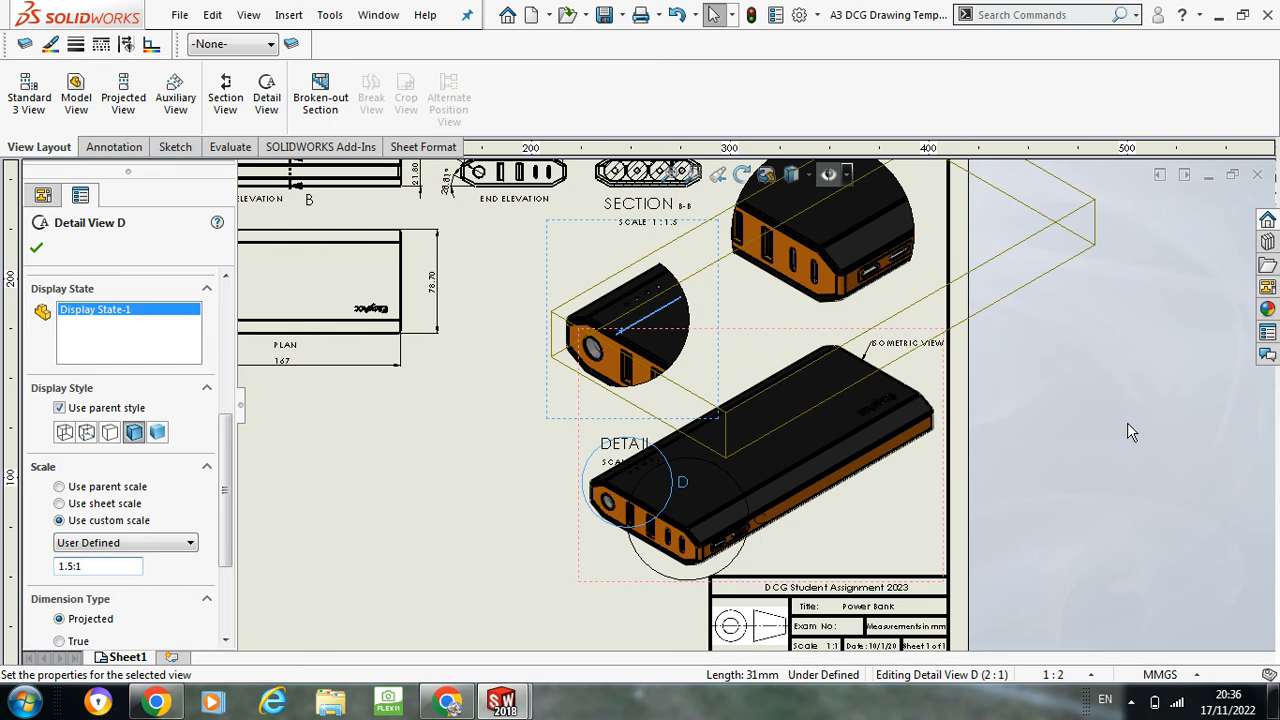
left_click(1127, 423)
Step: Shift Detail View D slightly down and right, and move its label to the view's upper left
left_click(700, 335)
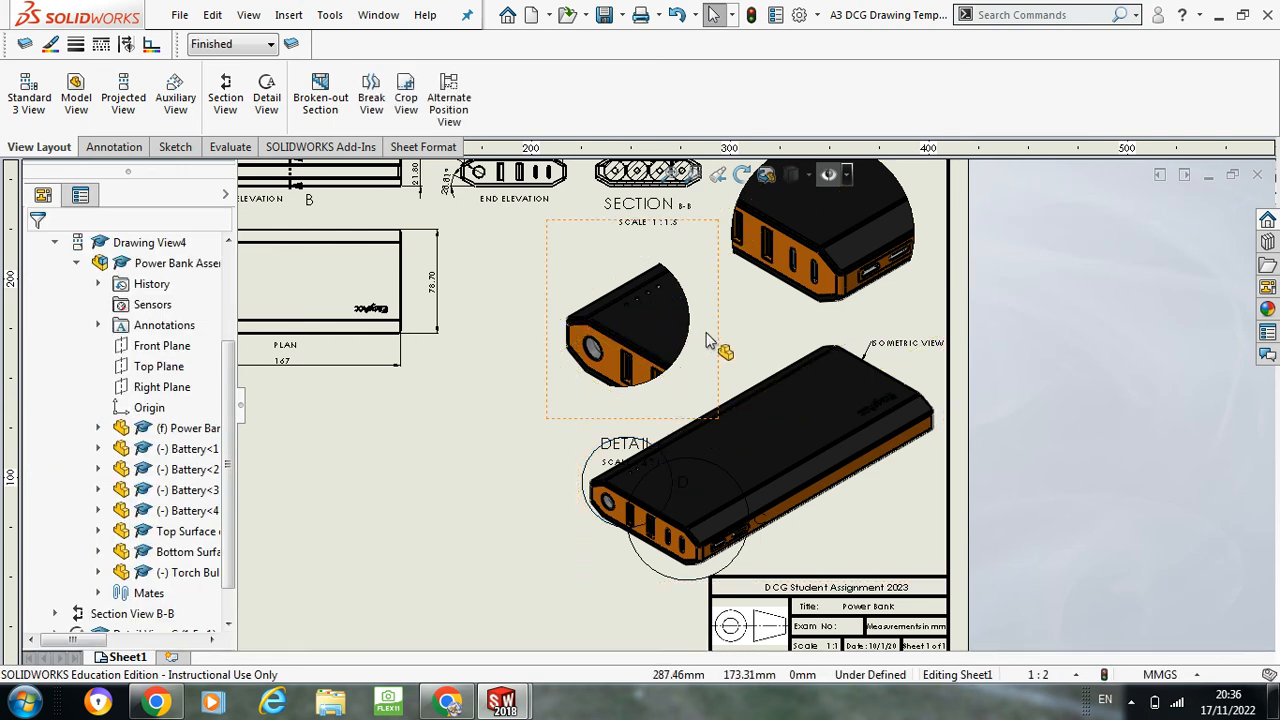
left_click_drag(715, 350, 734, 361)
left_click_drag(652, 456, 583, 285)
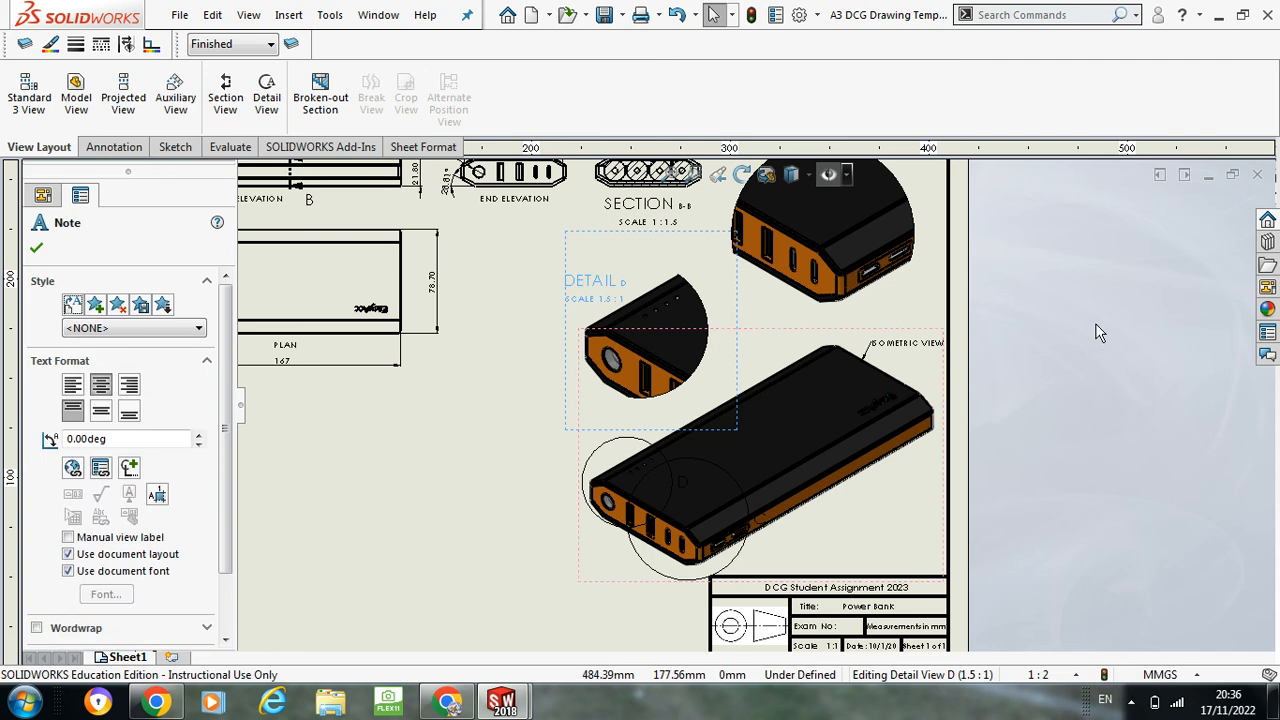
left_click(1069, 335)
Step: Change Detail View D's display style to Hidden Lines Visible, trying Shaded and Hidden Lines Removed first
scroll(871, 363, "up", 6)
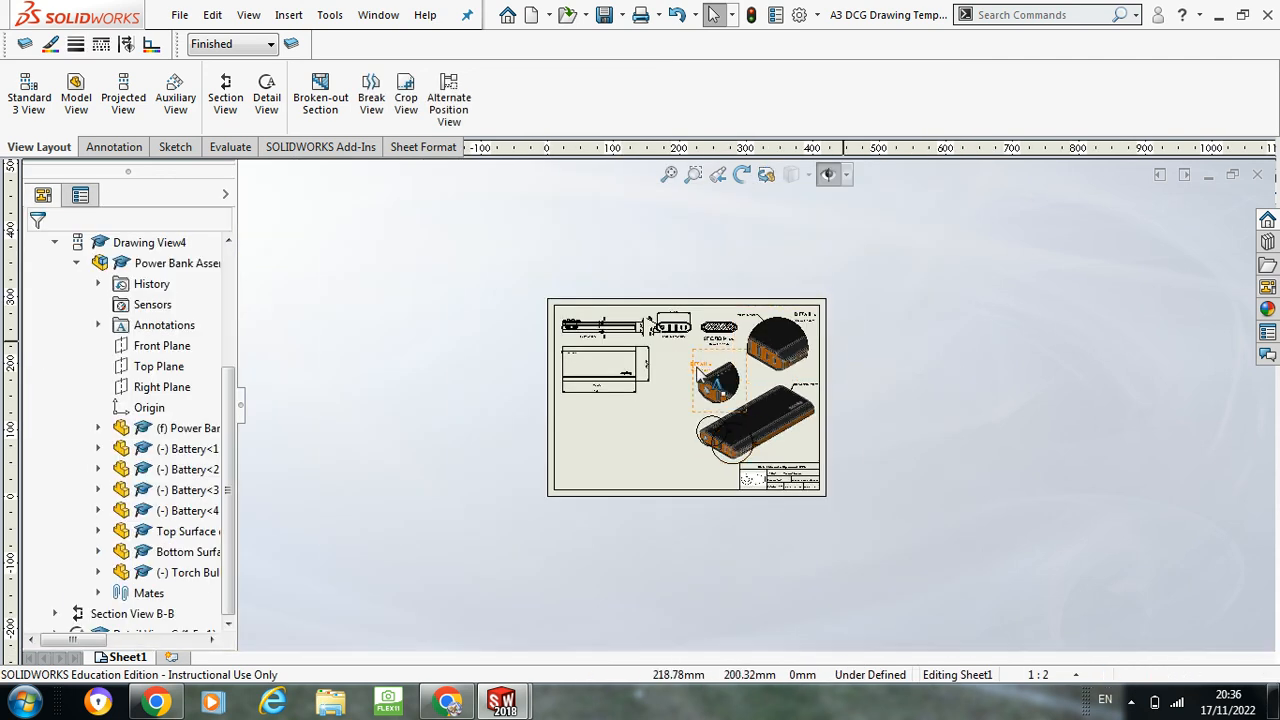
scroll(563, 410, "down", 2)
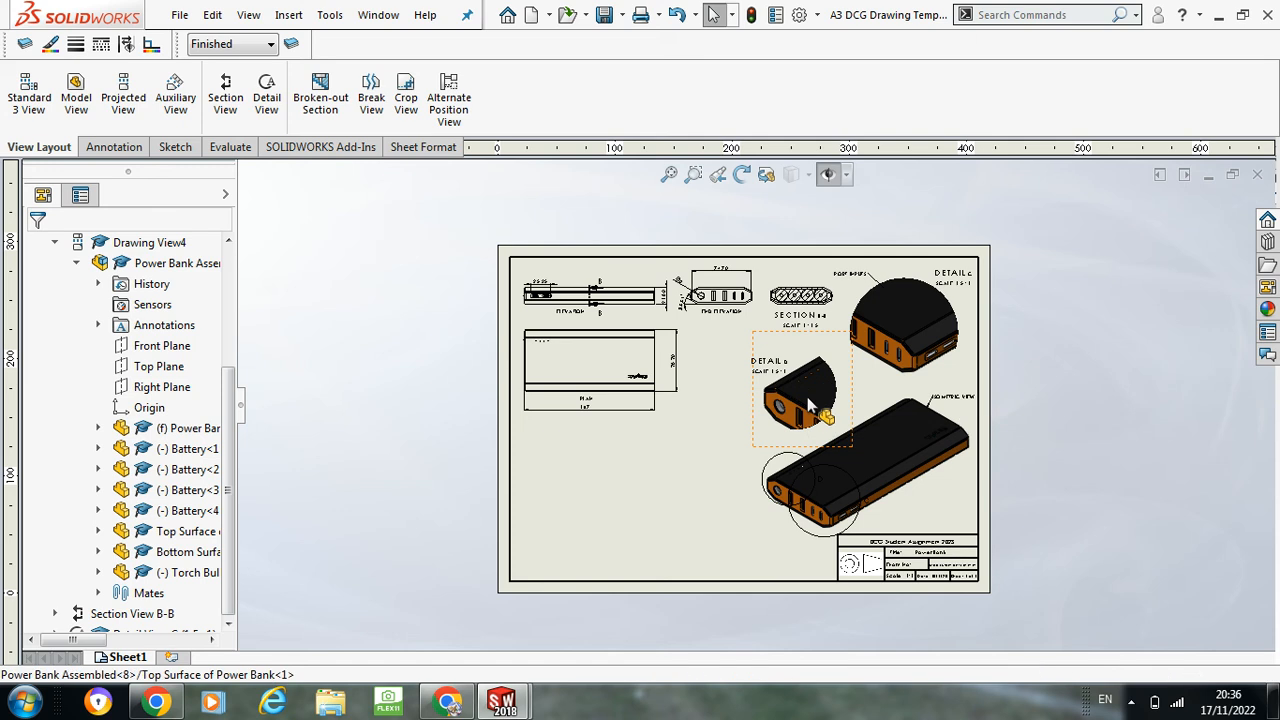
left_click(810, 404)
left_click_drag(225, 414, 210, 514)
left_click(158, 509)
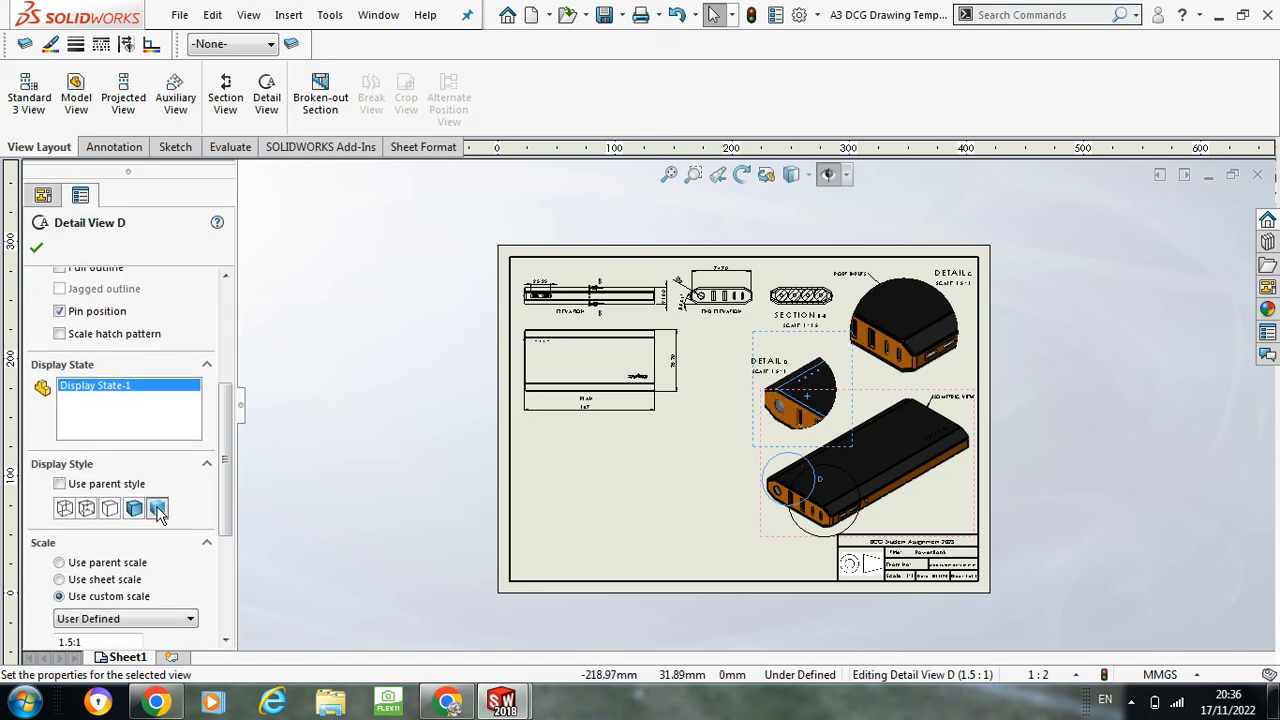
left_click(110, 509)
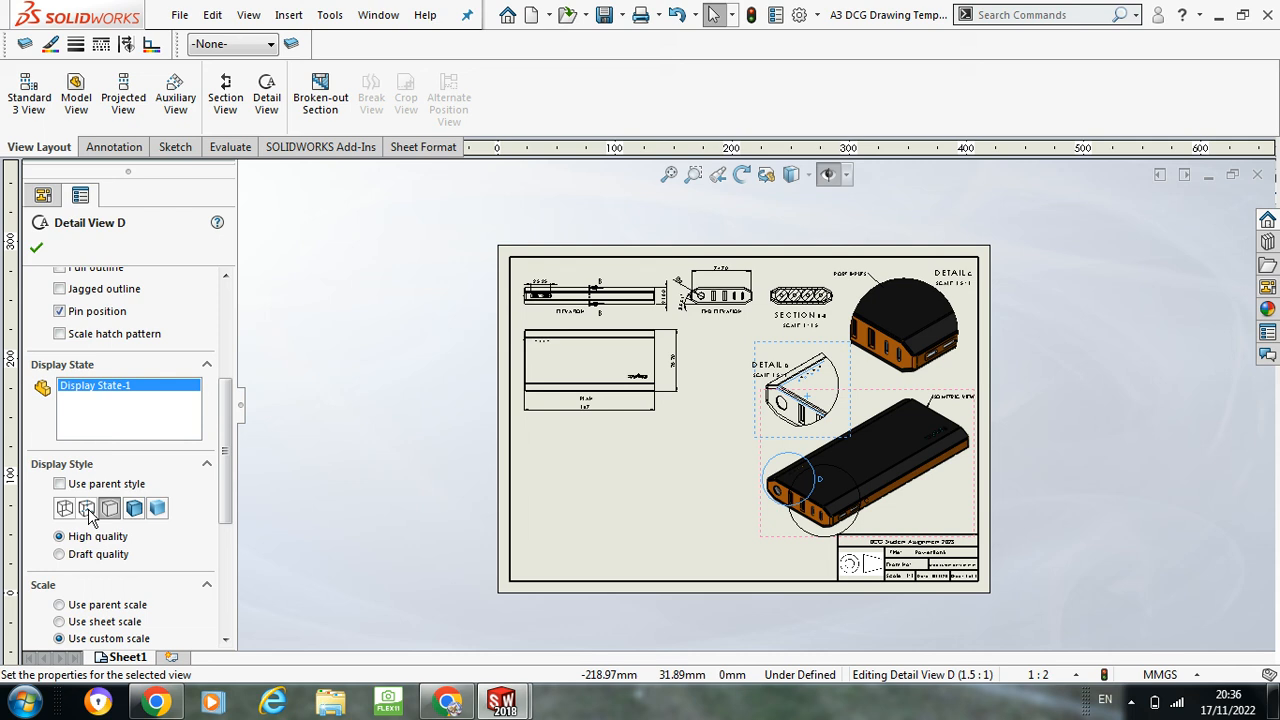
left_click(87, 509)
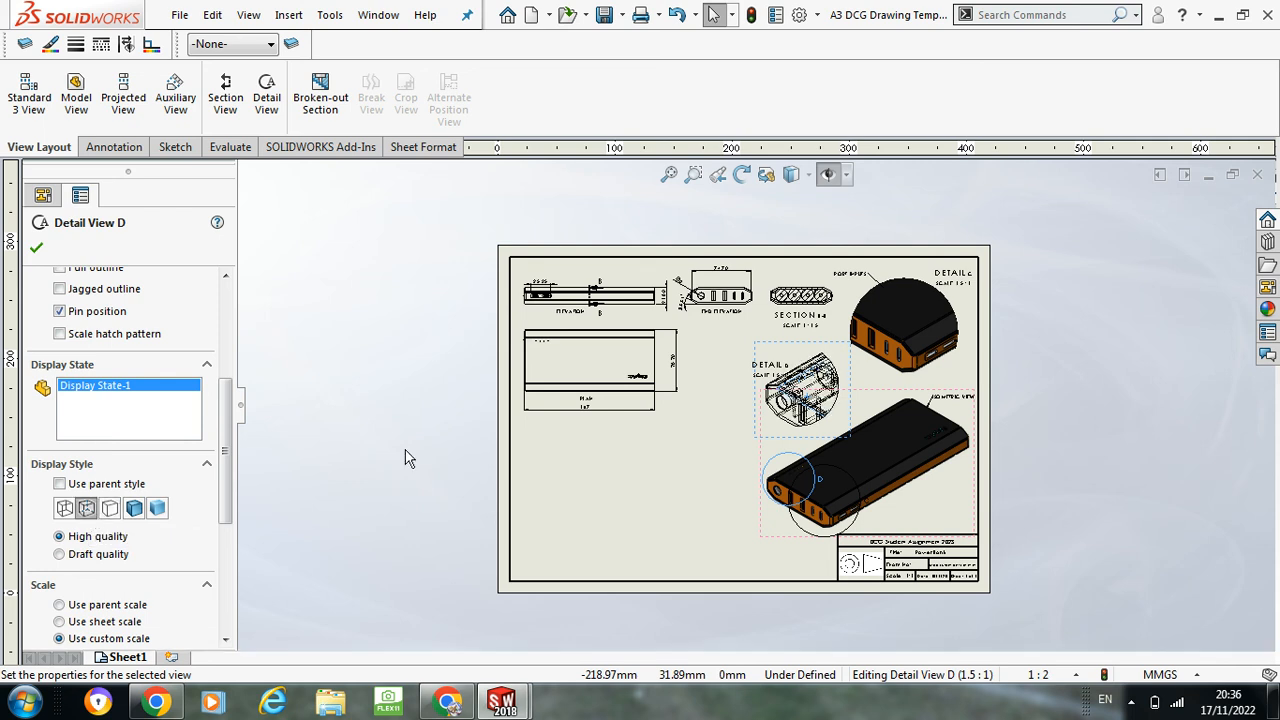
Step: Nudge the DETAIL D label up and left so it clears the detail view's edges
scroll(770, 365, "down", 5)
scroll(951, 412, "down", 2)
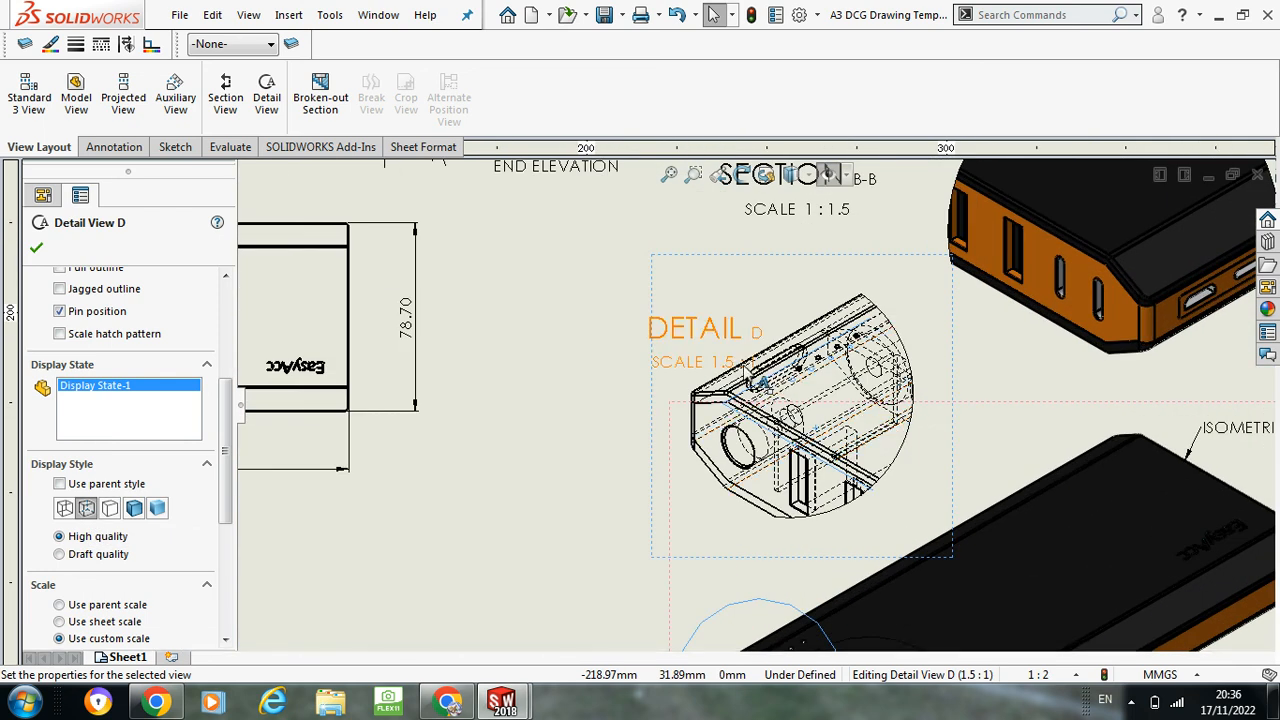
left_click_drag(728, 340, 706, 325)
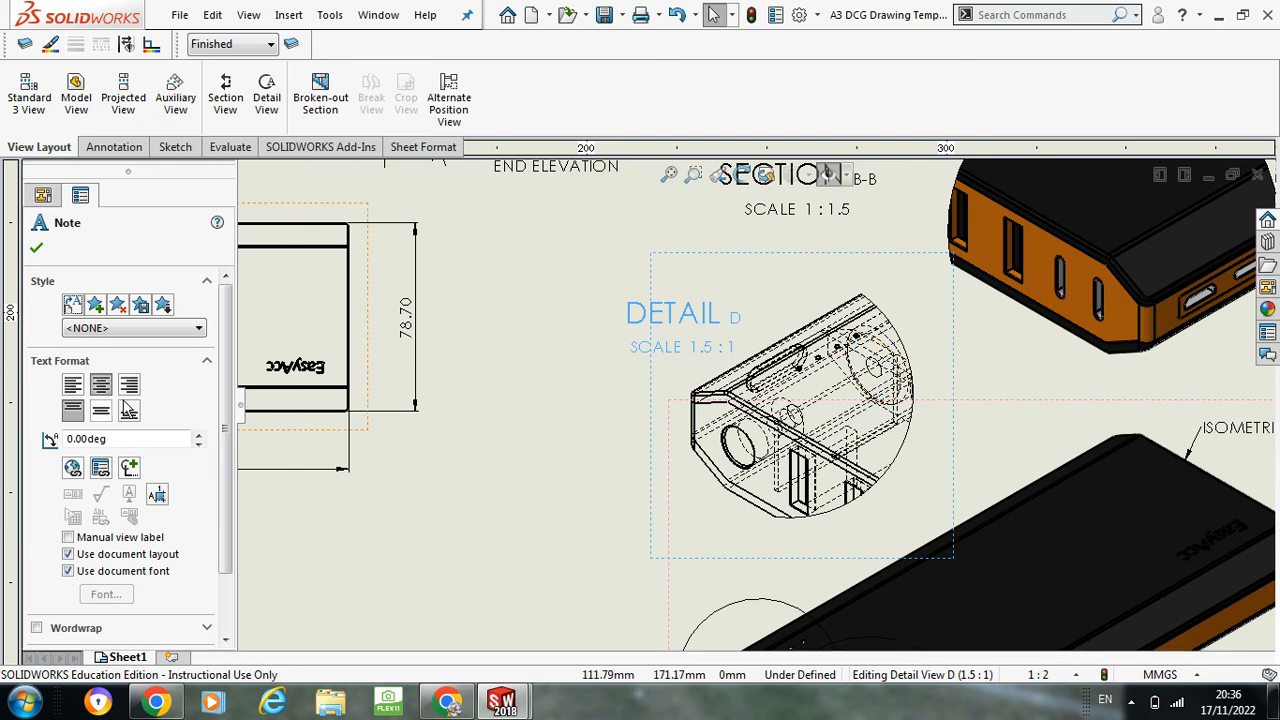
scroll(140, 520, "down", 2)
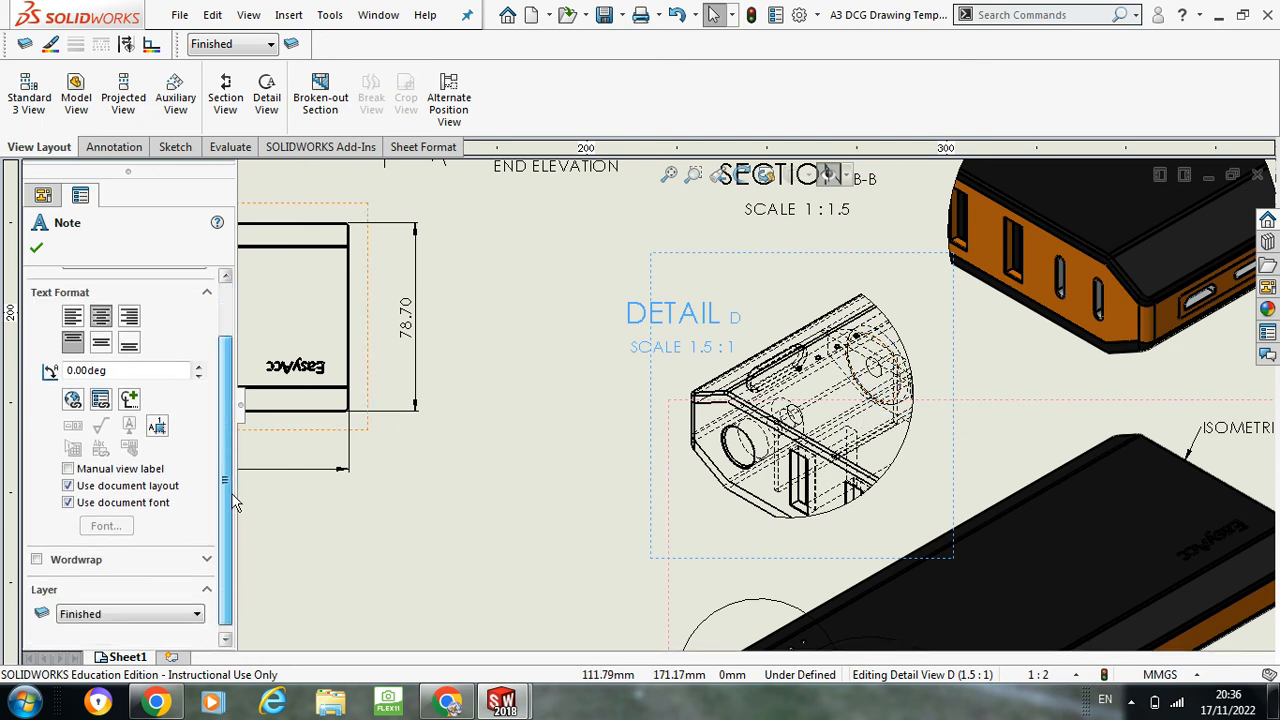
scroll(160, 450, "up", 2)
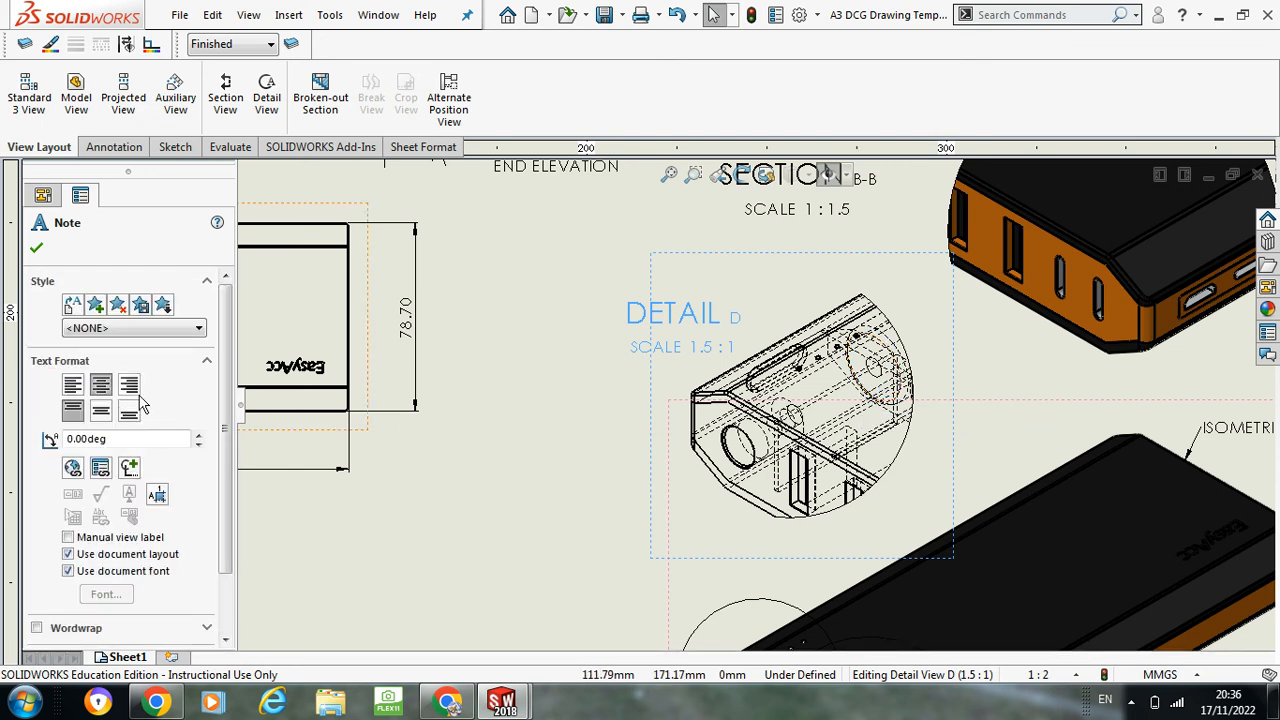
Step: Change Detail View D's display style to Shaded With Edges
left_click(37, 249)
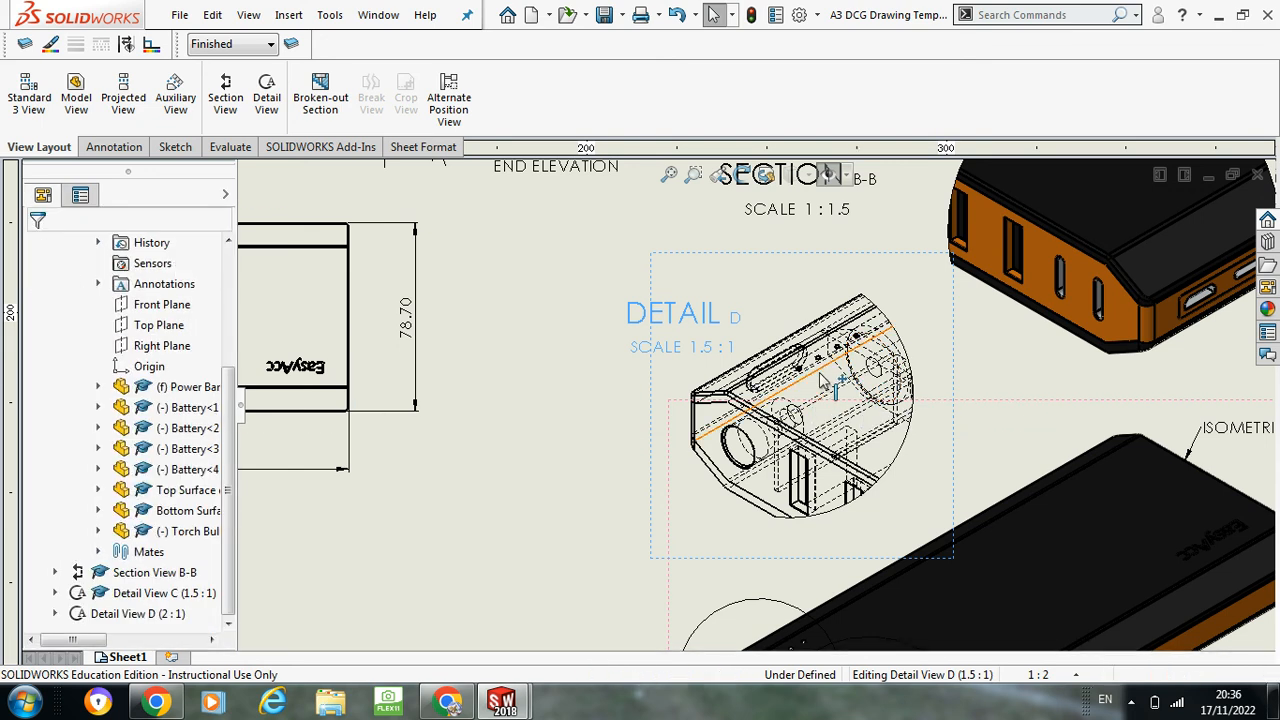
scroll(150, 500, "down", 6)
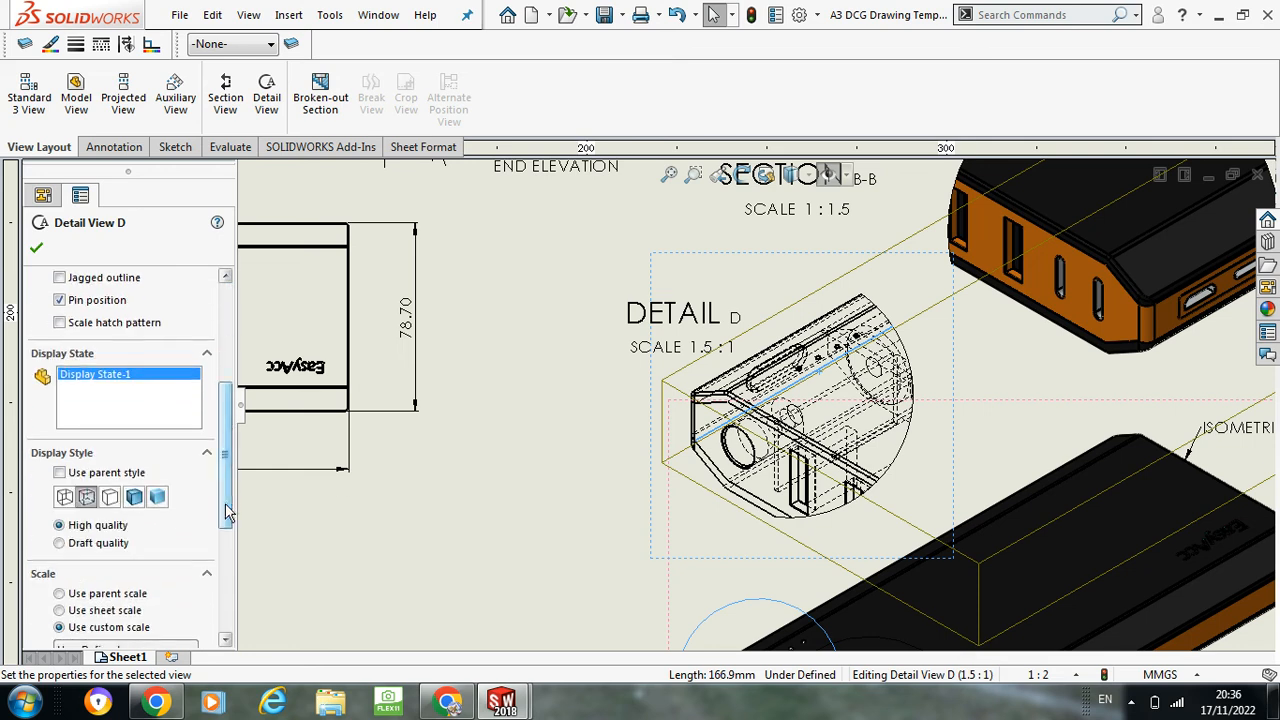
left_click(143, 497)
left_click(565, 545)
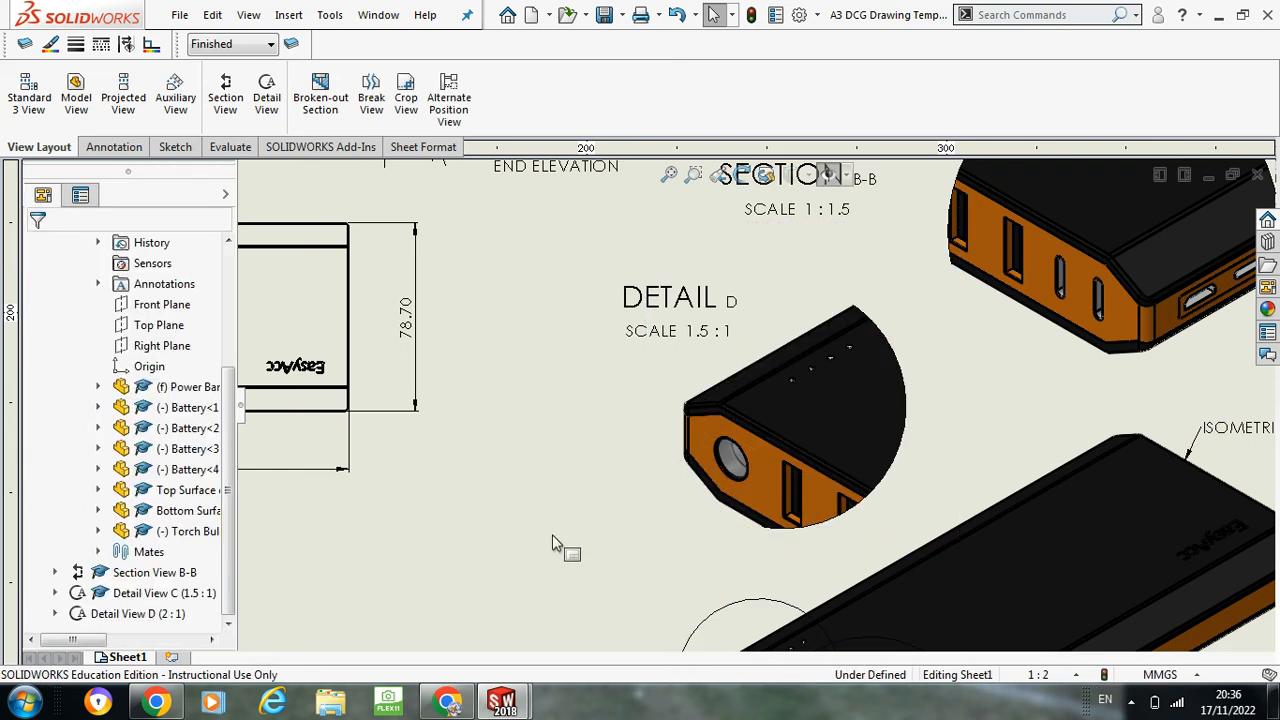
scroll(860, 460, "up", 4)
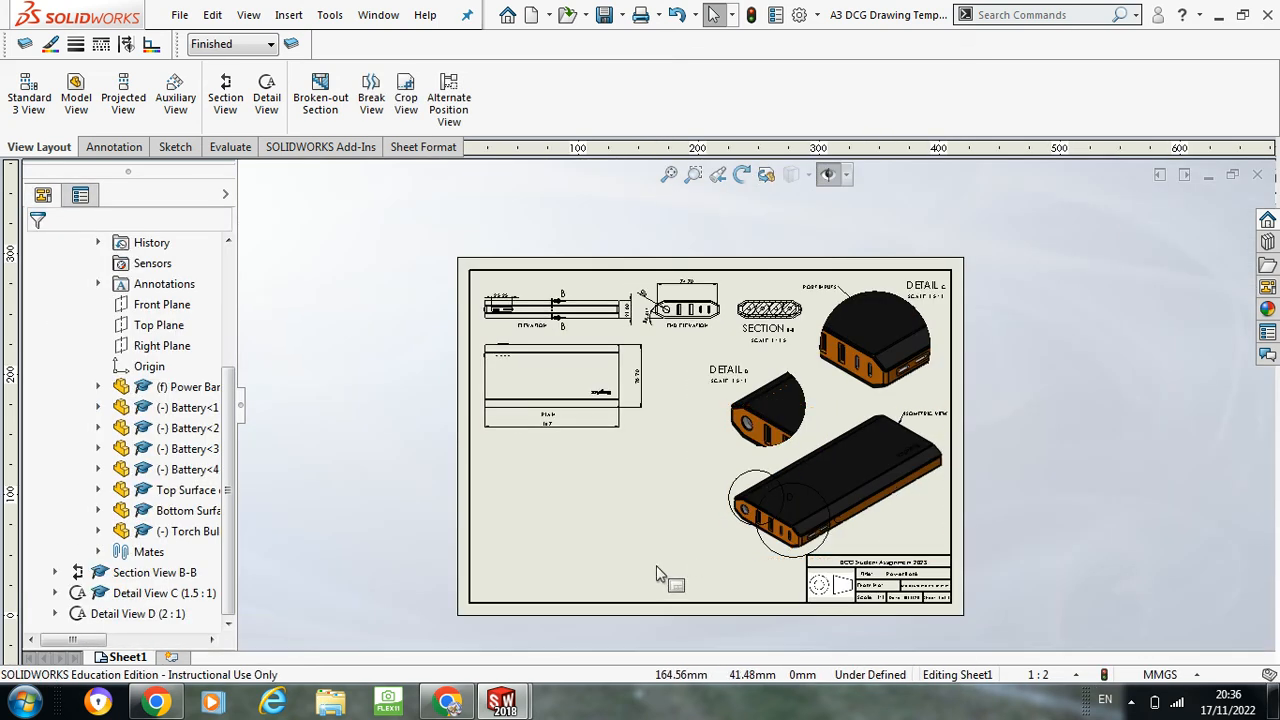
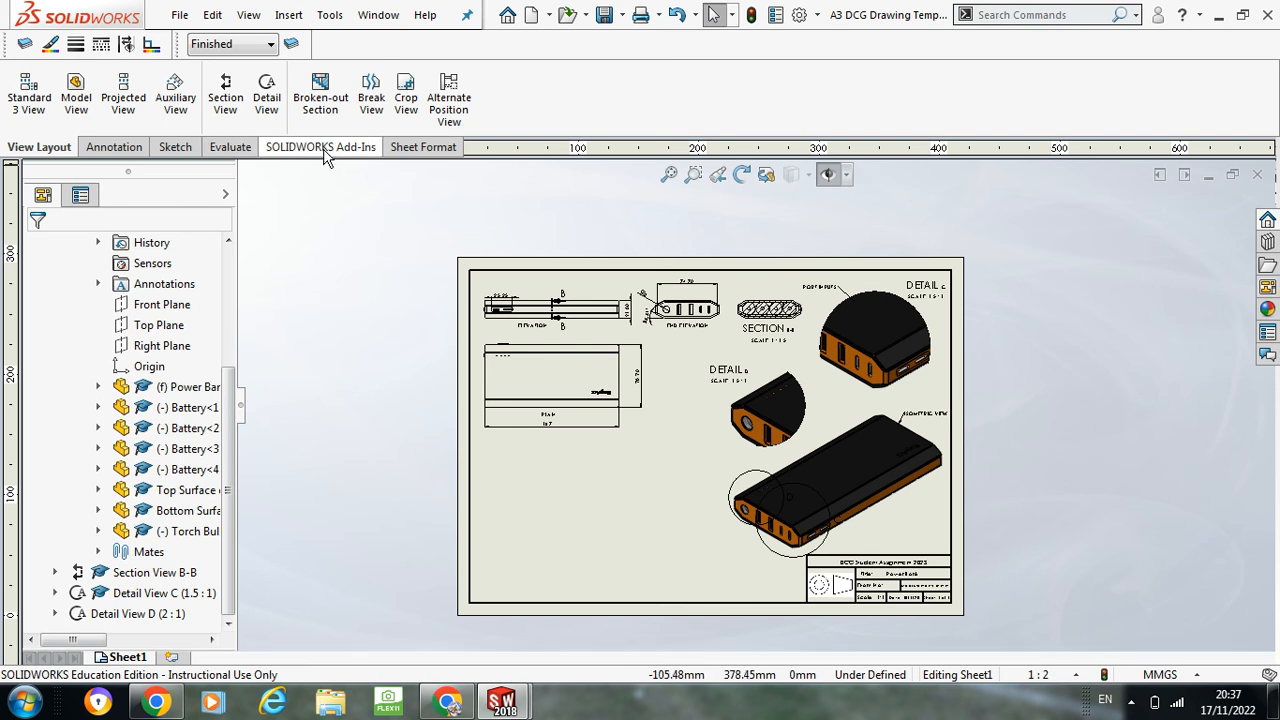
Step: Turn off the SOLIDWORKS Simulation add-in, and unload and reload the PhotoView 360 add-in
left_click(322, 148)
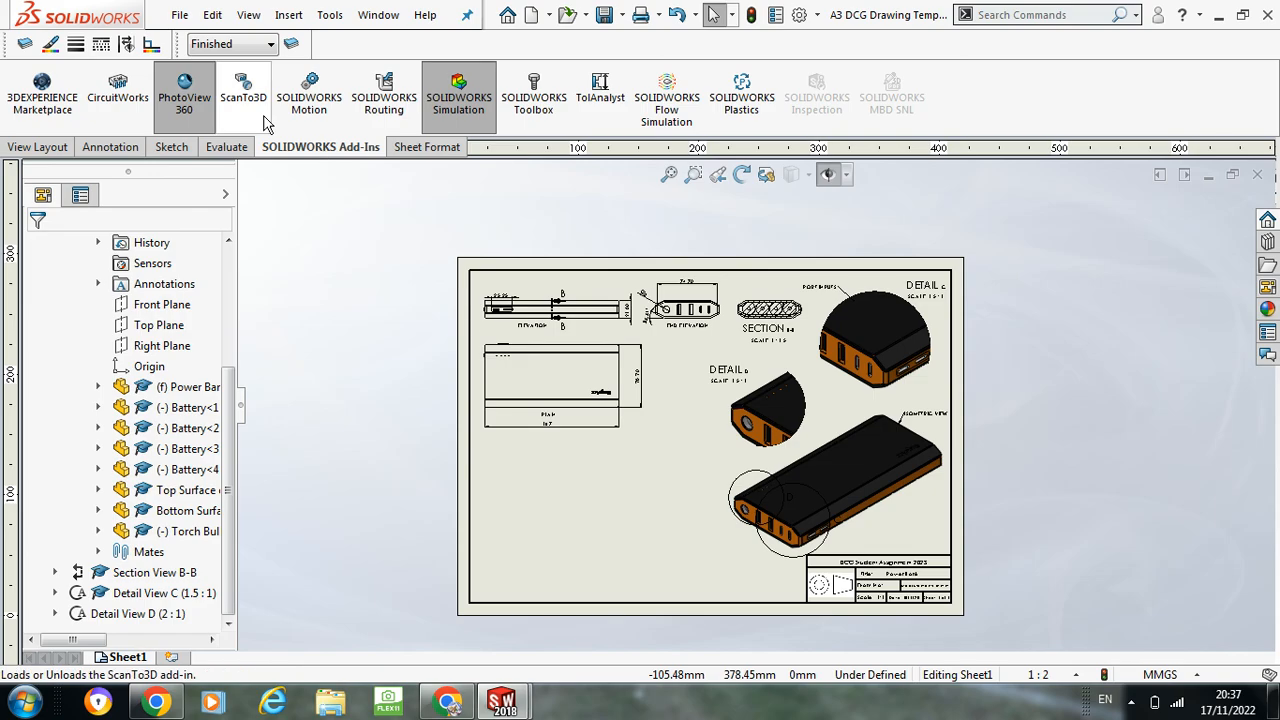
left_click(184, 105)
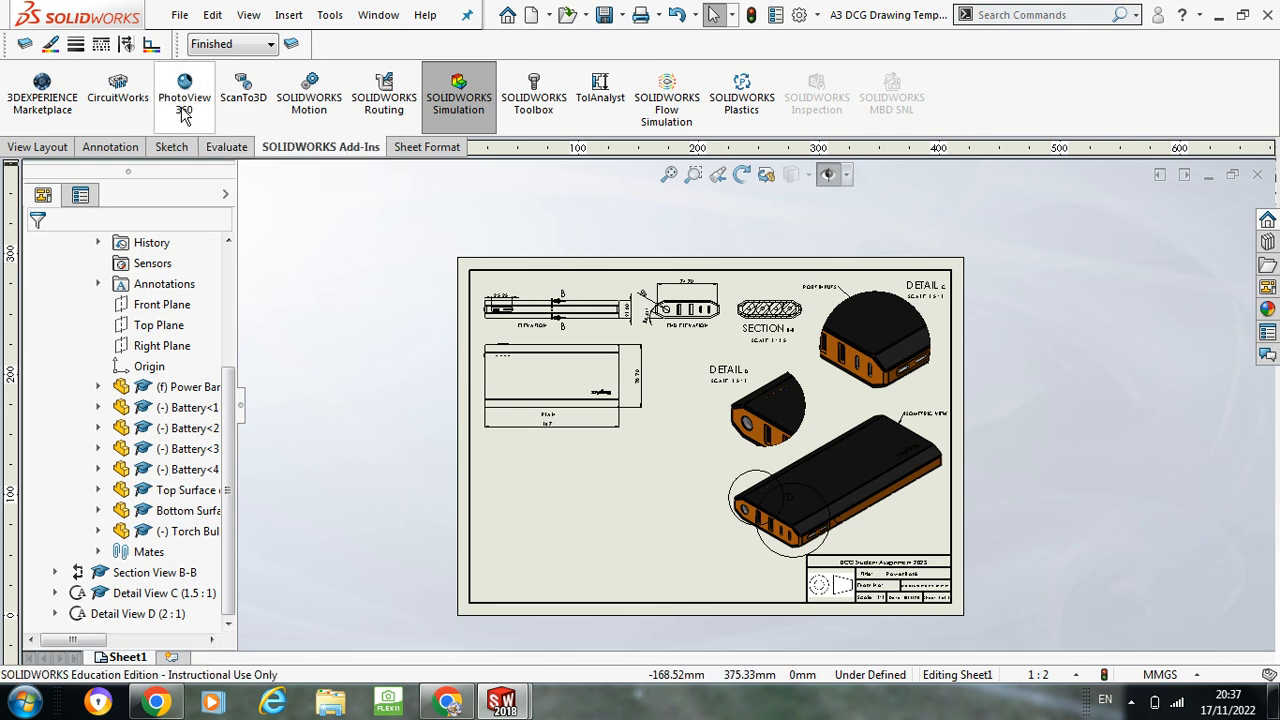
left_click(184, 108)
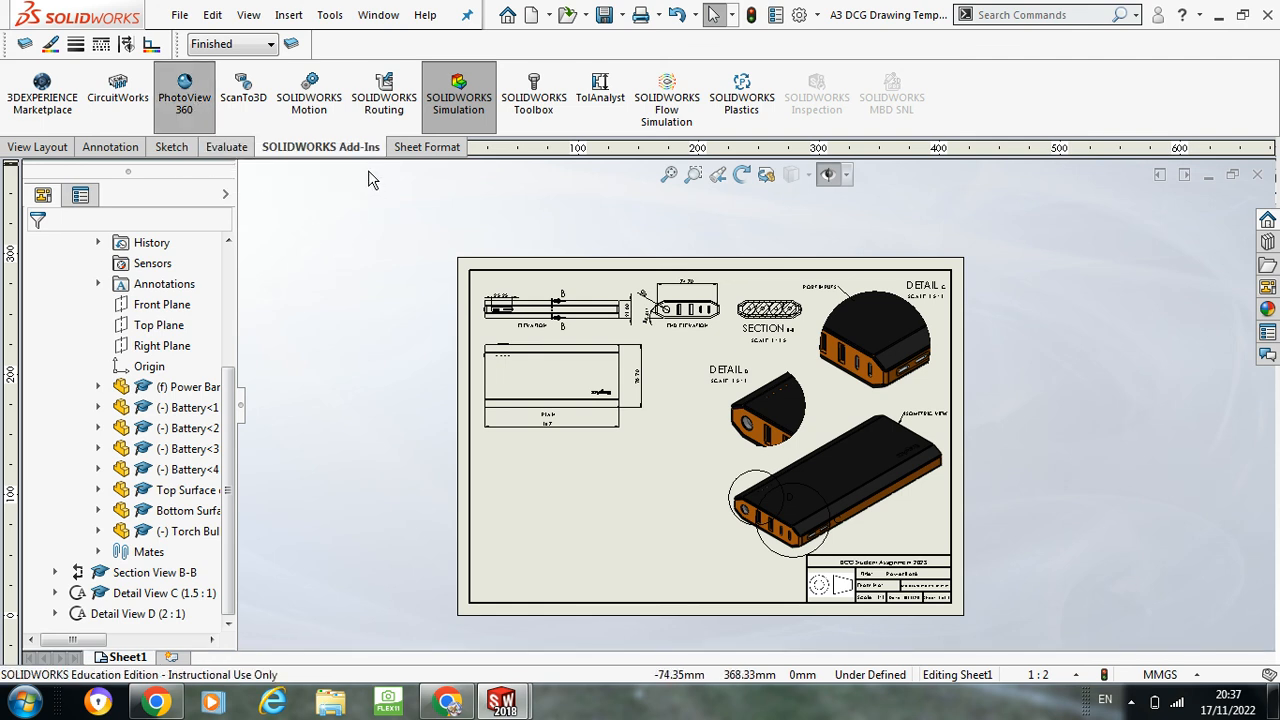
left_click(421, 150)
left_click(240, 150)
left_click(194, 151)
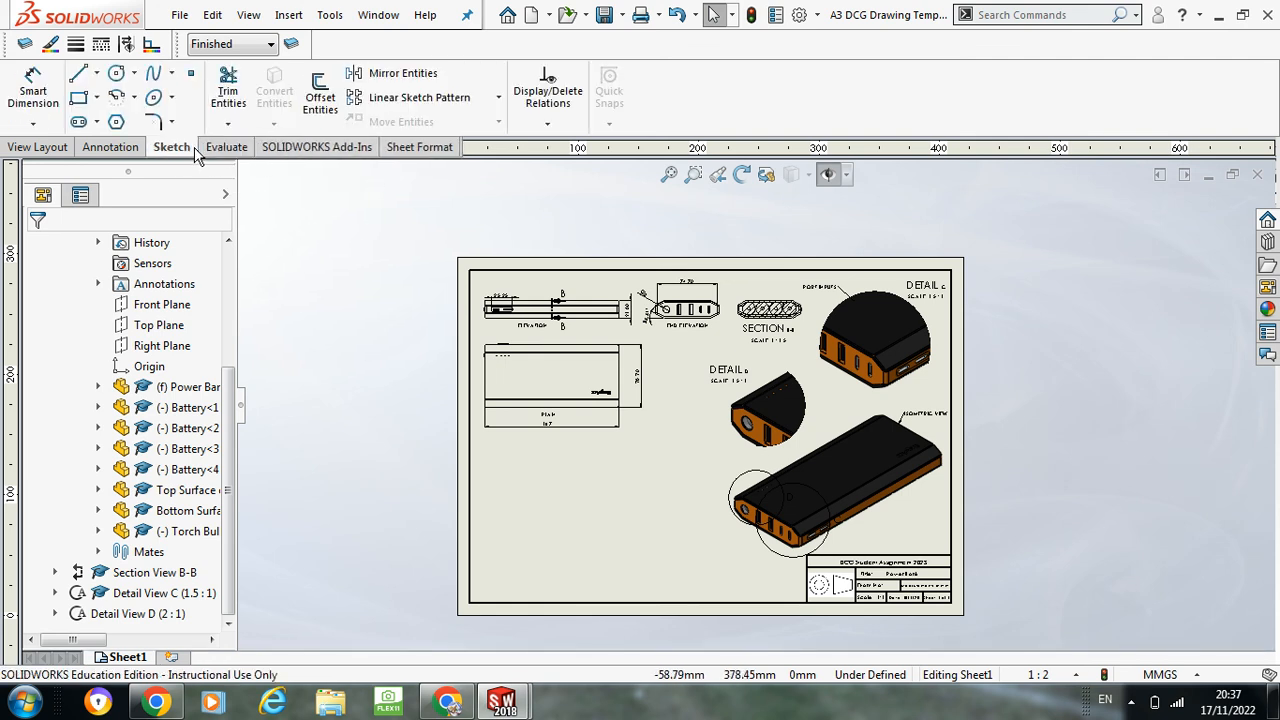
left_click(282, 150)
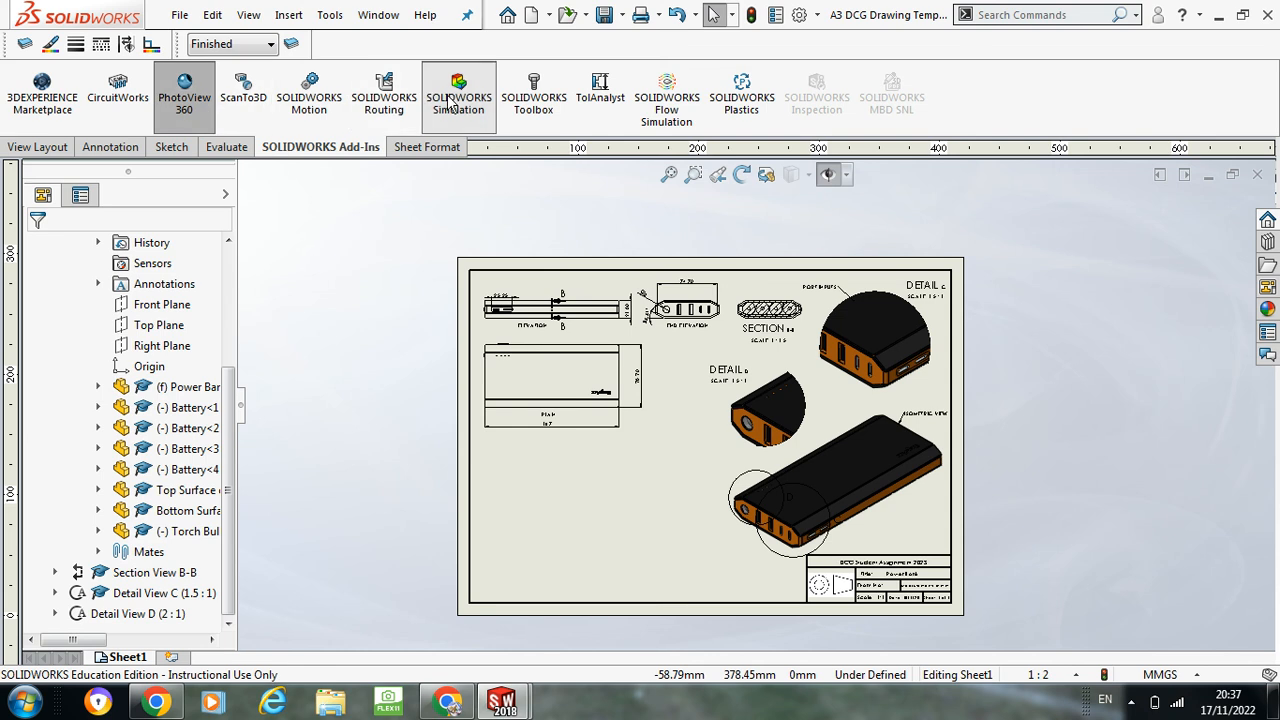
left_click(188, 105)
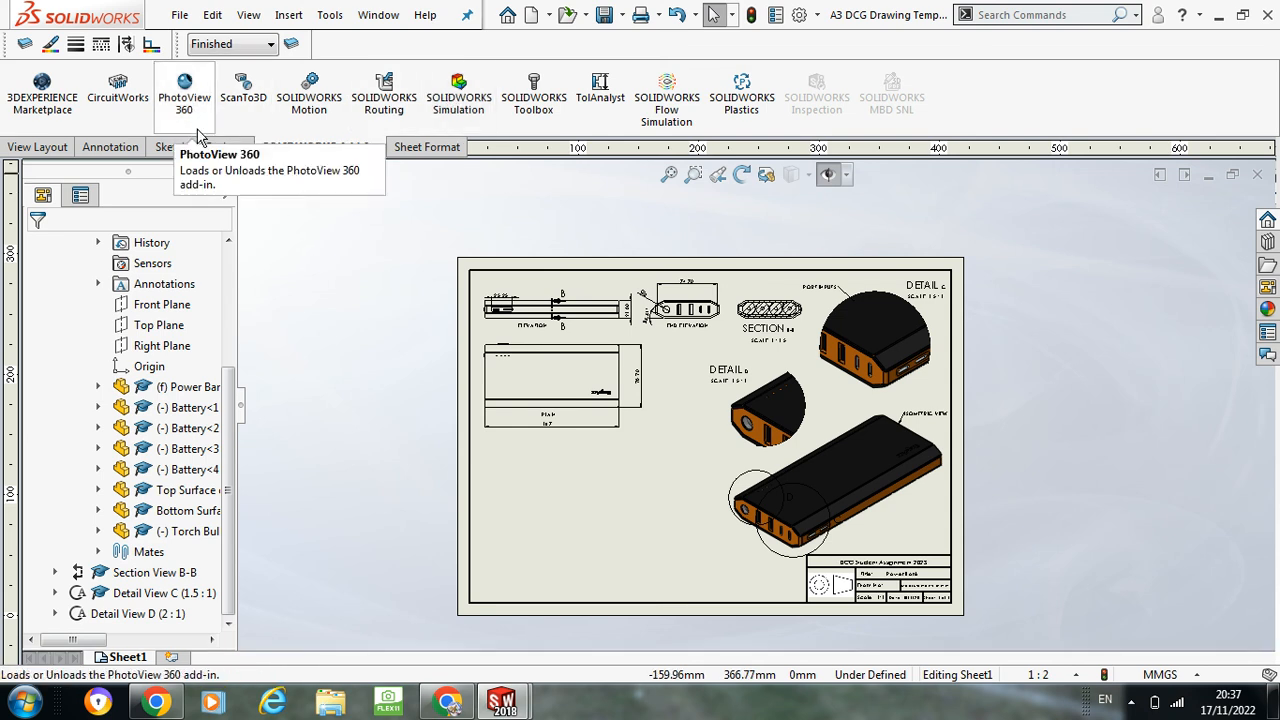
left_click(181, 112)
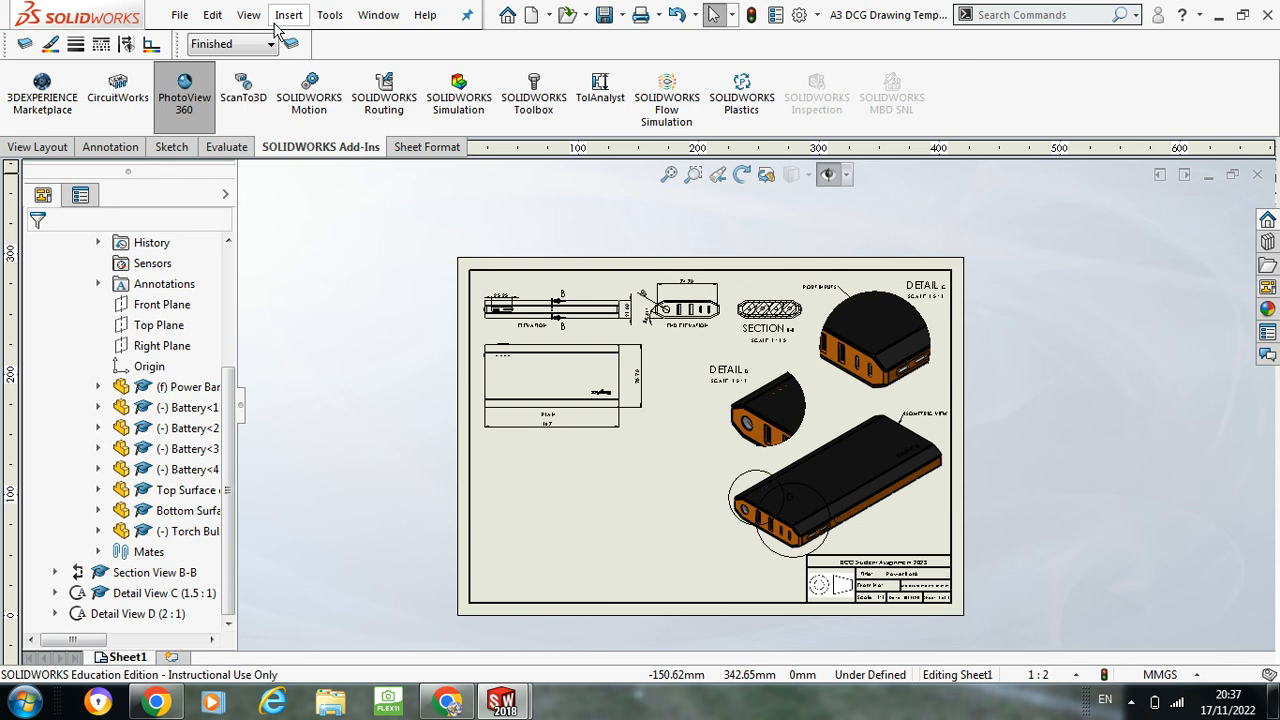
left_click(197, 97)
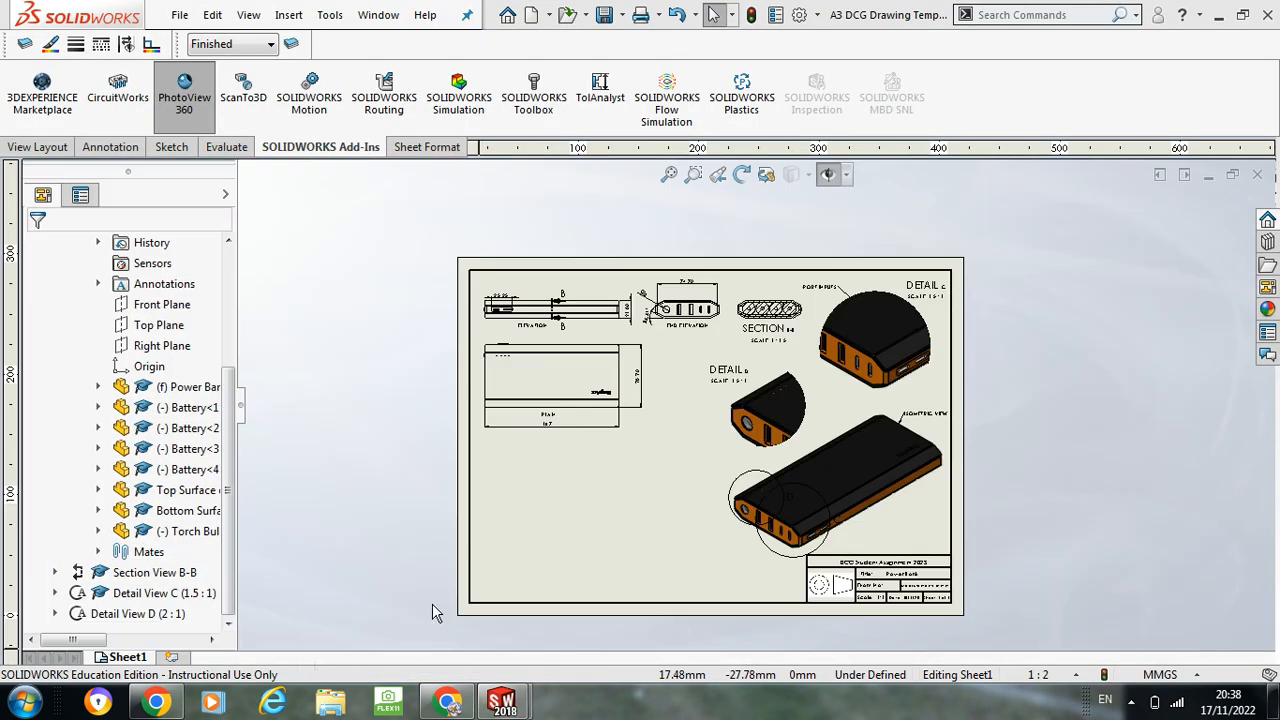
Step: Switch to the Power Bank Assembled model and orient it to an isometric view with the ports end facing forward
left_click(432, 603)
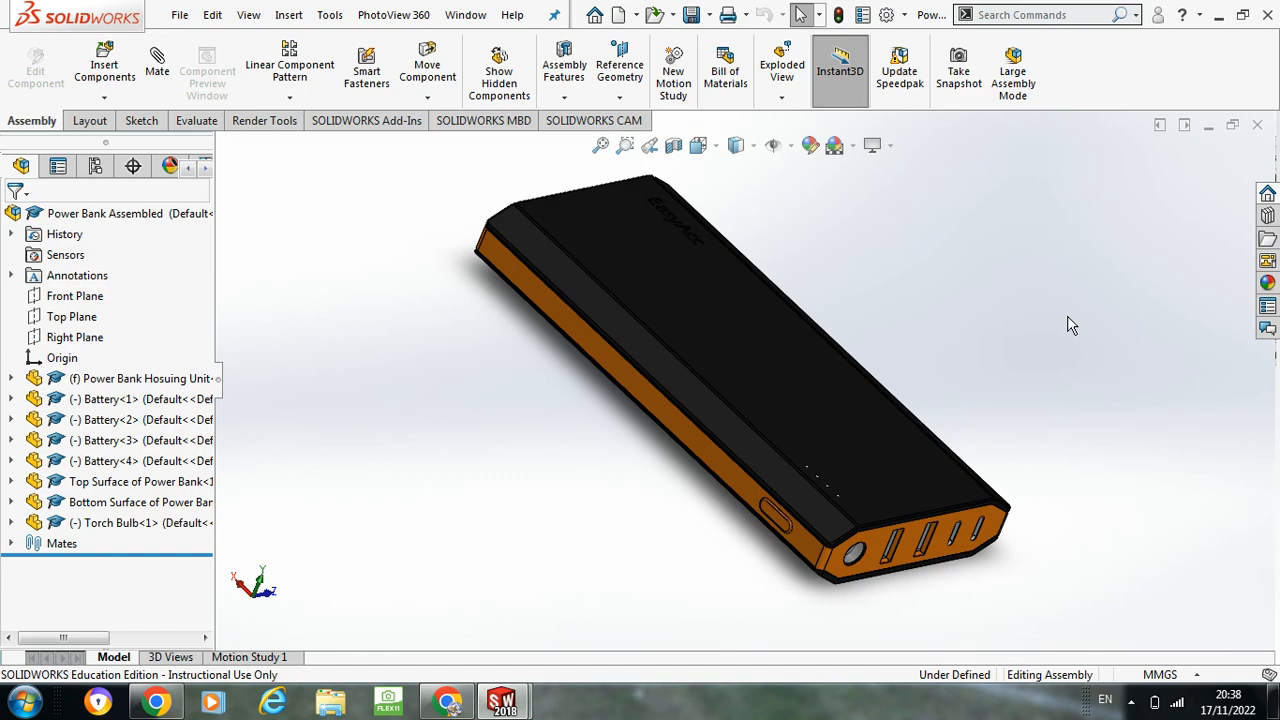
key("space")
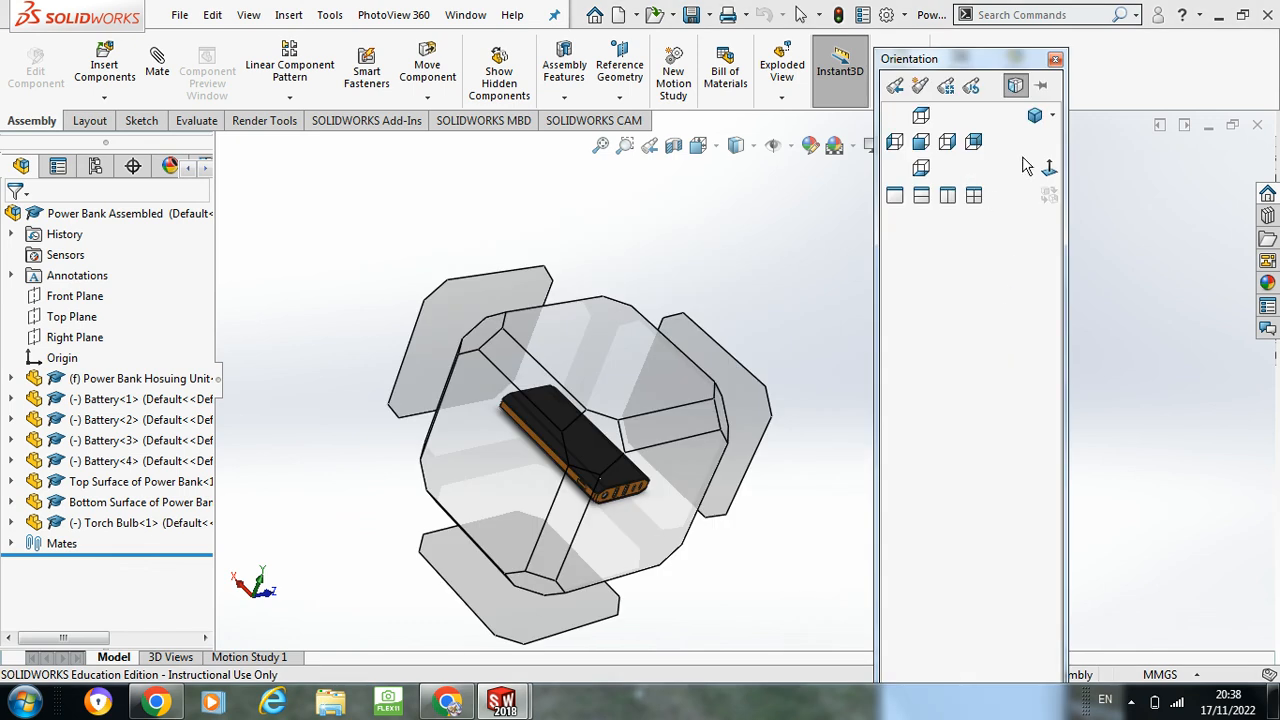
left_click(589, 440)
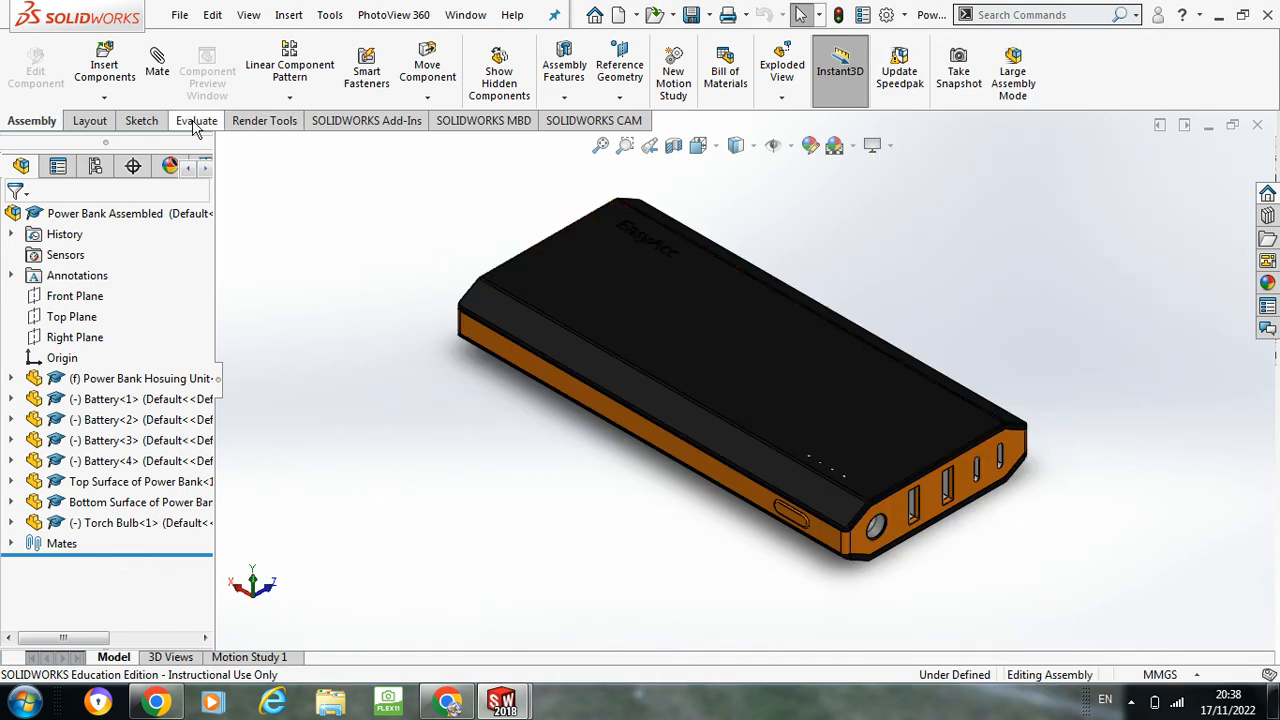
Step: Unload the PhotoView 360 add-in in the assembly and load it again
left_click(378, 121)
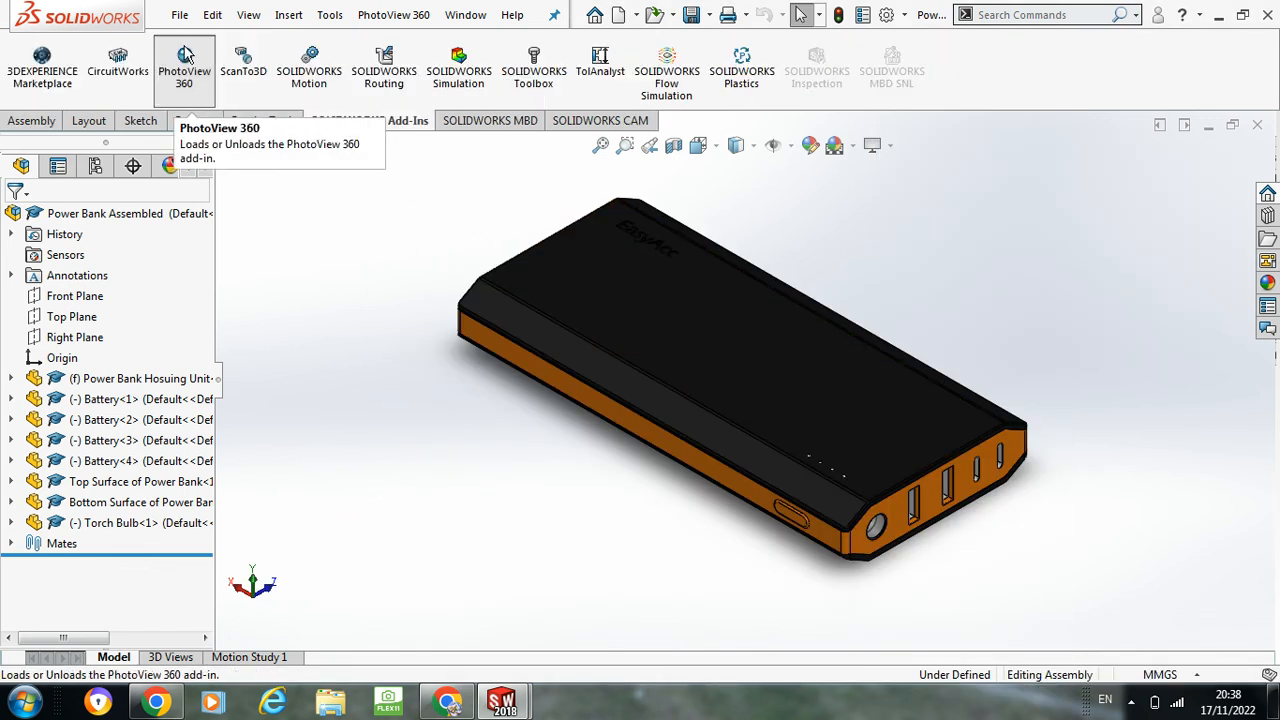
left_click(208, 104)
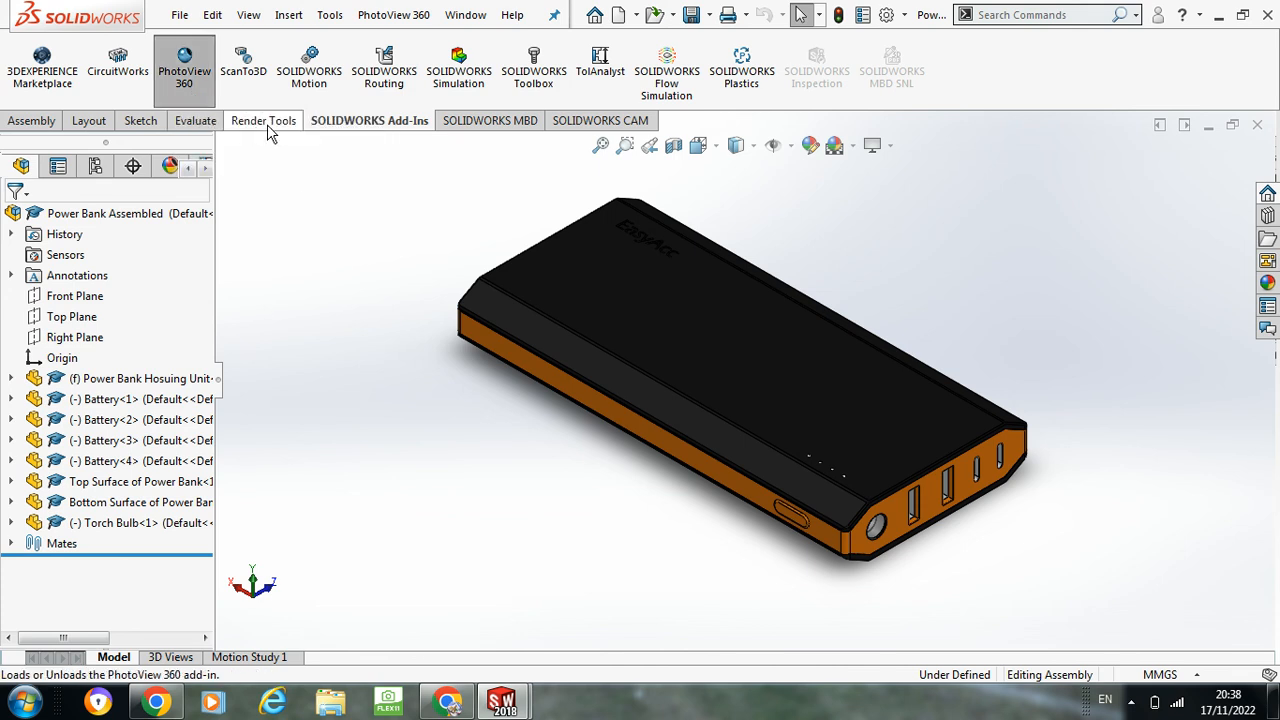
left_click(194, 86)
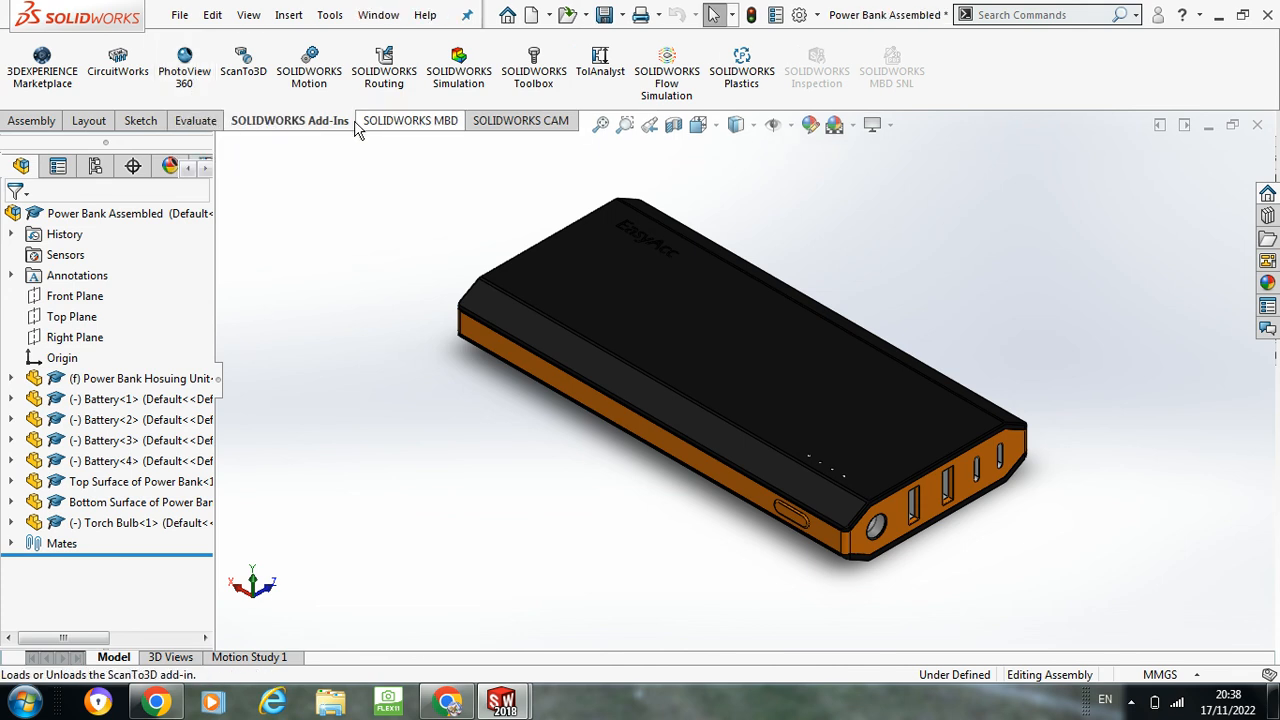
left_click(187, 80)
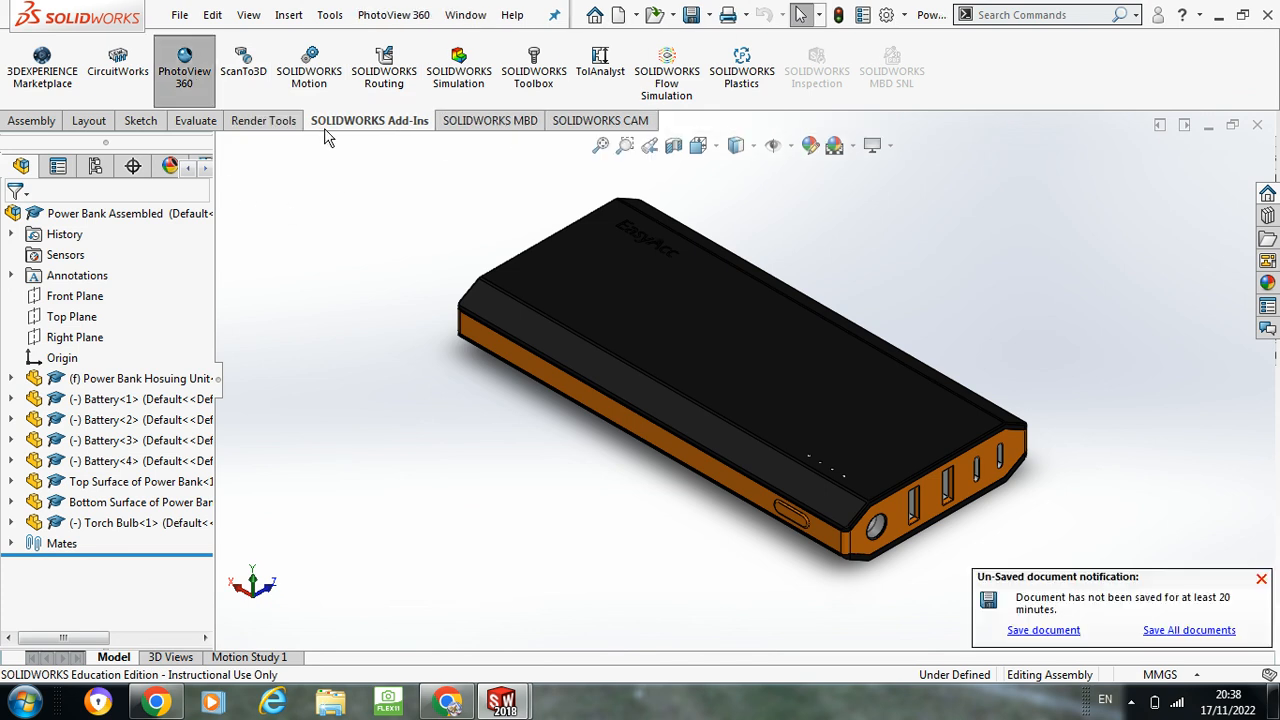
Step: Keep both the preview and final render quality at Better in the PhotoView 360 options and accept them
left_click(267, 121)
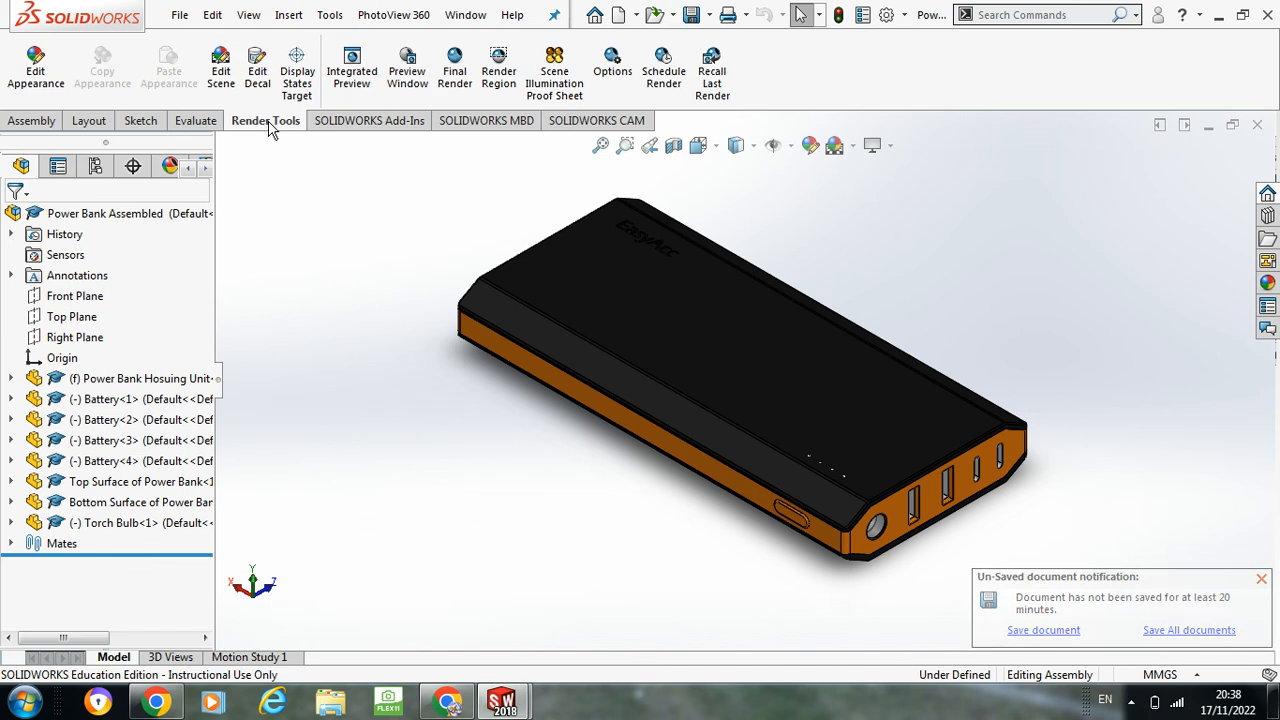
left_click(614, 62)
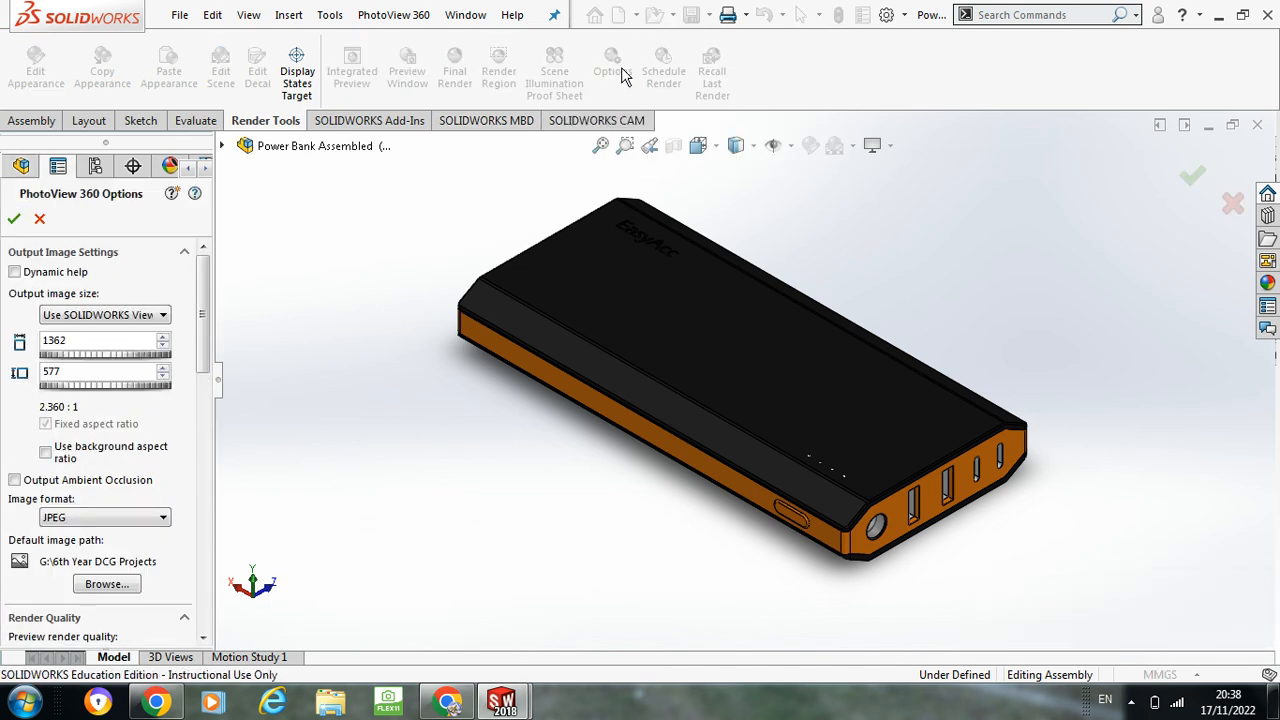
scroll(184, 384, "down", 8)
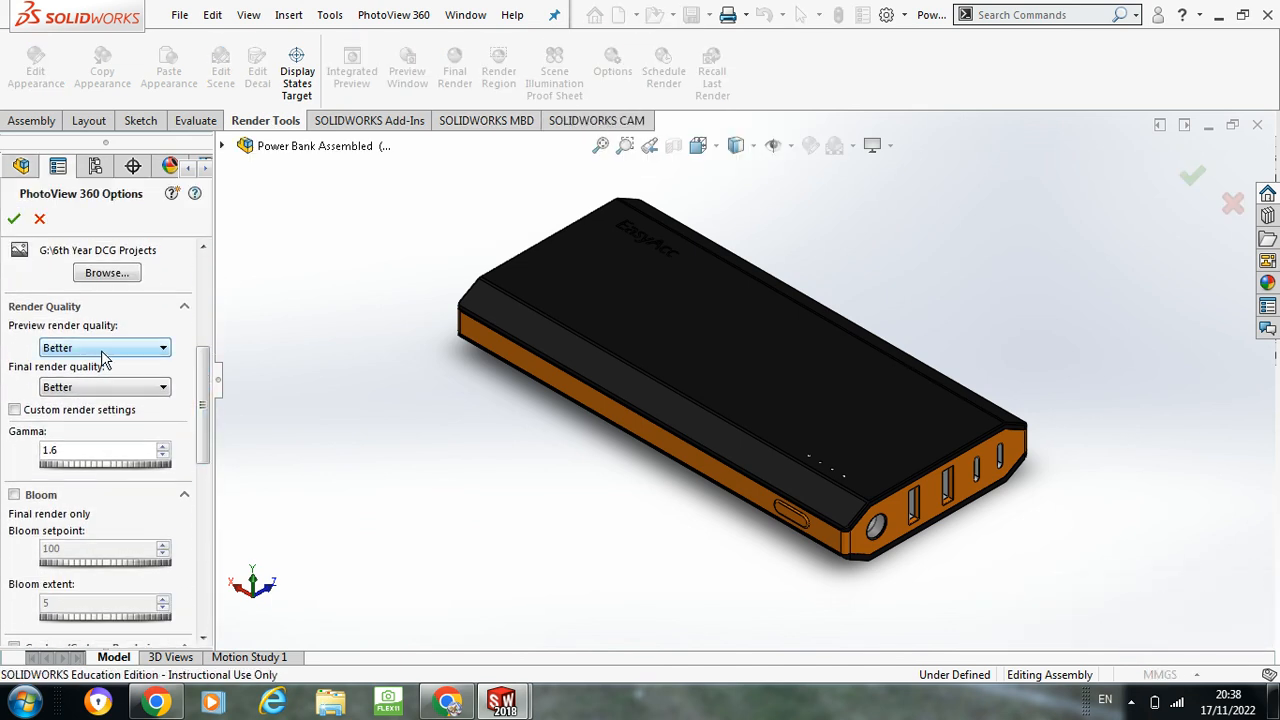
left_click(113, 358)
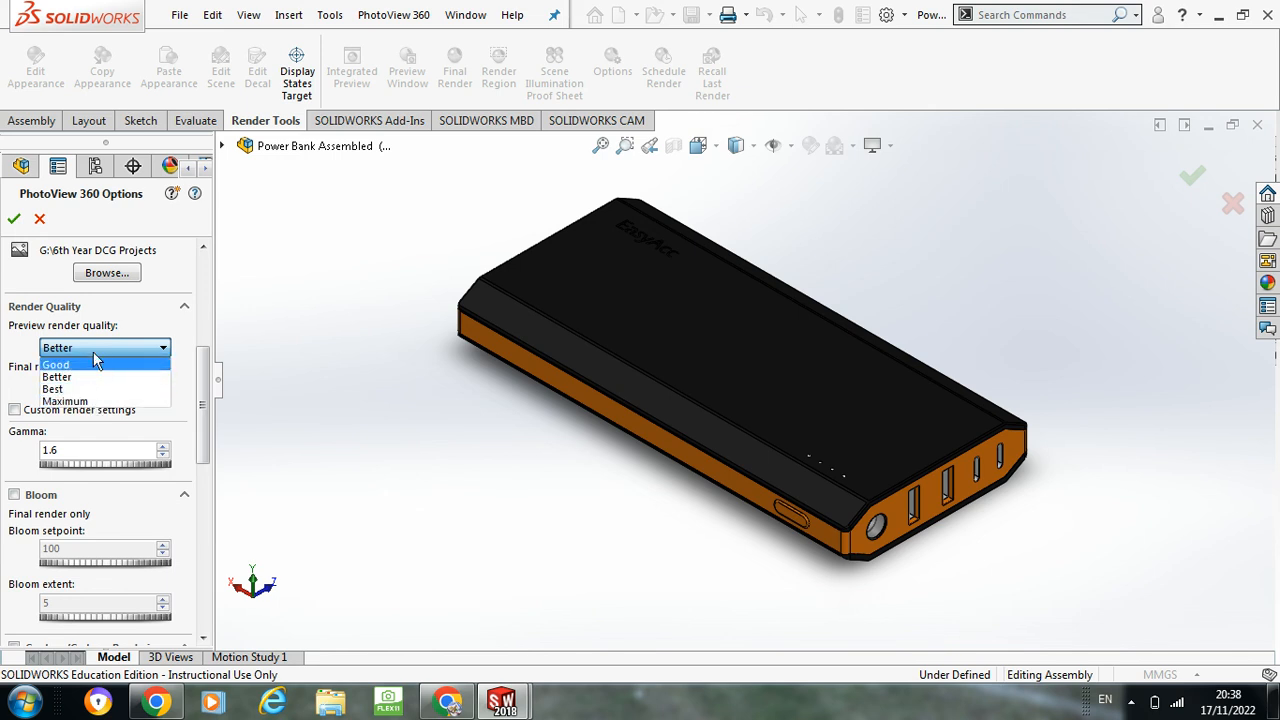
left_click(93, 352)
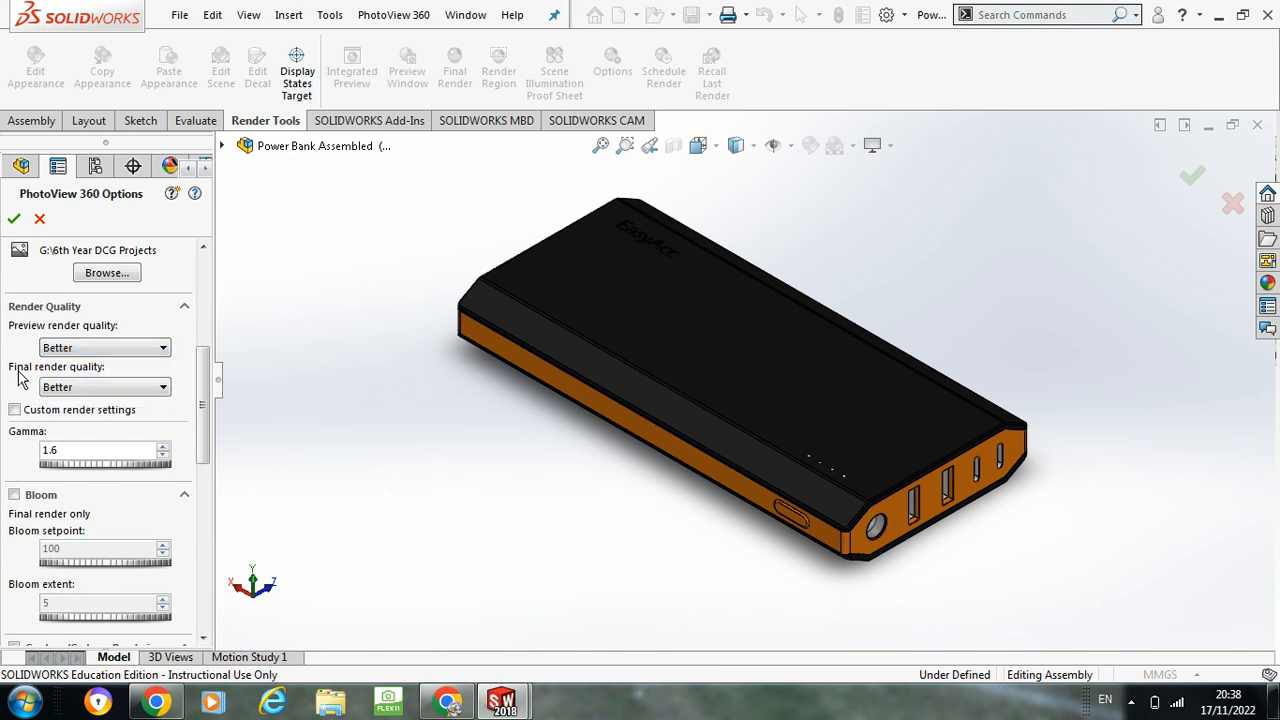
left_click(96, 387)
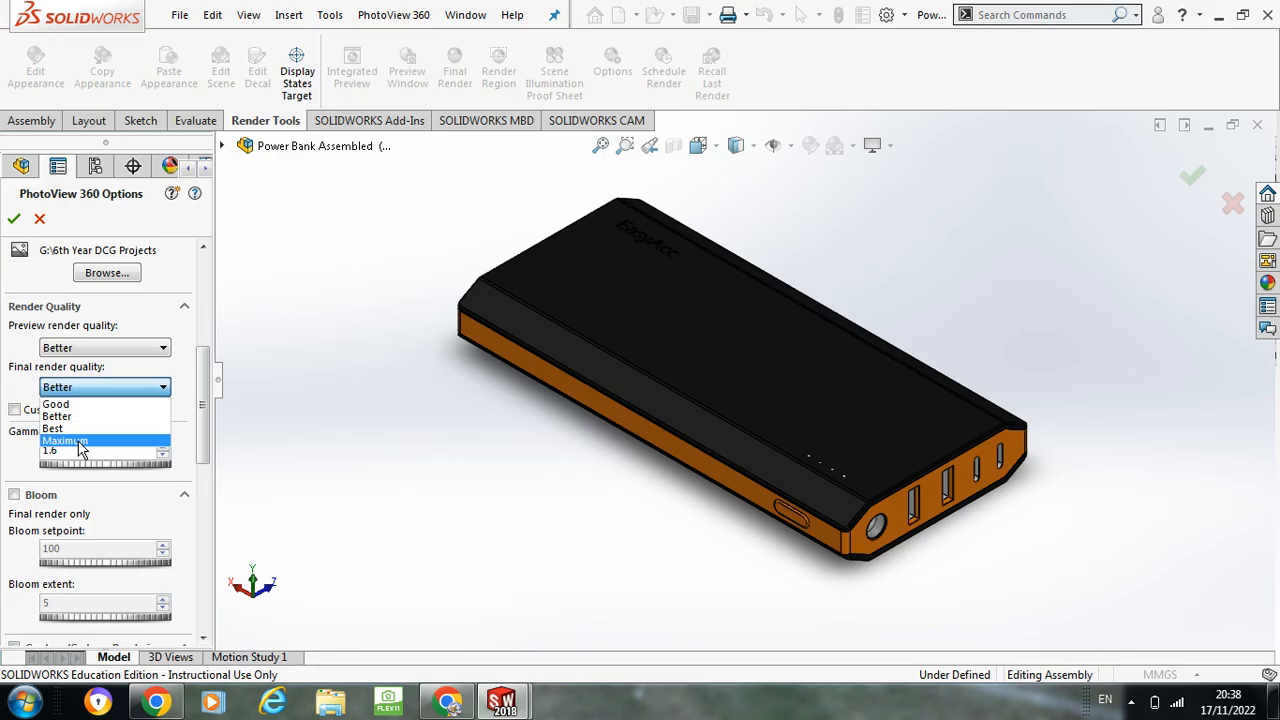
left_click(82, 419)
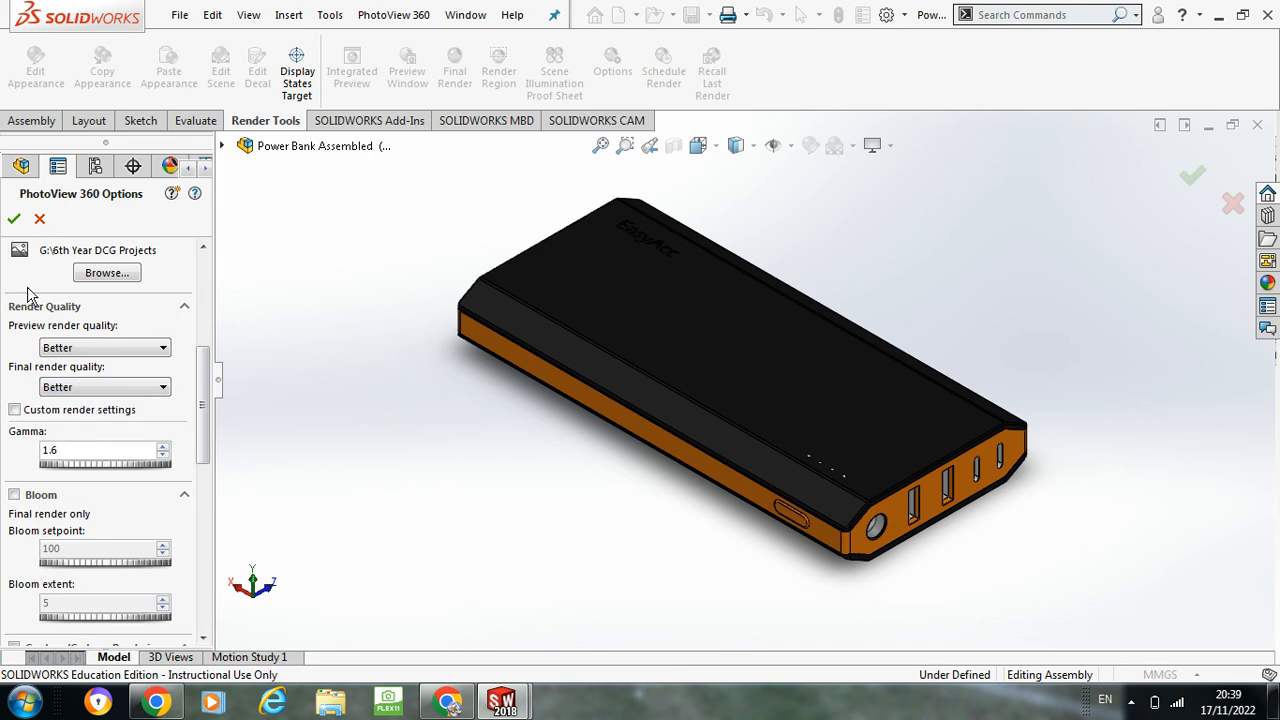
left_click(13, 220)
Step: Review the output image size, image format and render quality settings in the PhotoView 360 options
left_click(612, 72)
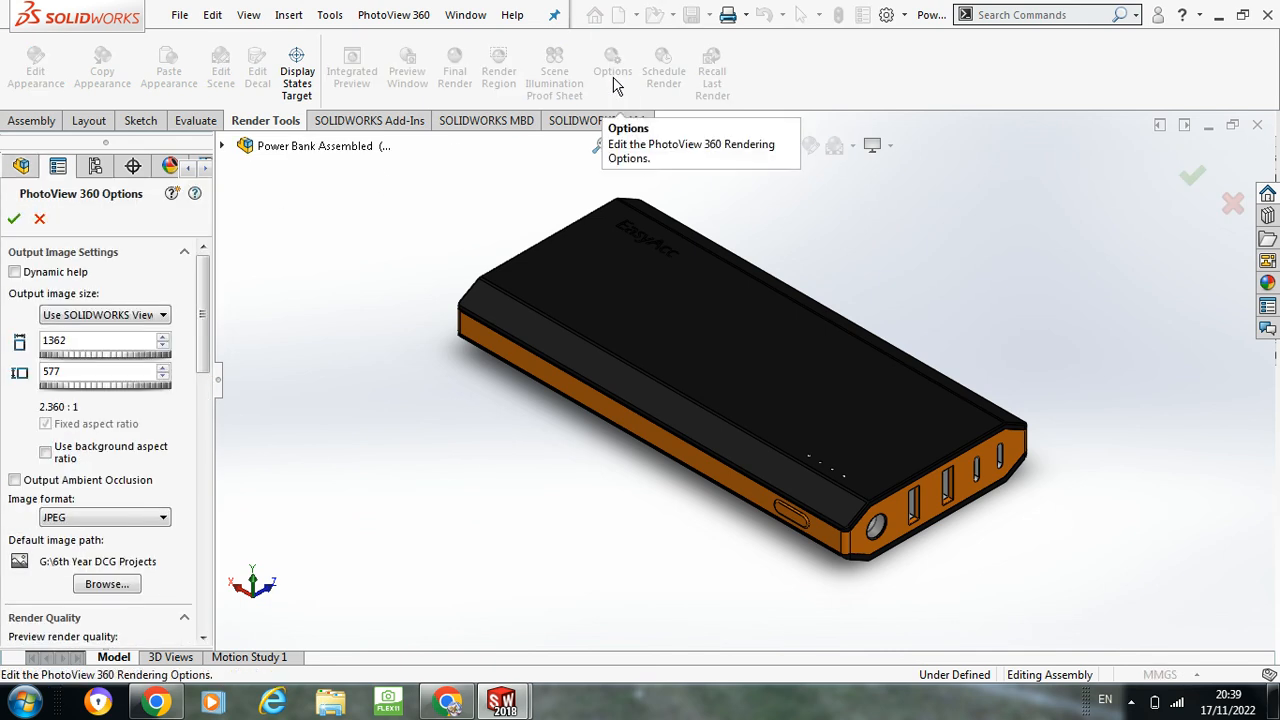
scroll(204, 330, "down", 5)
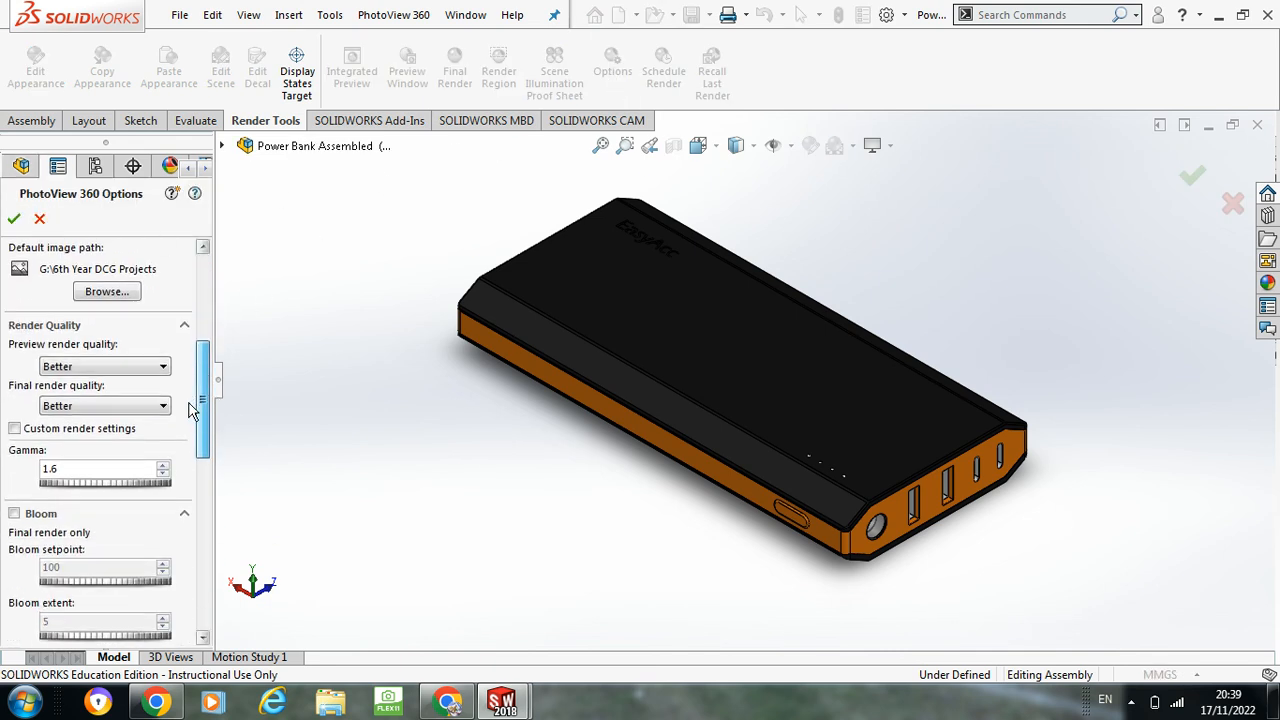
left_click_drag(195, 414, 205, 320)
scroll(197, 335, "down", 5)
scroll(180, 380, "up", 5)
scroll(185, 330, "down", 3)
scroll(195, 325, "up", 3)
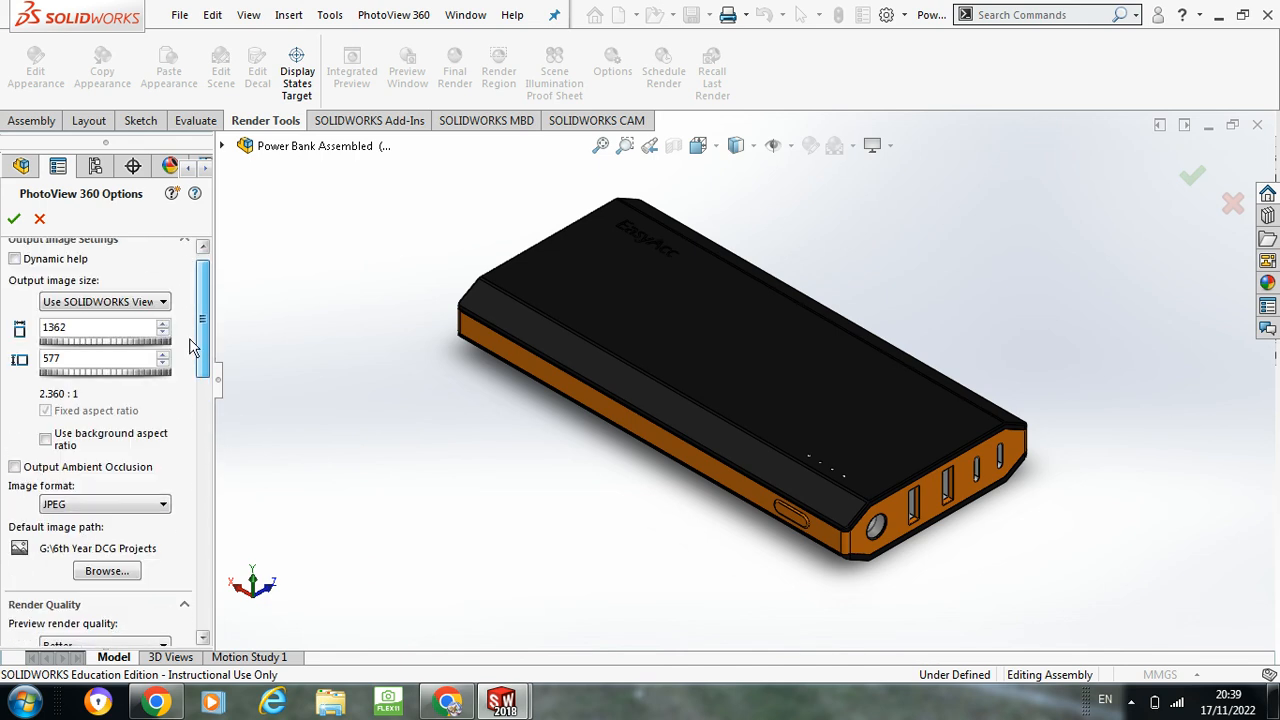
scroll(197, 316, "down", 3)
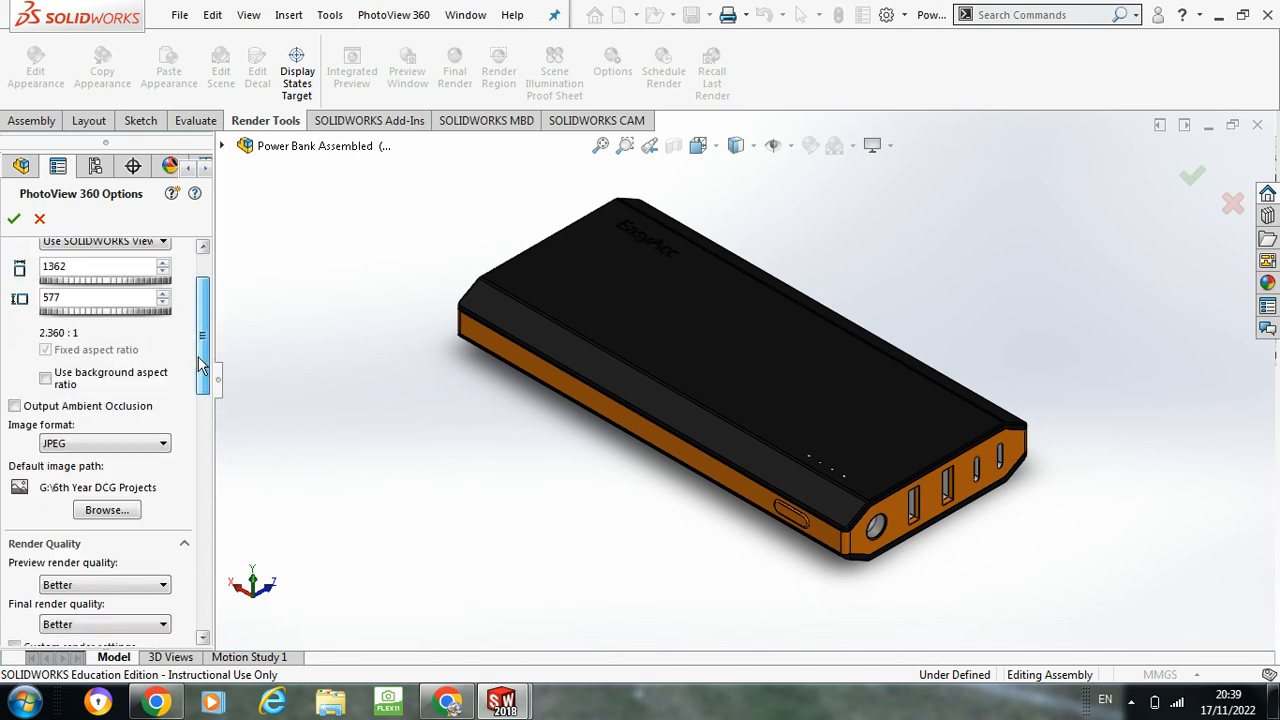
scroll(197, 316, "up", 3)
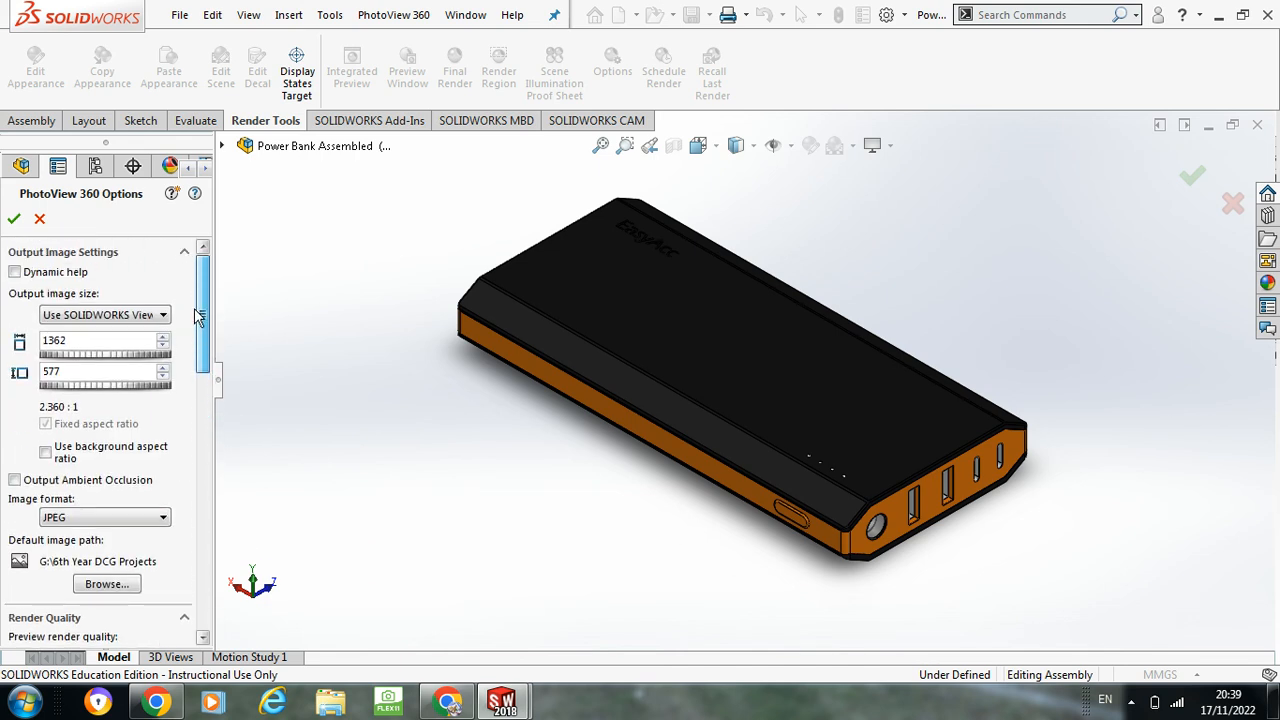
left_click(14, 218)
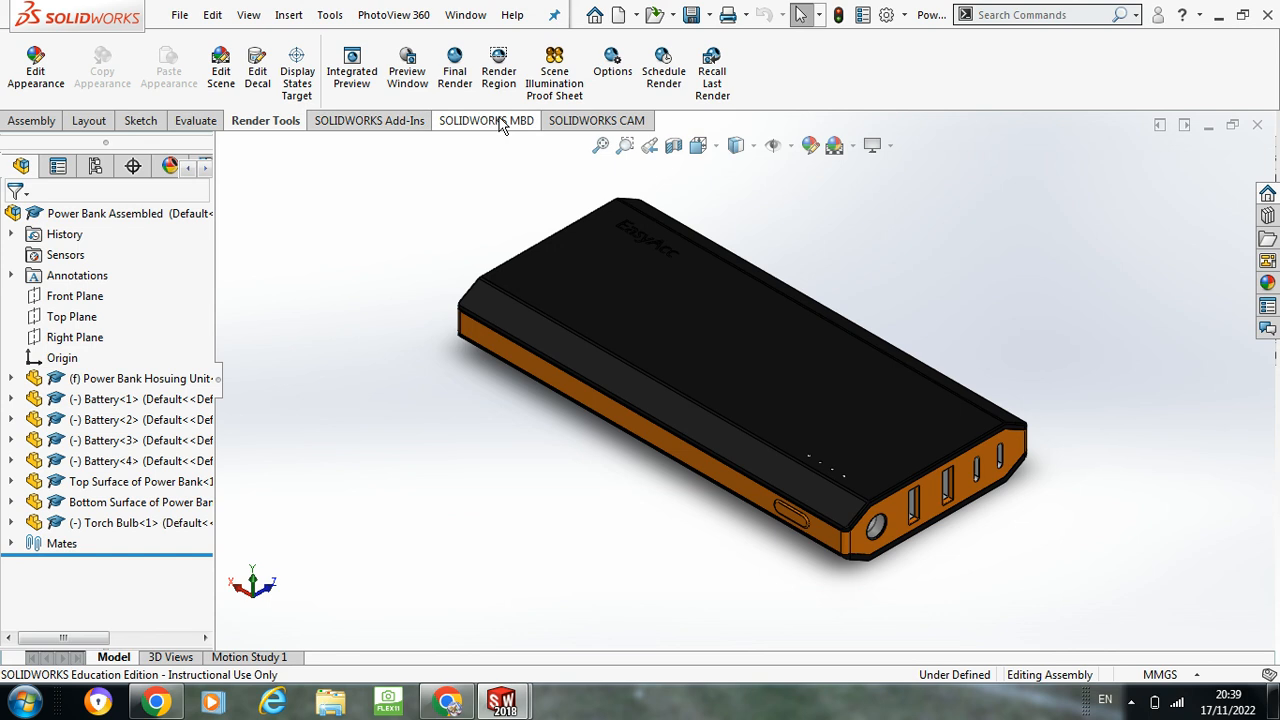
Step: Turn on the render region and shrink it to enclose only the ports end of the power bank
left_click(508, 66)
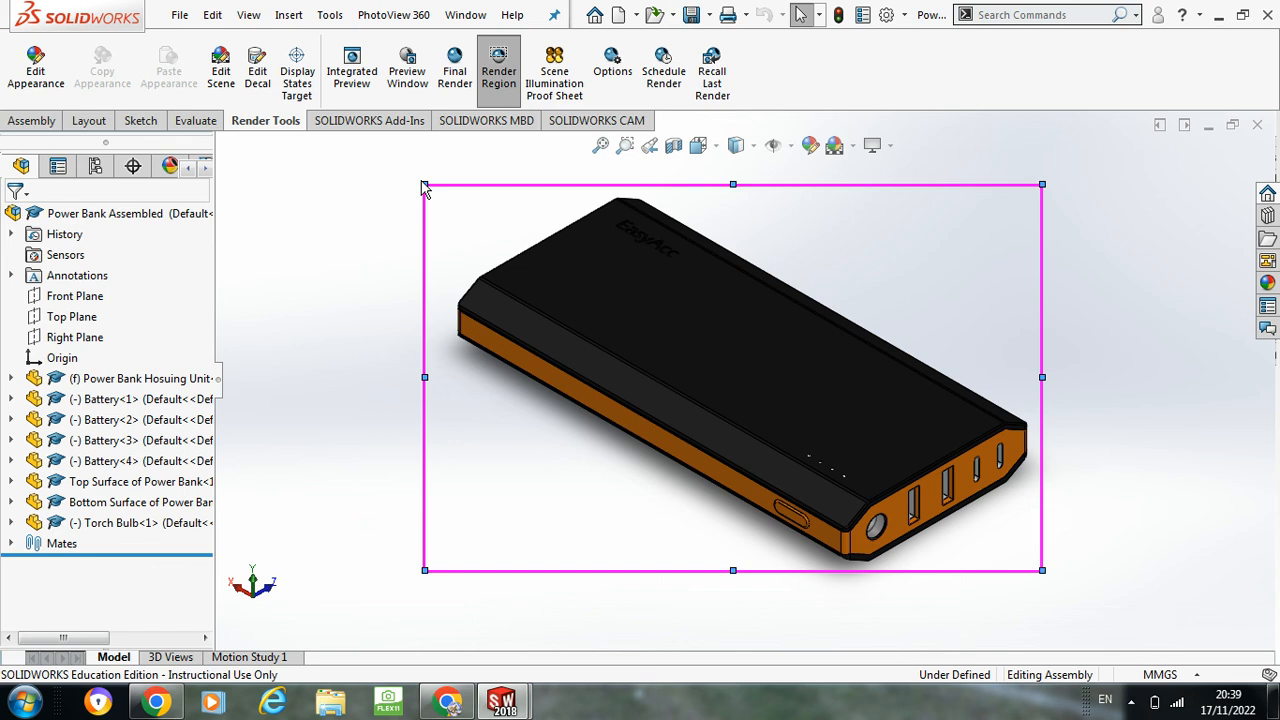
left_click_drag(425, 186, 760, 378)
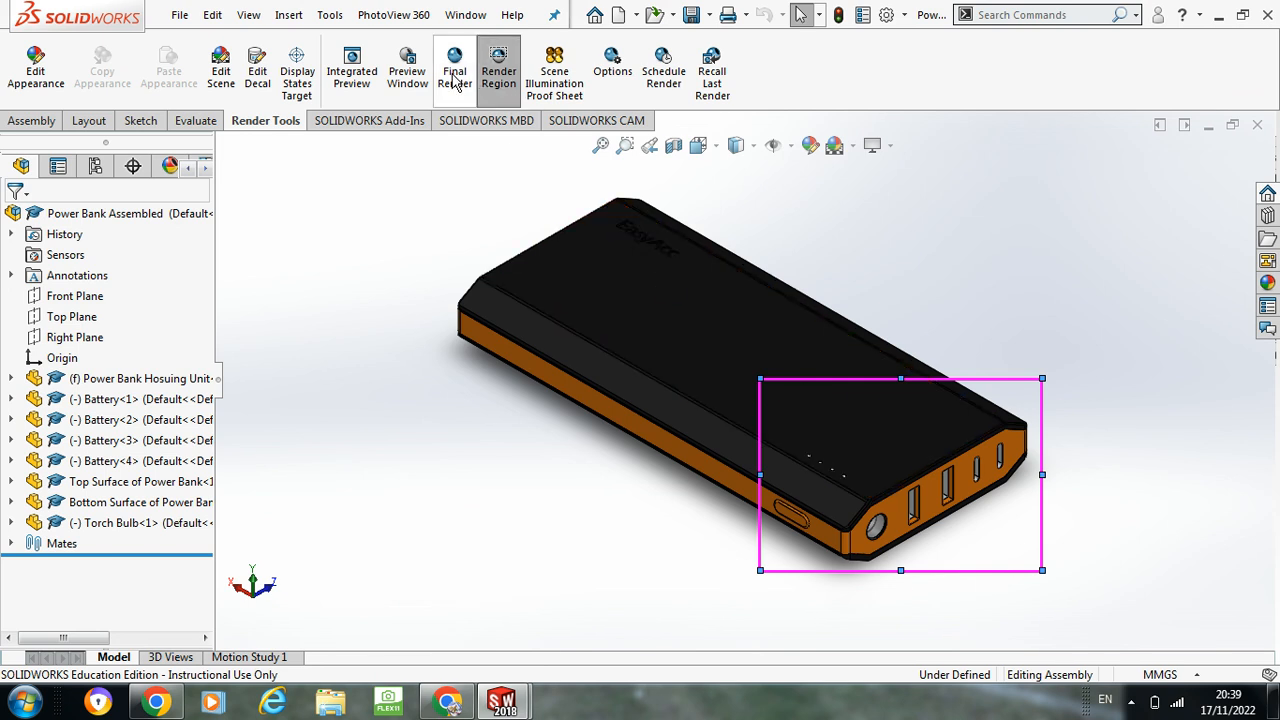
left_click(484, 88)
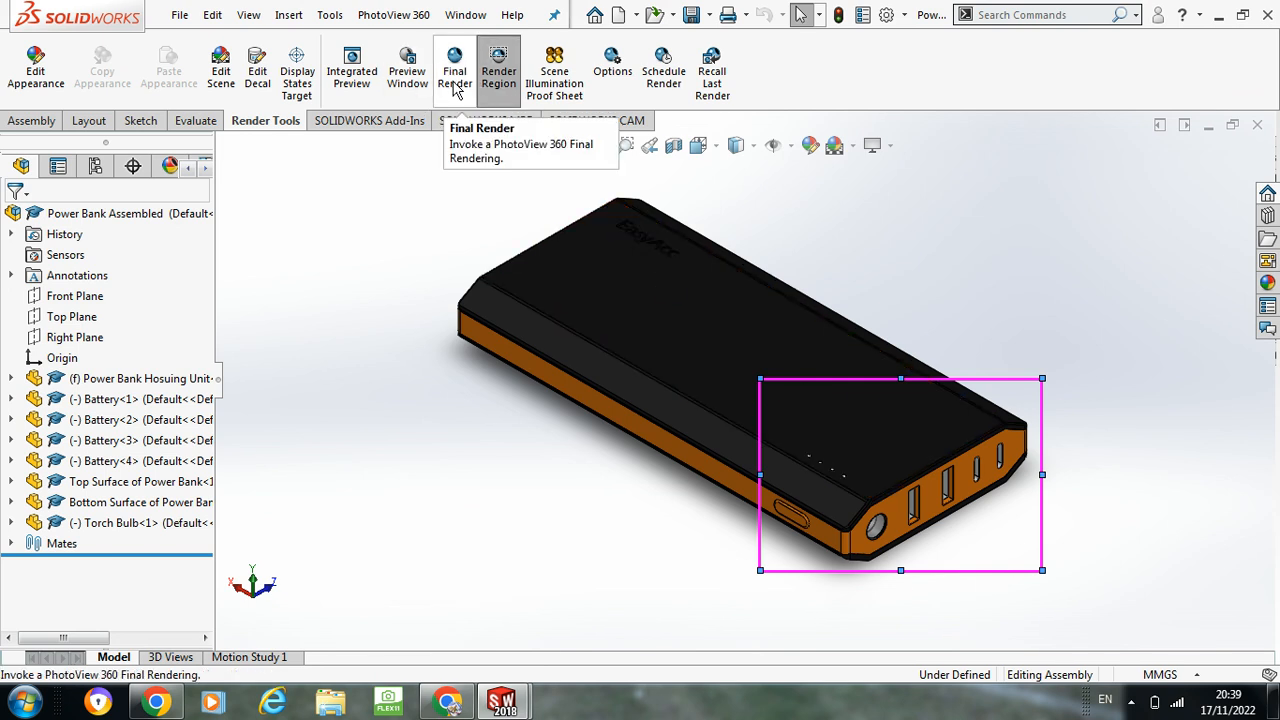
left_click(456, 88)
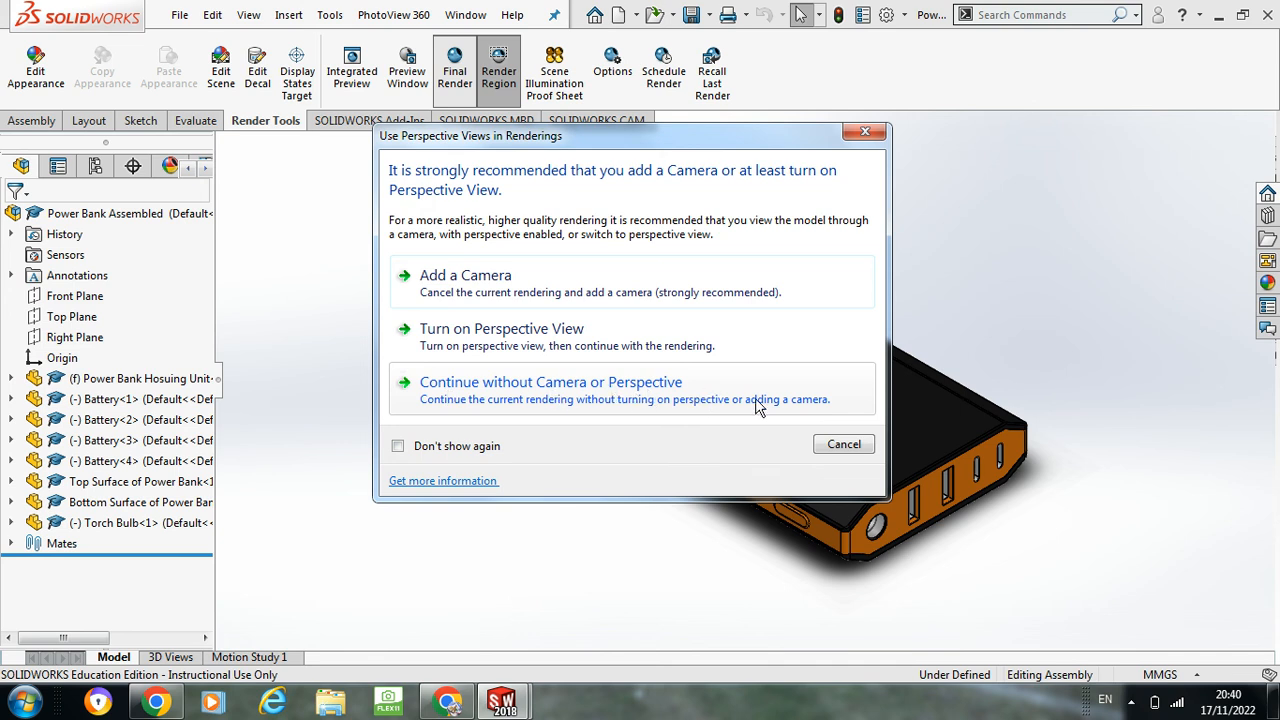
left_click(840, 446)
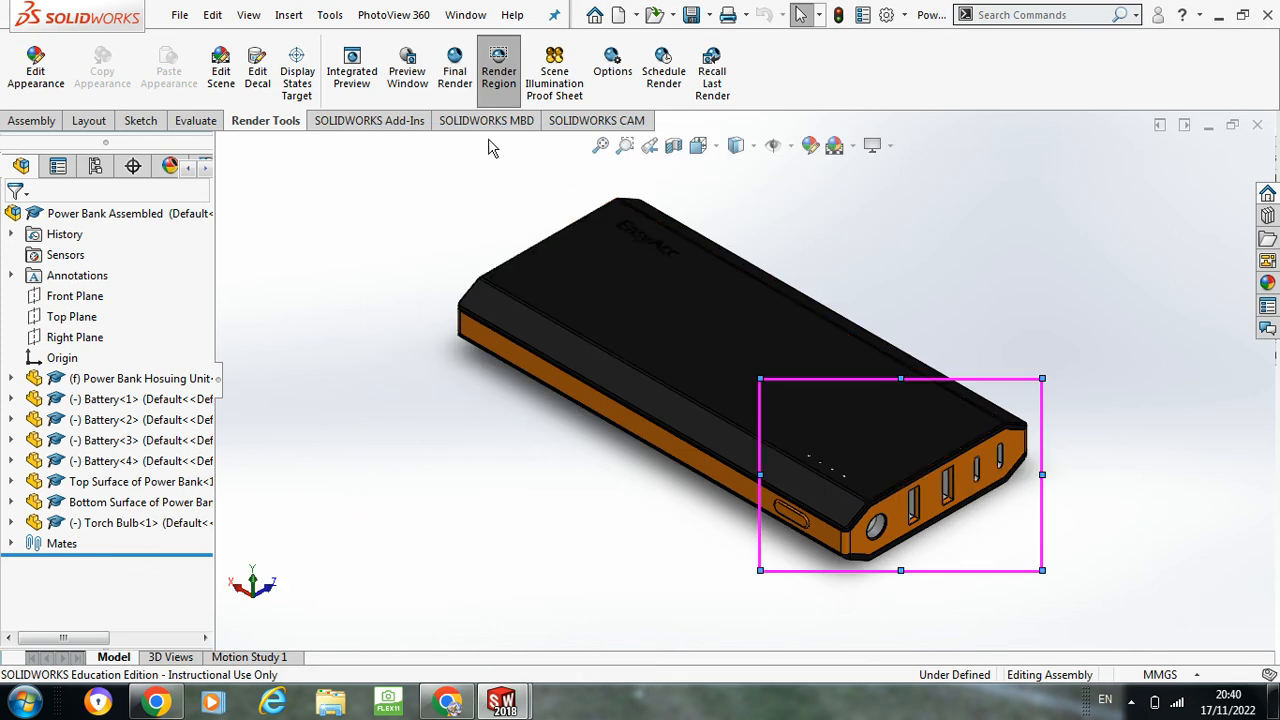
Step: Turn off the render region and switch to the Model 17 drawing of the power bank
left_click(500, 65)
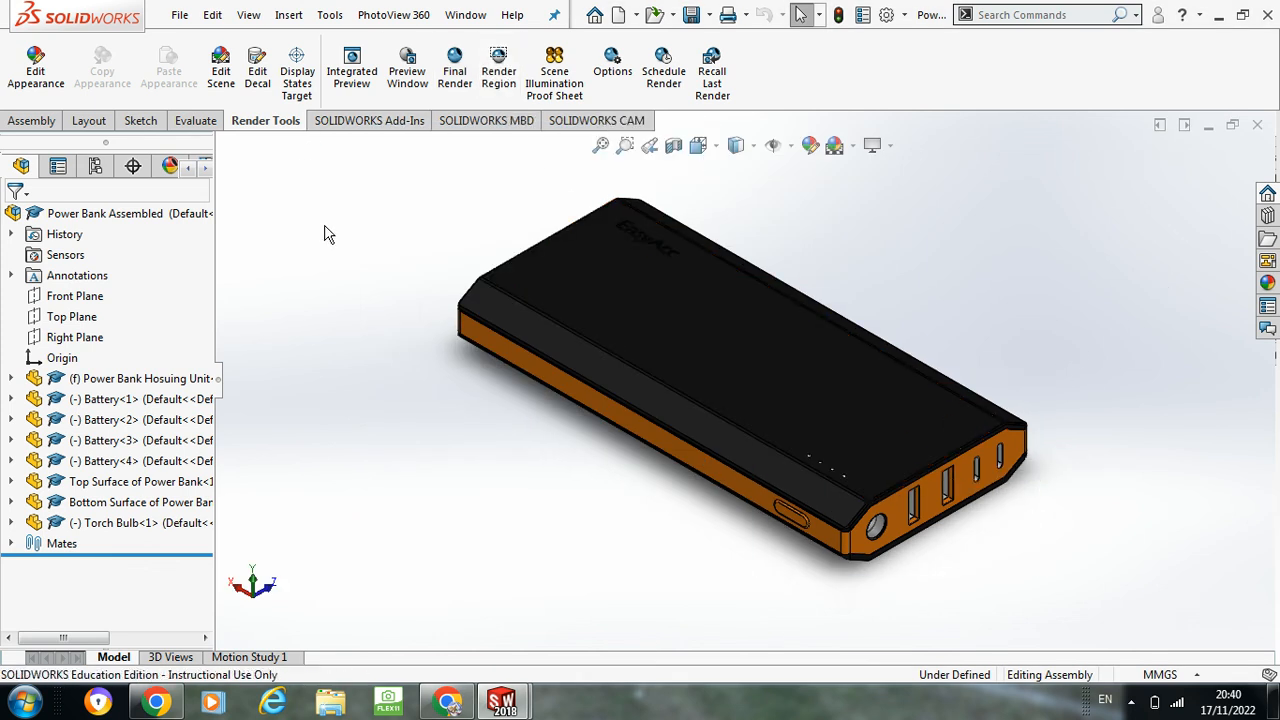
mouse_move(503, 702)
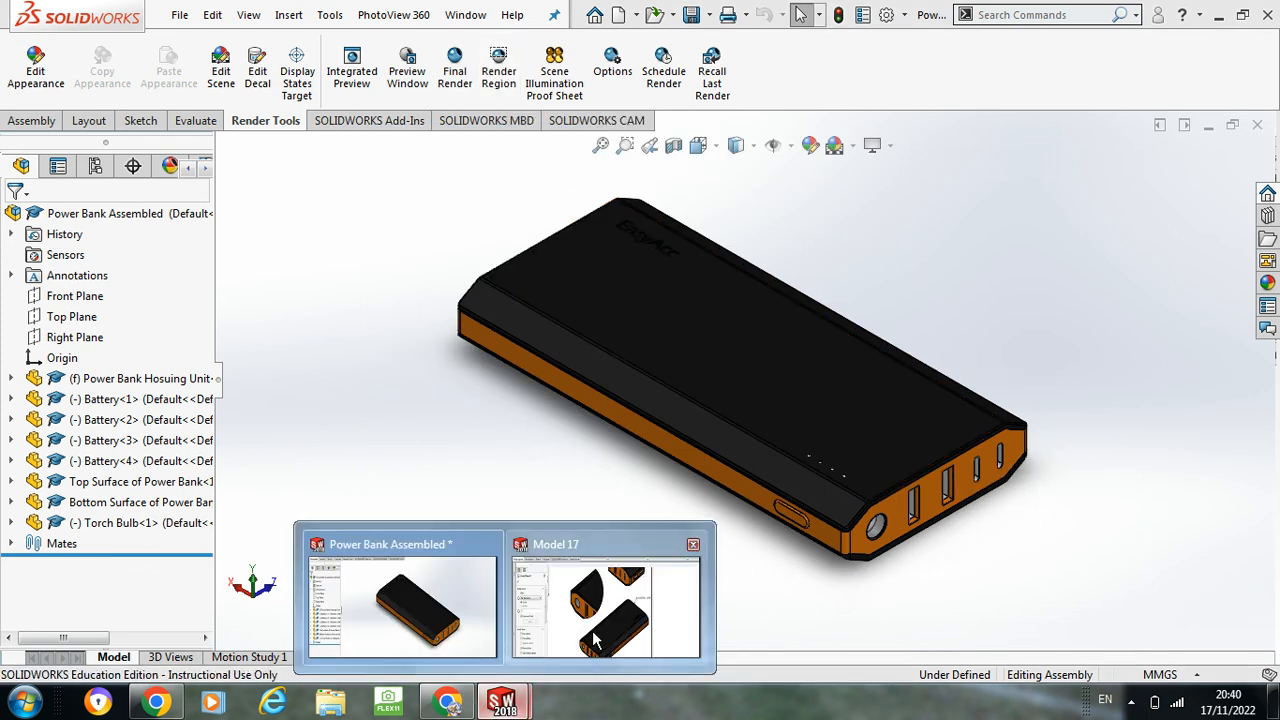
left_click(595, 640)
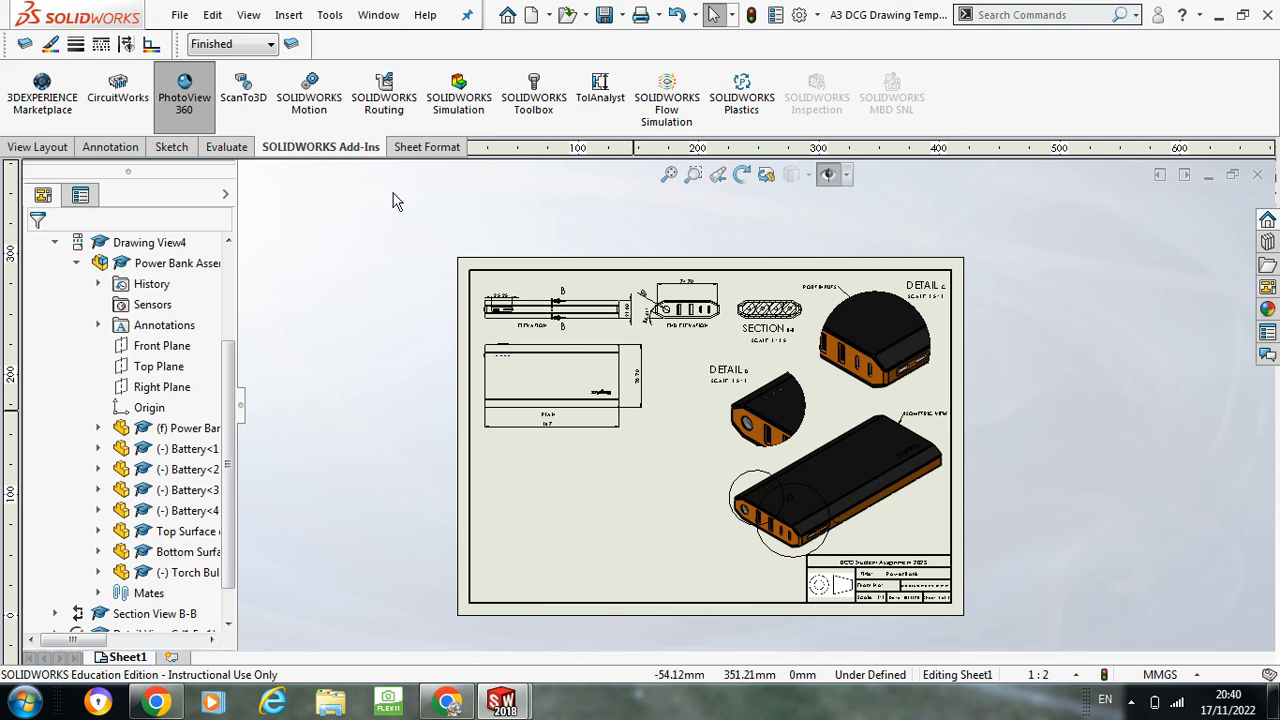
Step: Insert the Render Better picture from the Part A folder, sized about 196 by 128 mm, in the space beside the title block
left_click(289, 17)
left_click(320, 222)
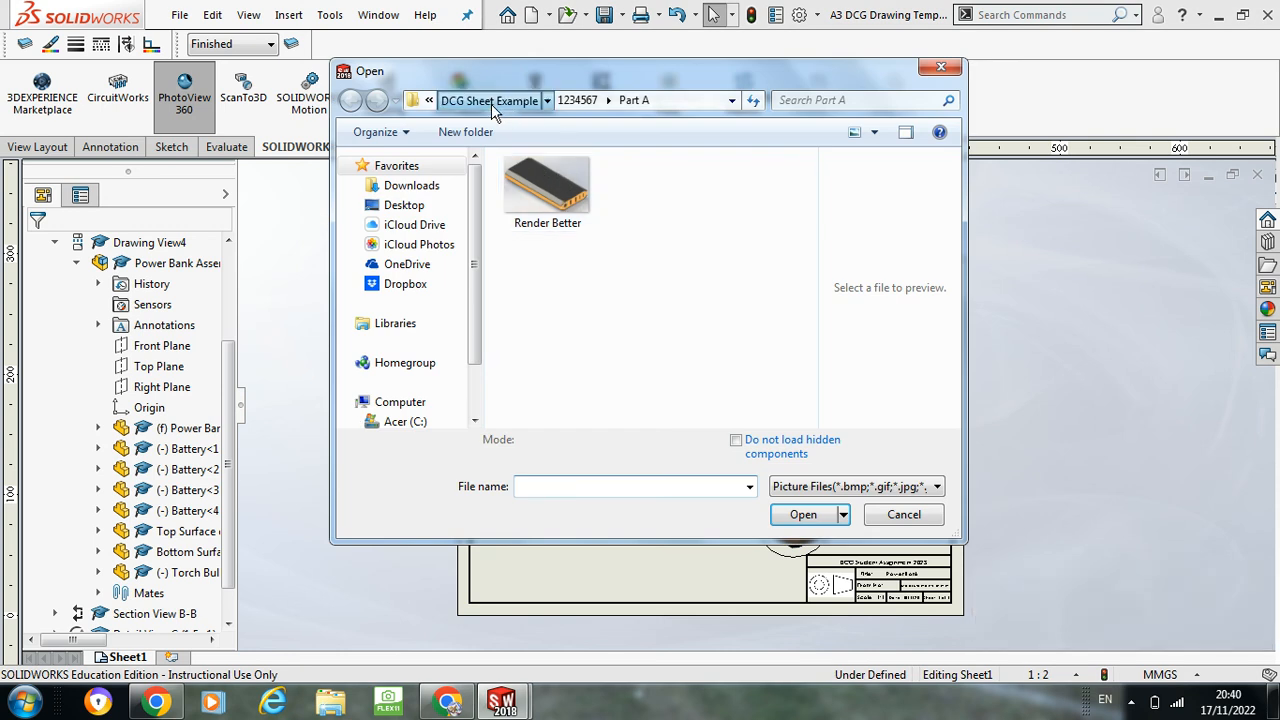
left_click(492, 104)
double_click(540, 187)
double_click(548, 190)
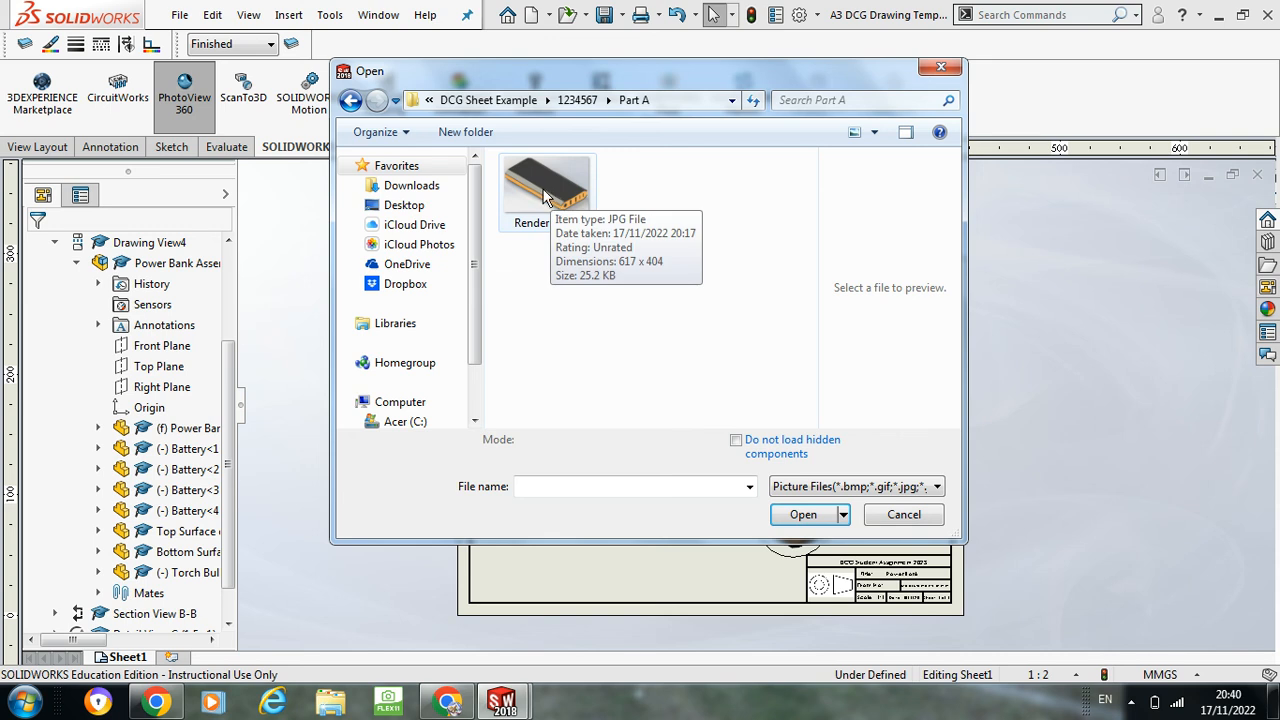
left_click(537, 196)
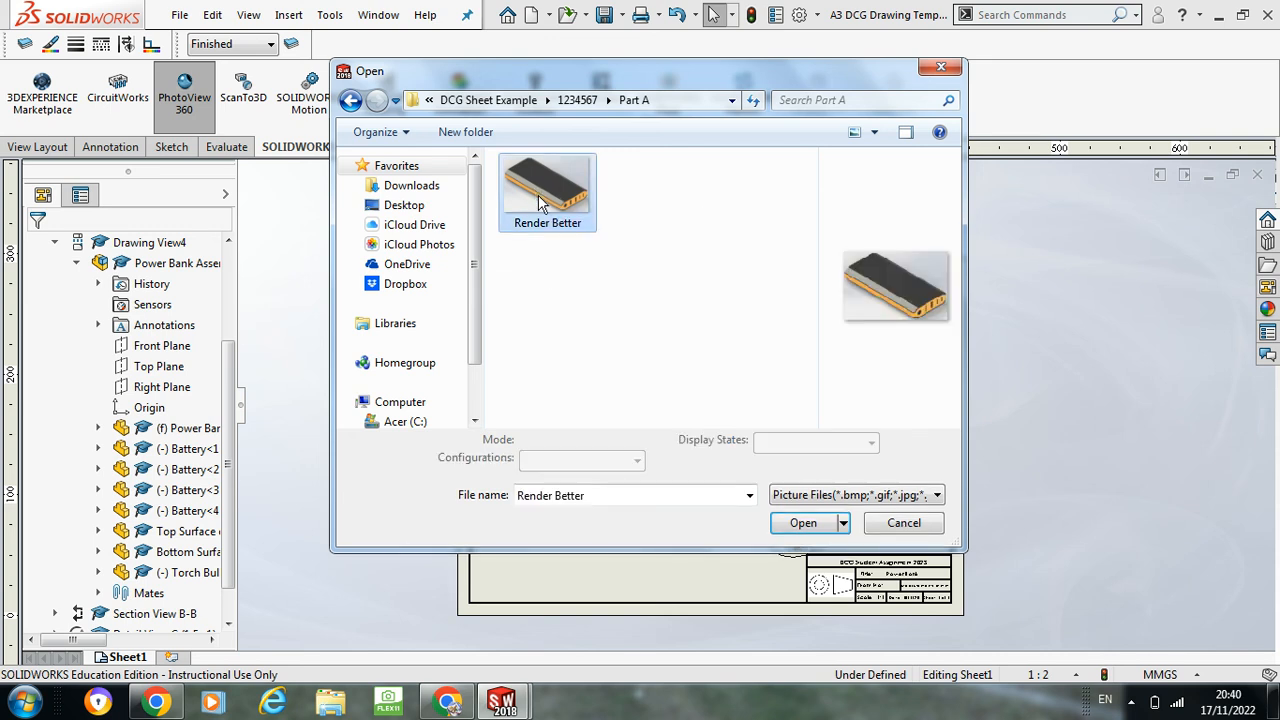
left_click(806, 516)
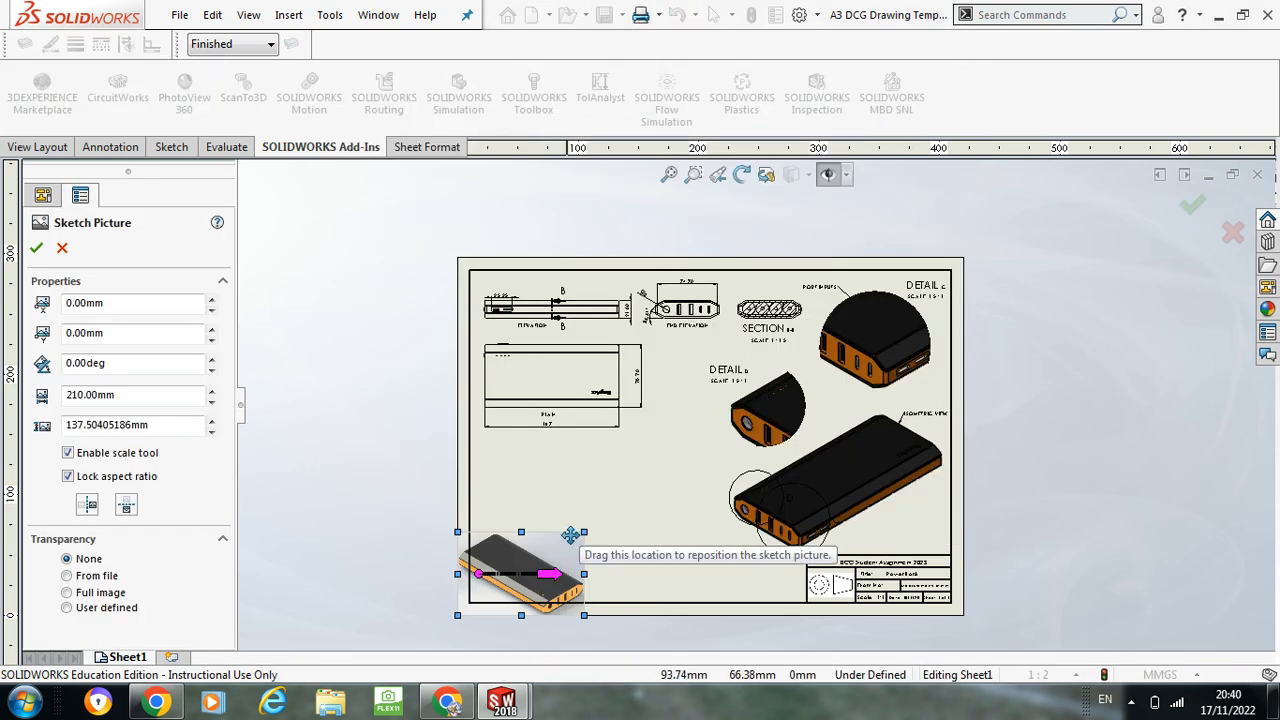
mouse_move(562, 546)
left_mouse_down()
mouse_move(595, 505)
mouse_move(572, 468)
mouse_move(584, 512)
mouse_move(675, 451)
mouse_move(588, 508)
mouse_move(658, 484)
mouse_move(656, 468)
mouse_move(665, 530)
left_mouse_up()
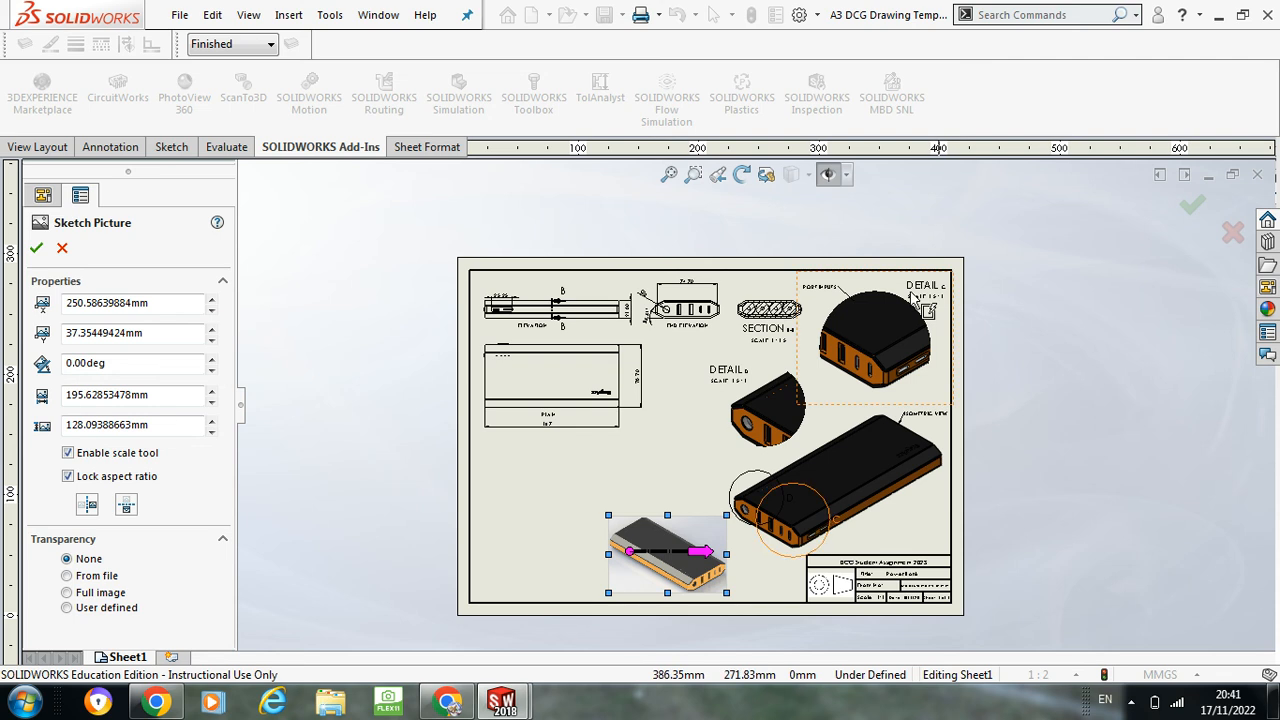
left_click(1196, 208)
Step: Examine the inserted render picture up close, especially its ports end, and compare it with the rest of the sheet
scroll(741, 500, "down", 4)
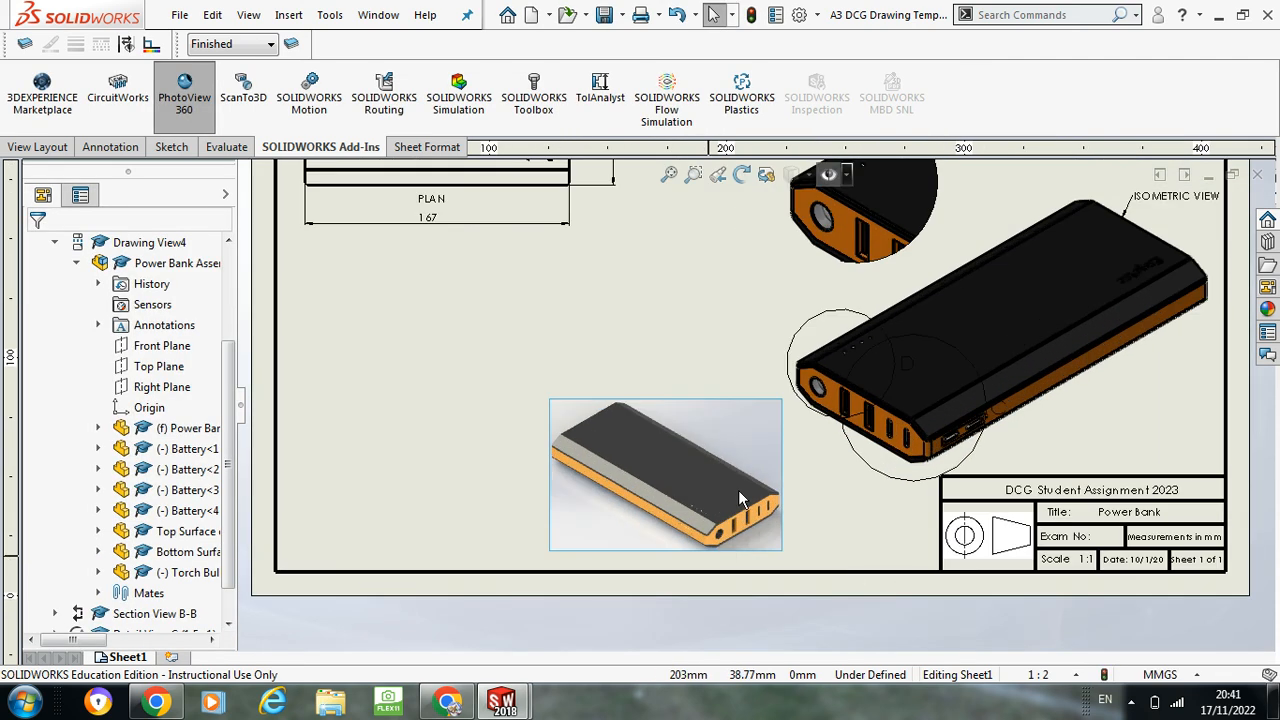
scroll(741, 500, "down", 2)
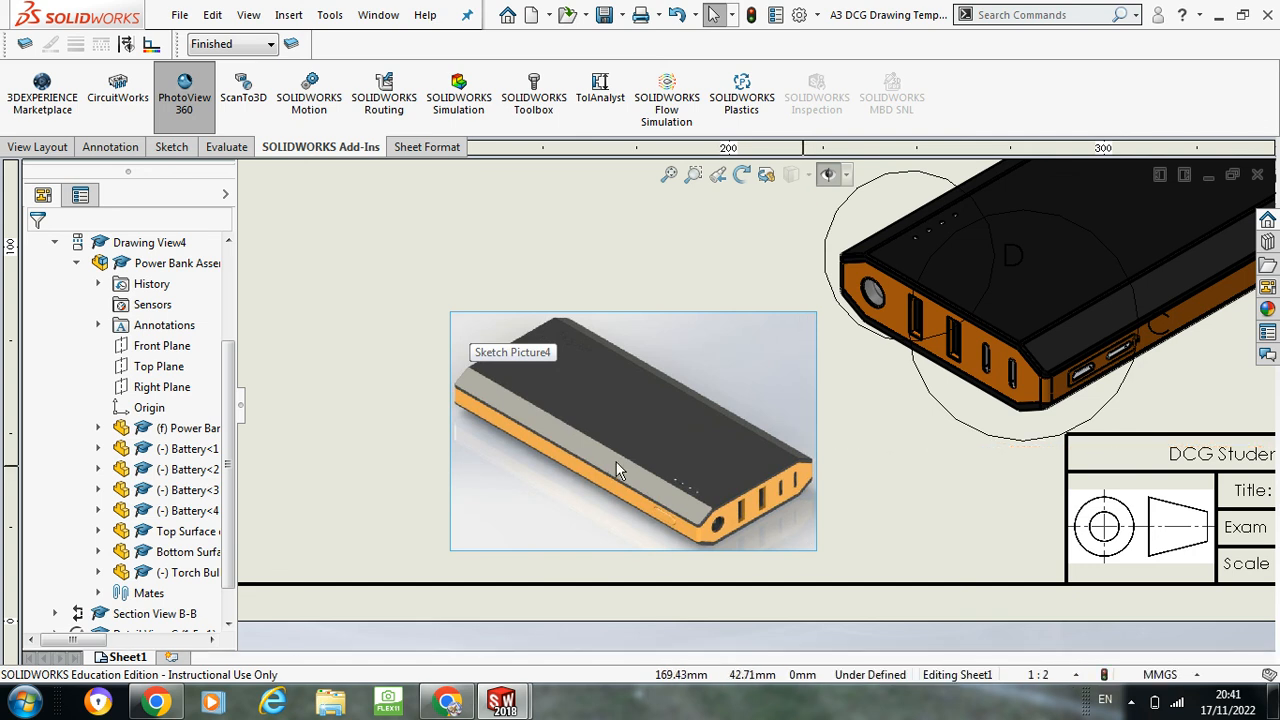
scroll(701, 490, "down", 5)
scroll(706, 485, "down", 1)
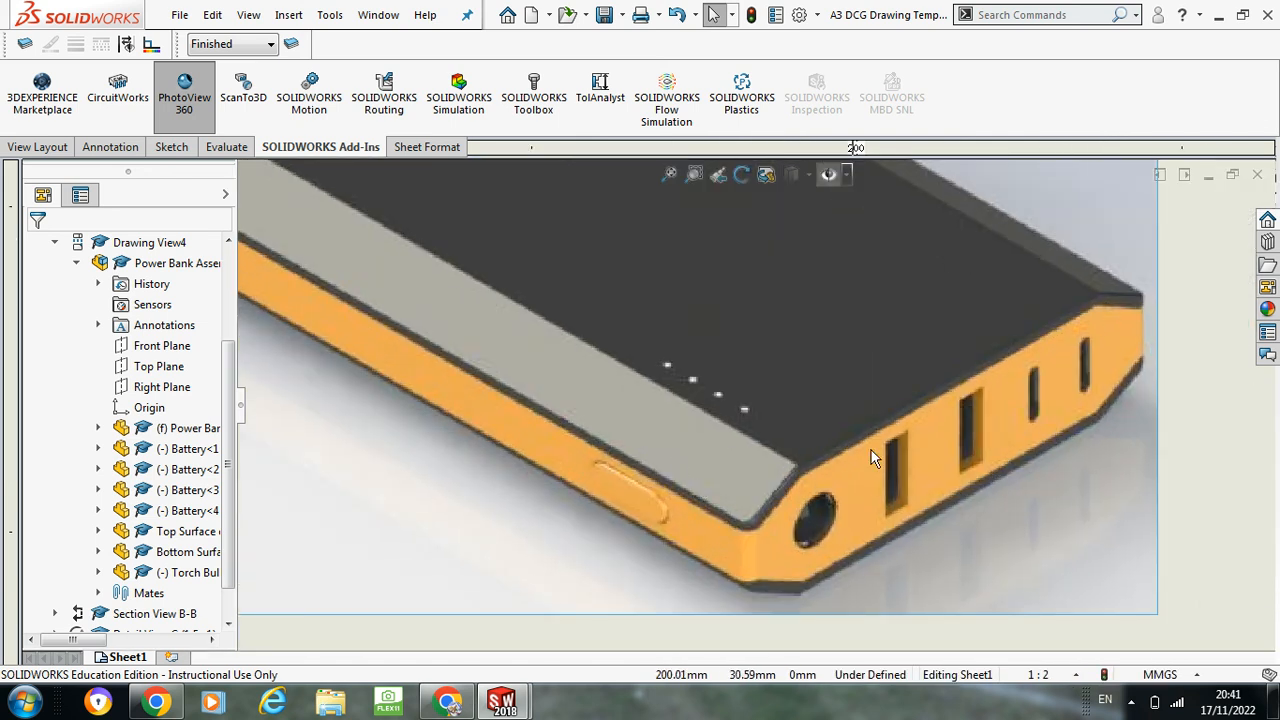
scroll(887, 495, "up", 3)
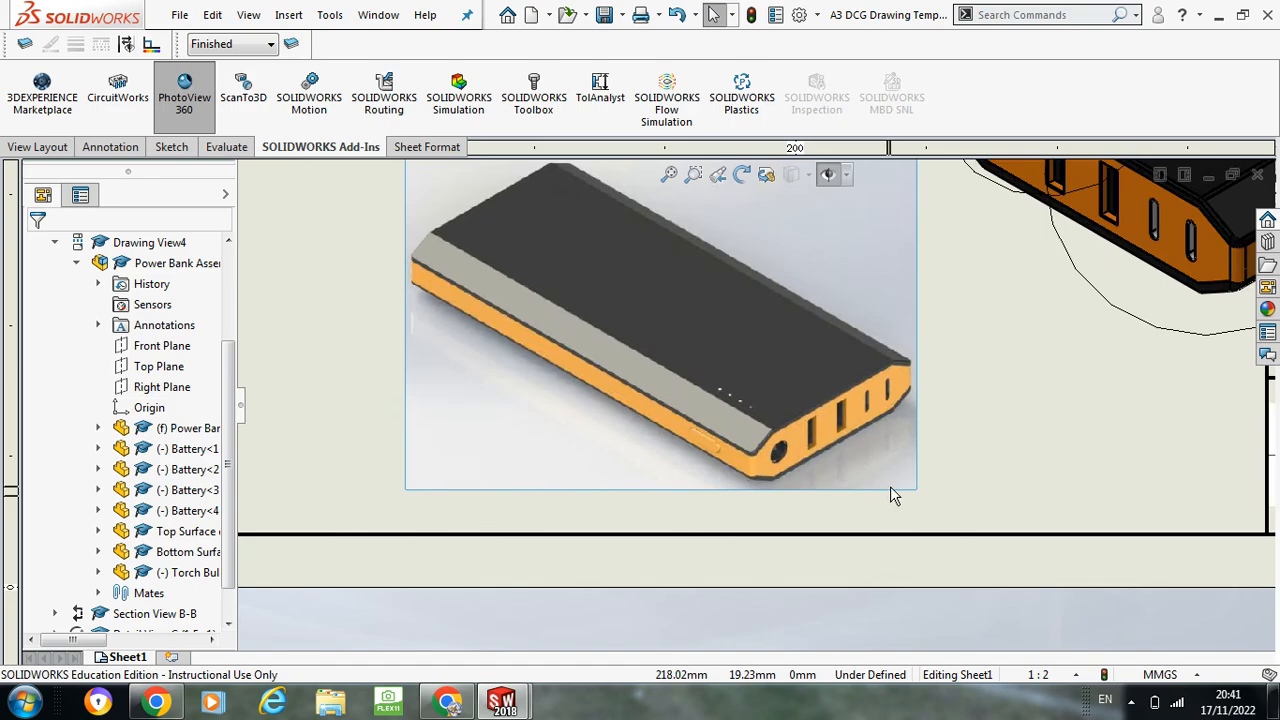
scroll(790, 338, "up", 3)
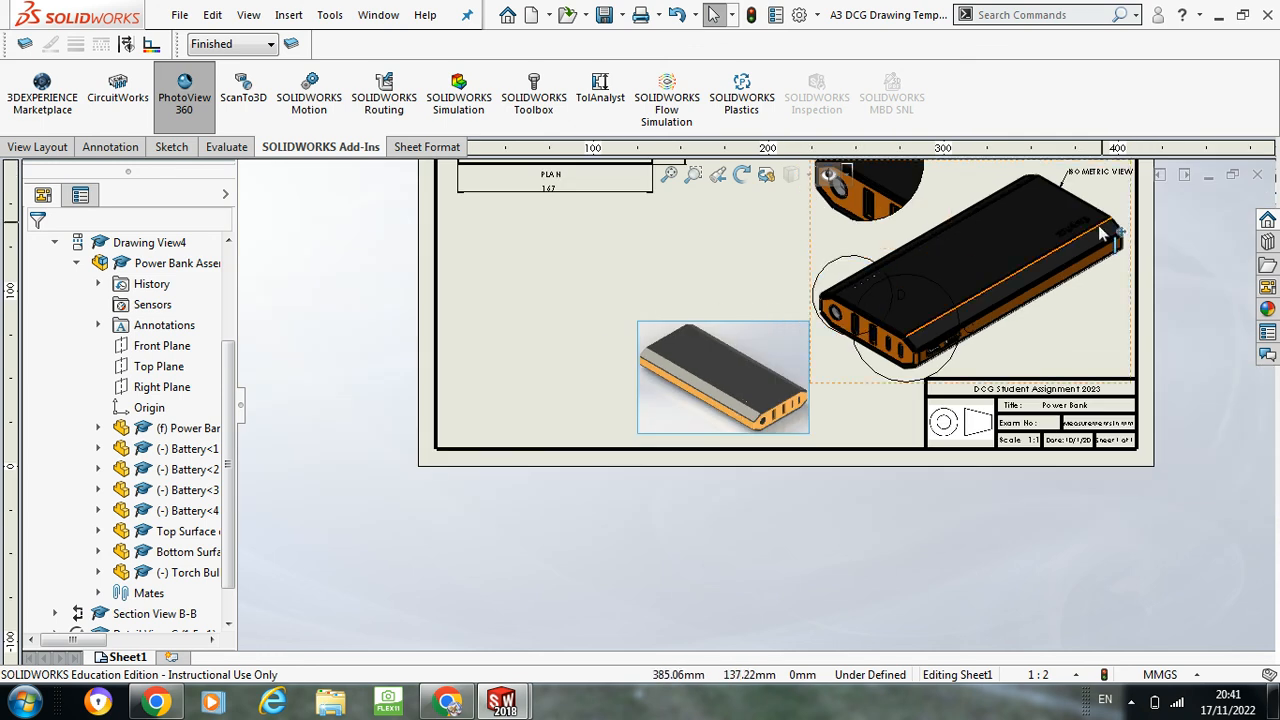
scroll(800, 400, "up", 4)
scroll(766, 271, "down", 3)
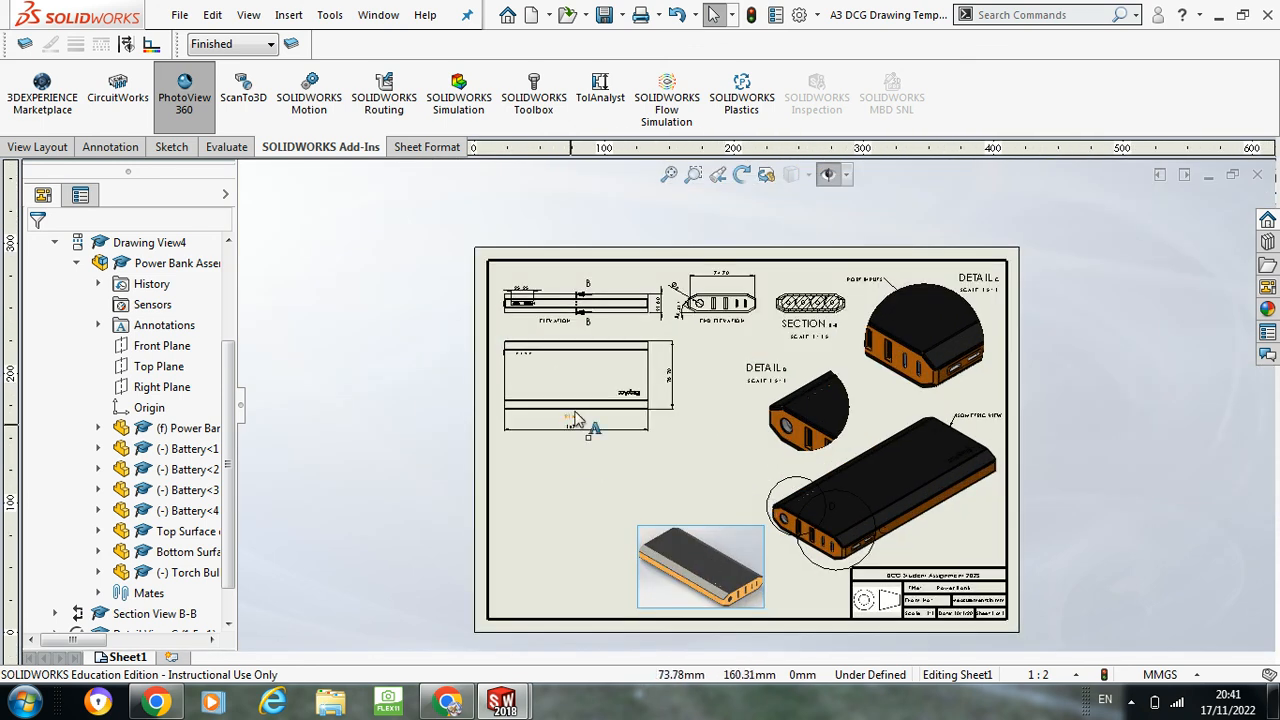
Step: Move the render picture up beside the isometric view, to about X 240 mm and Y 159 mm
left_click(697, 572)
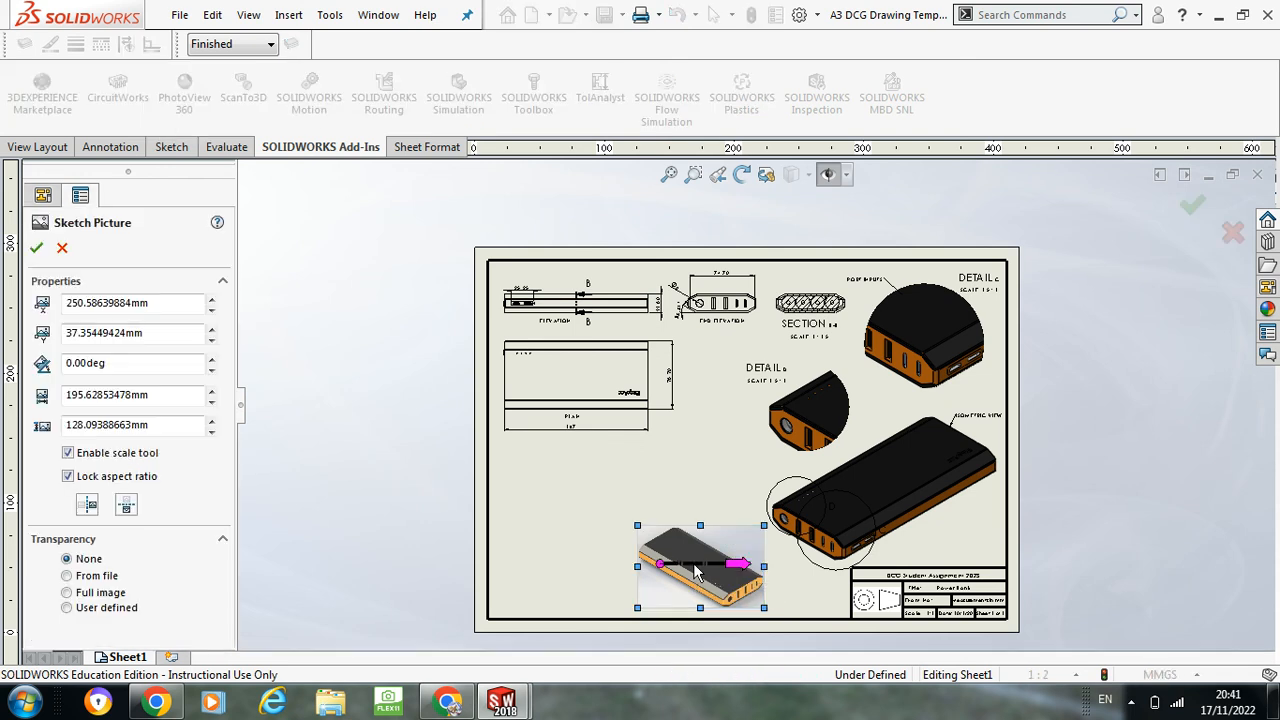
mouse_move(711, 586)
left_mouse_down()
mouse_move(570, 498)
mouse_move(708, 510)
left_mouse_up()
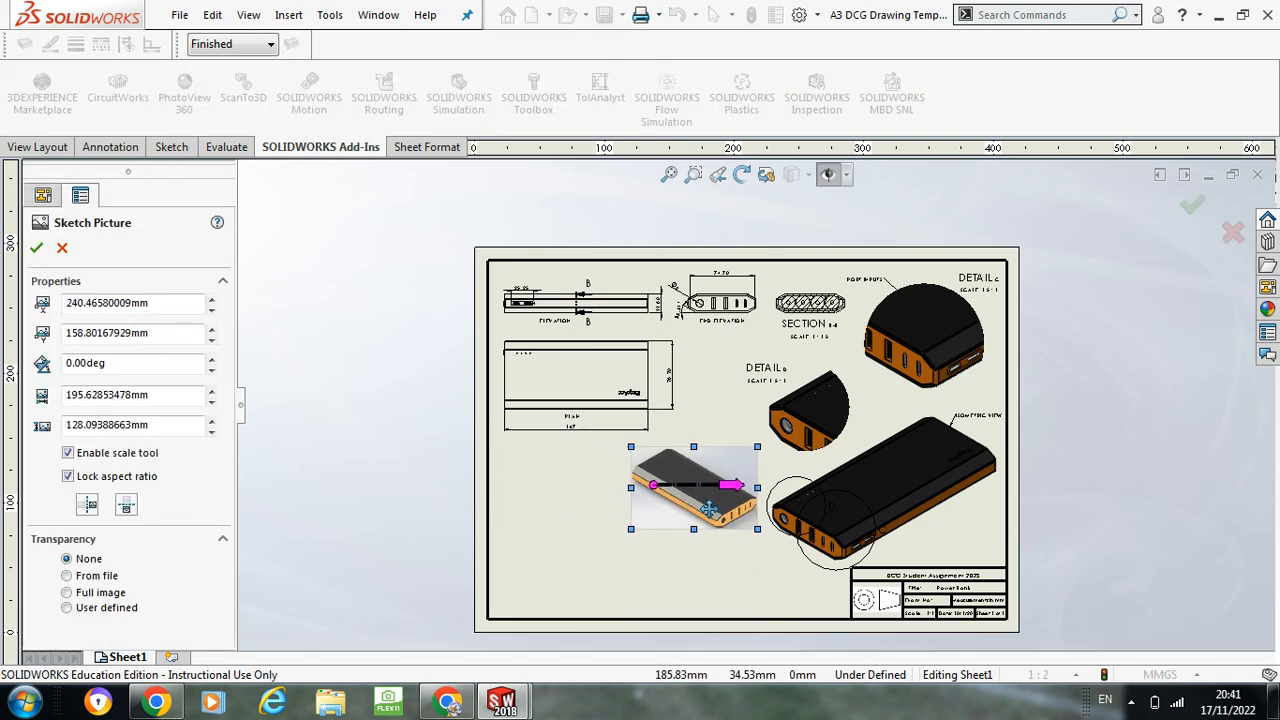
left_click(36, 247)
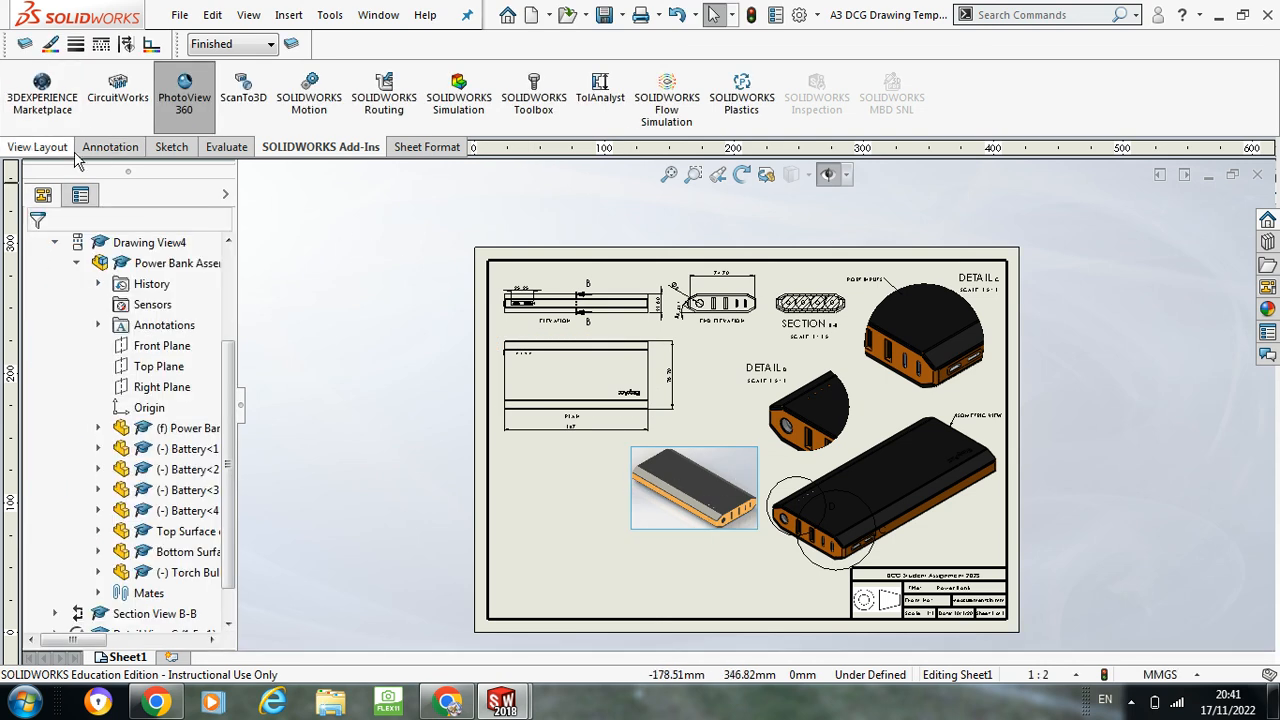
Step: Try to place a parts-only bill of materials for the plan view in the empty area below it
left_click(104, 152)
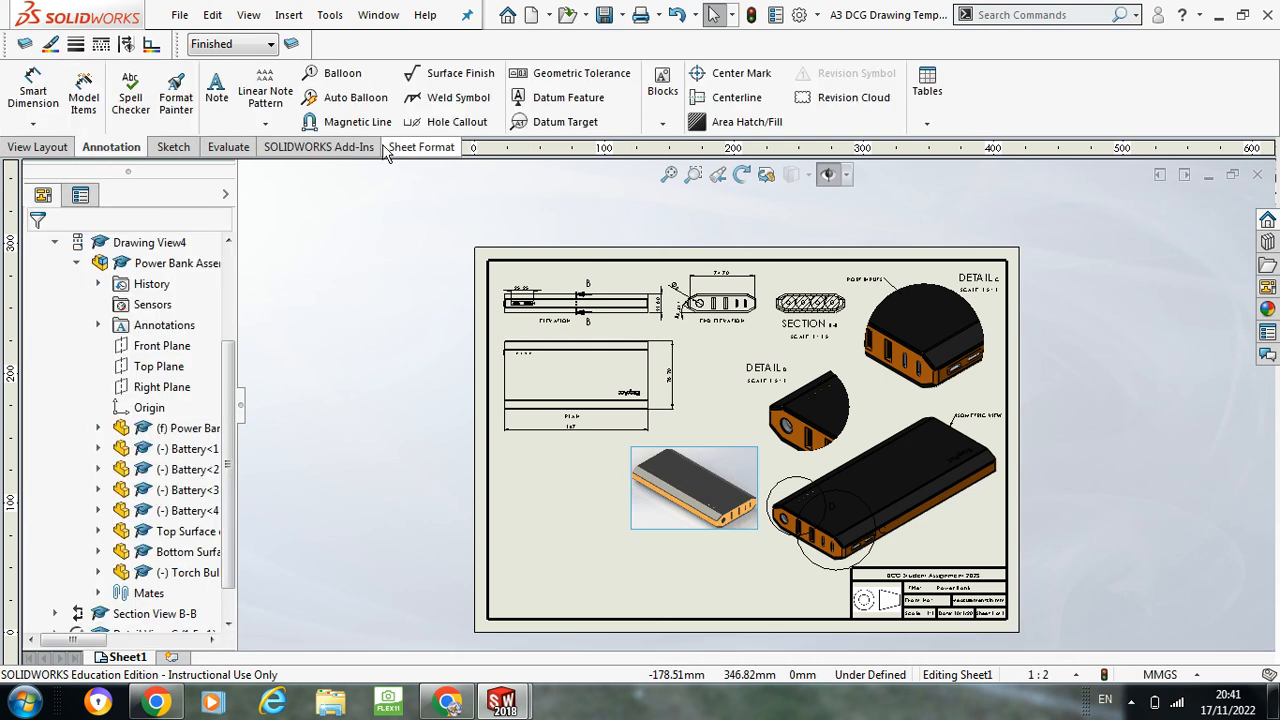
left_click(927, 124)
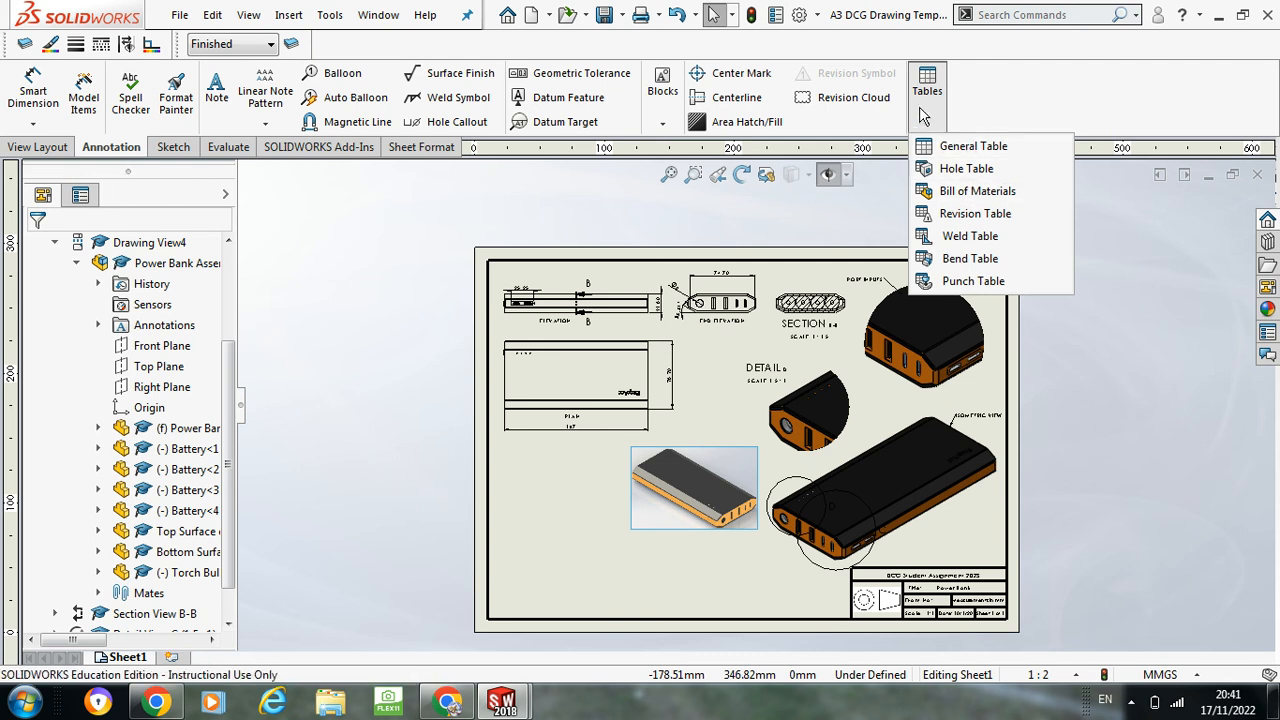
left_click(977, 191)
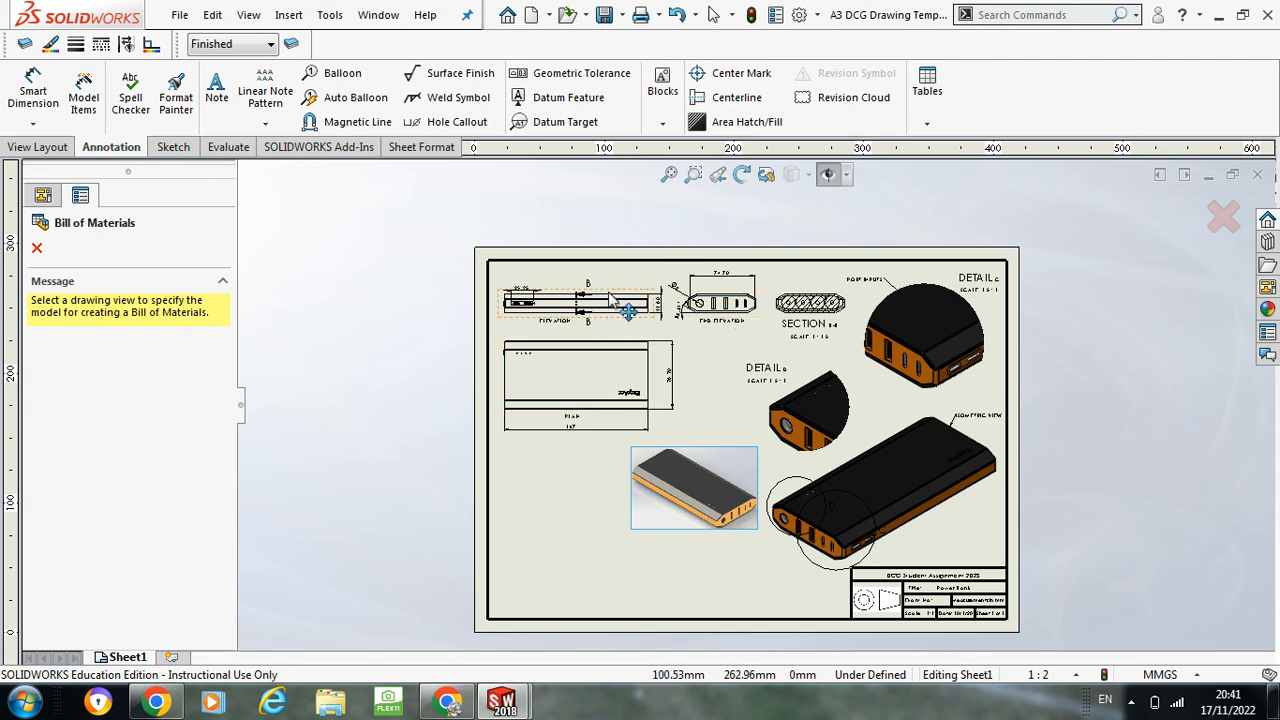
left_click(570, 368)
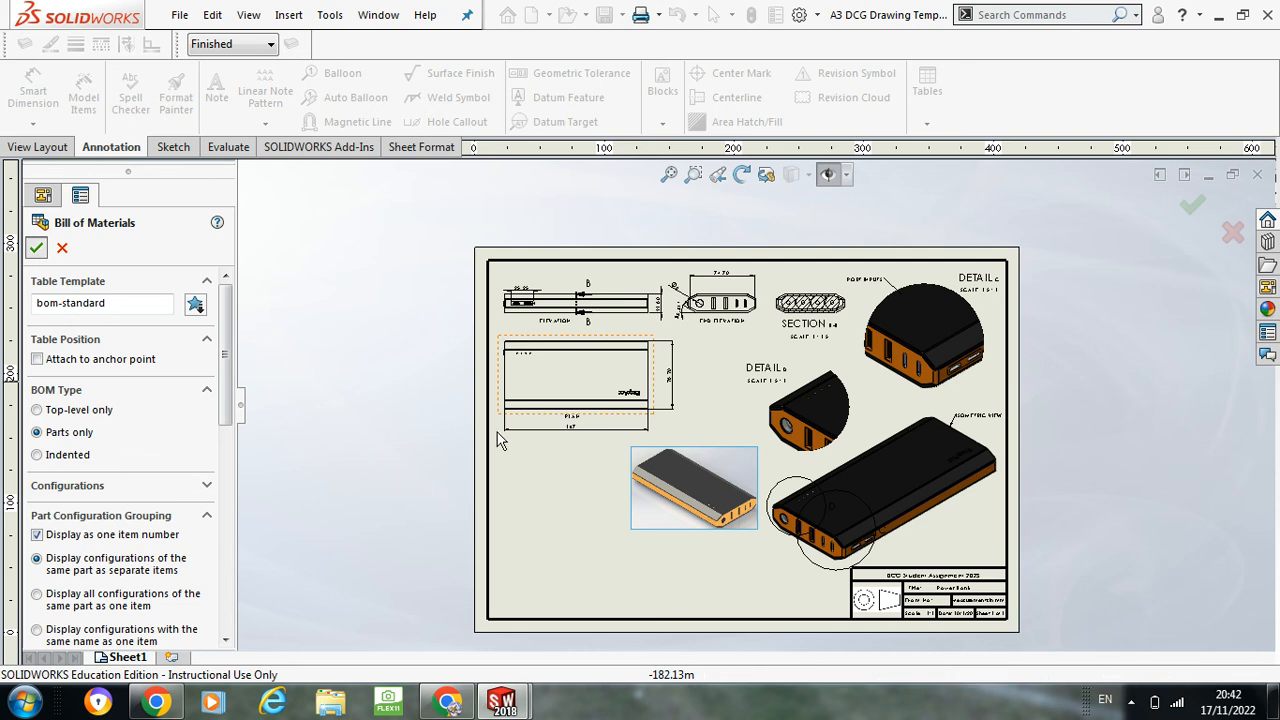
key("Return")
left_click(530, 538)
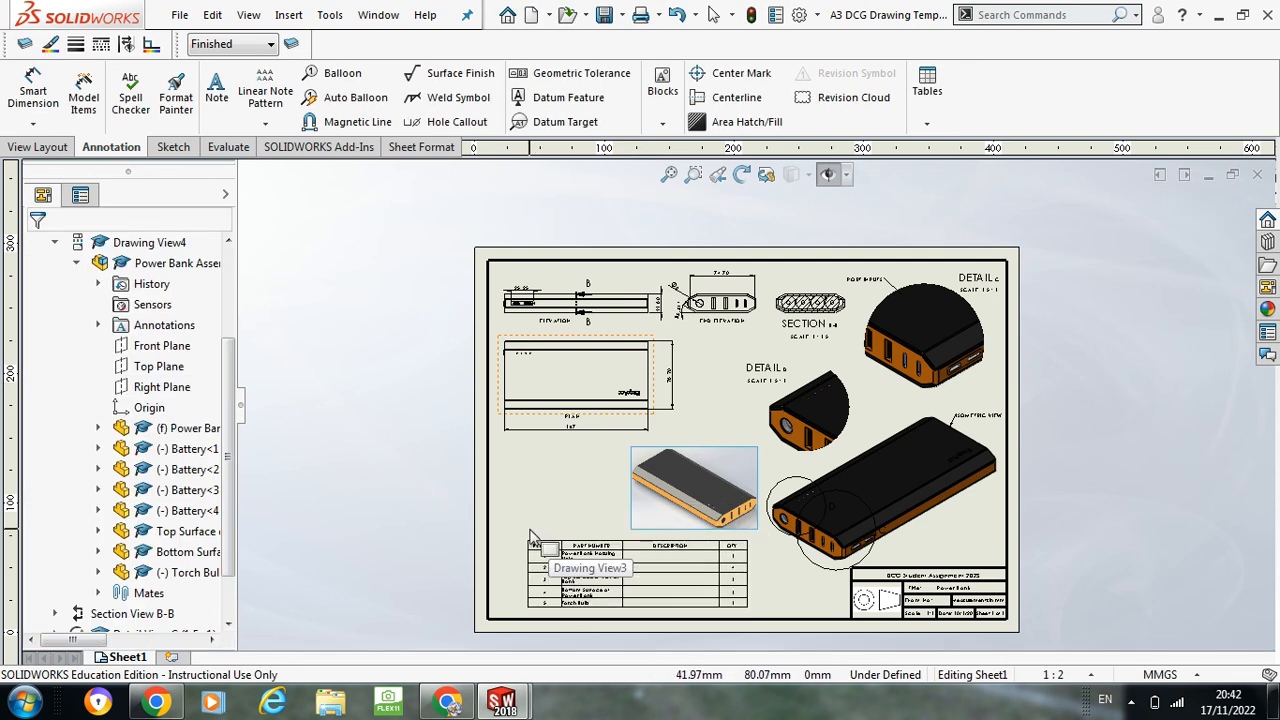
left_click_drag(533, 538, 565, 467)
key("Escape")
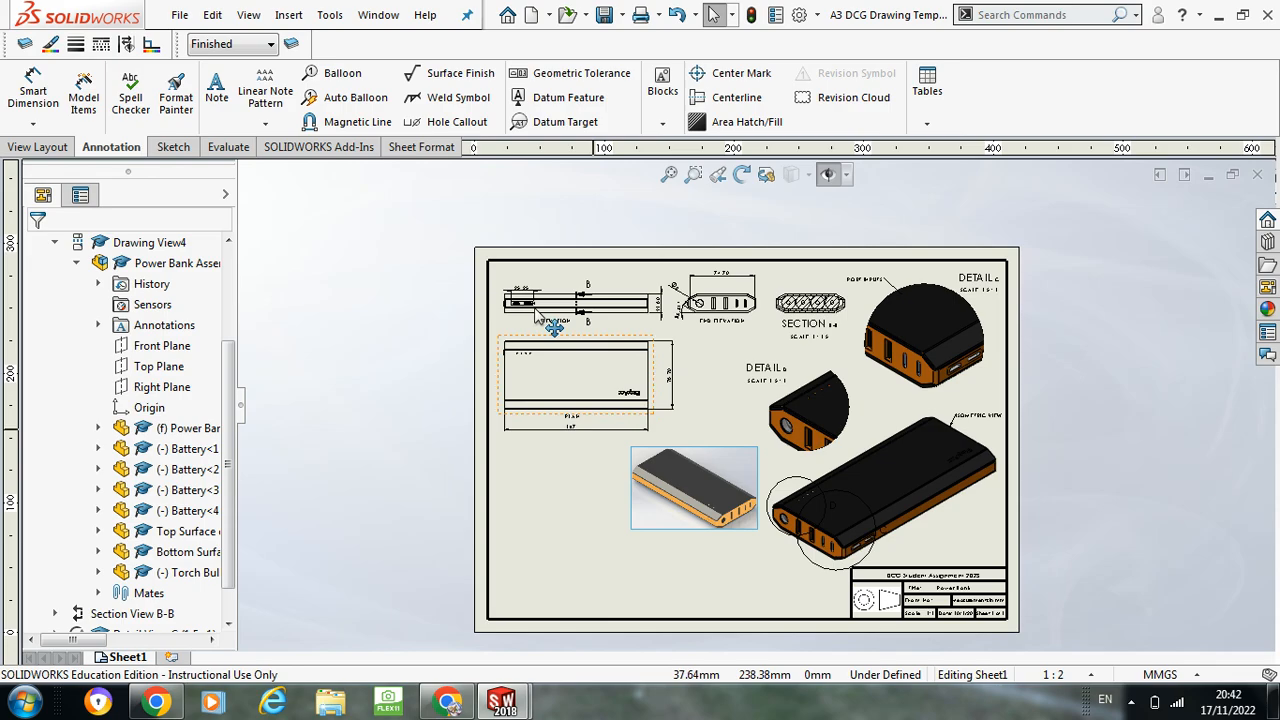
left_click(922, 124)
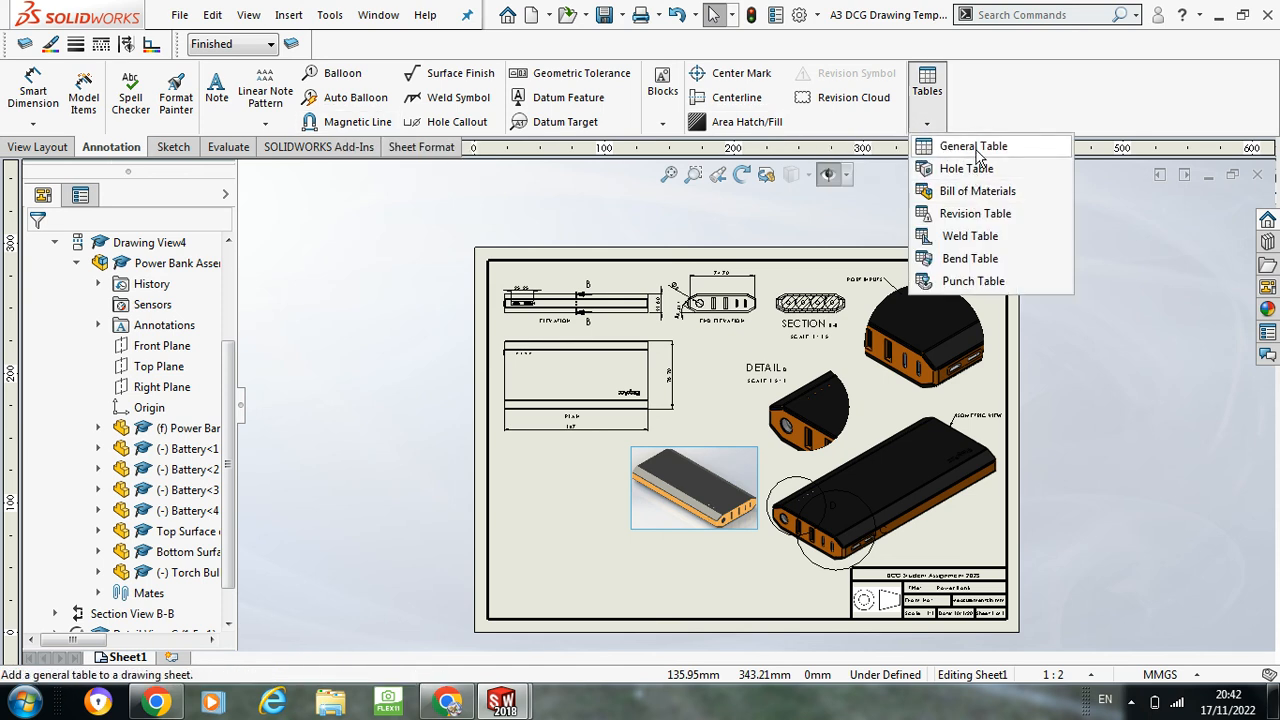
left_click(976, 148)
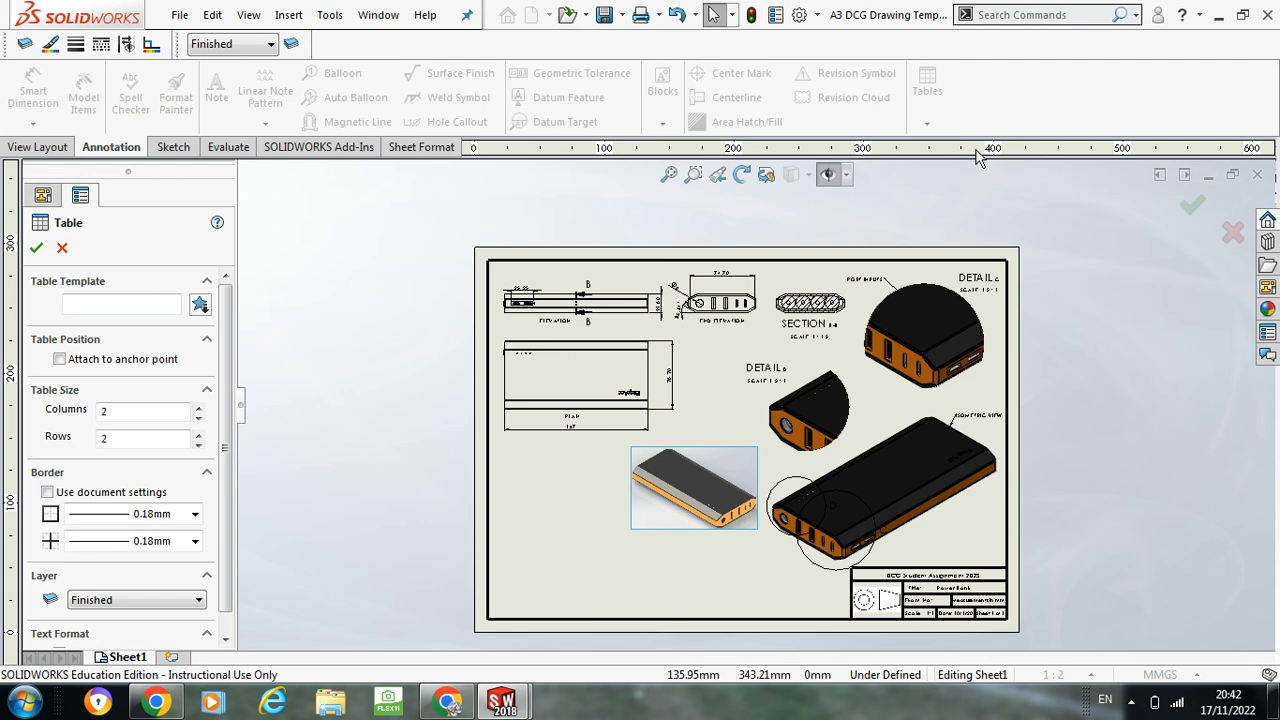
left_click(56, 246)
Step: Insert a bill of materials from the plan view, using the bom-standard template and parts only, below the render picture
left_click(926, 95)
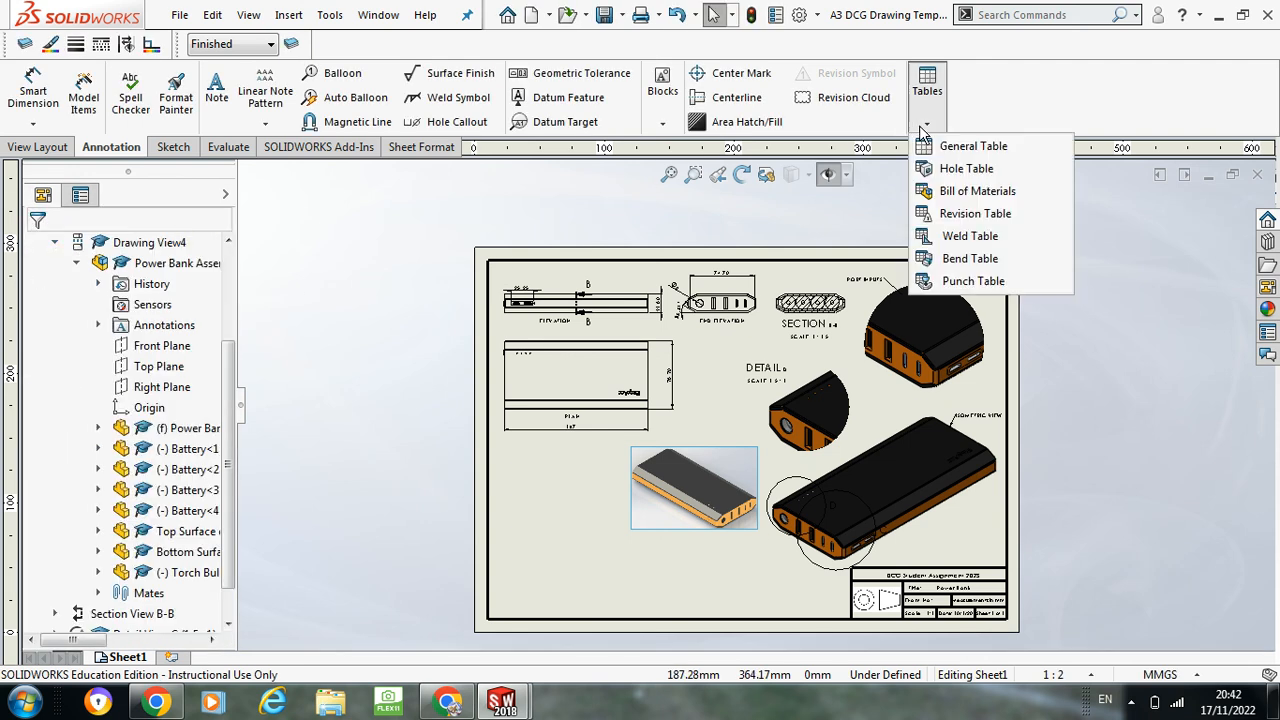
left_click(955, 192)
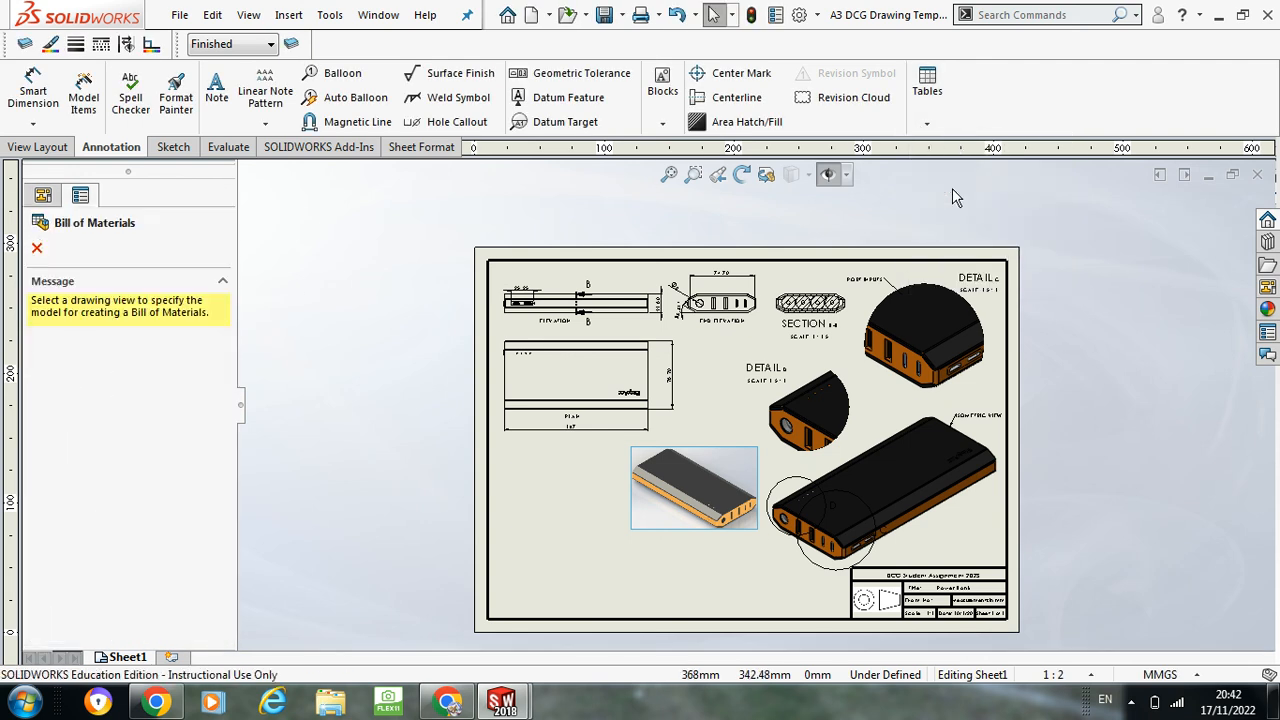
left_click(570, 358)
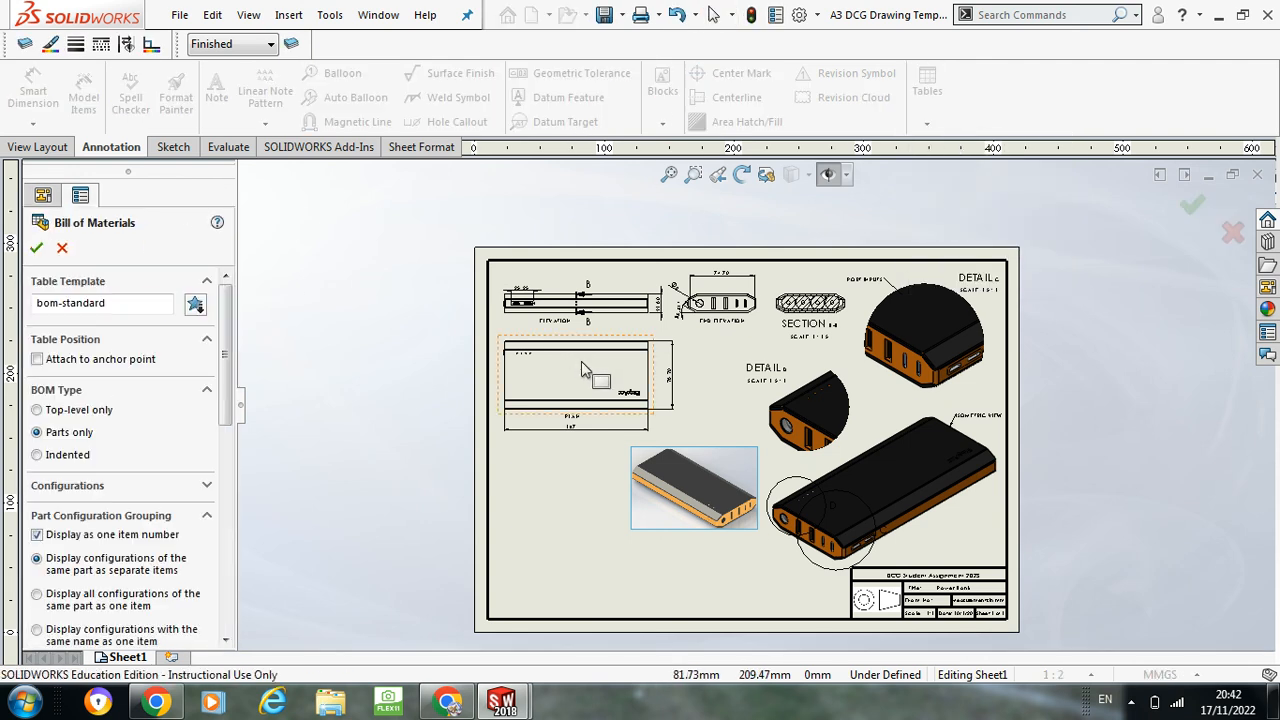
left_click_drag(228, 313, 226, 356)
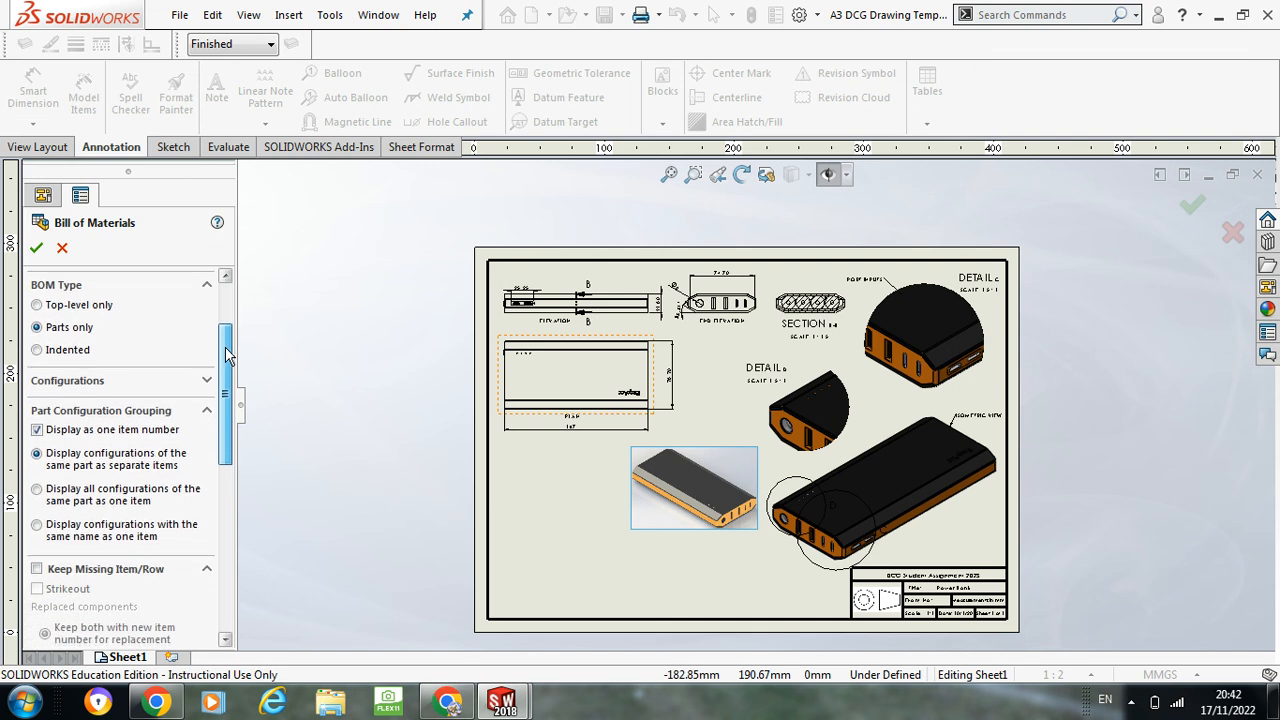
left_click_drag(226, 356, 232, 292)
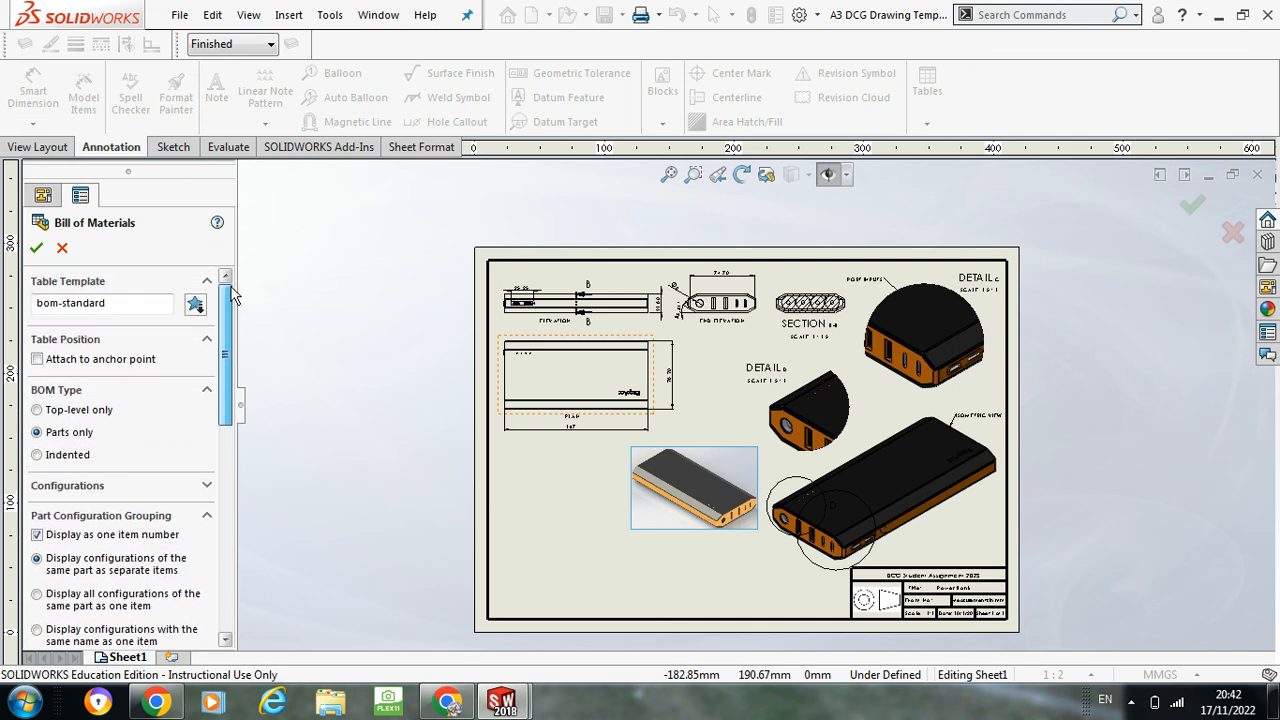
left_click(37, 249)
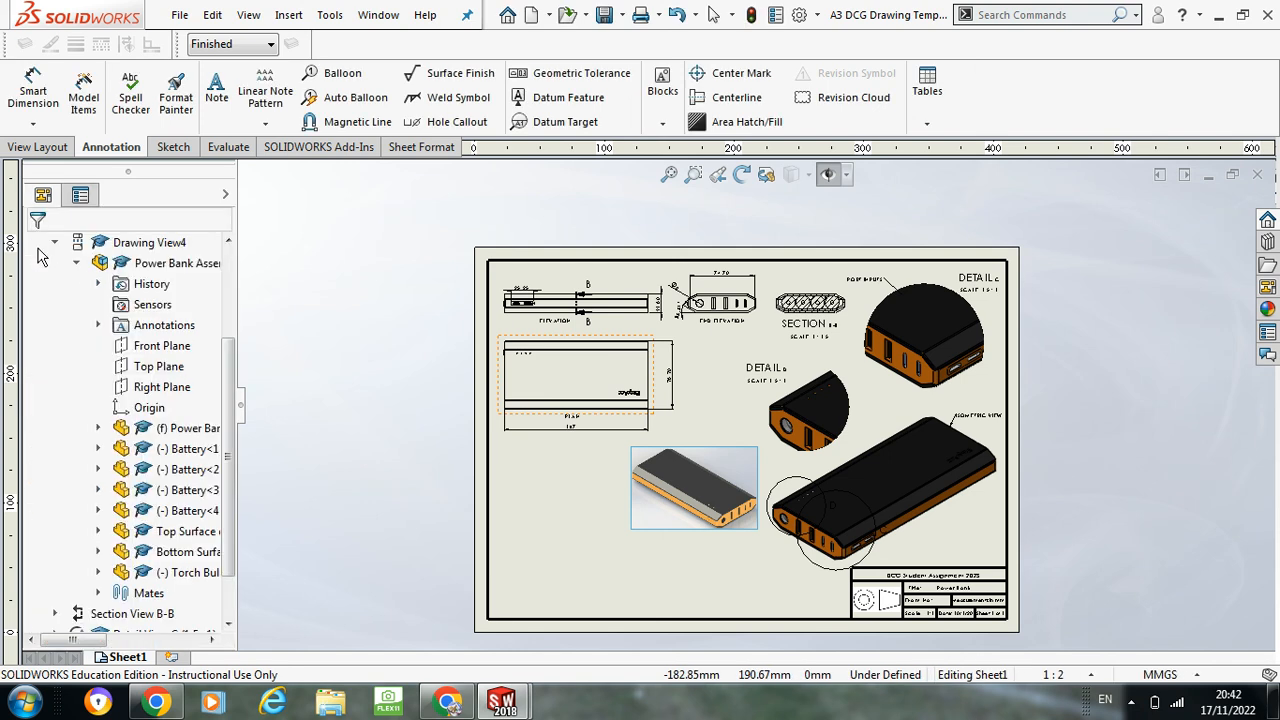
left_click(510, 542)
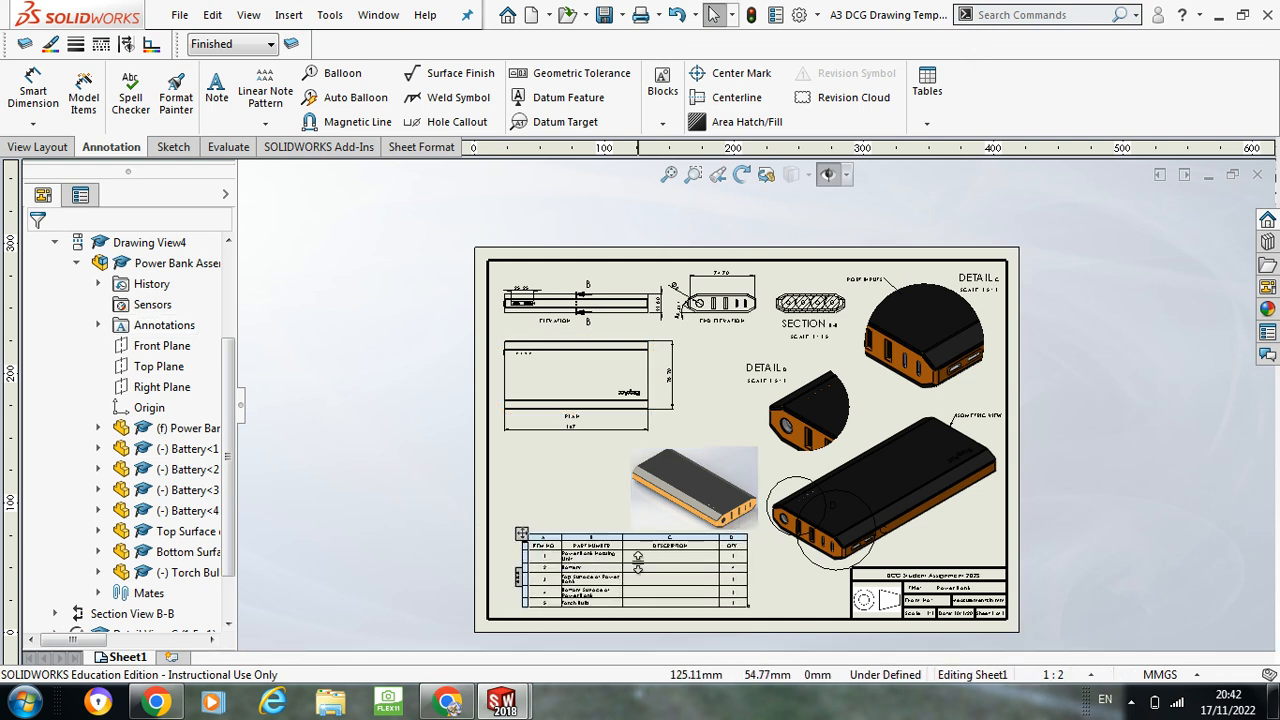
scroll(690, 580, "down", 2)
scroll(717, 568, "down", 2)
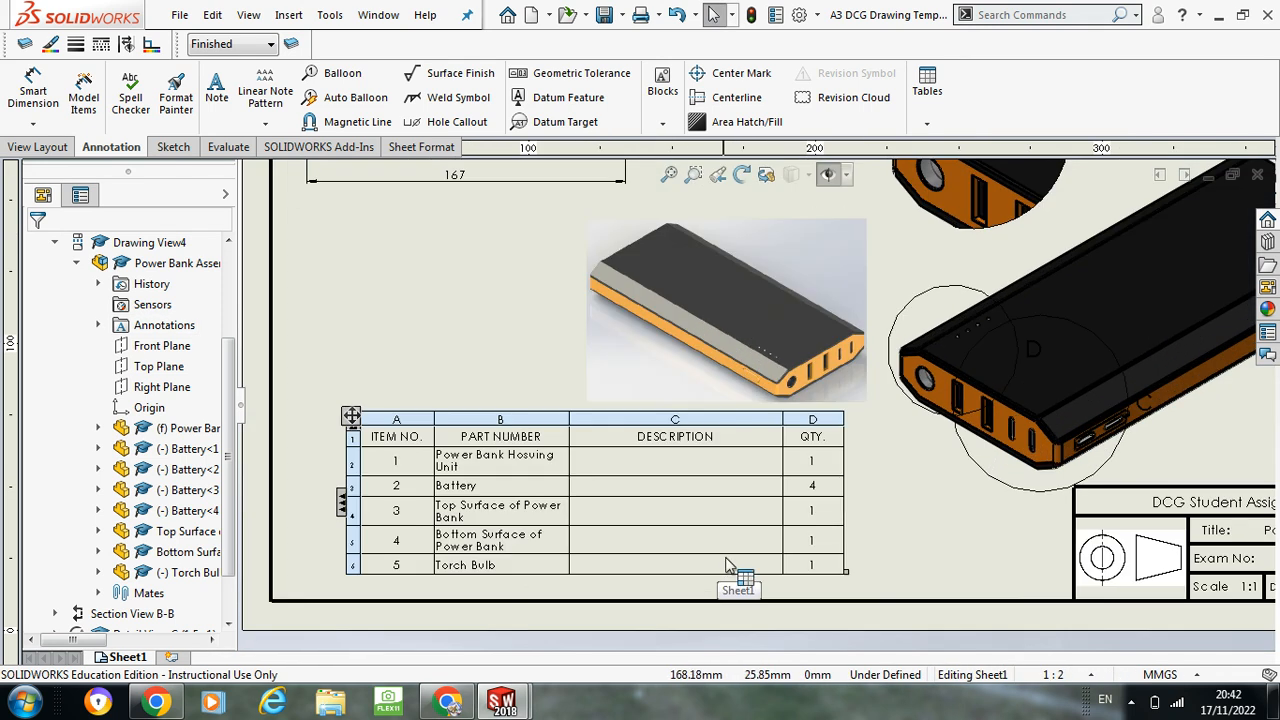
left_click(665, 464)
double_click(665, 464)
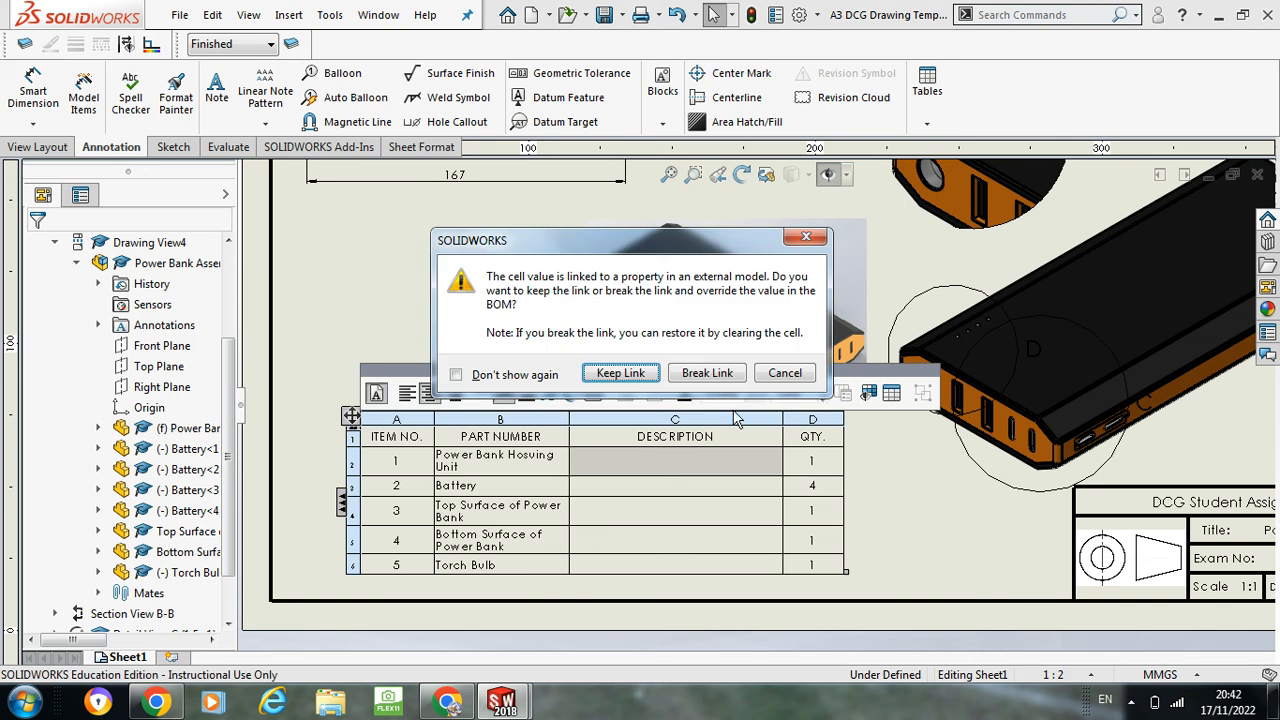
left_click(782, 373)
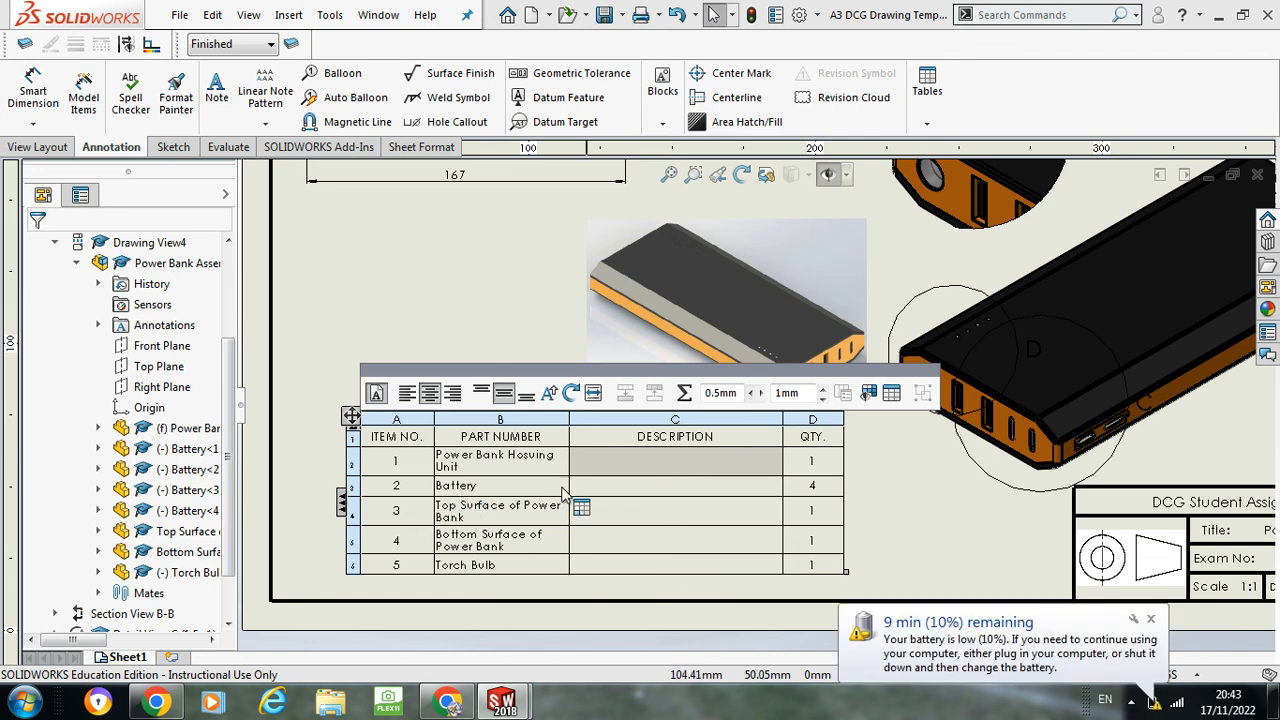
Step: Move the bill of materials table slightly towards the sheet's left border, below the plan view
left_click(1157, 628)
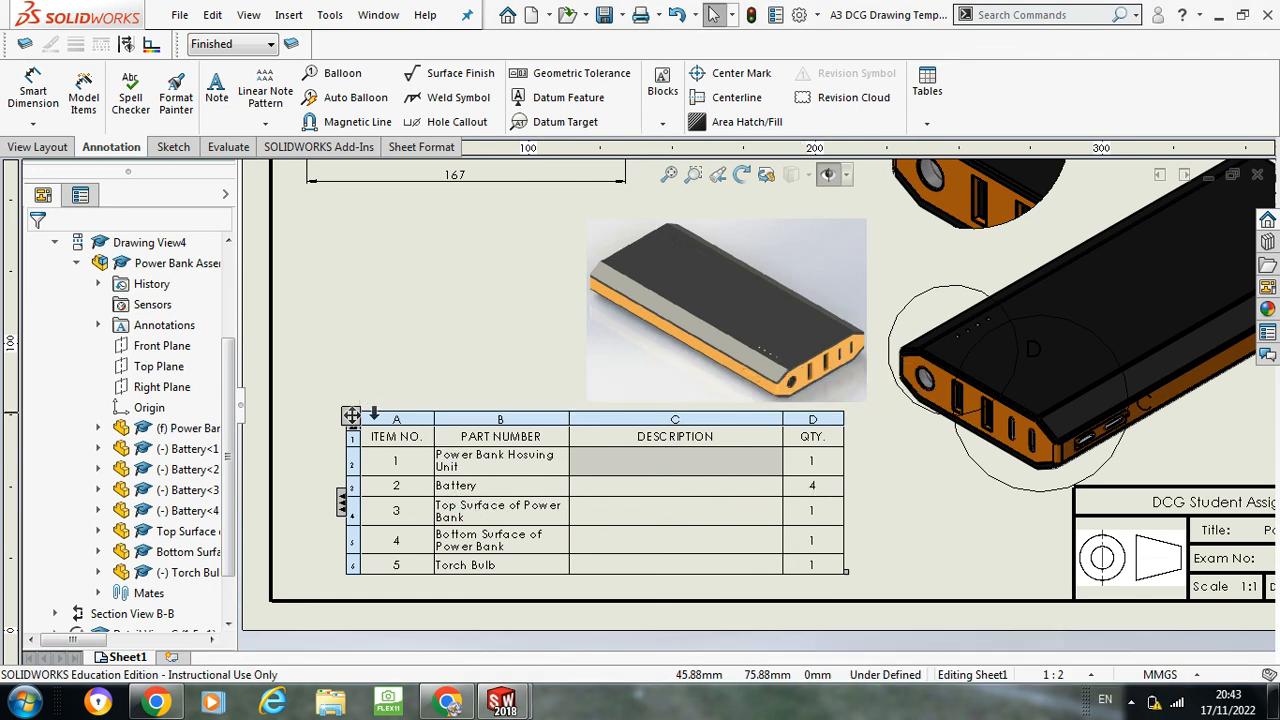
left_click_drag(352, 416, 330, 407)
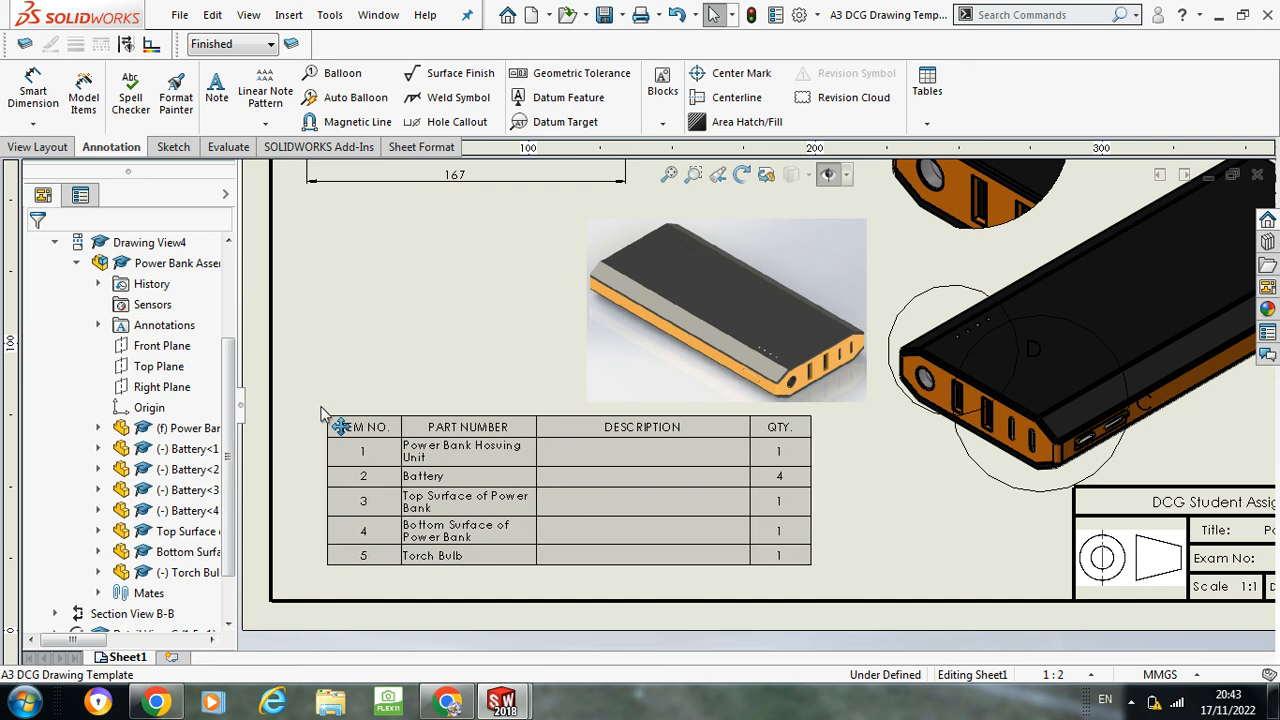
left_click(332, 427)
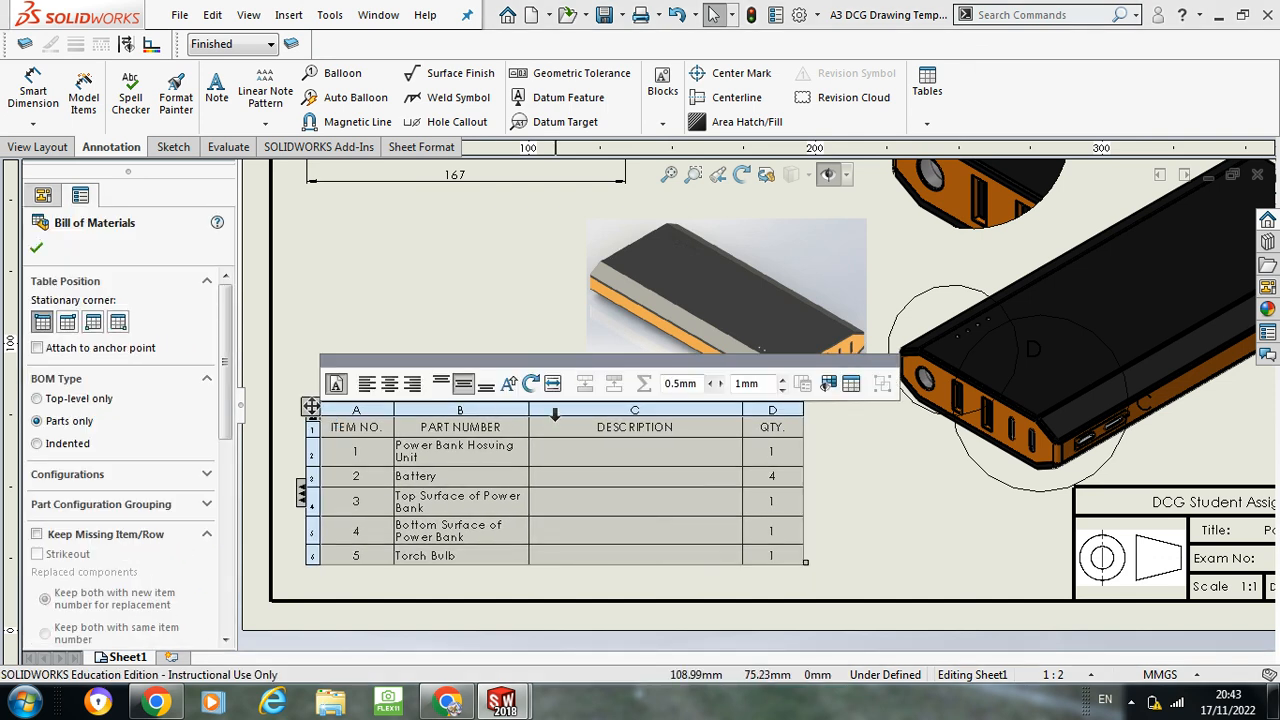
right_click(590, 410)
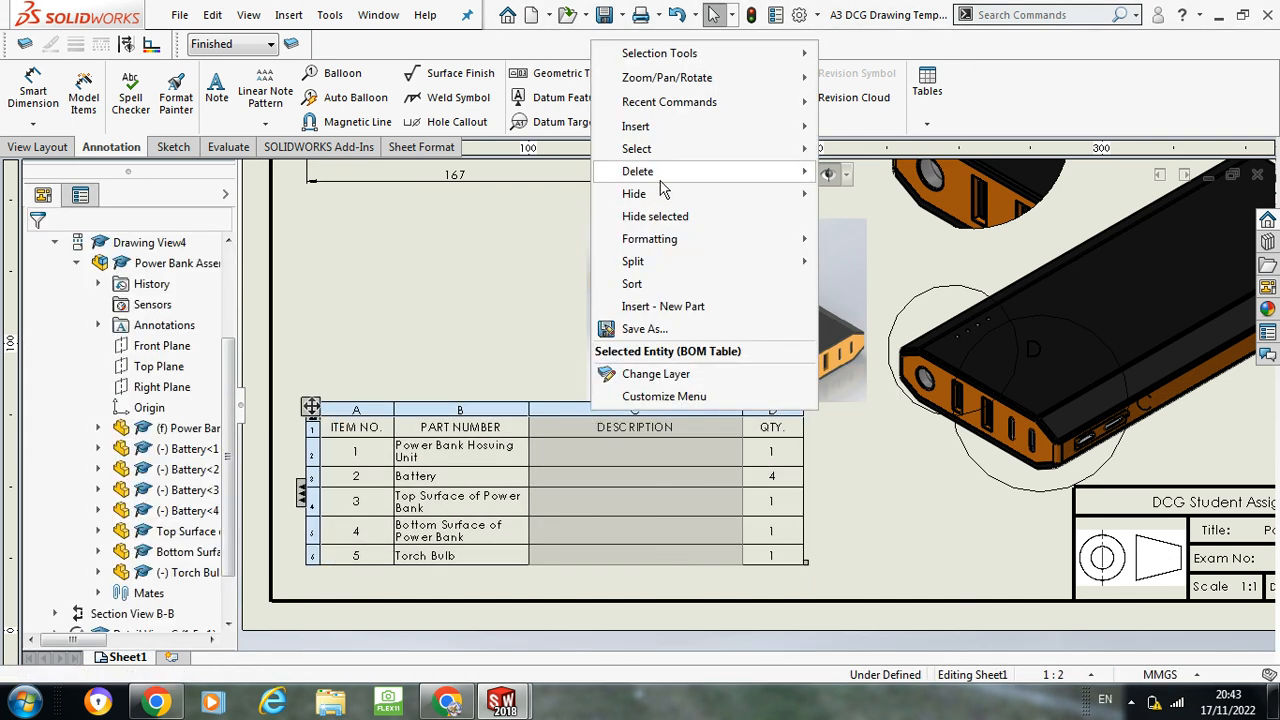
mouse_move(709, 176)
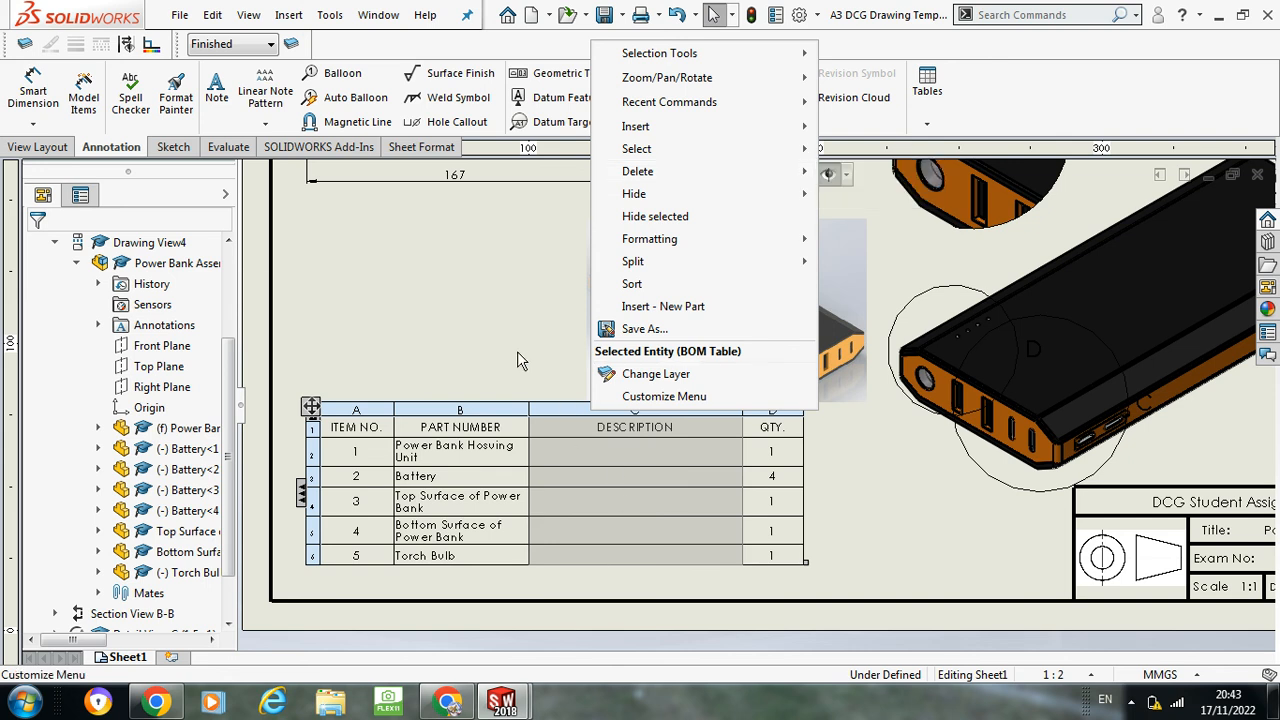
left_click(521, 354)
Step: Move the render picture left above the bill of materials, to about X 161 mm and Y 159 mm
scroll(521, 354, "up", 8)
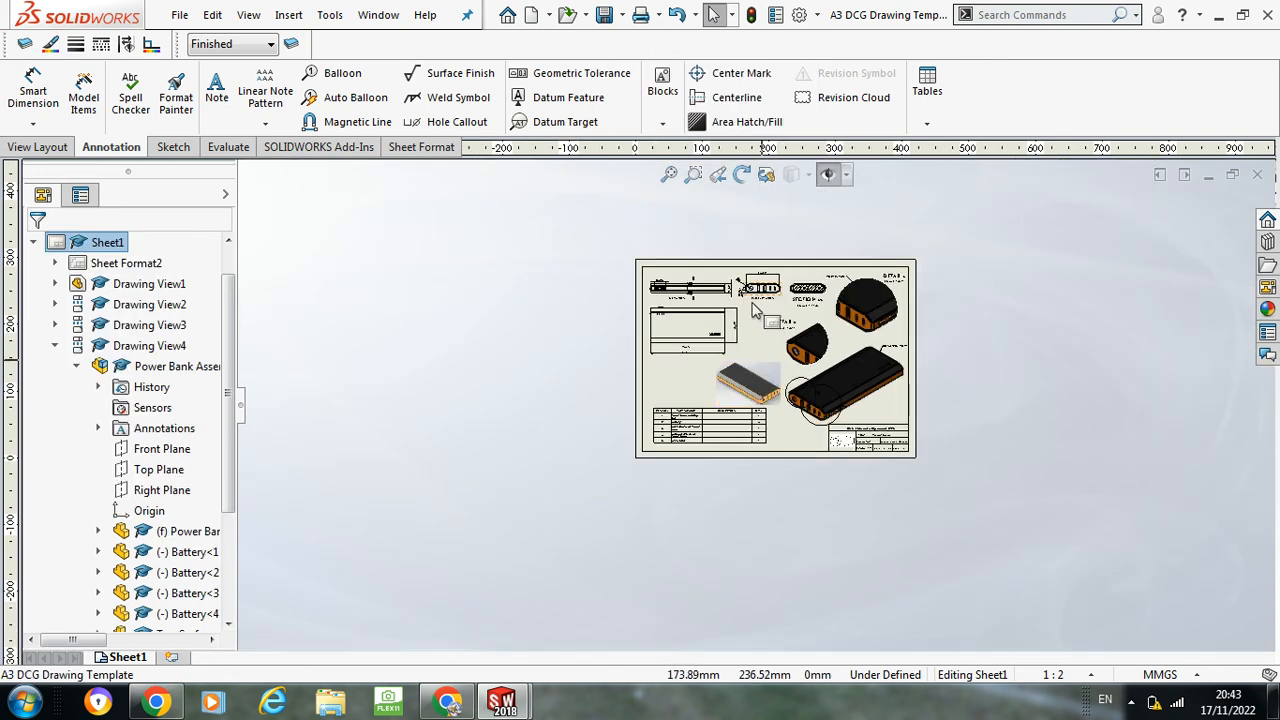
scroll(760, 290, "down", 5)
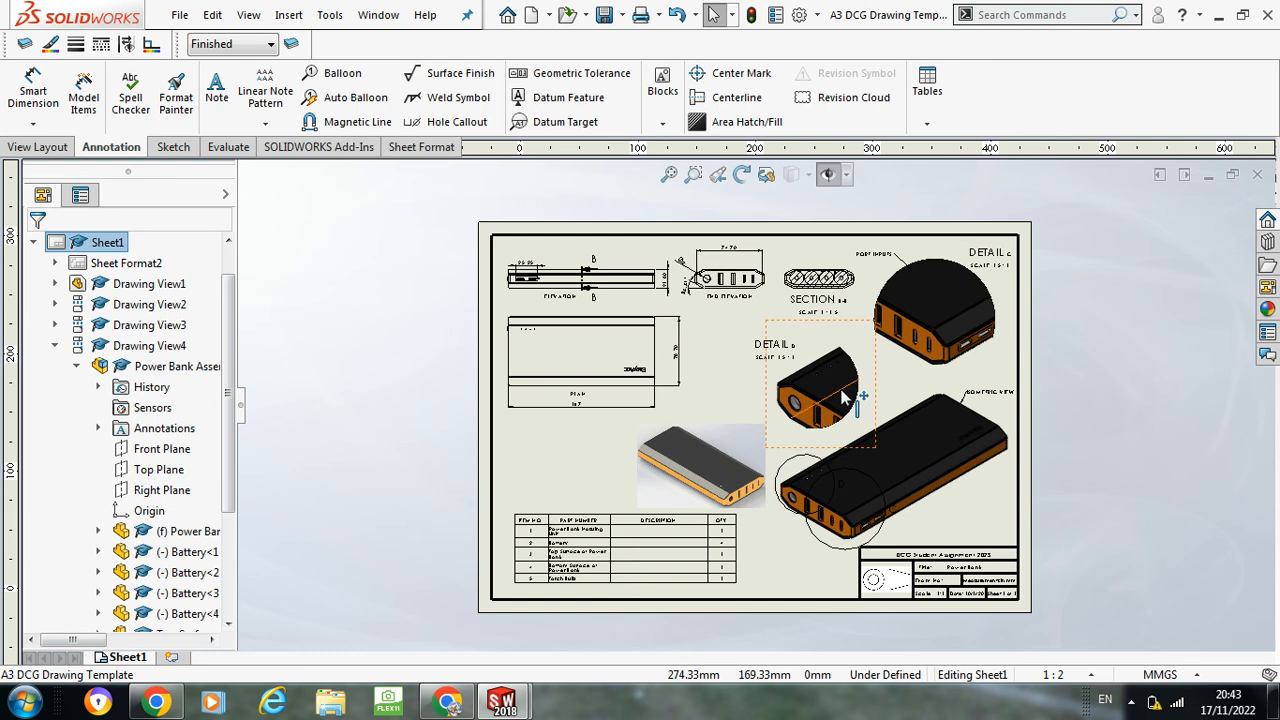
left_click(685, 473)
left_click_drag(685, 473, 633, 468)
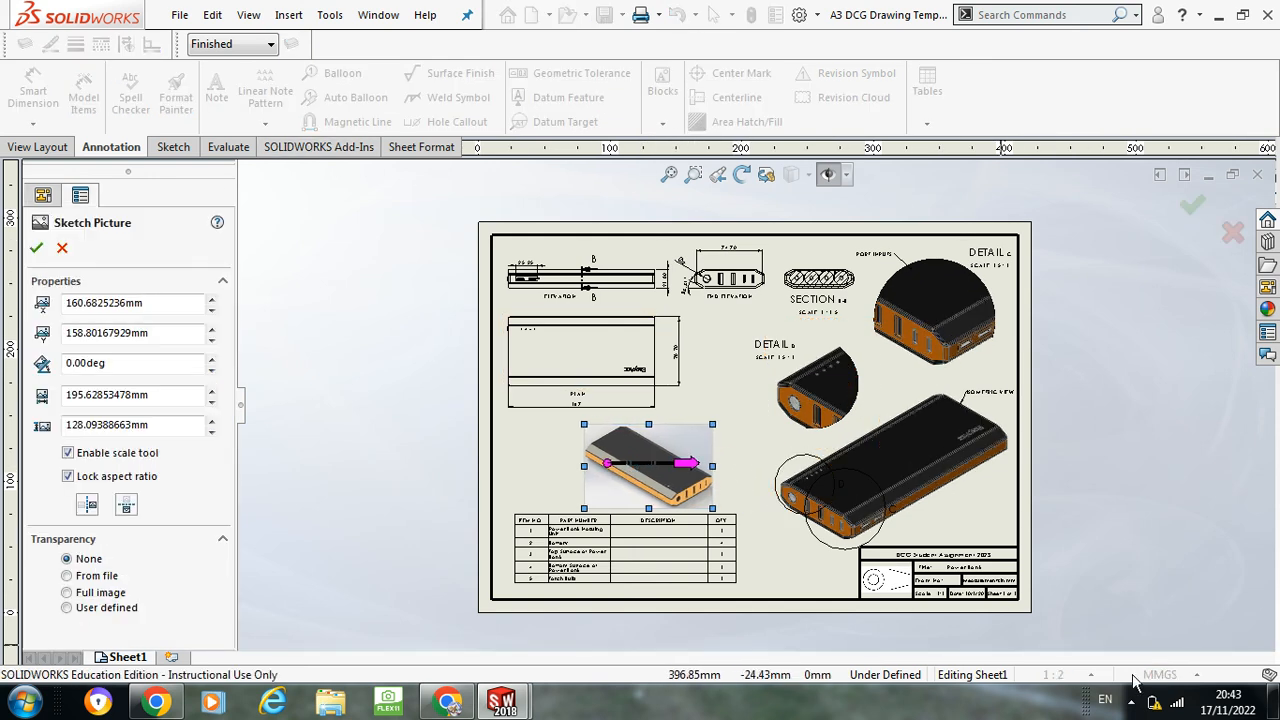
left_click(180, 148)
left_click(112, 148)
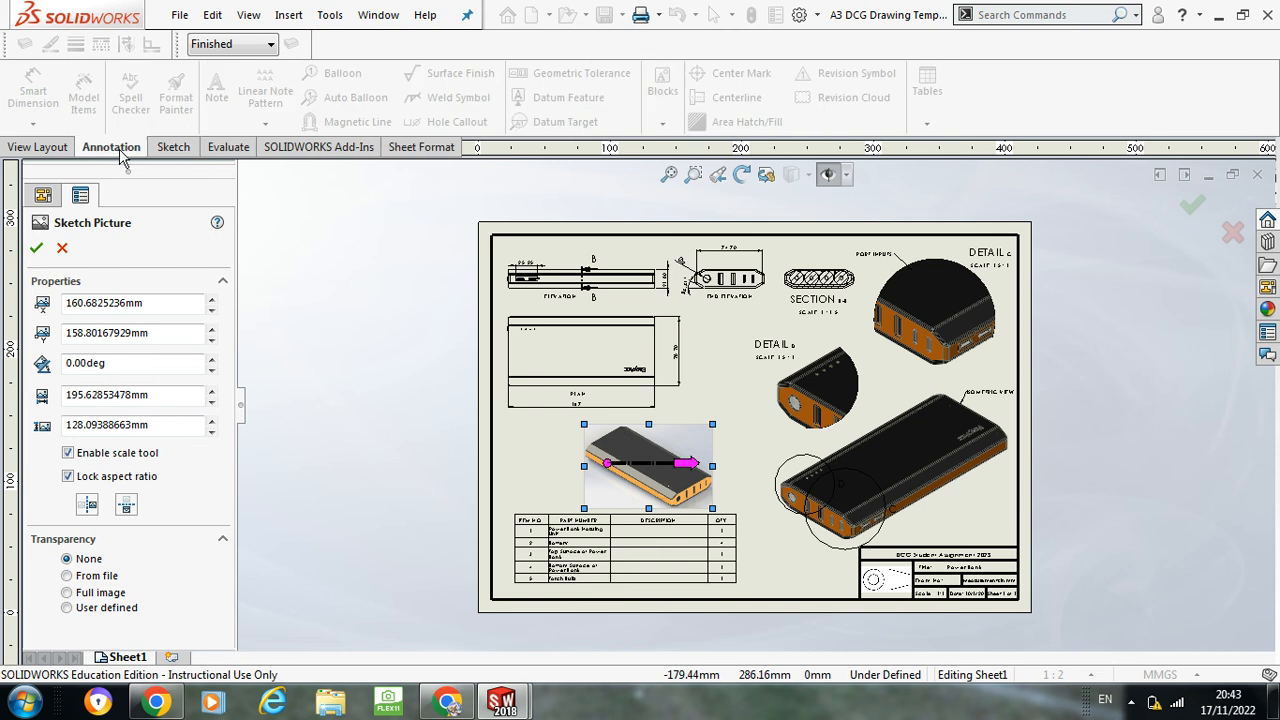
left_click(1191, 206)
Step: Add a note reading "RENDERED IMAGE" in the empty area beside the render picture
left_click(215, 92)
left_click(550, 452)
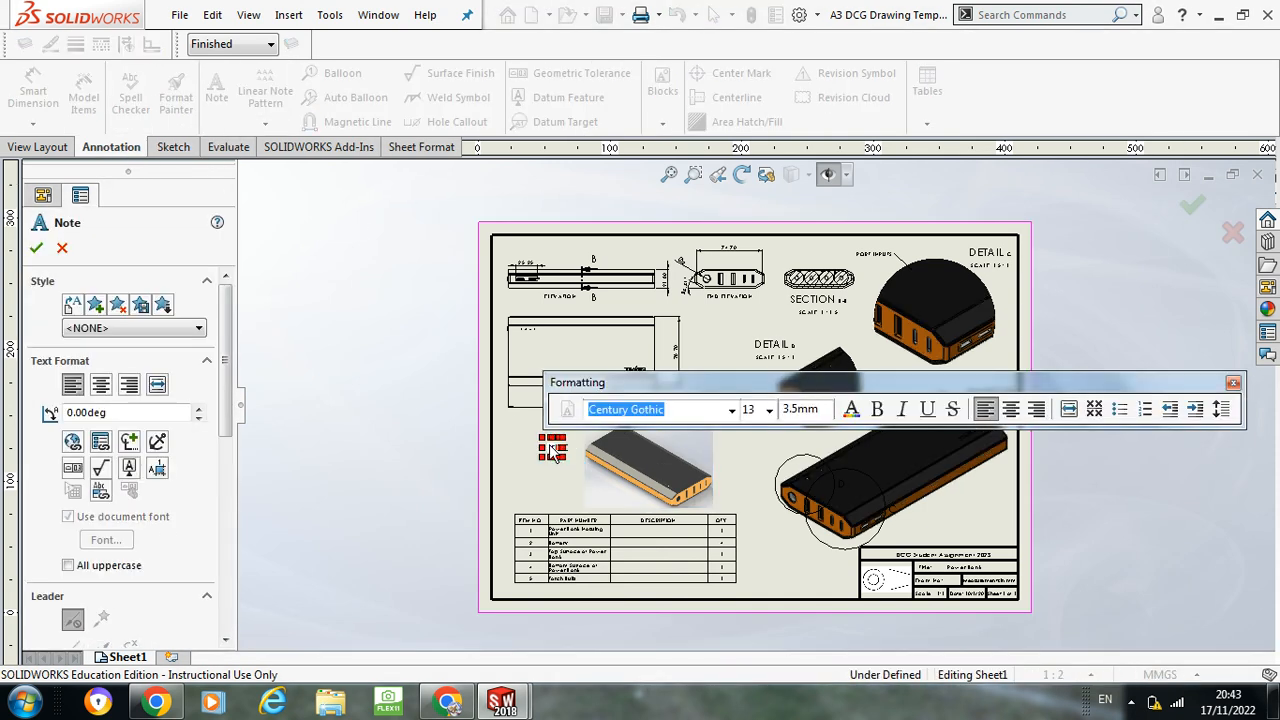
type("RENDERED IMAGE")
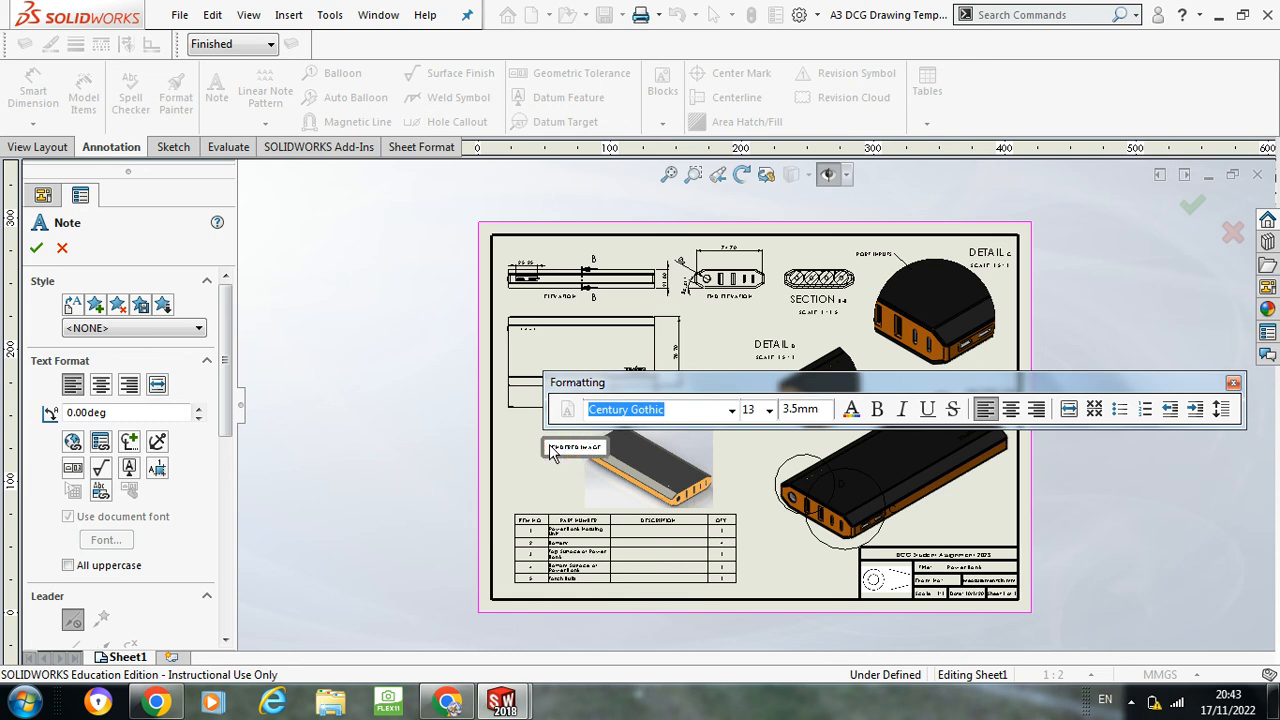
key("Escape")
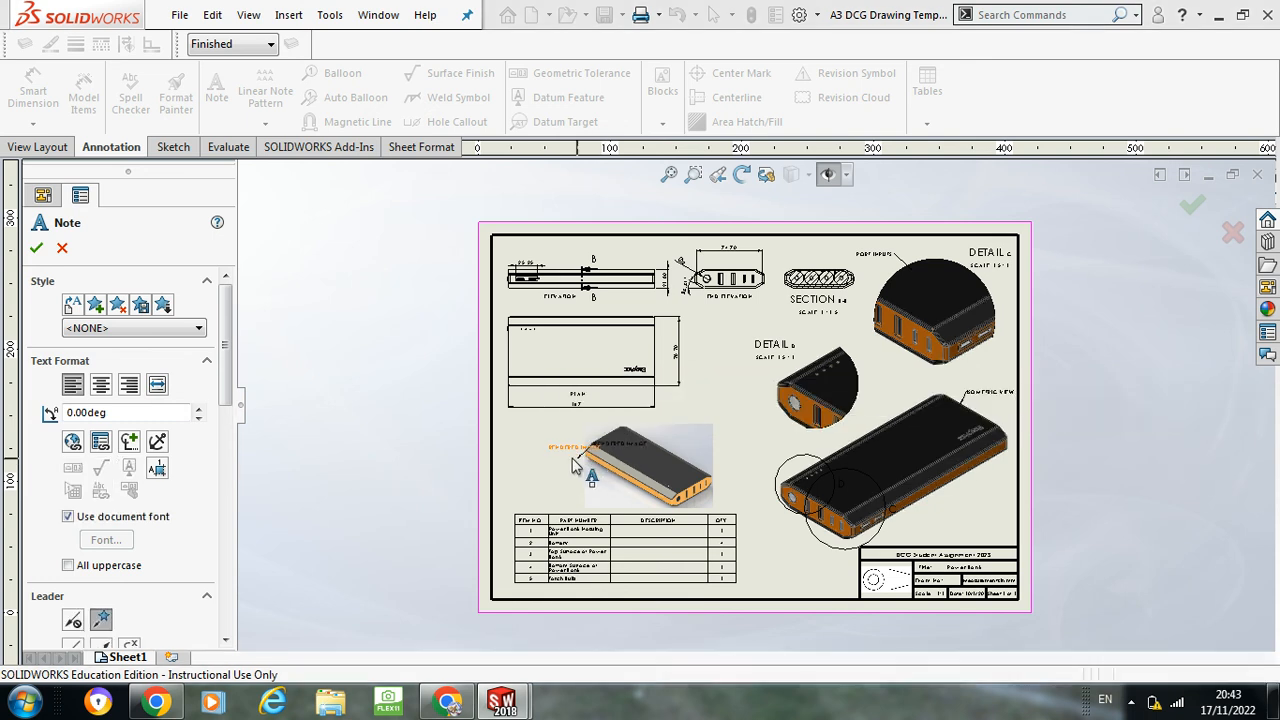
key("Escape")
Step: Move the "RENDERED IMAGE" note to the lower-left corner of the render picture, just above the bill of materials
left_click_drag(570, 455, 588, 505)
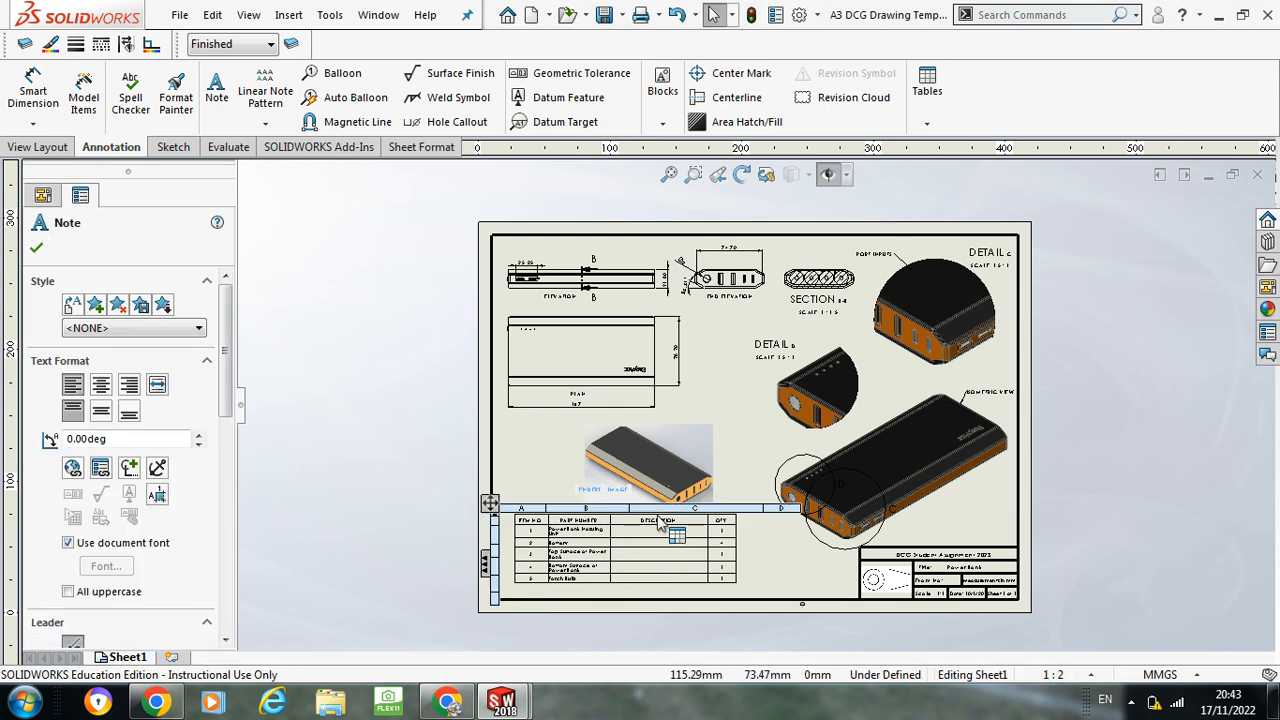
scroll(980, 470, "down", 2)
scroll(1063, 286, "up", 1)
scroll(1068, 223, "up", 2)
scroll(722, 555, "down", 1)
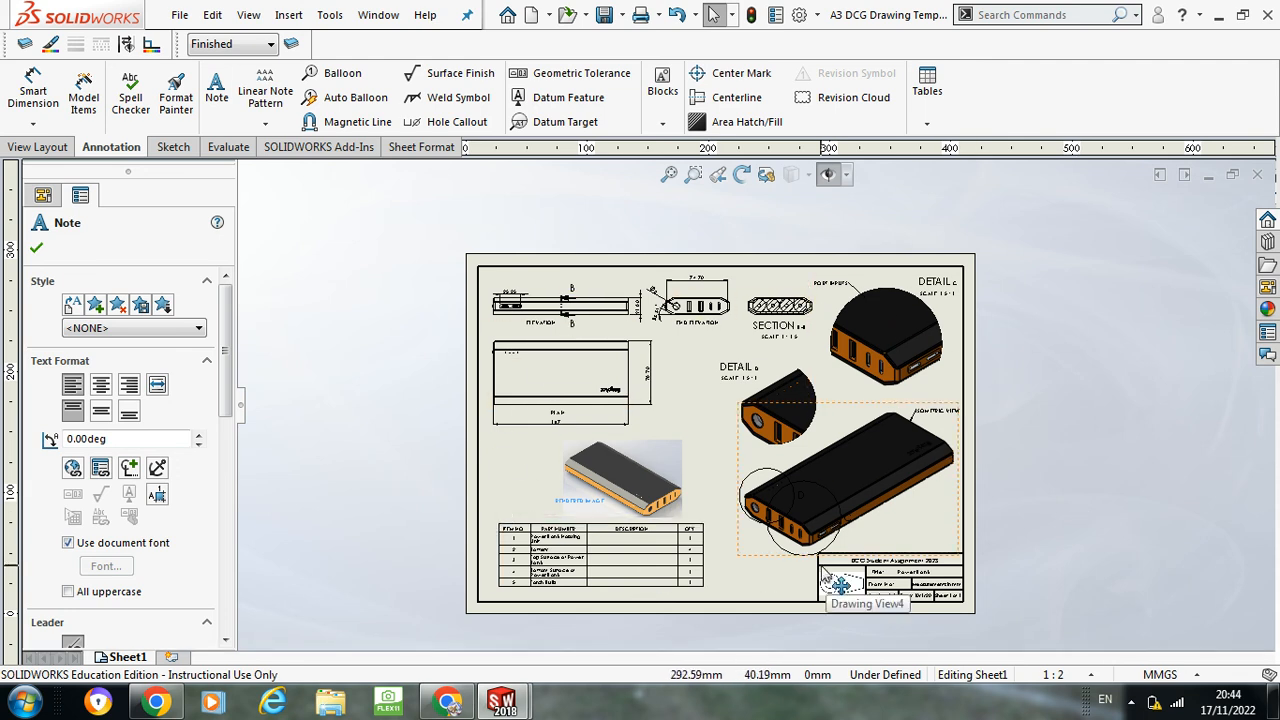
left_click(42, 249)
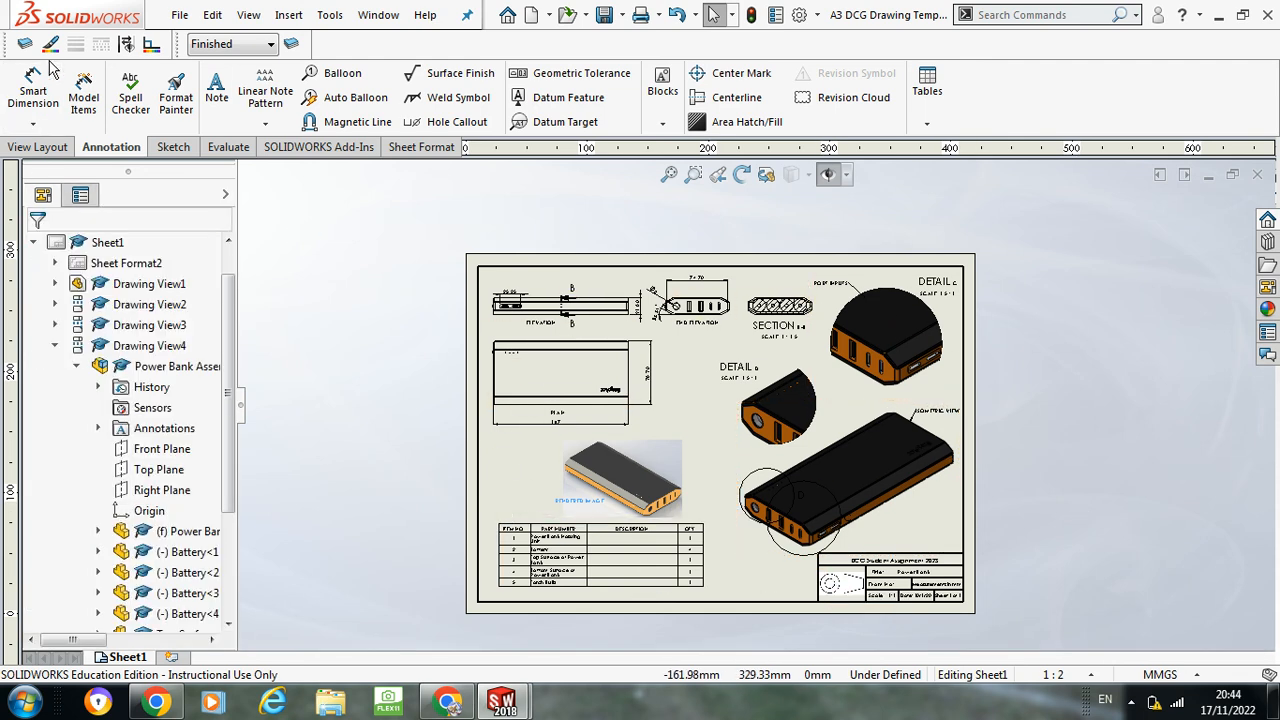
Step: Start saving the drawing under a new name in the Part A folder of the DCG Sheet Example project
left_click(181, 15)
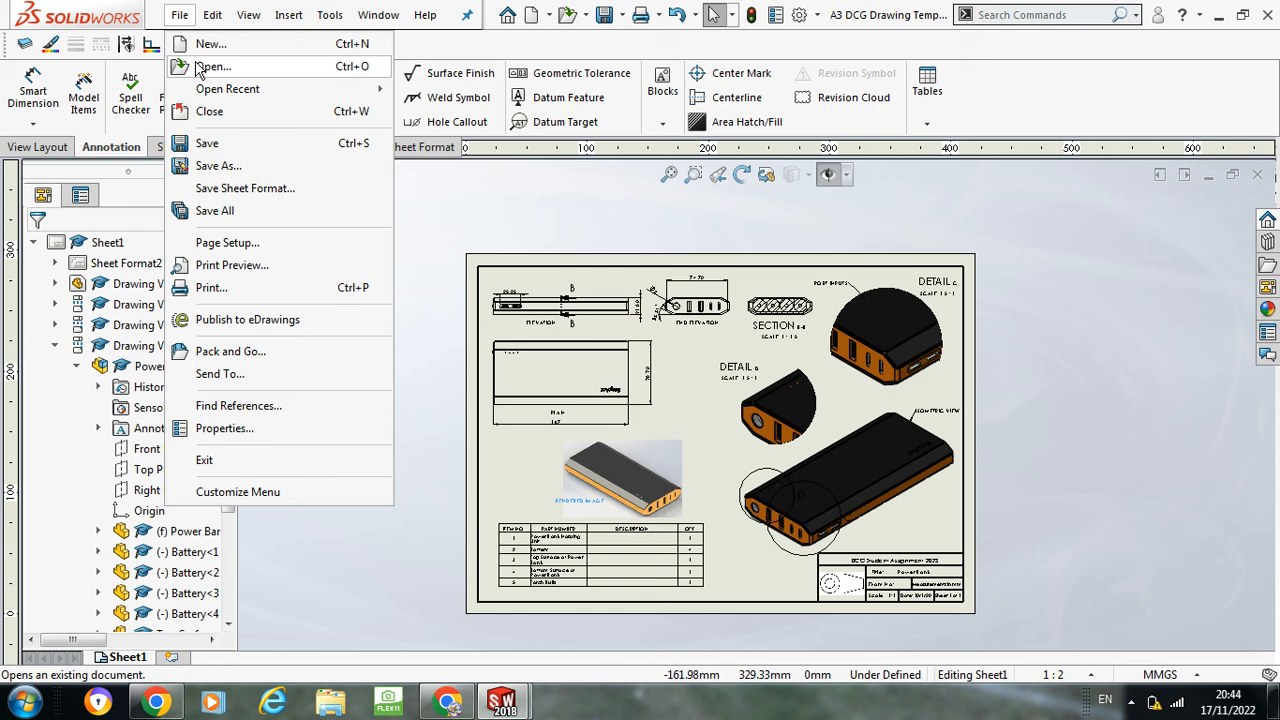
left_click(212, 163)
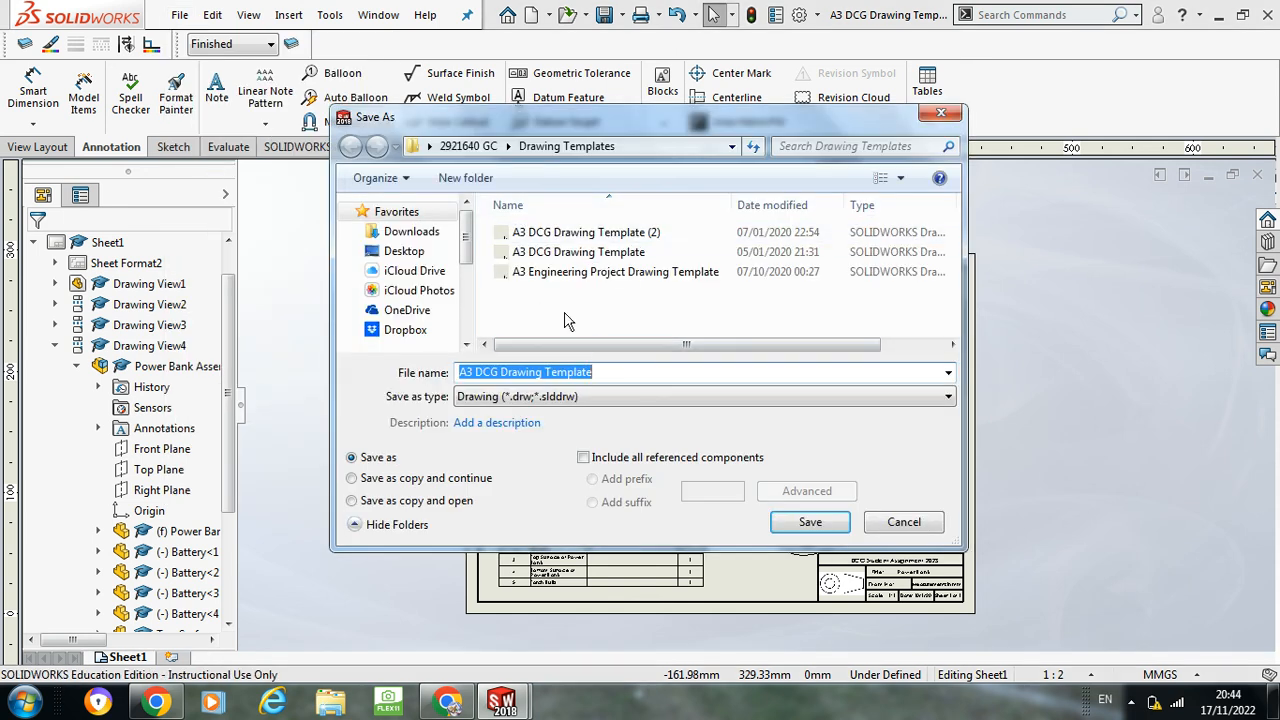
left_click(470, 146)
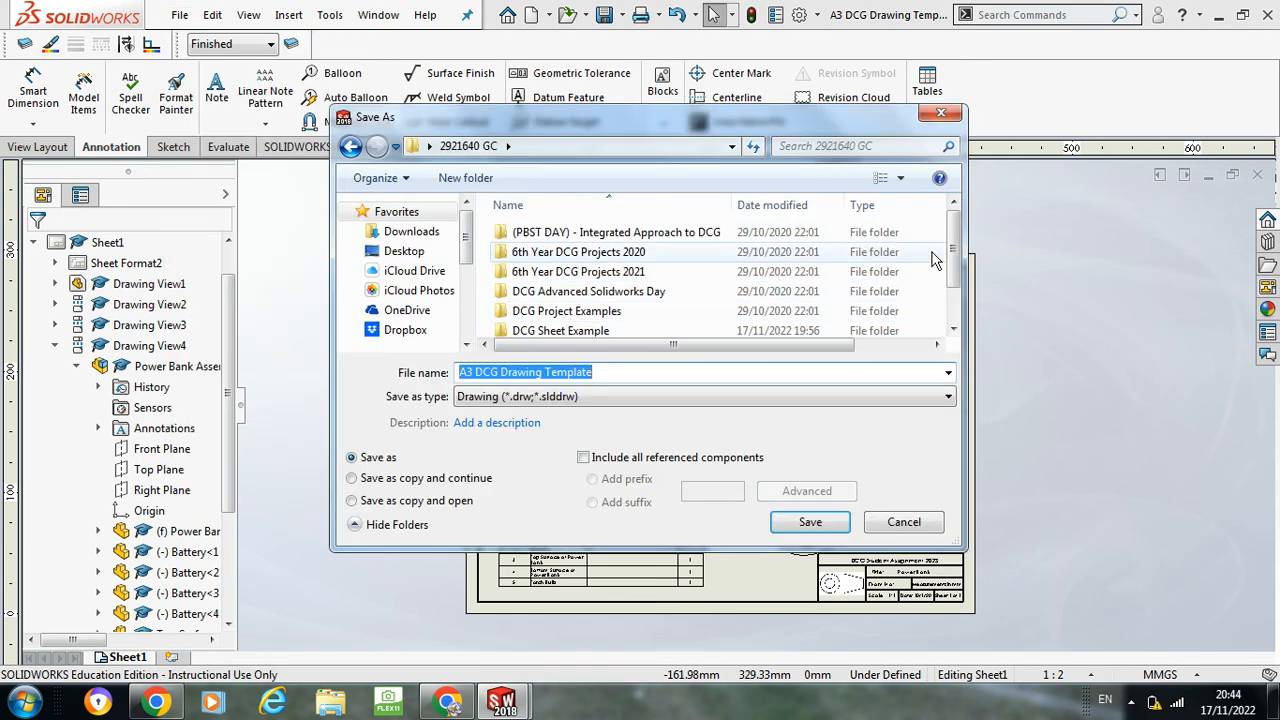
scroll(580, 290, "down", 1)
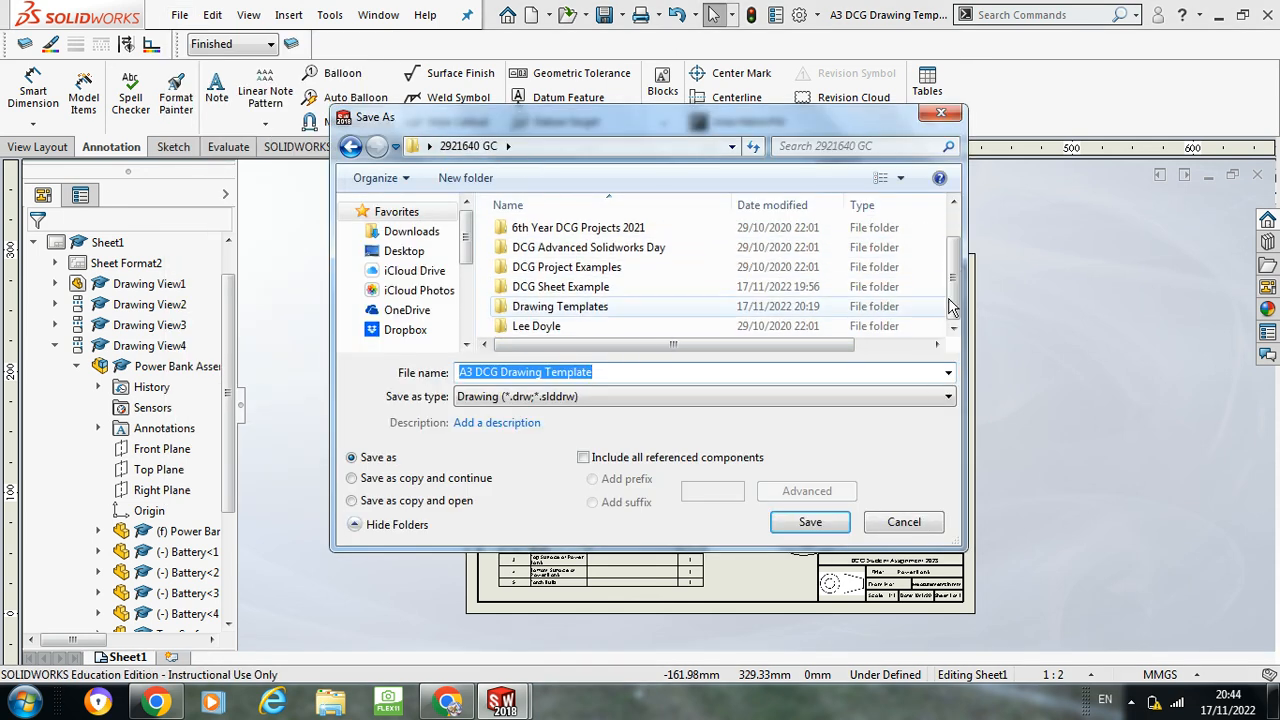
double_click(578, 290)
double_click(548, 236)
double_click(546, 239)
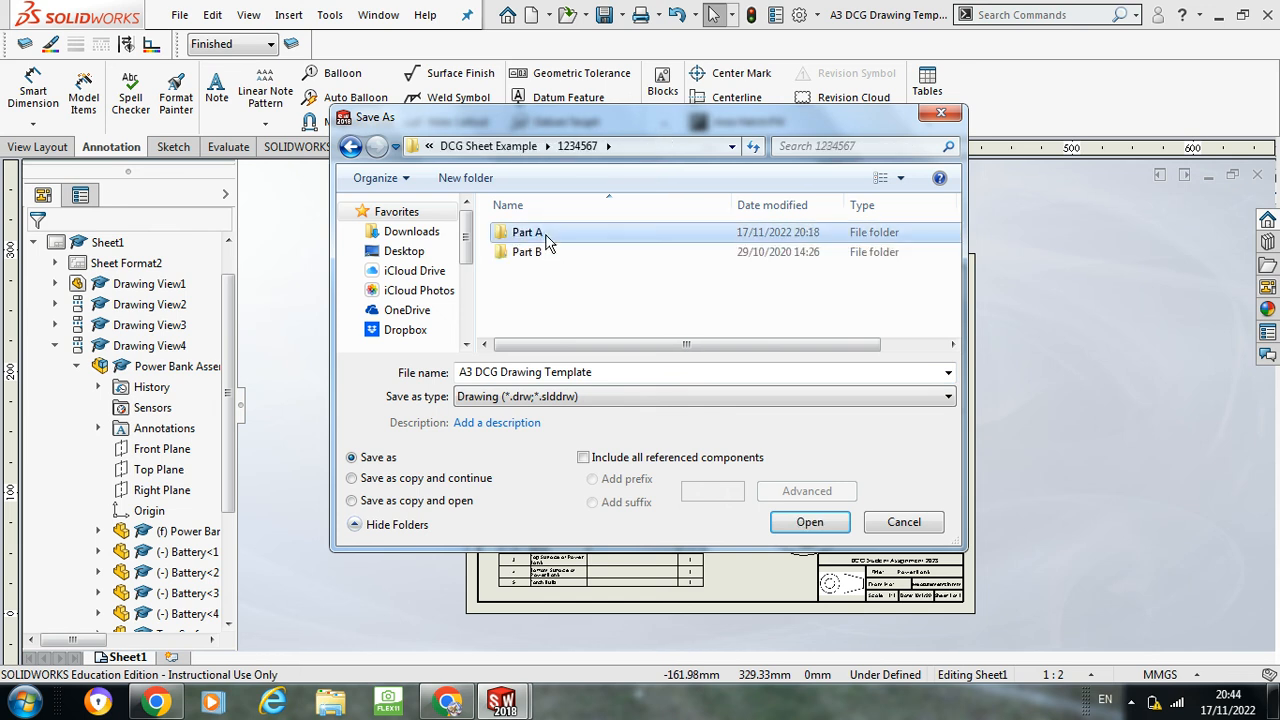
left_click_drag(625, 369, 443, 375)
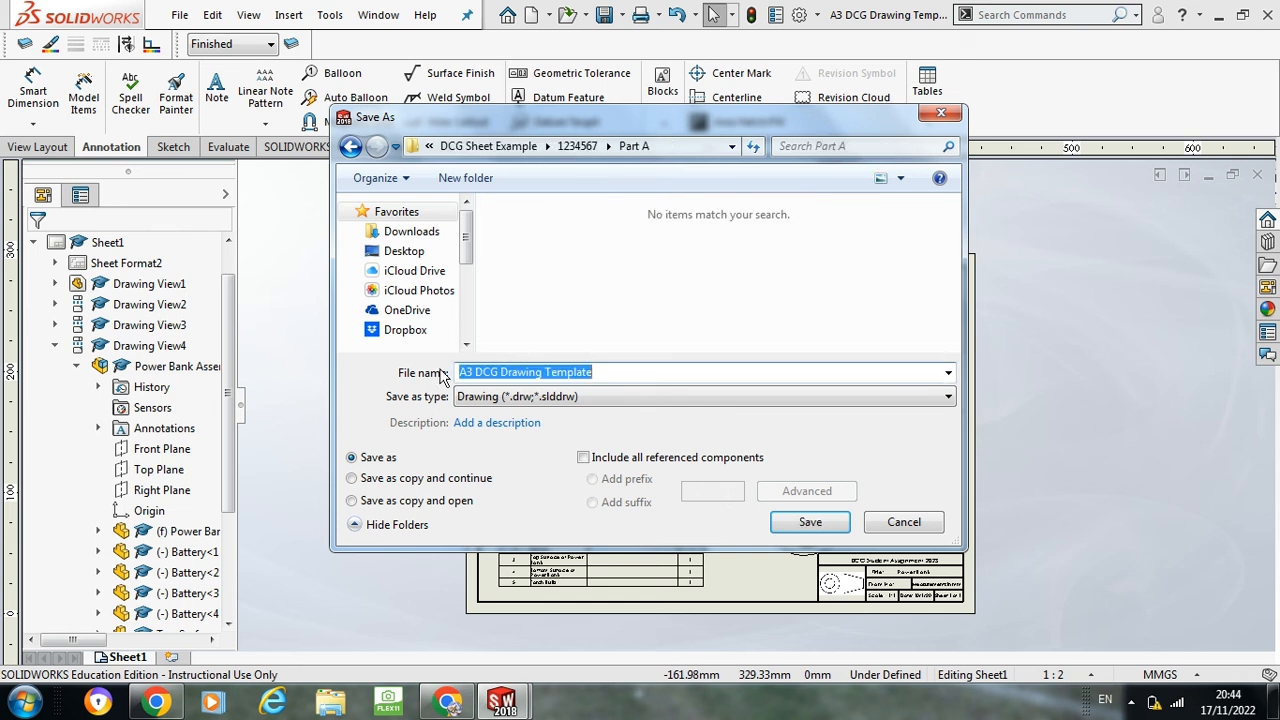
type("pOWER")
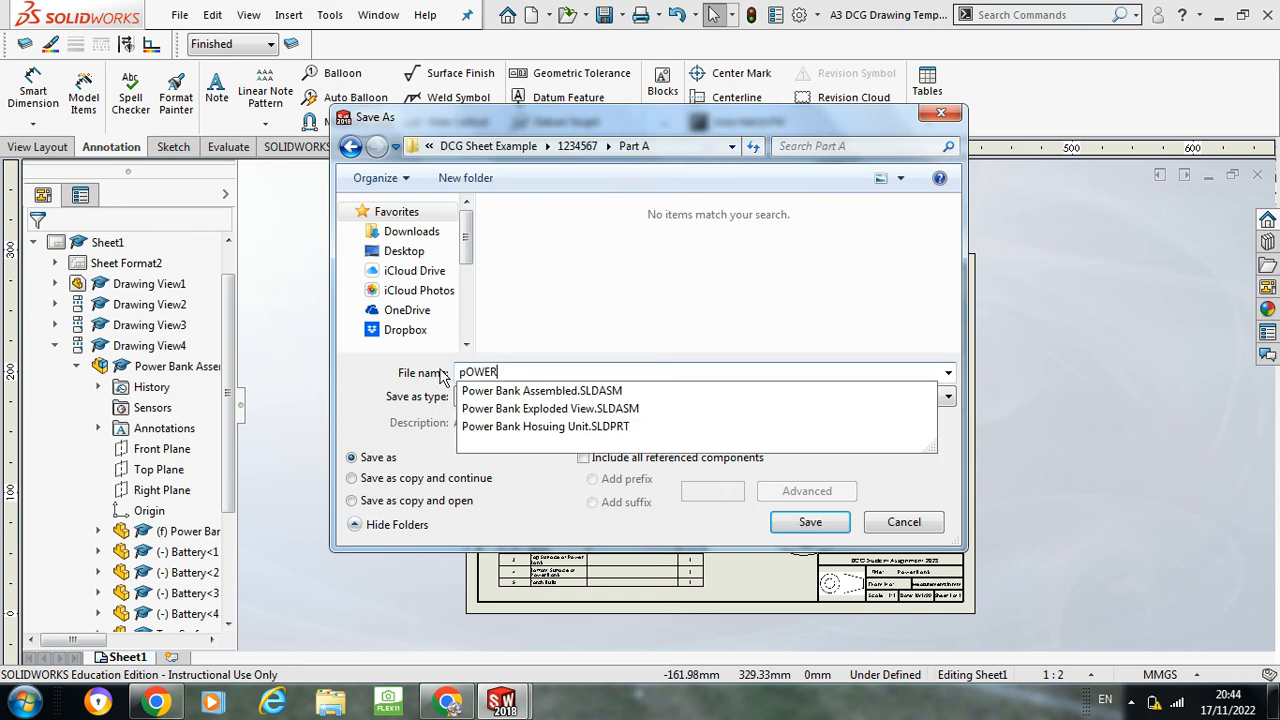
type(" bANK d")
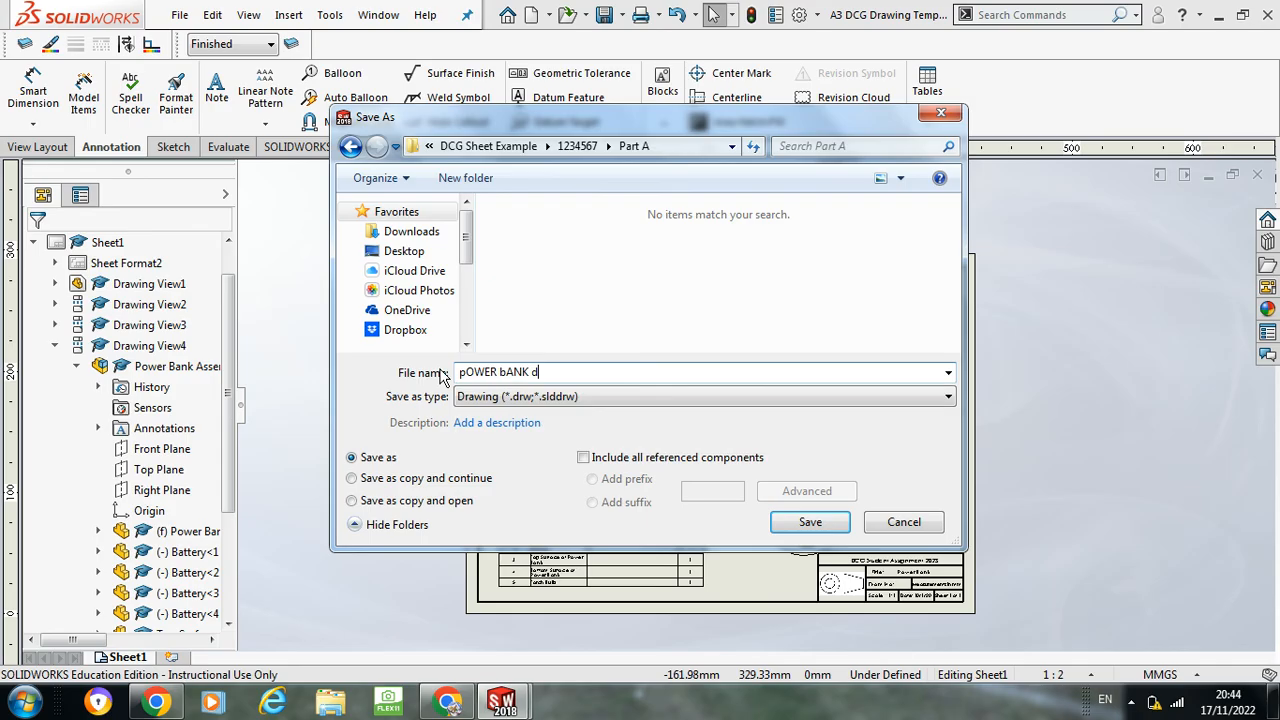
key("BackSpace")
key("BackSpace")
key("BackSpace")
key("BackSpace")
key("BackSpace")
key("BackSpace")
key("BackSpace")
key("BackSpace")
key("BackSpace")
key("BackSpace")
key("BackSpace")
key("BackSpace")
Step: Save the drawing as "Power Bank Drawing" together with all of its modified components
key("Caps_Lock")
type("Power")
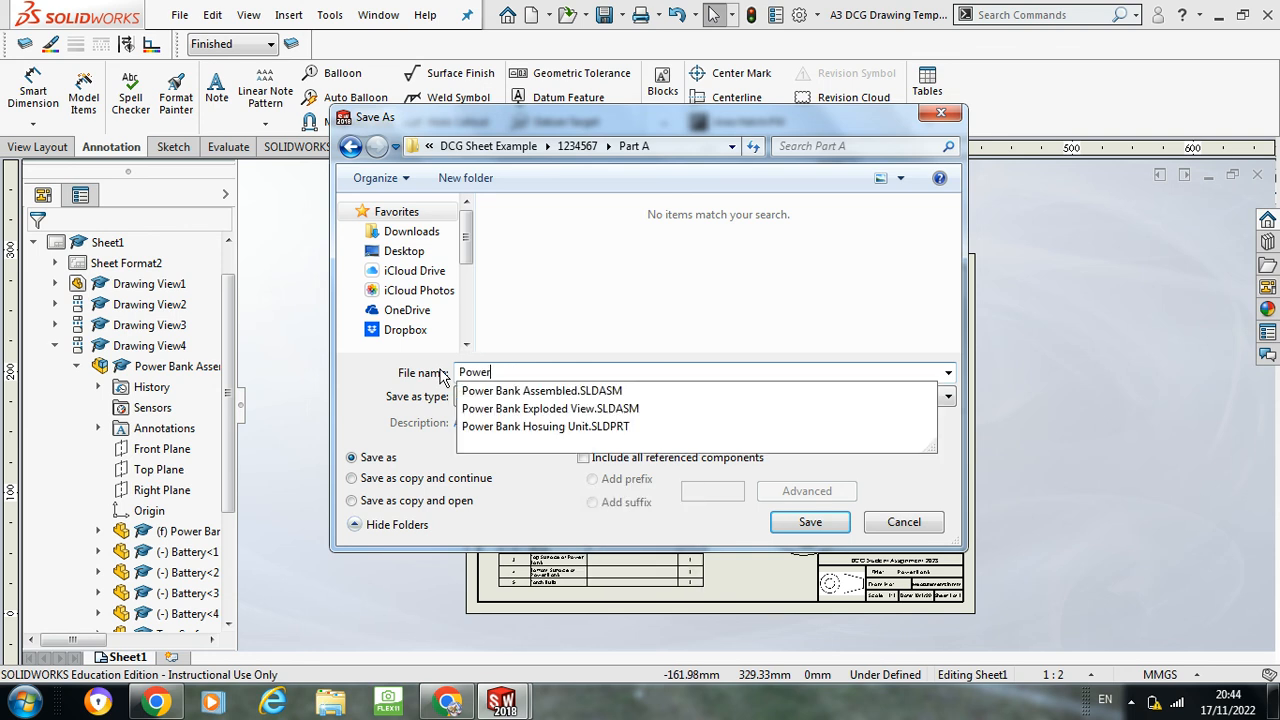
type(" Bank Drawing")
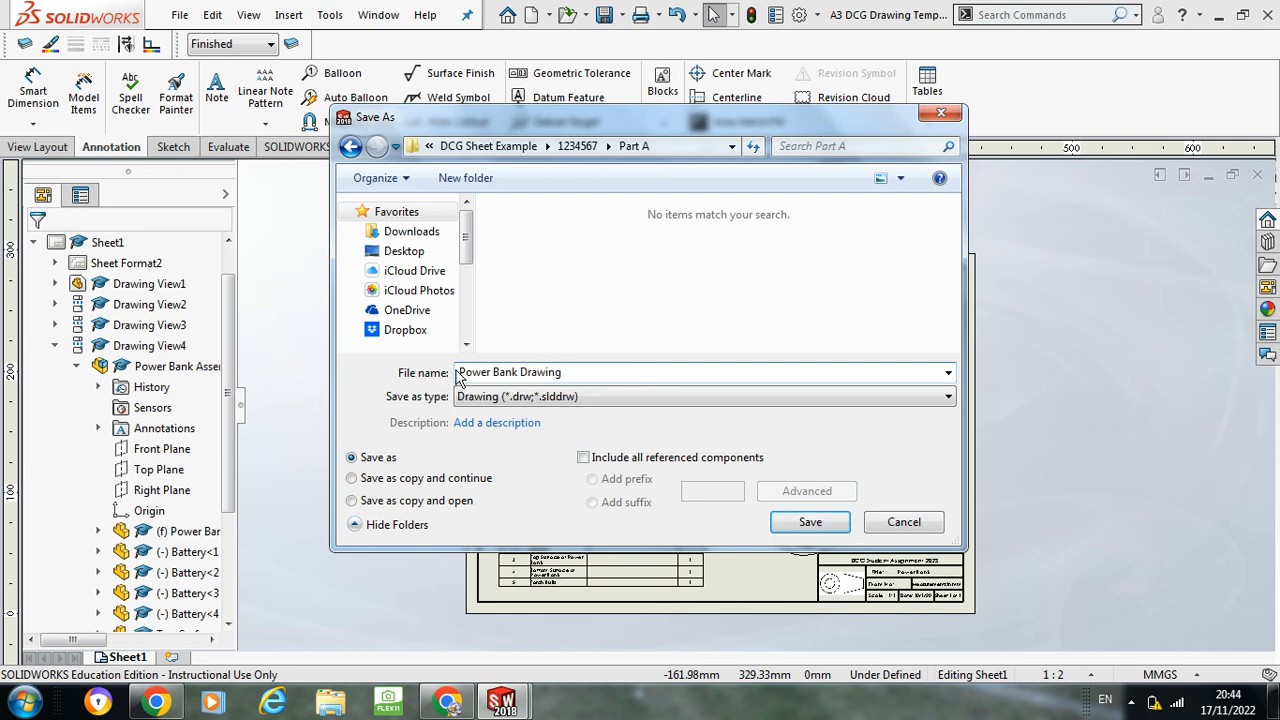
left_click(809, 522)
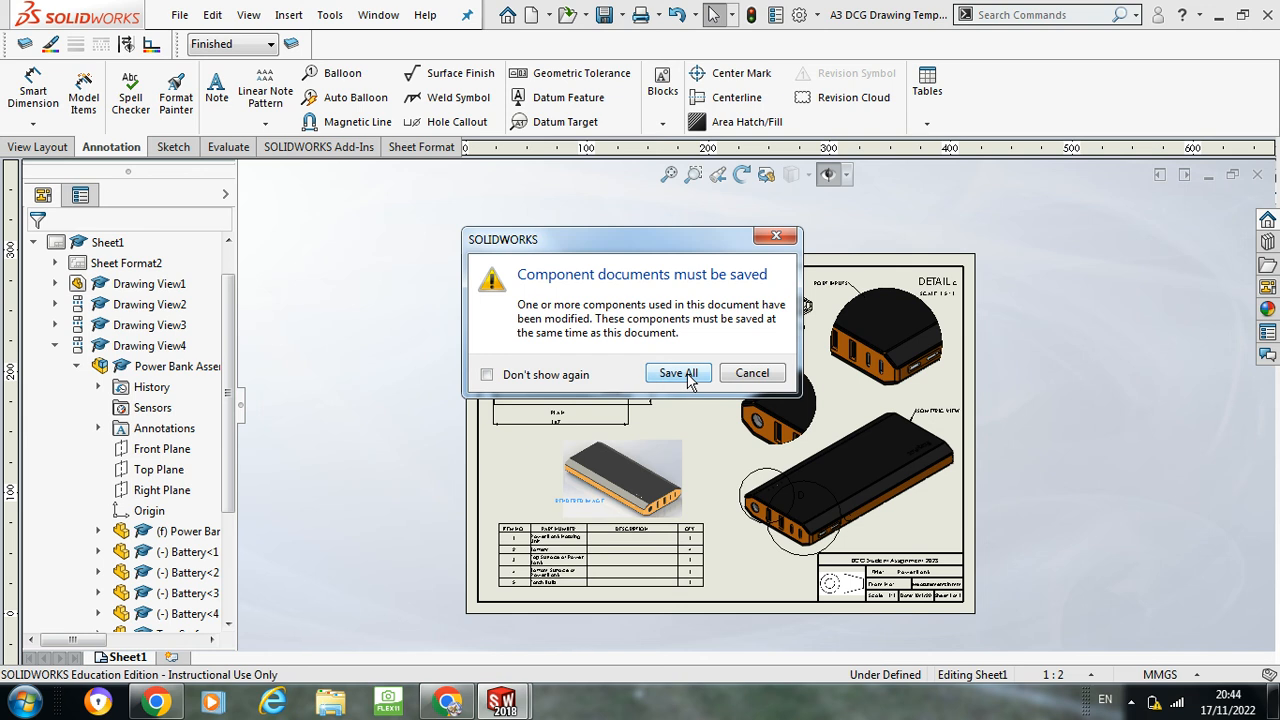
left_click(678, 373)
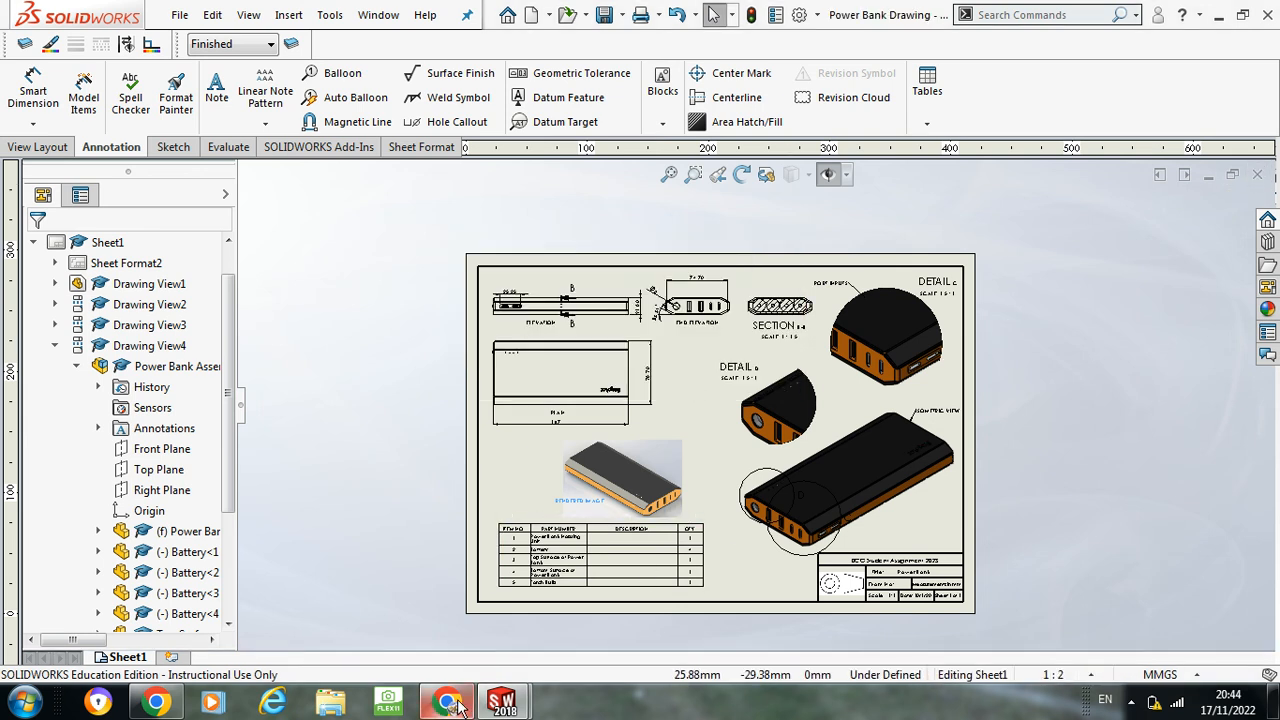
mouse_move(460, 706)
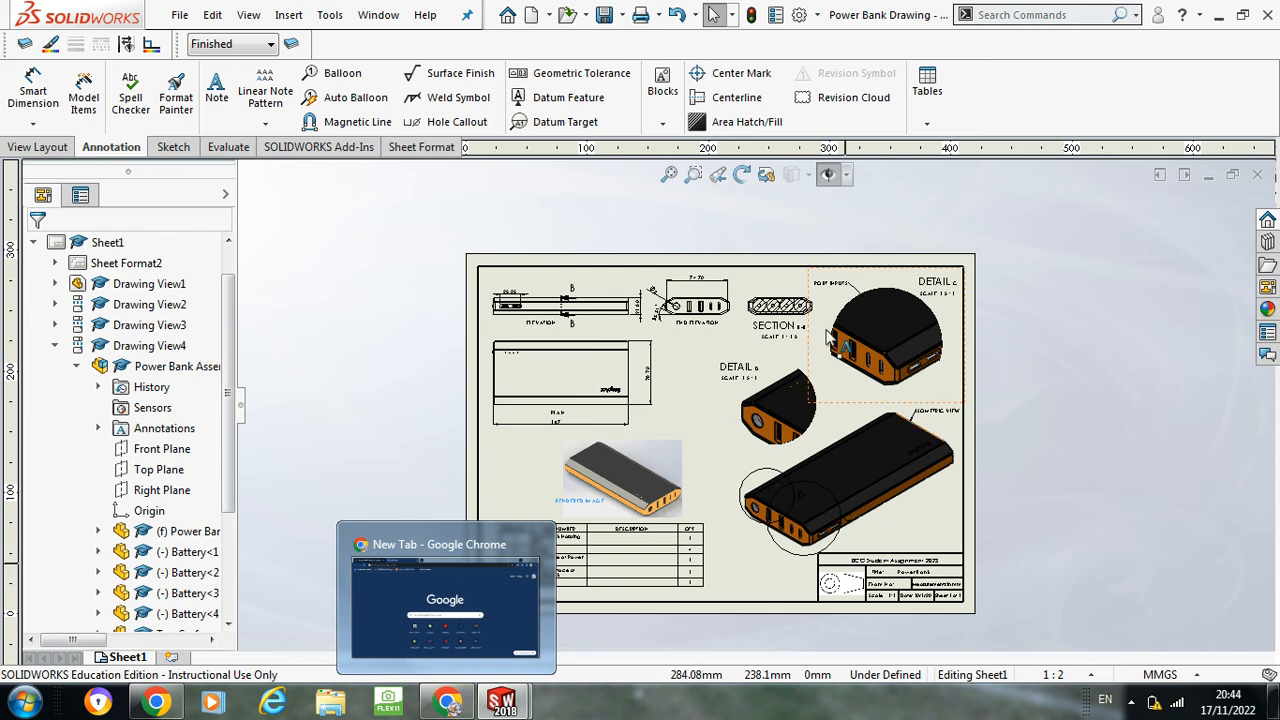